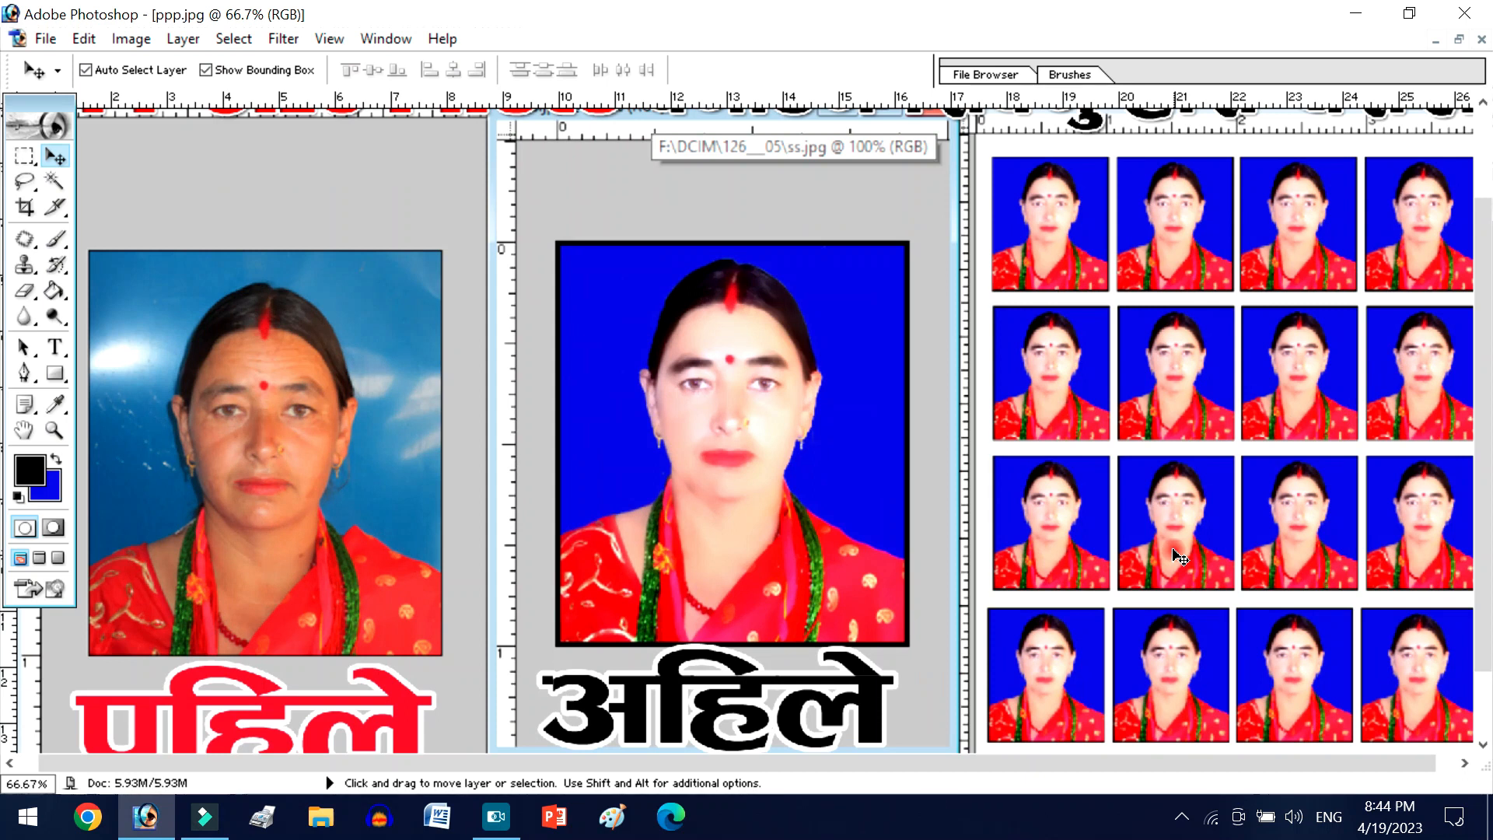
# - Examine the portrait photo at several magnifications, including the glare and scratches on its blue backdrop
pyautogui.hotkey('ctrl', '-')
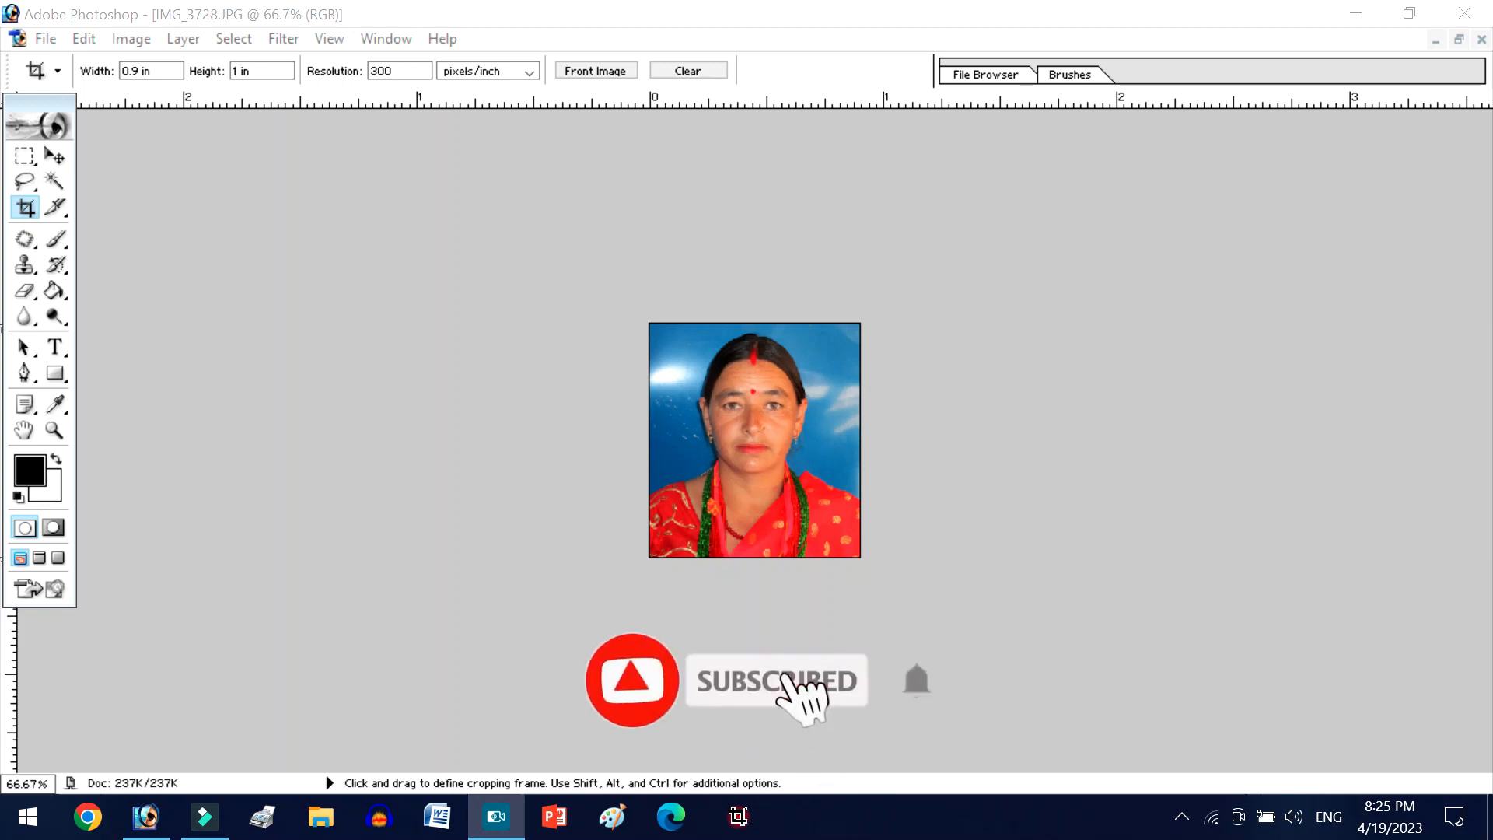
pyautogui.hotkey('ctrl', '+')
pyautogui.hotkey('ctrl', '+')
pyautogui.hotkey('ctrl', '+')
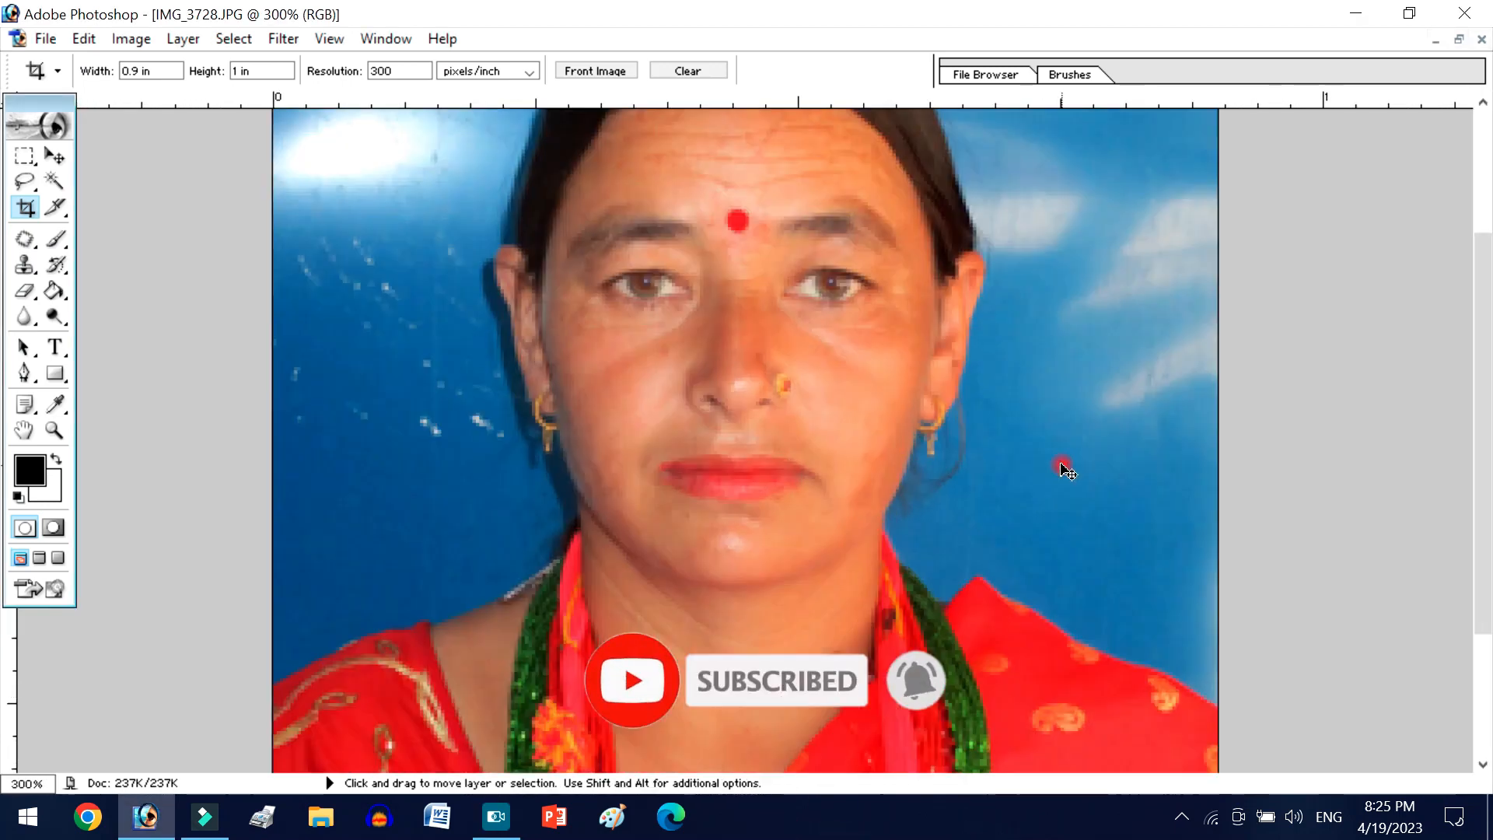
pyautogui.hotkey('ctrl', '+')
pyautogui.hotkey('ctrl', '+')
pyautogui.hotkey('ctrl', '-')
pyautogui.hotkey('ctrl', '-')
pyautogui.hotkey('ctrl', '-')
pyautogui.hotkey('ctrl', '-')
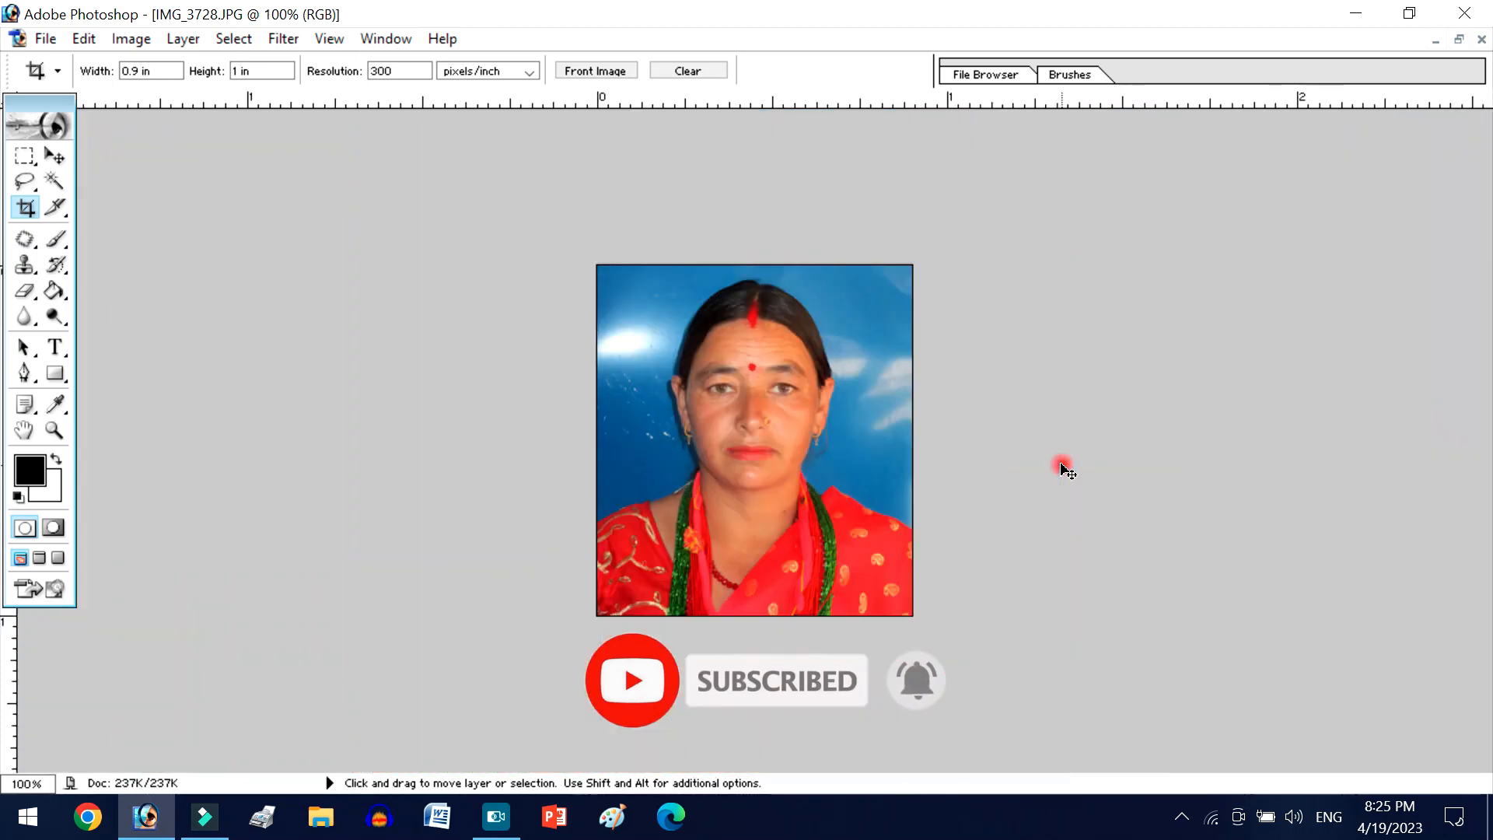
pyautogui.hotkey('ctrl', '+')
pyautogui.hotkey('ctrl', '+')
pyautogui.hotkey('ctrl', '-')
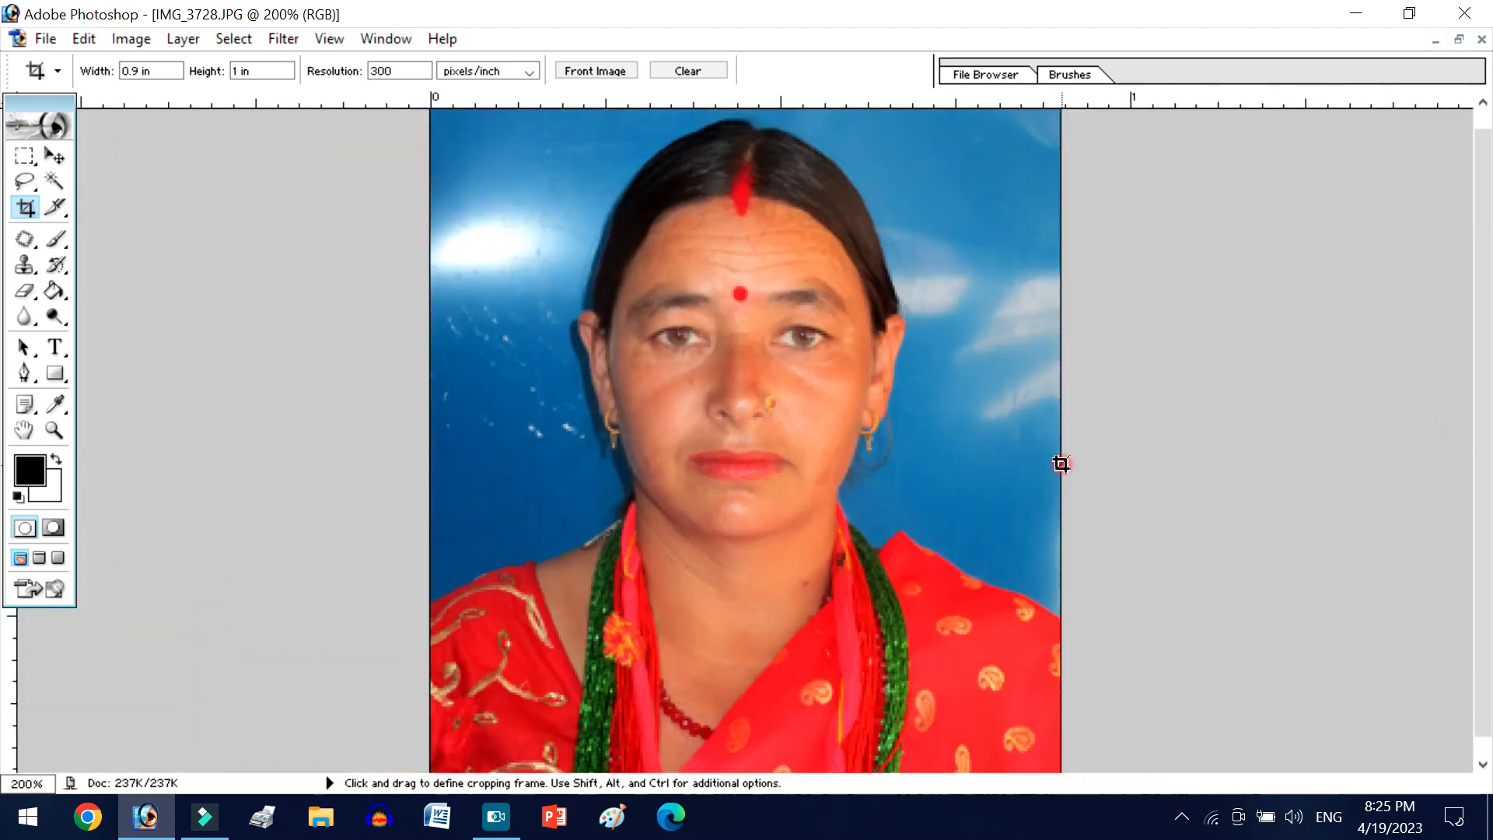
pyautogui.scroll(-1, 507, 438)
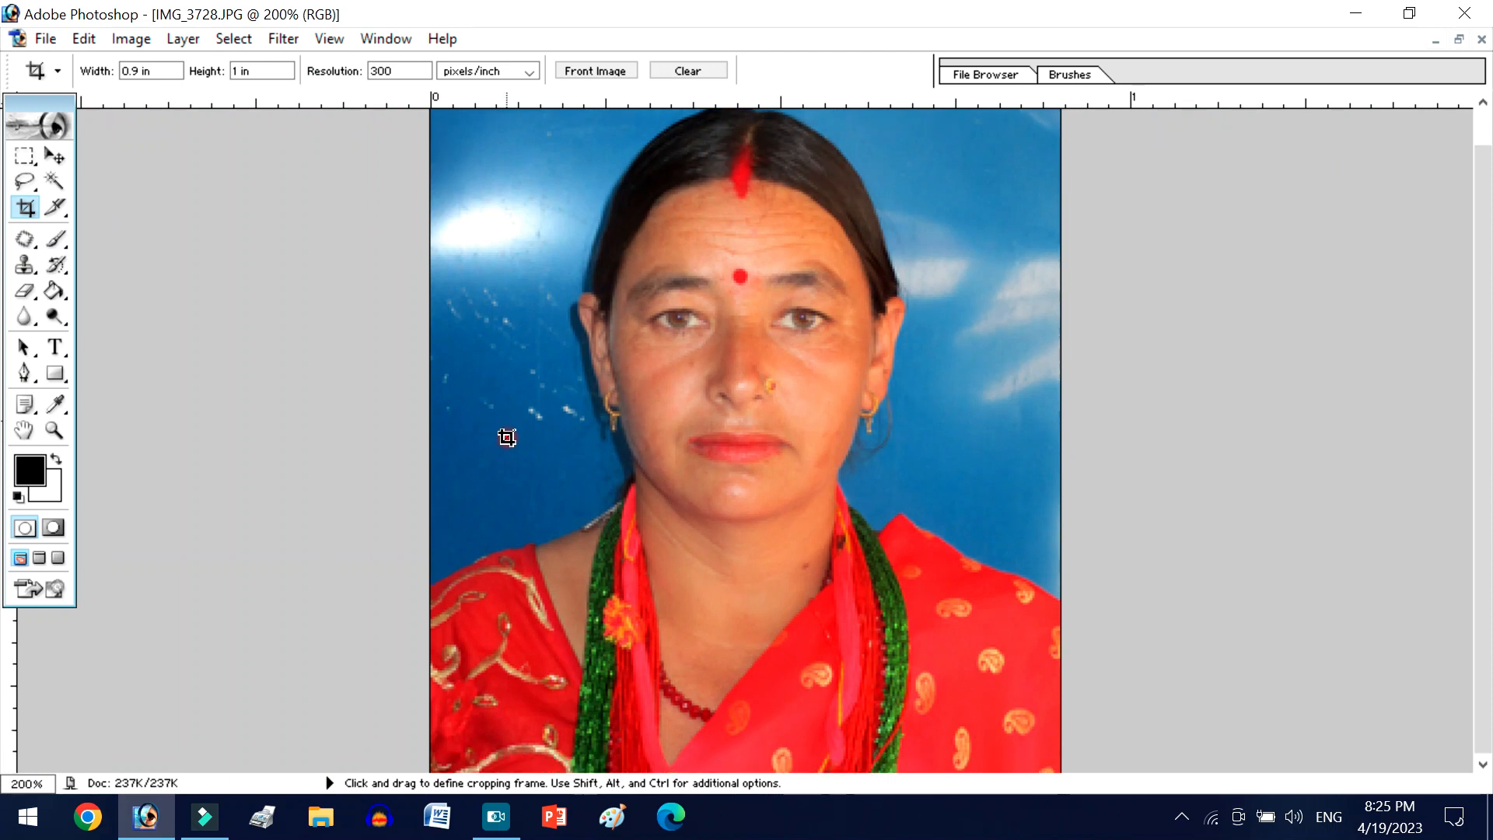
pyautogui.scroll(2, 528, 461)
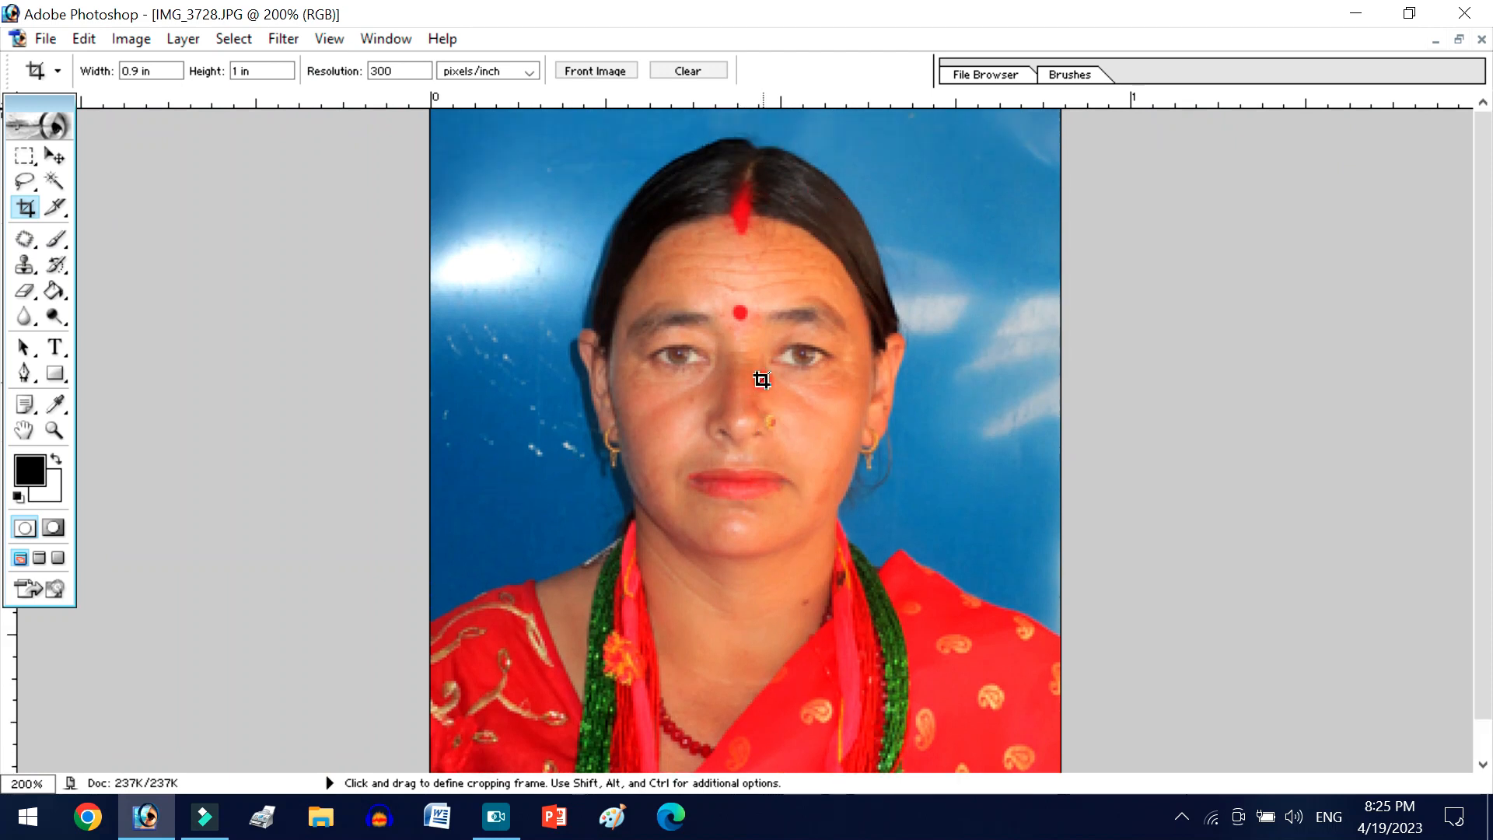
# - Inspect the face up close, including the skin around the nose and eyes and the lines on the forehead
pyautogui.hotkey('ctrl', '+')
pyautogui.hotkey('ctrl', '+')
pyautogui.hotkey('ctrl', '+')
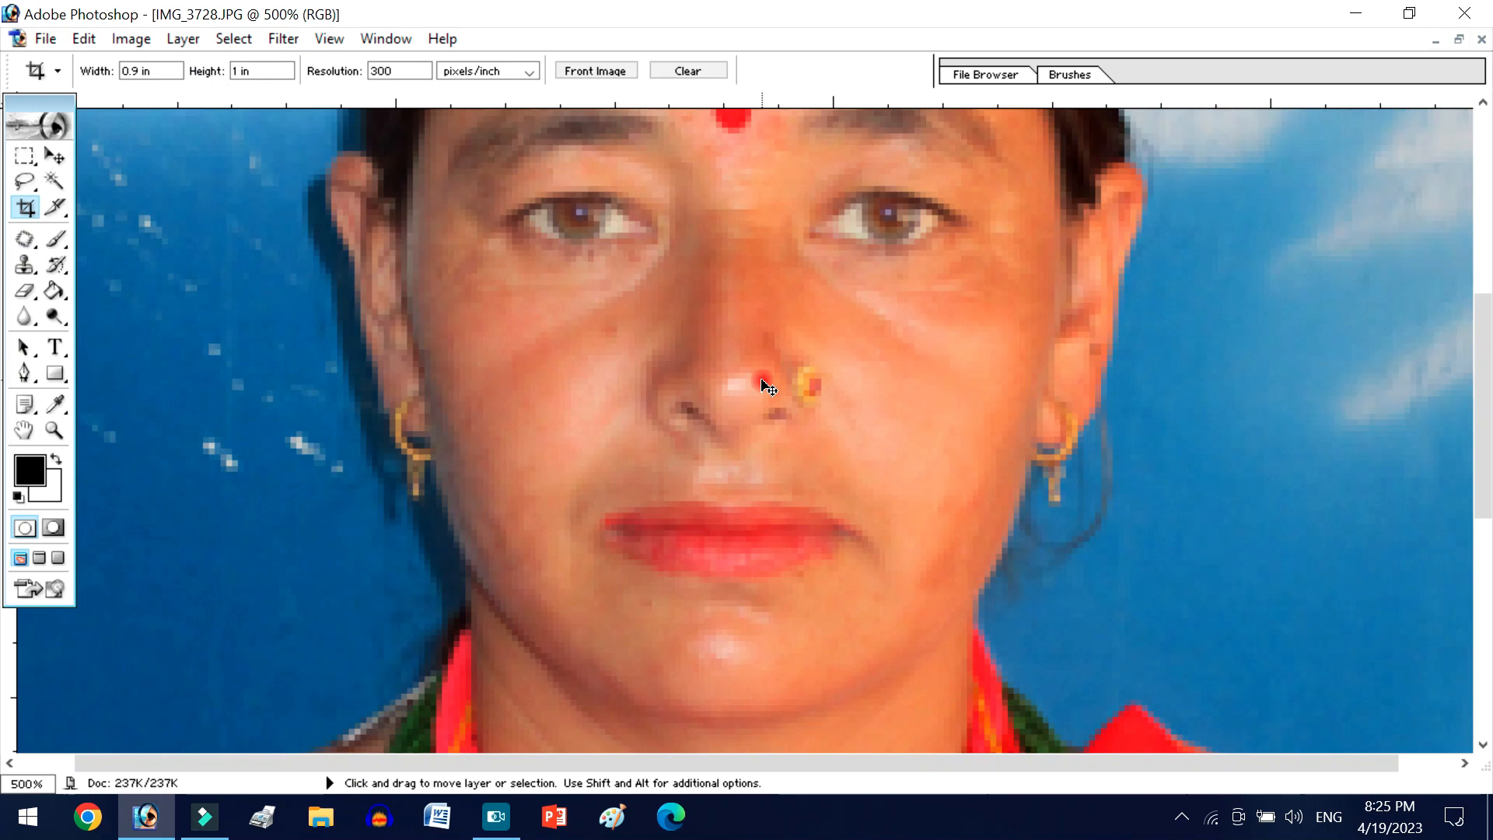
pyautogui.hotkey('ctrl', '-')
pyautogui.hotkey('ctrl', '-')
pyautogui.hotkey('ctrl', '-')
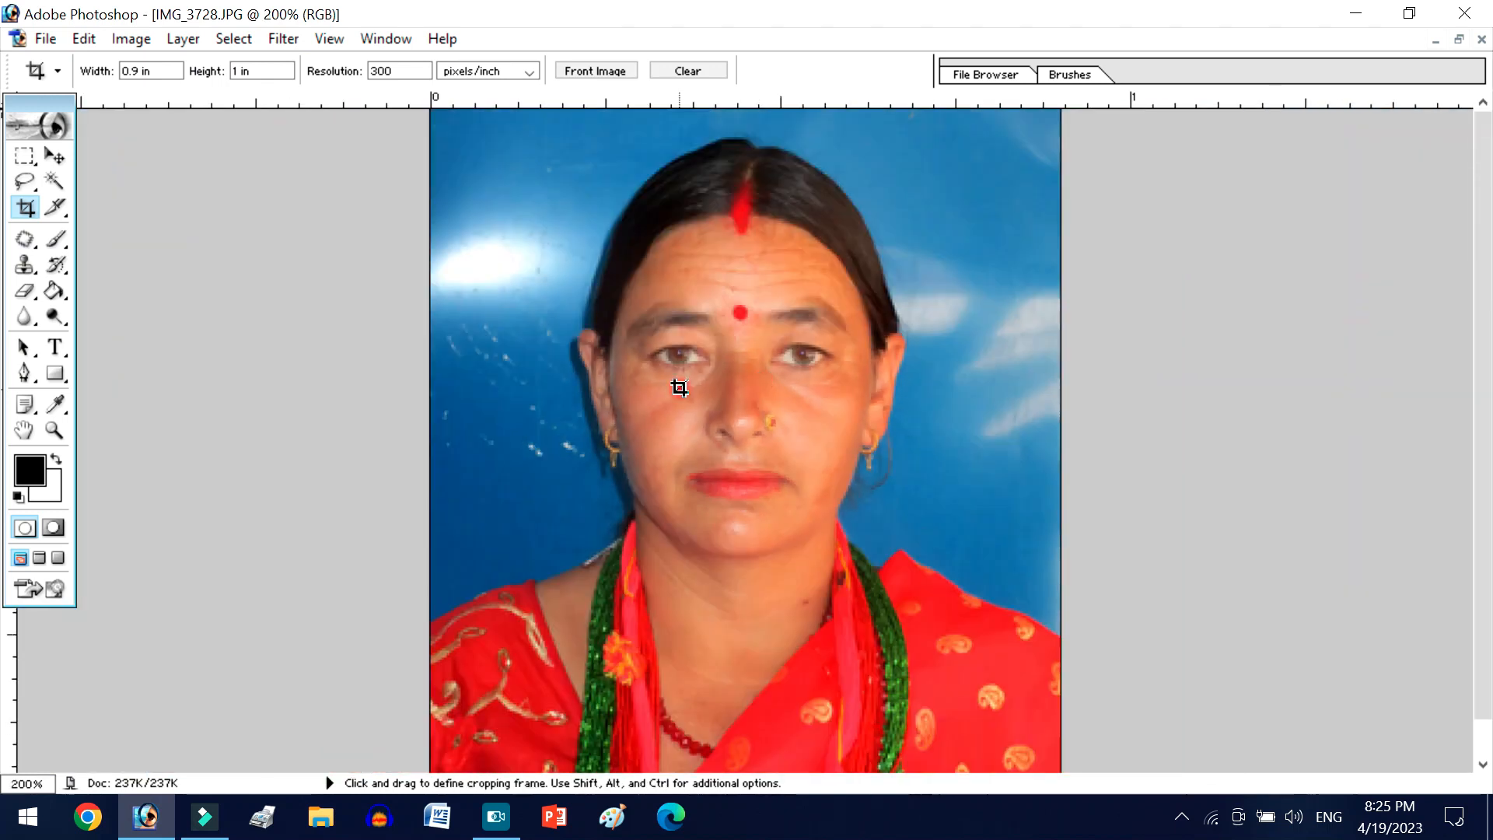
pyautogui.hotkey('ctrl', '+')
pyautogui.hotkey('ctrl', '+')
pyautogui.hotkey('ctrl', '+')
pyautogui.scroll(5, 347, 500)
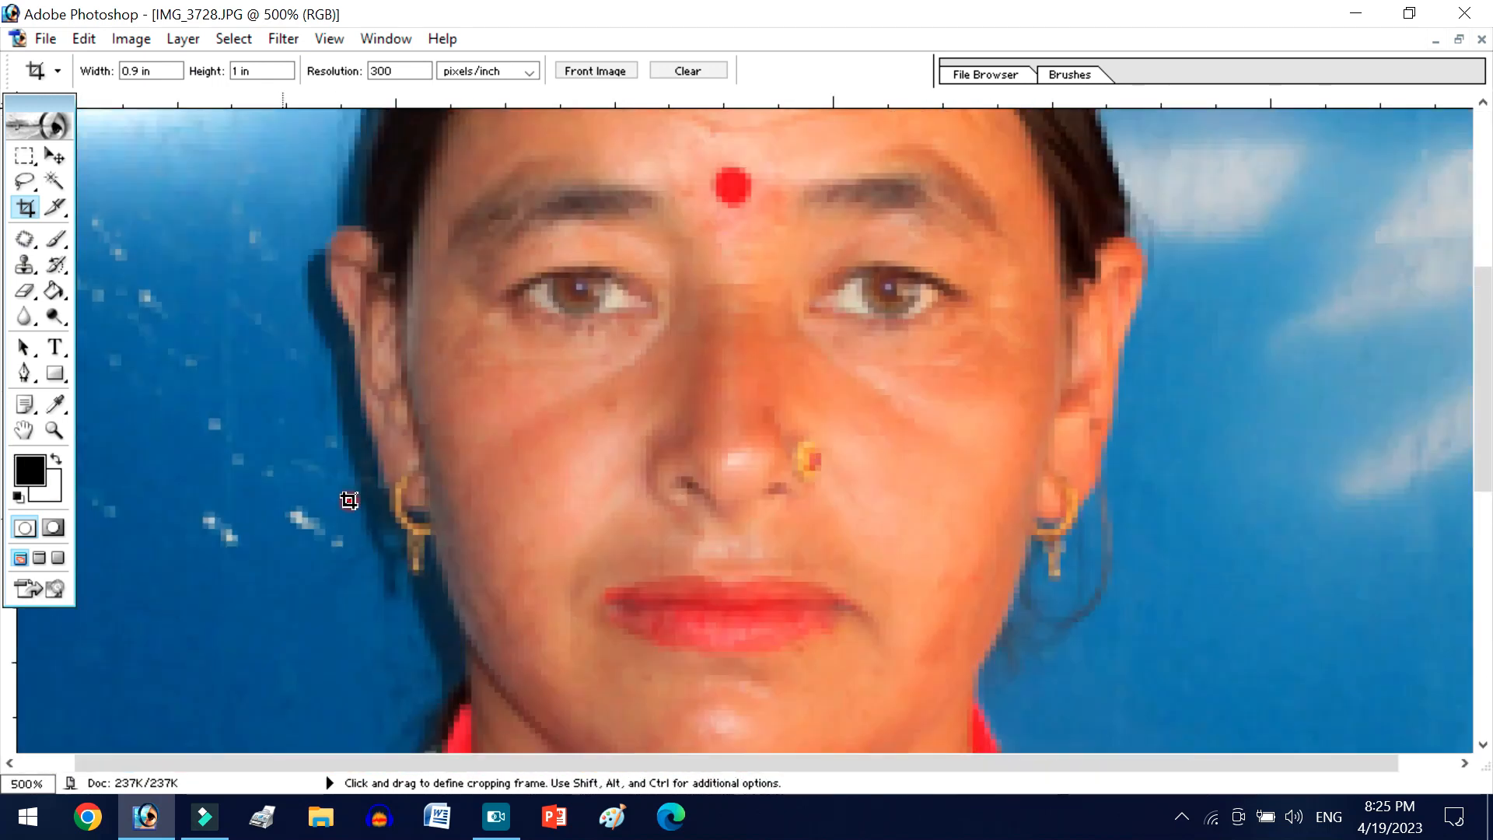
pyautogui.scroll(1, 500, 424)
pyautogui.hotkey('ctrl', '+')
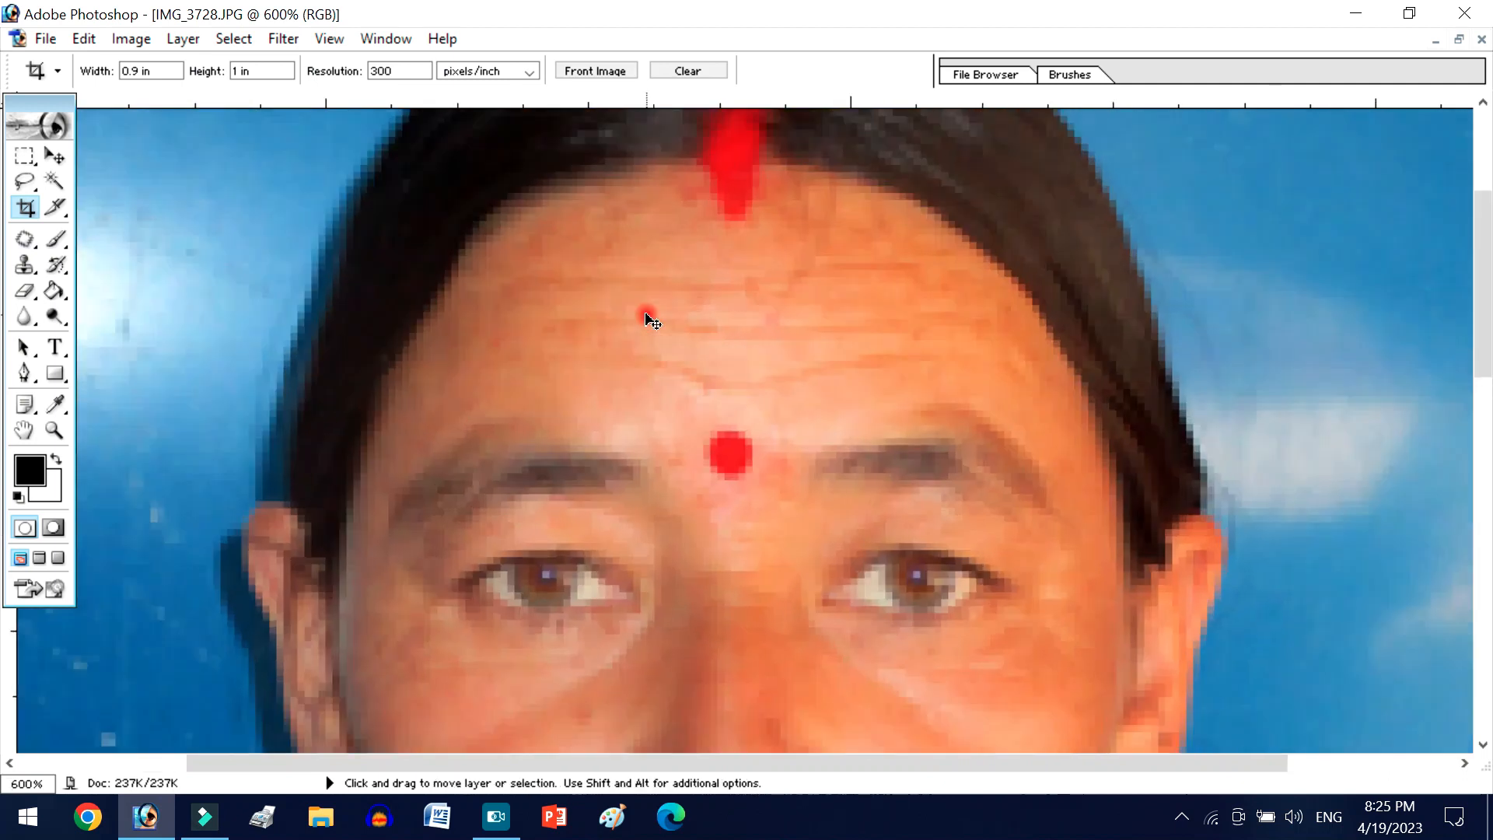
pyautogui.hotkey('ctrl', '-')
pyautogui.hotkey('ctrl', '-')
pyautogui.hotkey('ctrl', '-')
pyautogui.hotkey('ctrl', '-')
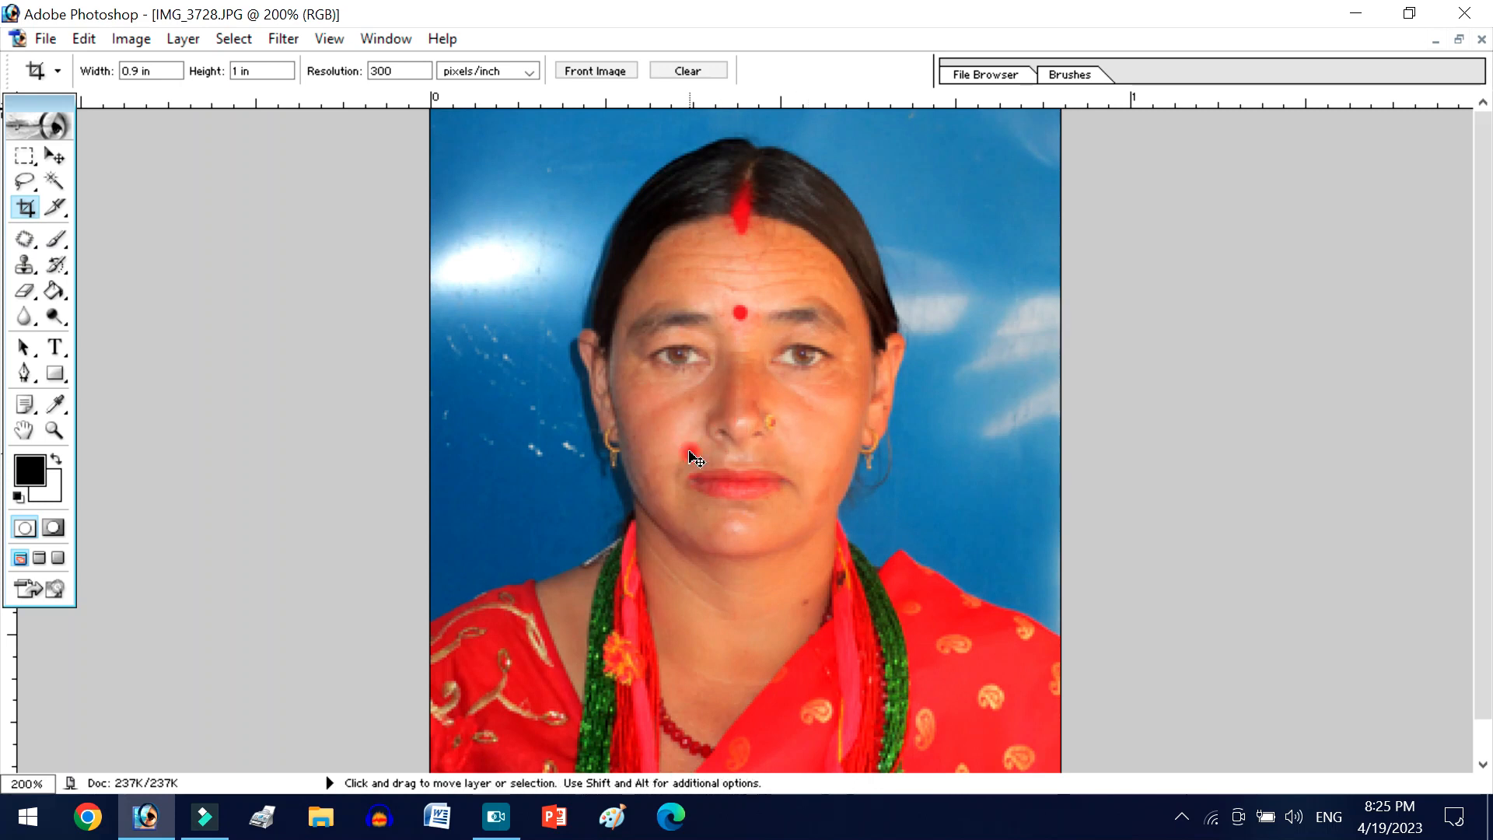
pyautogui.hotkey('ctrl', '-')
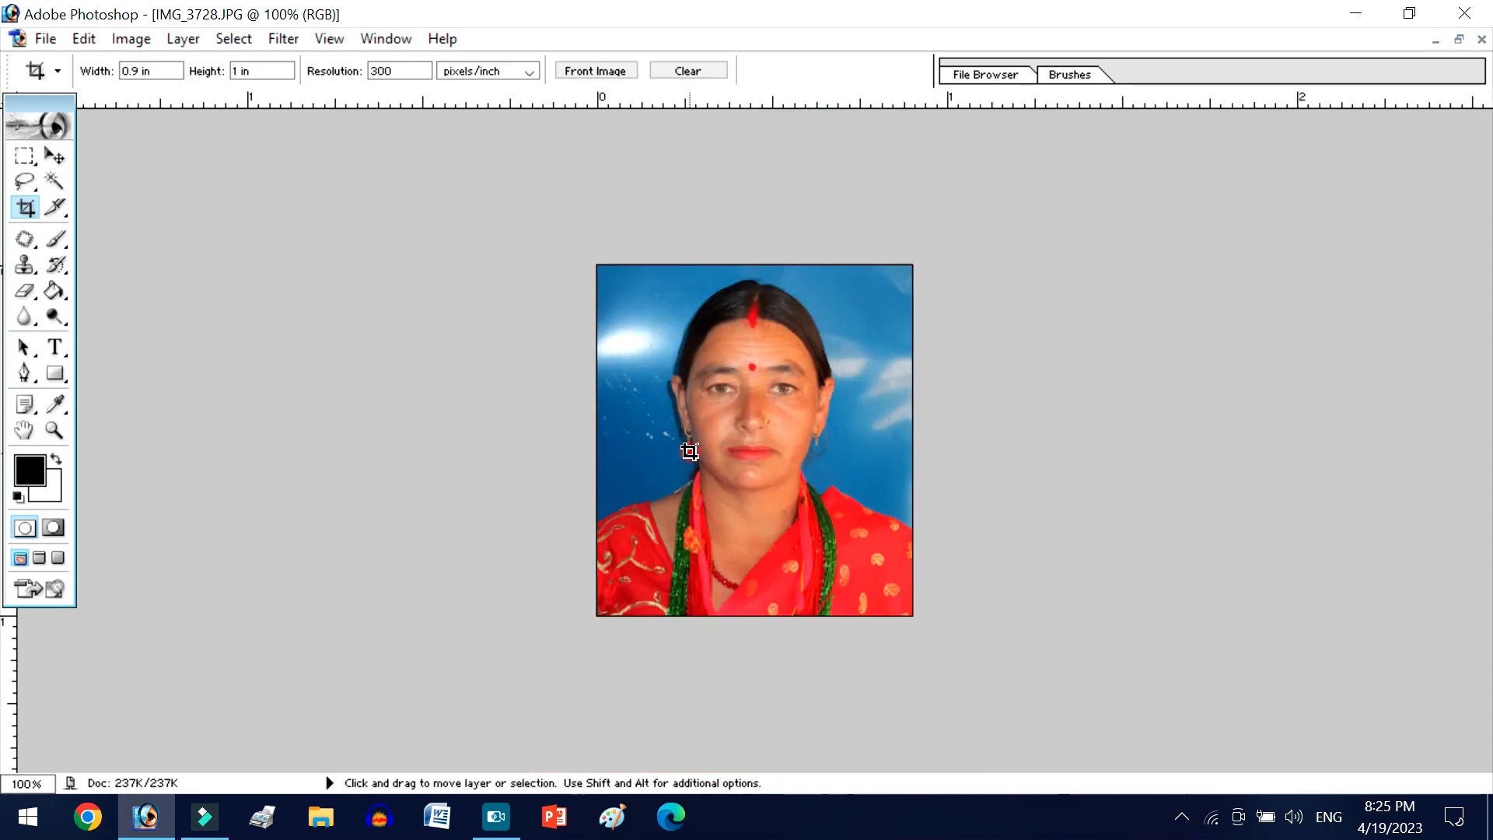
# - Use the Magic Wand at tolerance 32 to select the glare area and the dark blue backdrop beside the face
pyautogui.click(60, 185)
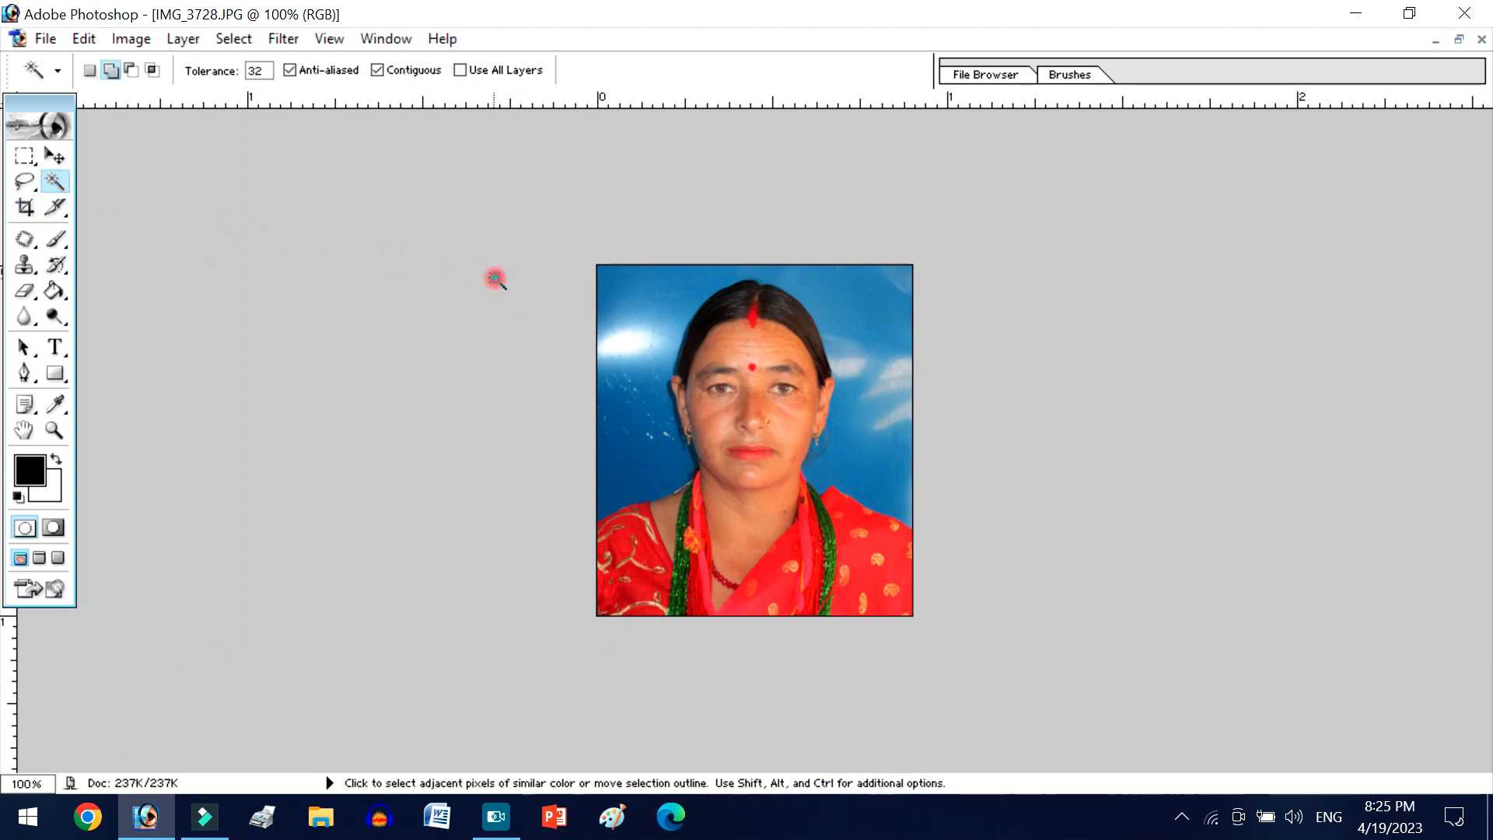
pyautogui.click(626, 313)
pyautogui.click(623, 374)
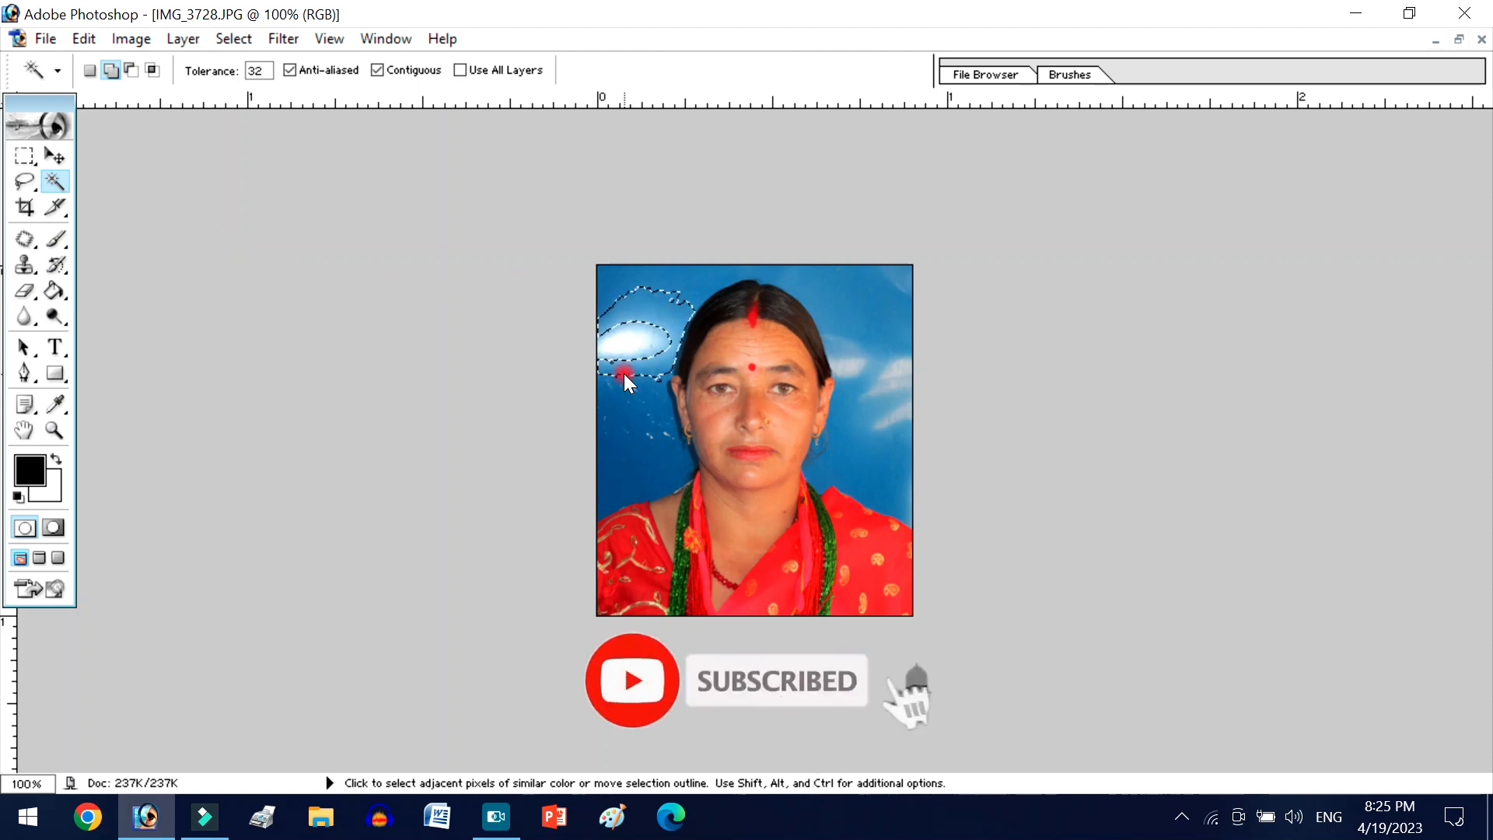
pyautogui.hotkey('ctrl', '+')
pyautogui.hotkey('ctrl', '+')
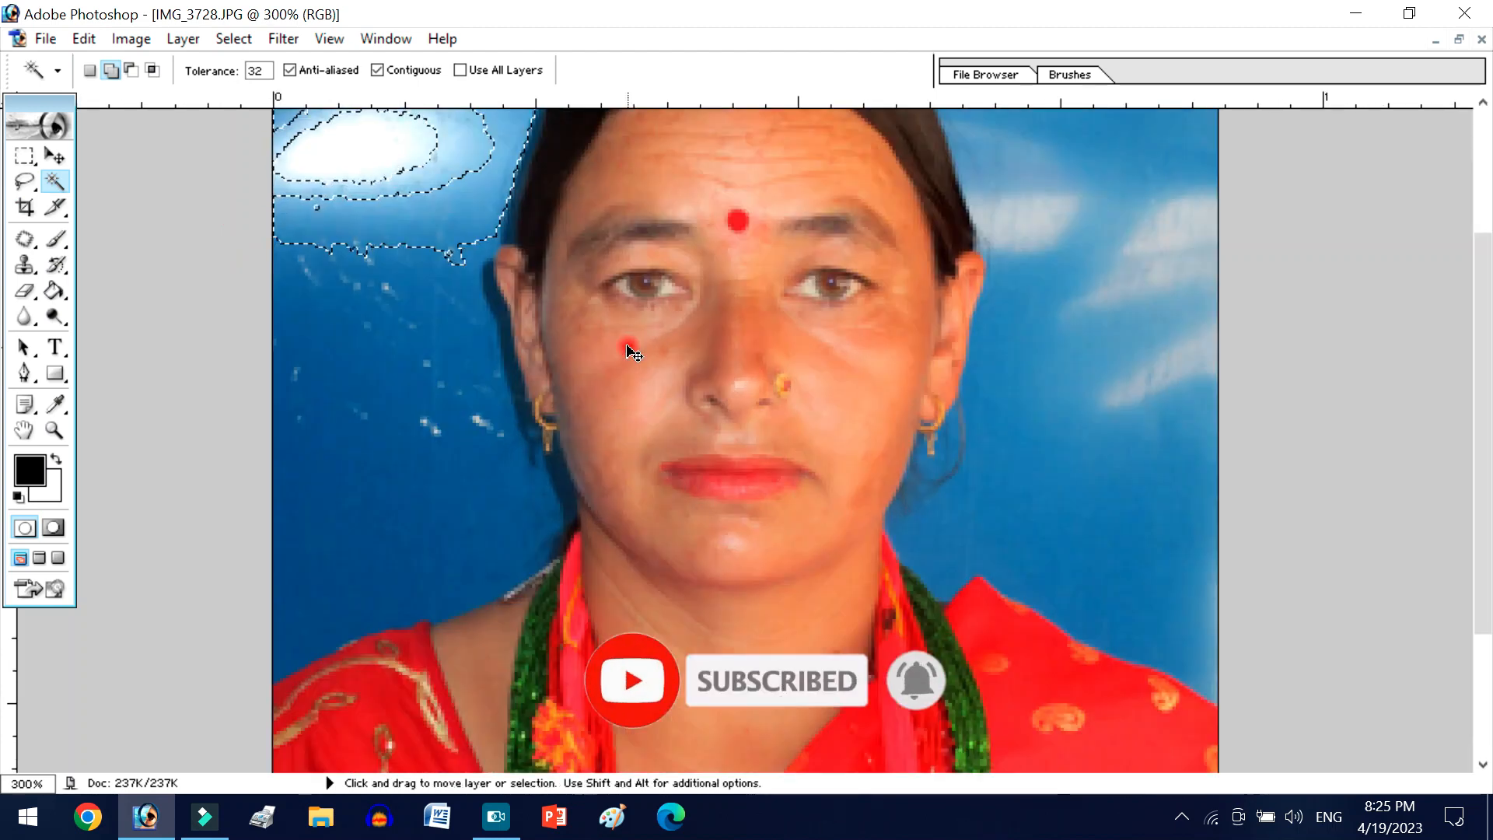
pyautogui.click(393, 397)
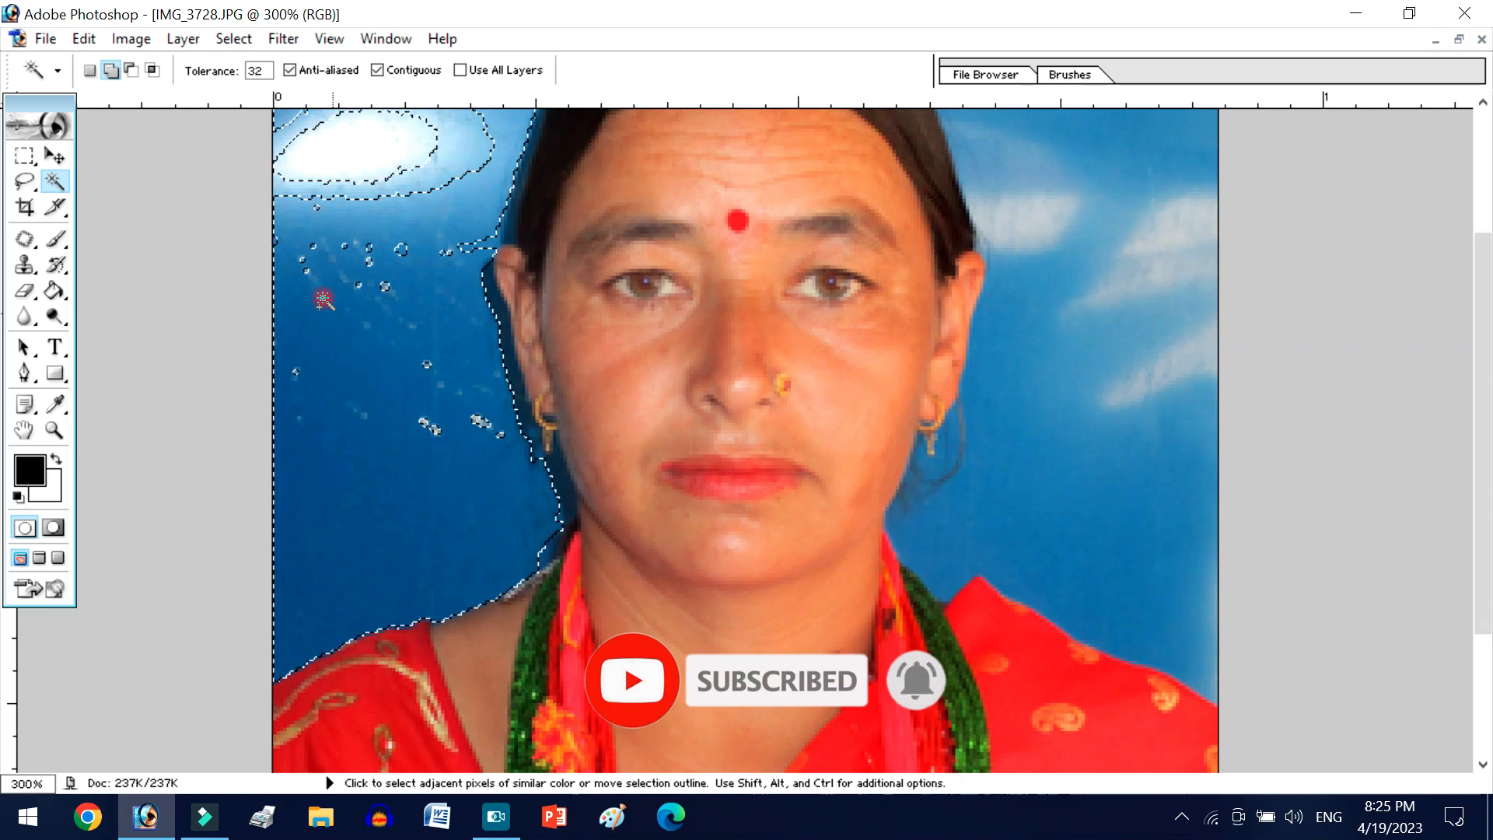
# - Replace the Magic Wand selection with only the dark blue backdrop on the glare side, and set the tool to add to the selection
pyautogui.click(89, 70)
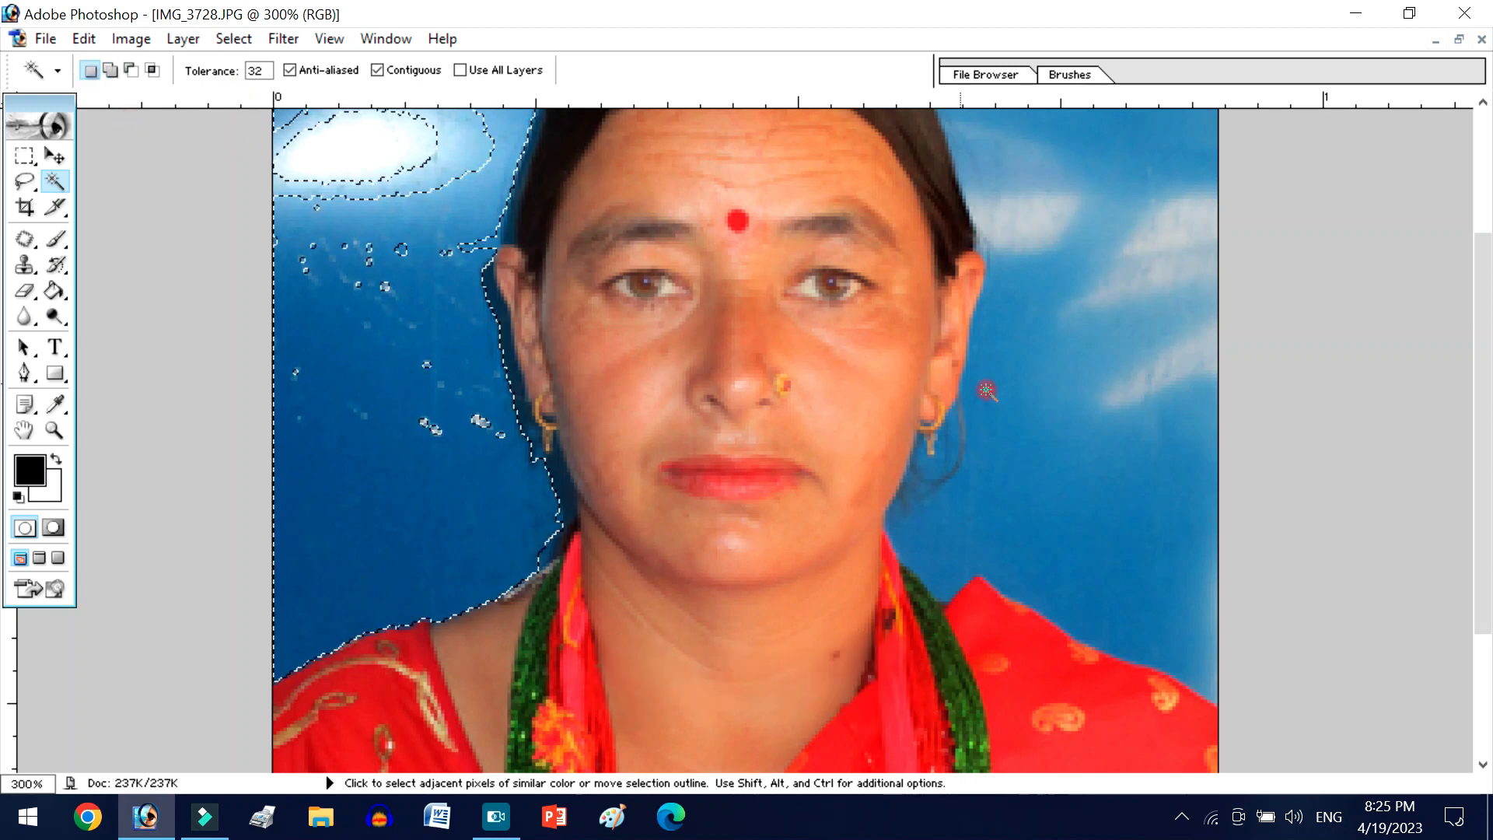
pyautogui.click(1151, 416)
pyautogui.click(352, 343)
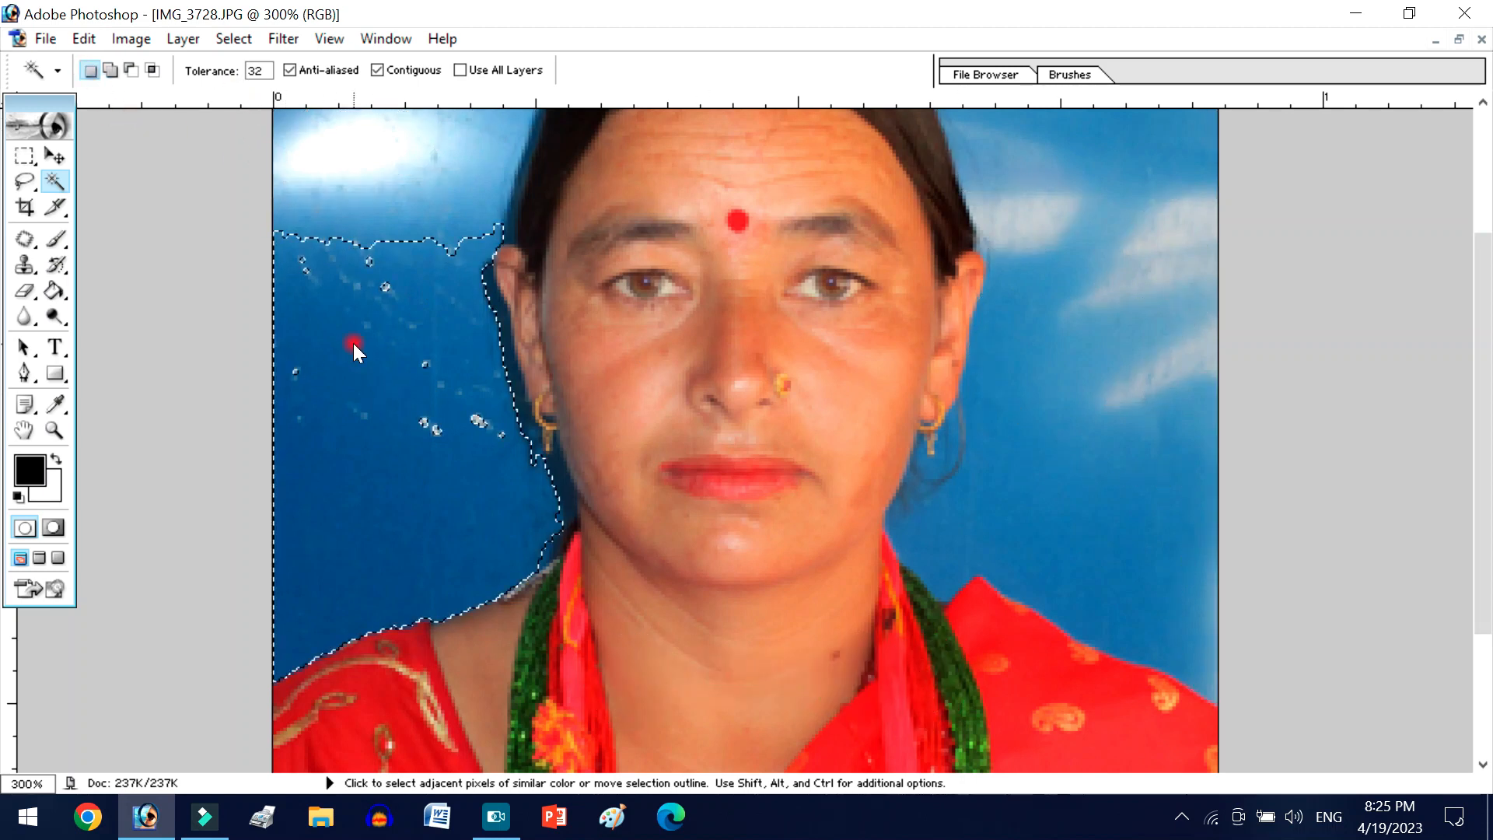
pyautogui.click(111, 72)
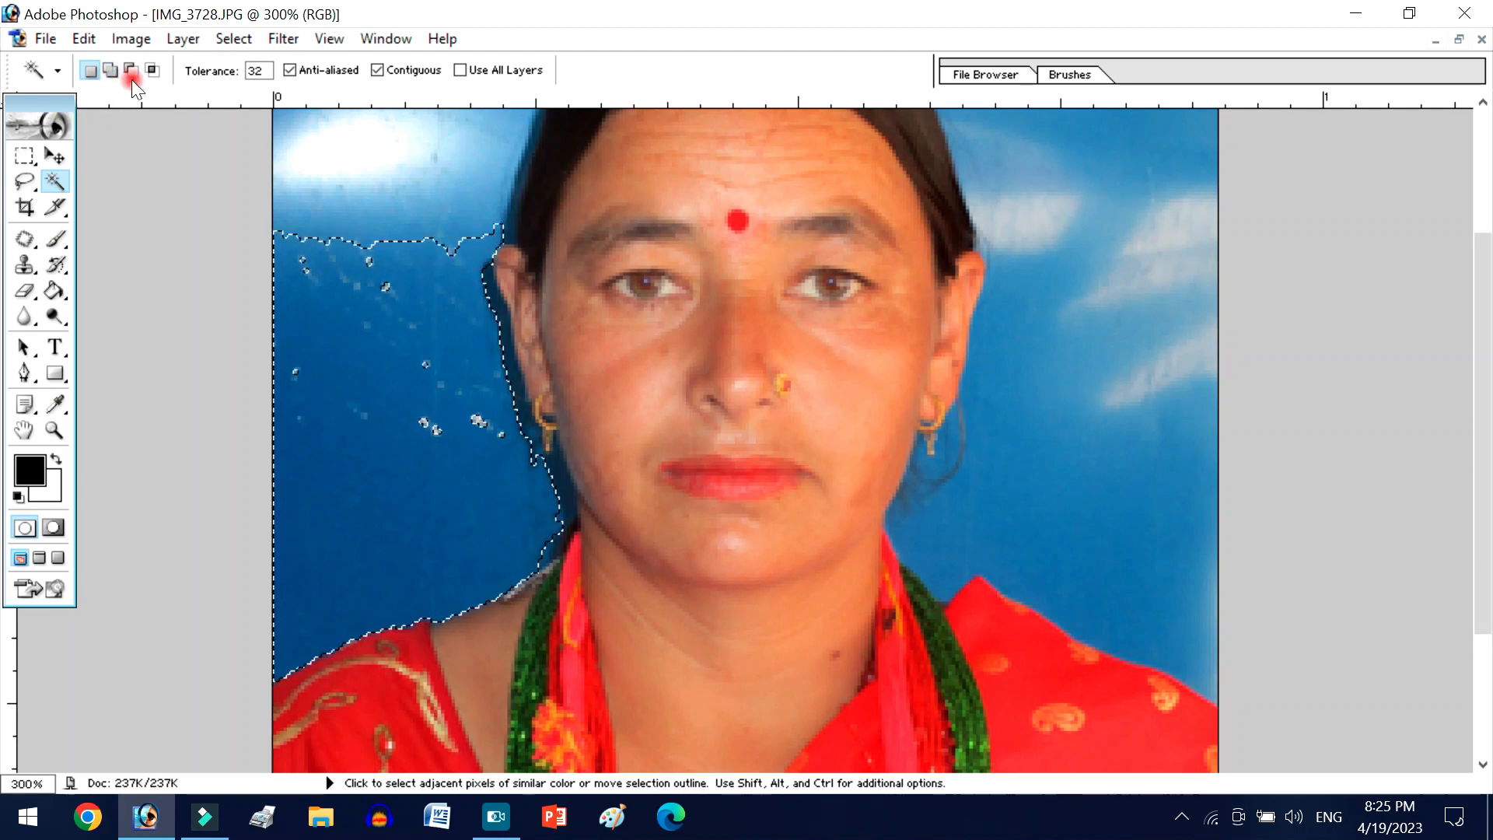
pyautogui.click(115, 70)
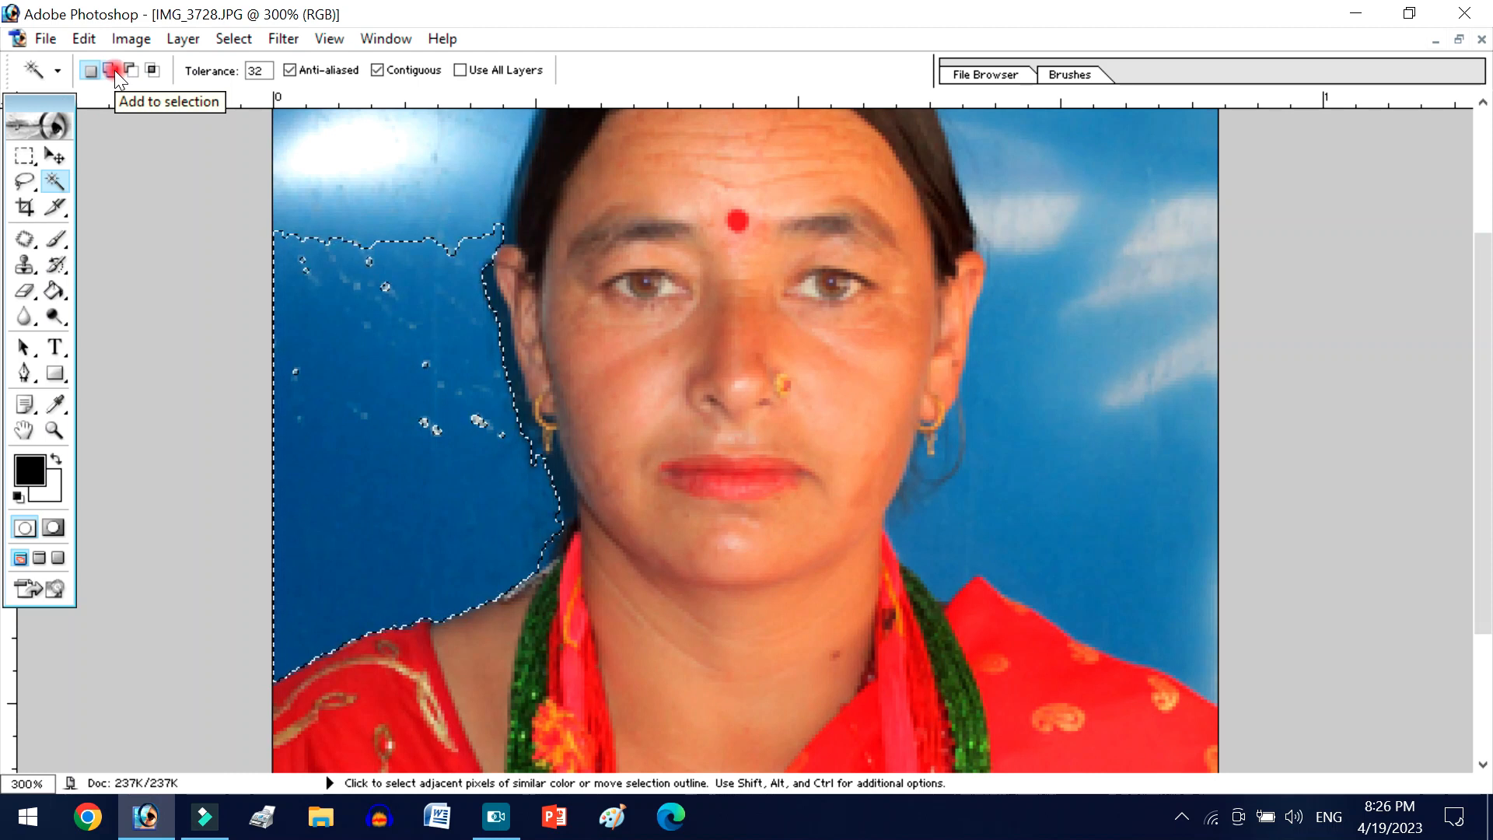
# - Add the white glare, its surrounding lighter blue and the backdrop above the head to the Magic Wand selection
pyautogui.scroll(3, 334, 261)
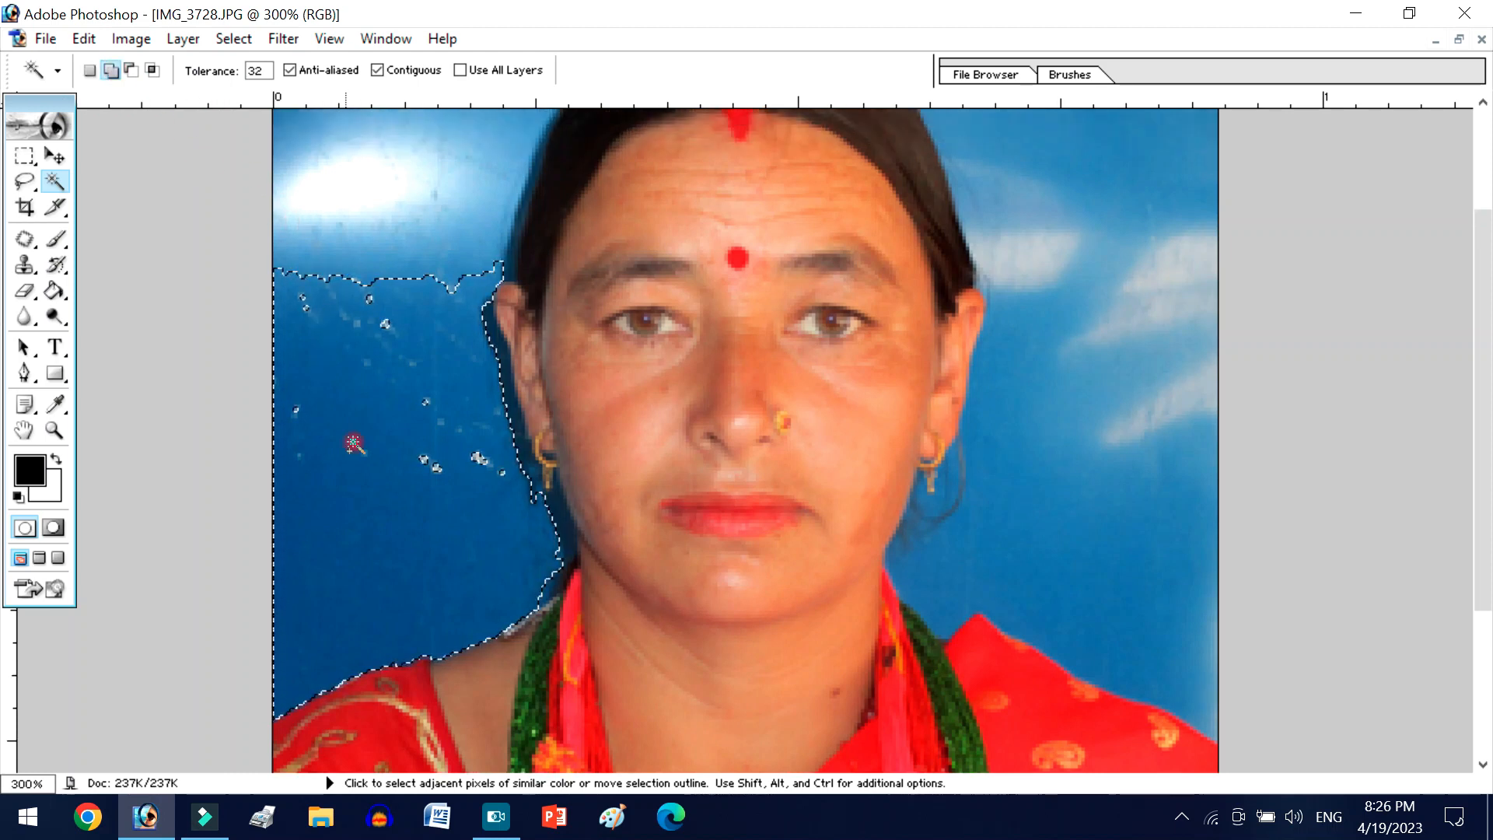
pyautogui.click(383, 241)
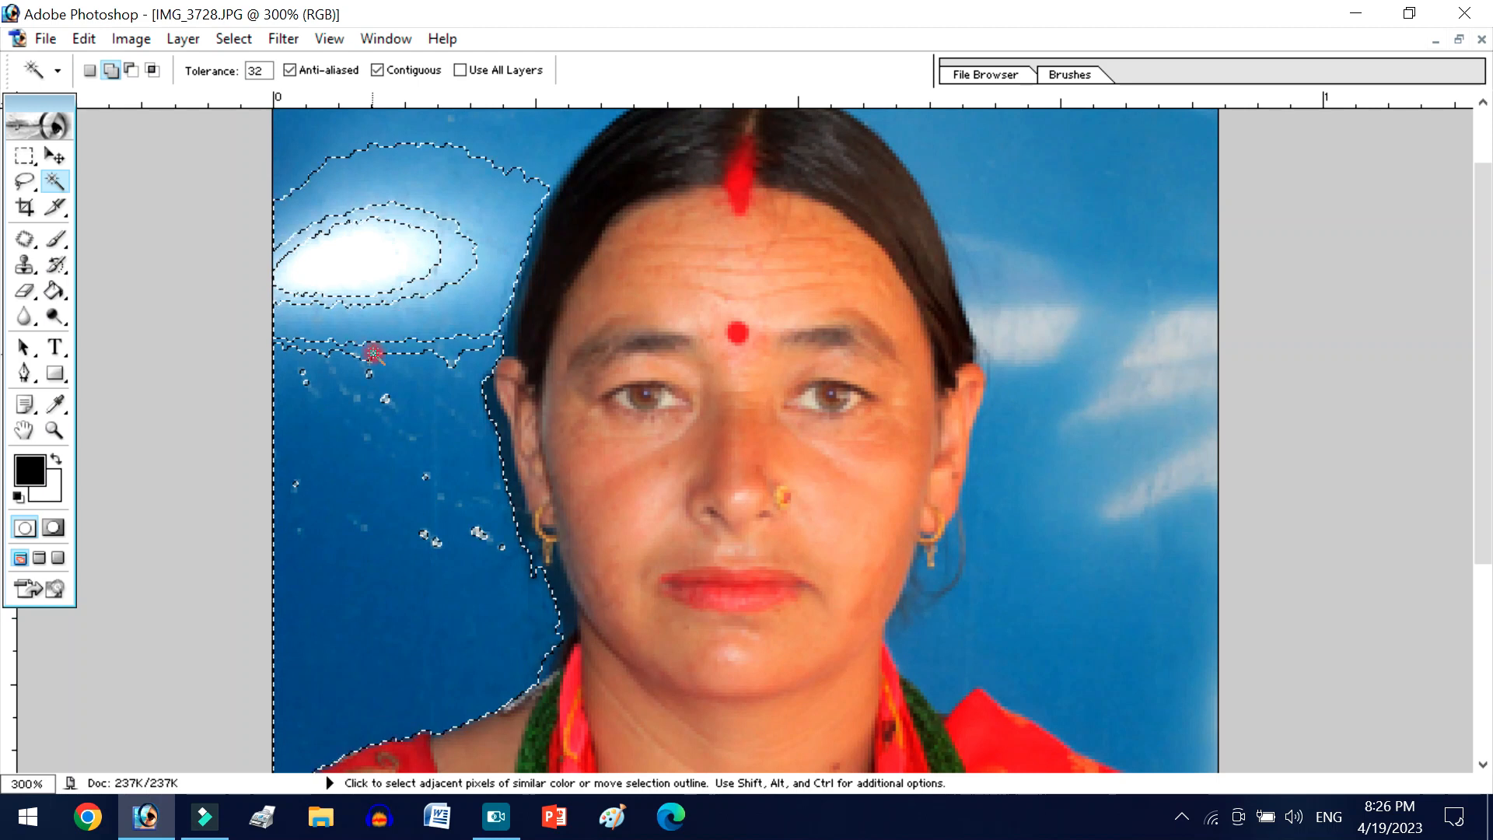
pyautogui.click(423, 249)
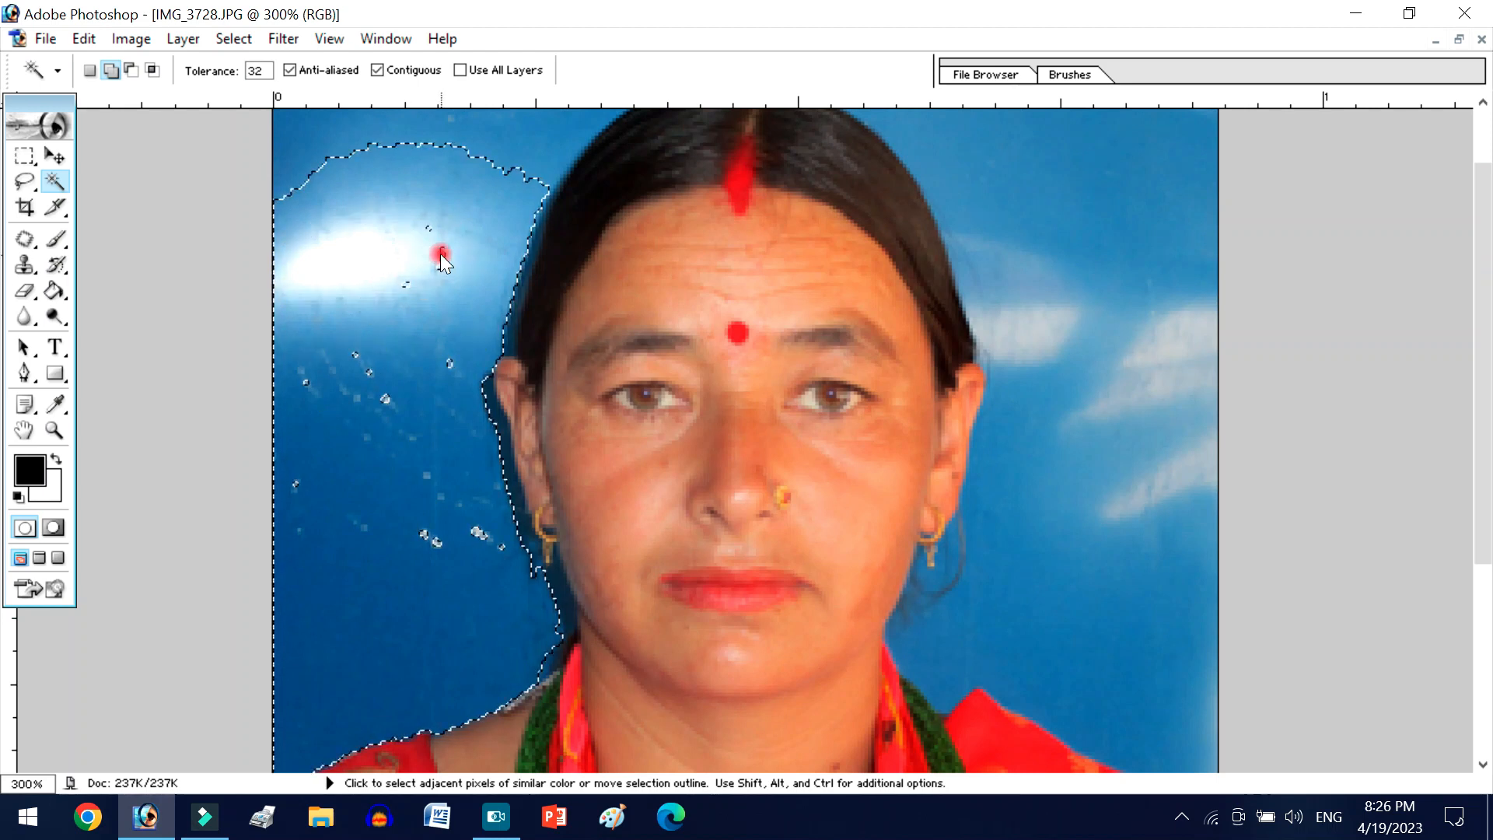
pyautogui.click(485, 196)
pyautogui.scroll(2, 489, 198)
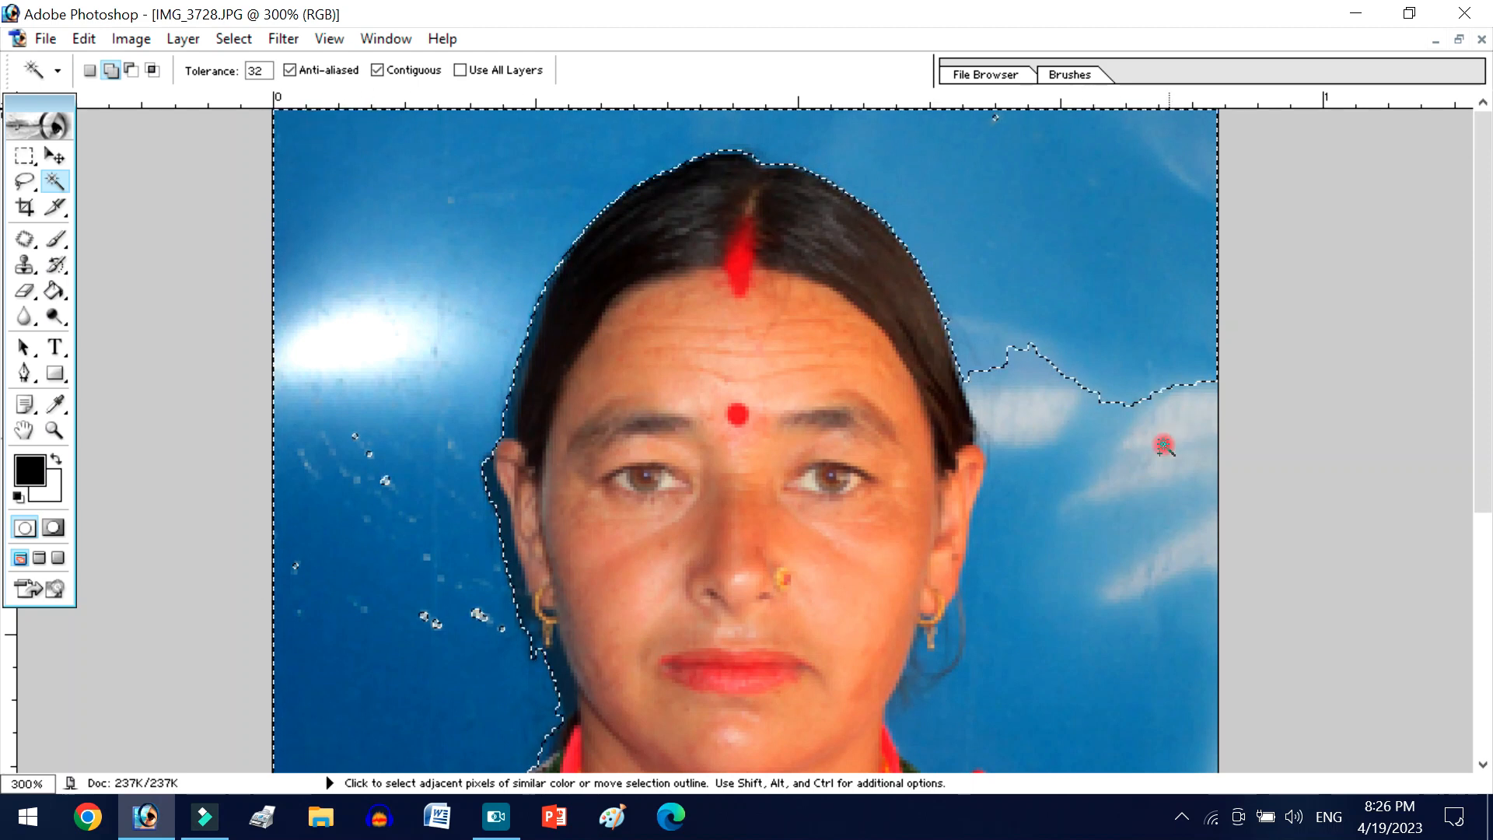
# - Add the pale streaks and the remaining blue backdrop on the other side of the face, down to the shoulder, to the selection
pyautogui.click(1135, 482)
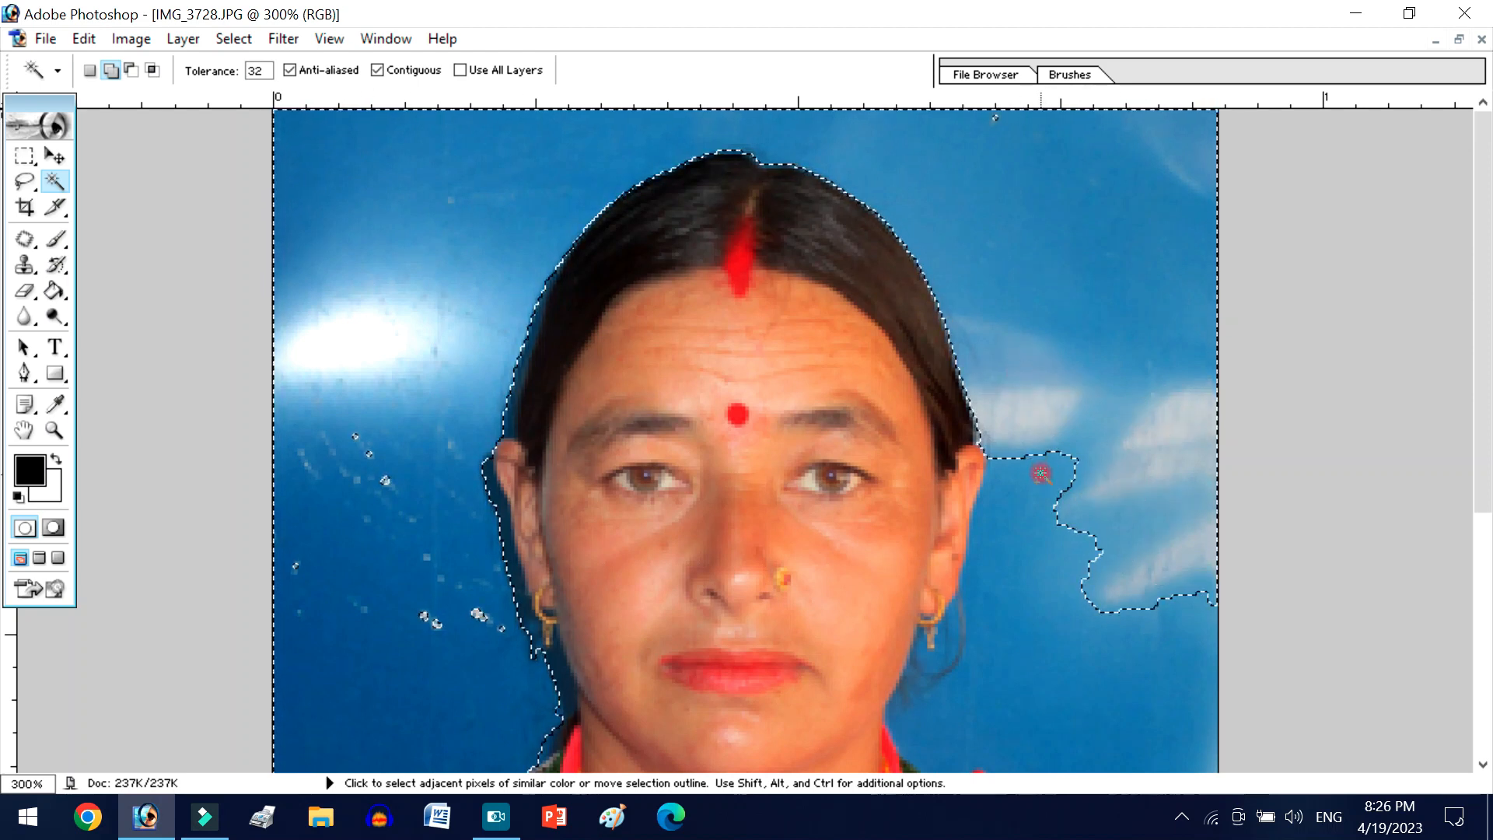
pyautogui.click(1006, 548)
pyautogui.scroll(-2, 952, 548)
pyautogui.click(948, 547)
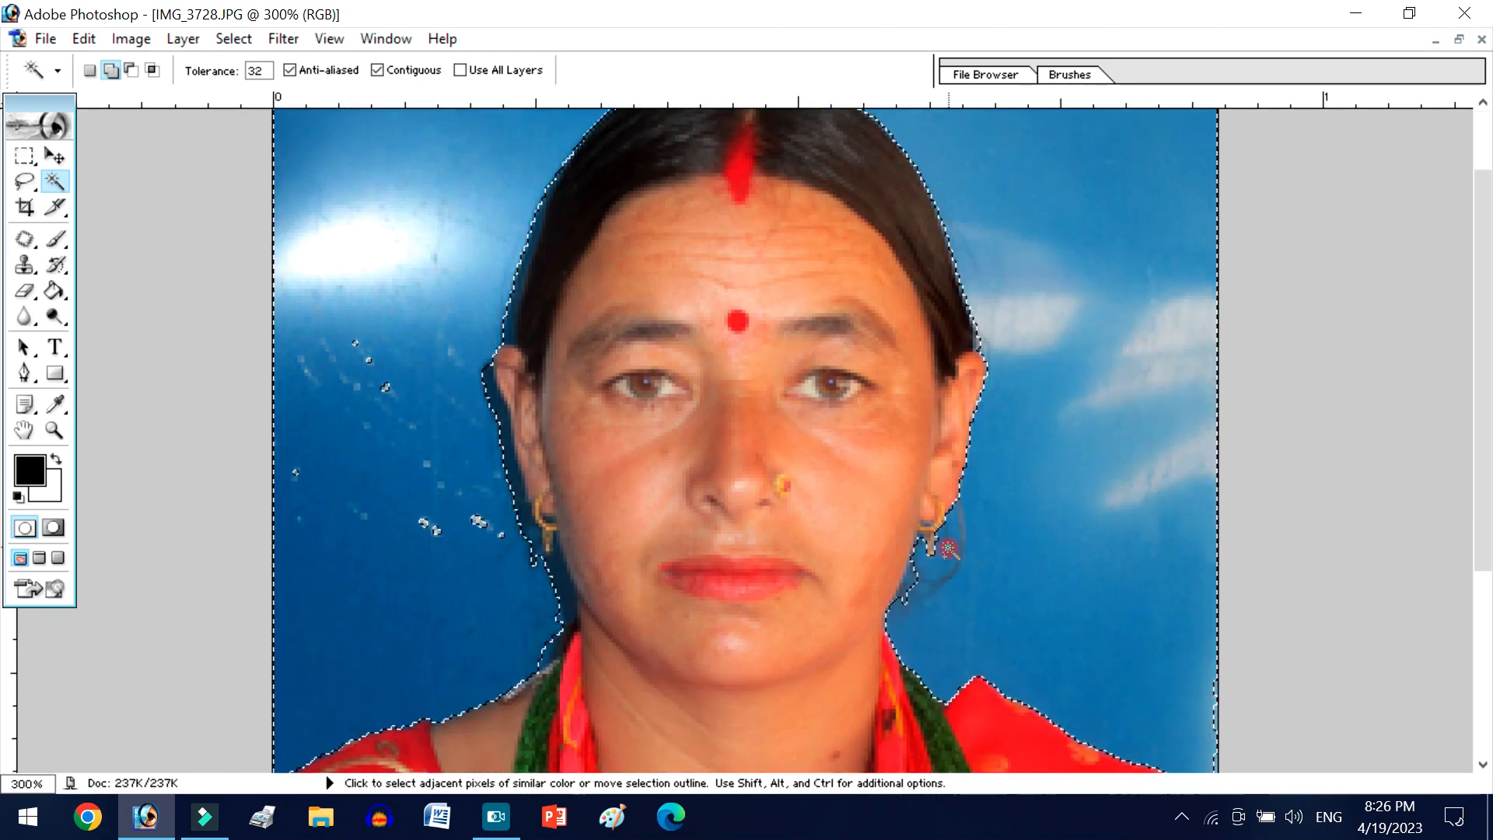
# - Add the small dark fringes beside the jaw, the neck and the edge of the hair to the background selection
pyautogui.click(912, 577)
pyautogui.click(558, 586)
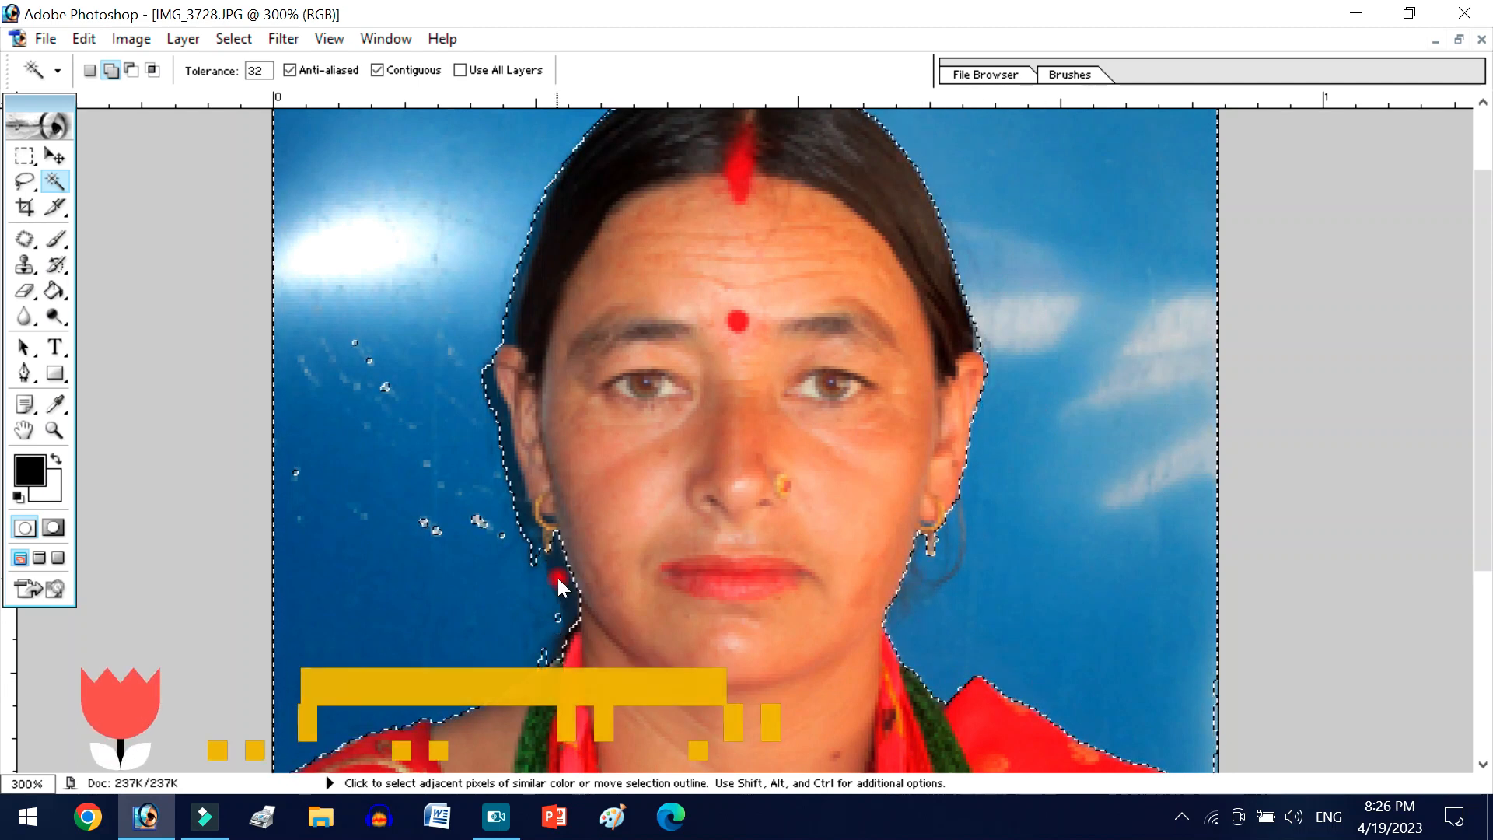
pyautogui.click(512, 305)
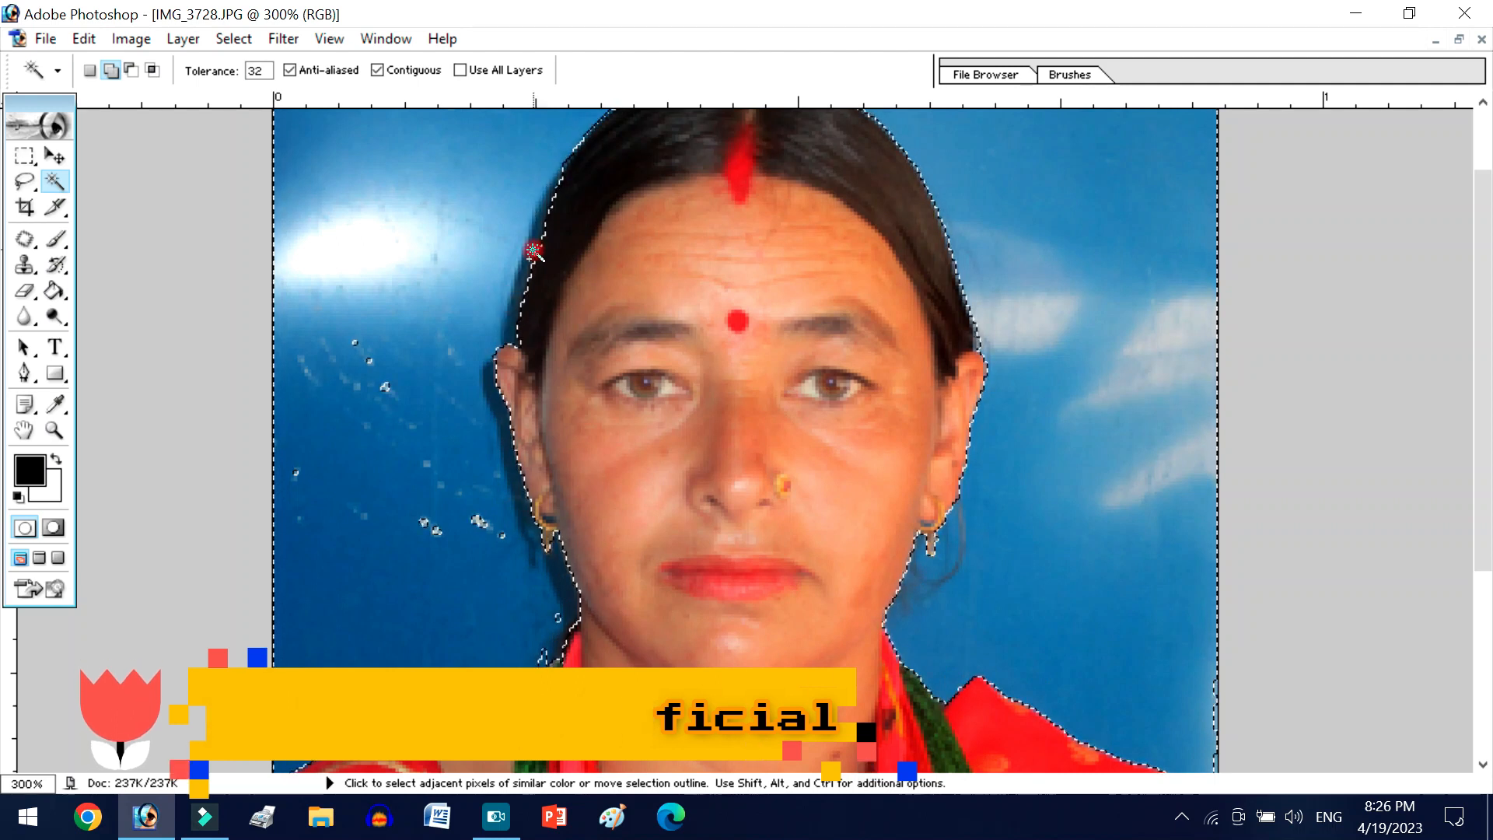
# - Try clearing the selected backdrop to white, check the cutout edges around the head and shoulders, and undo the deletion
pyautogui.scroll(3, 511, 305)
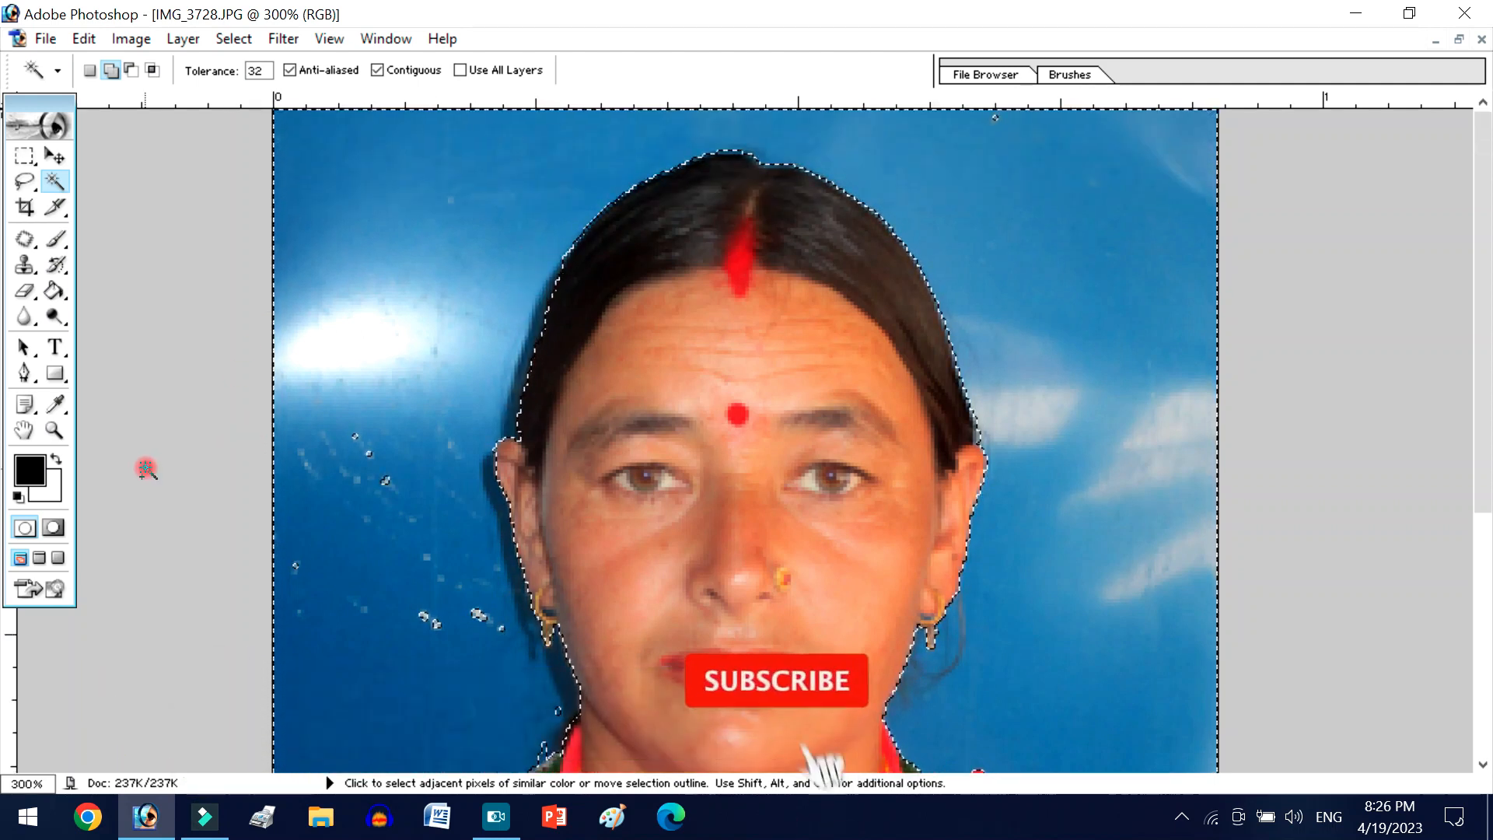
pyautogui.press('Delete')
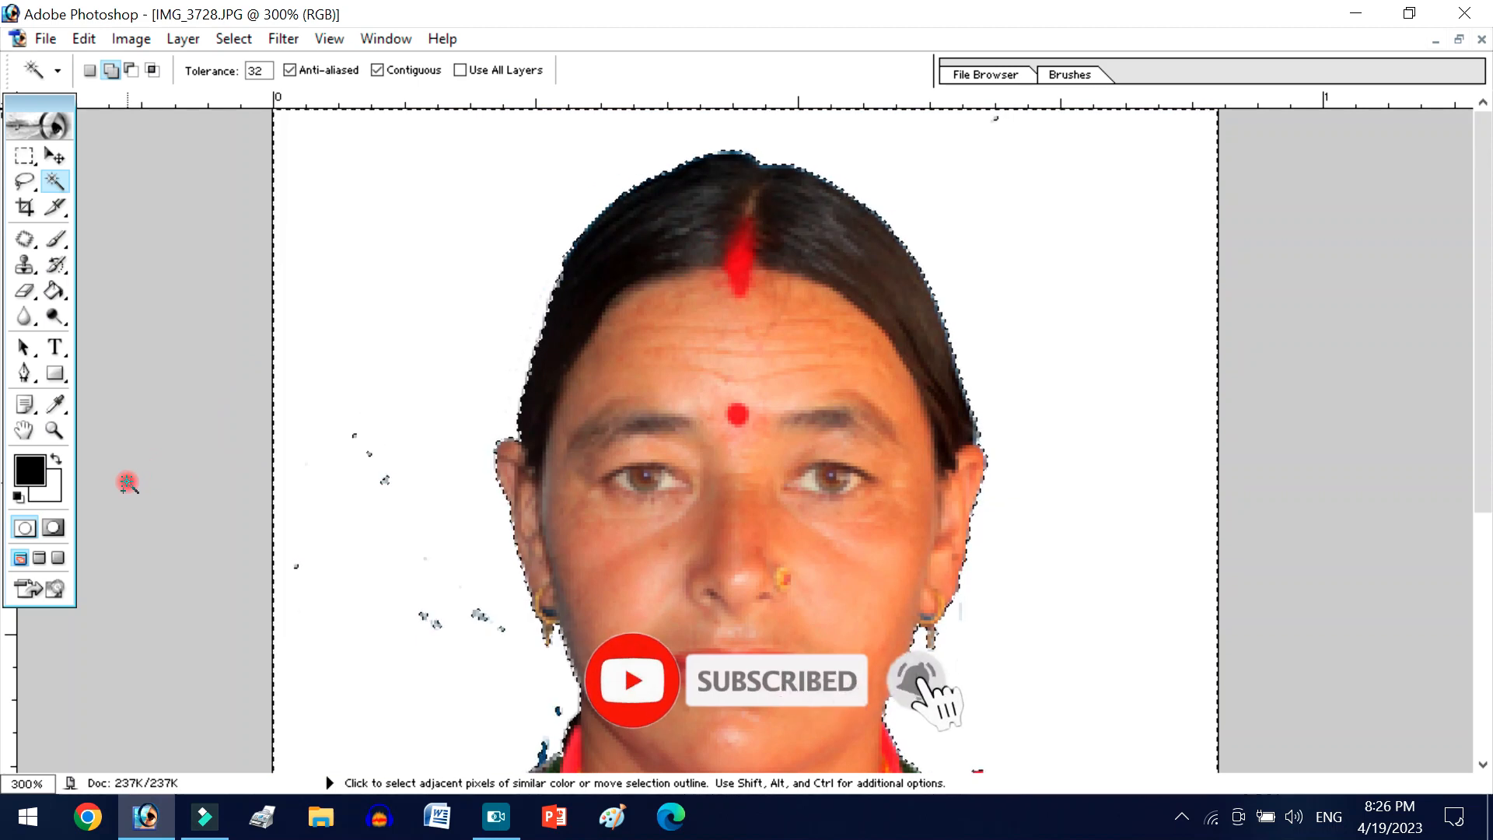
pyautogui.scroll(-10, 636, 458)
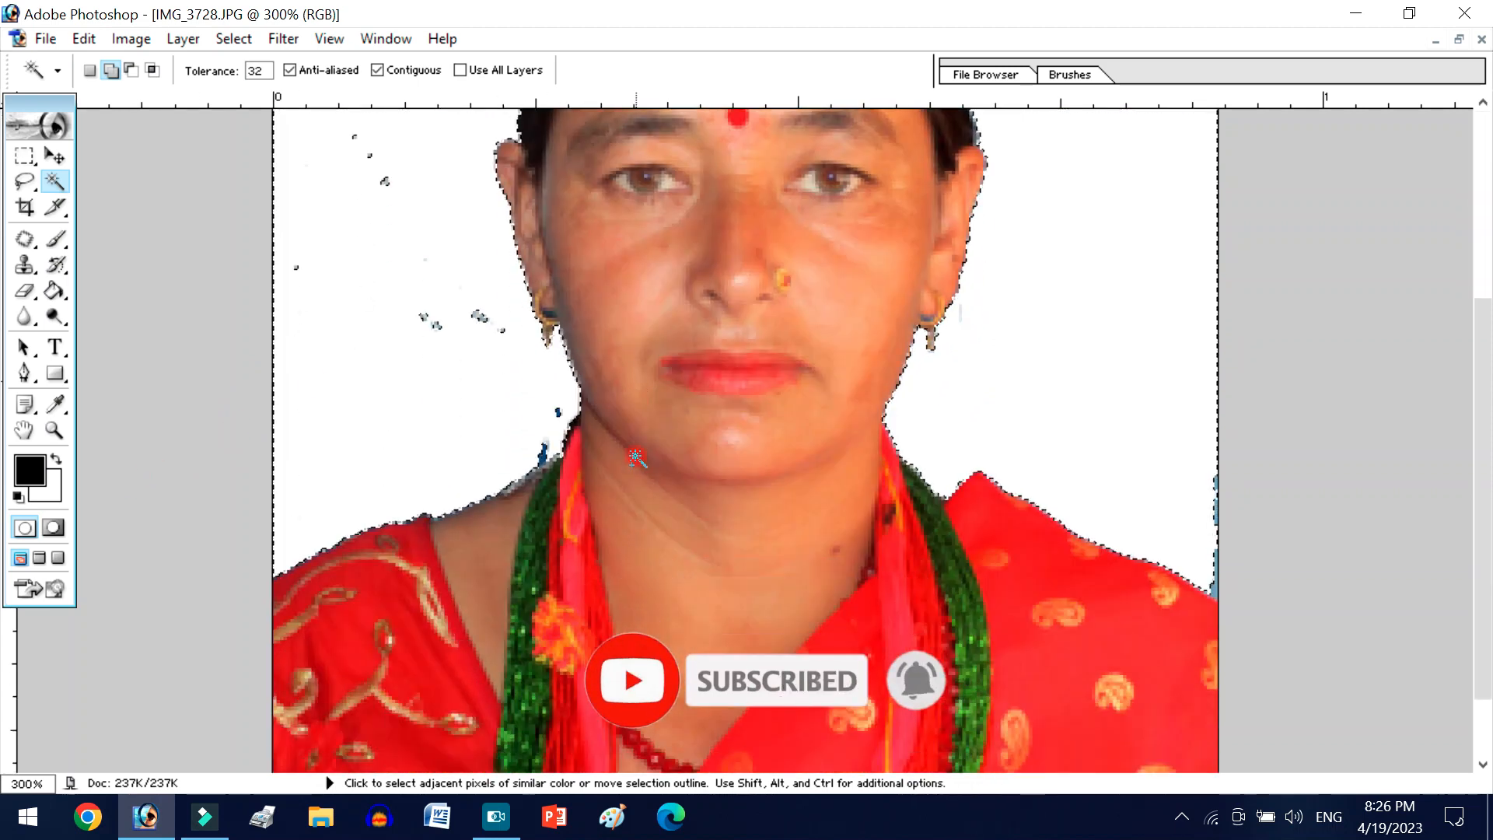
pyautogui.scroll(10, 636, 459)
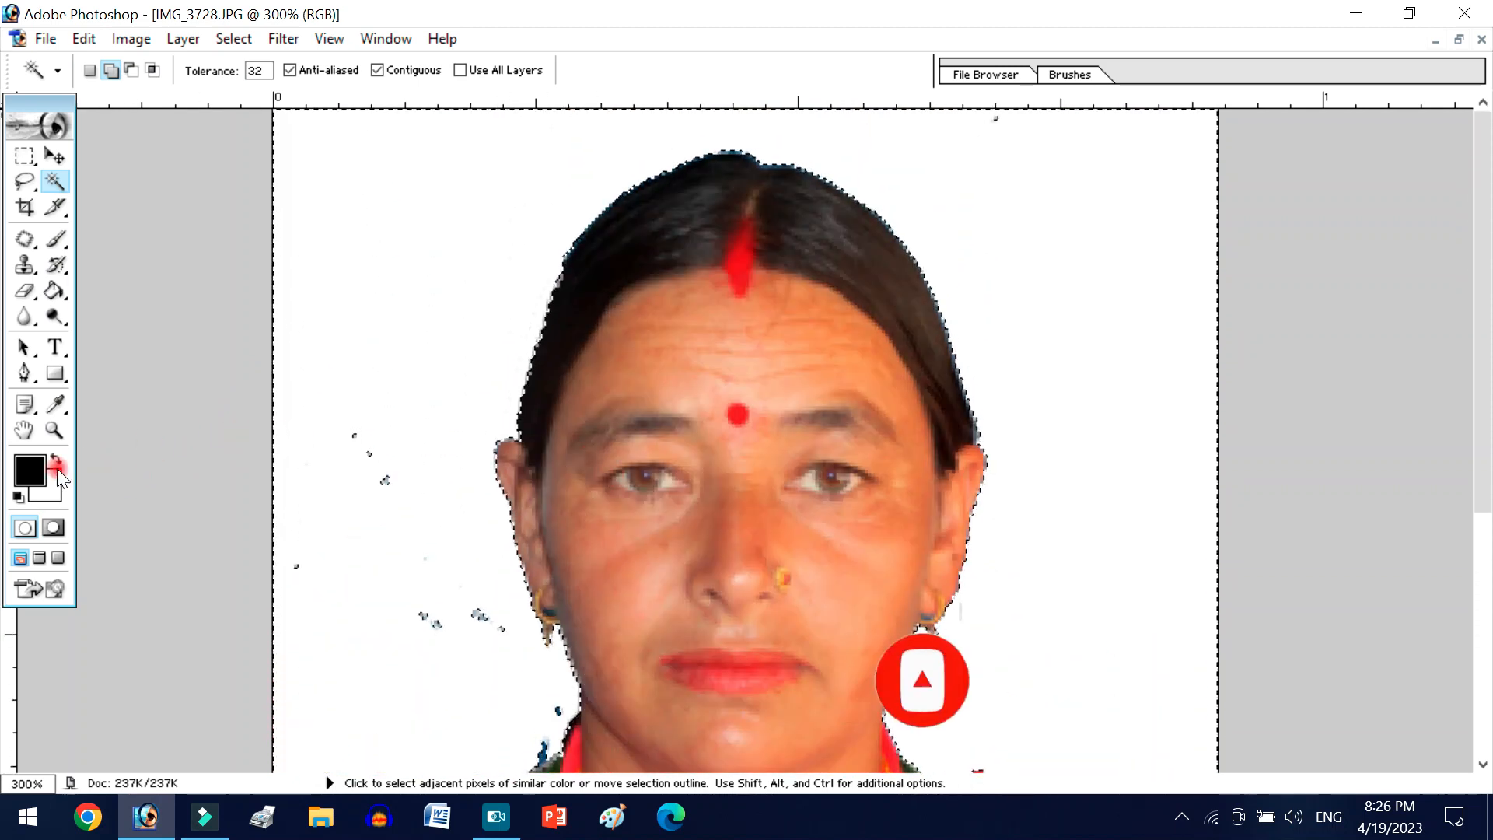
pyautogui.hotkey('ctrl', 'z')
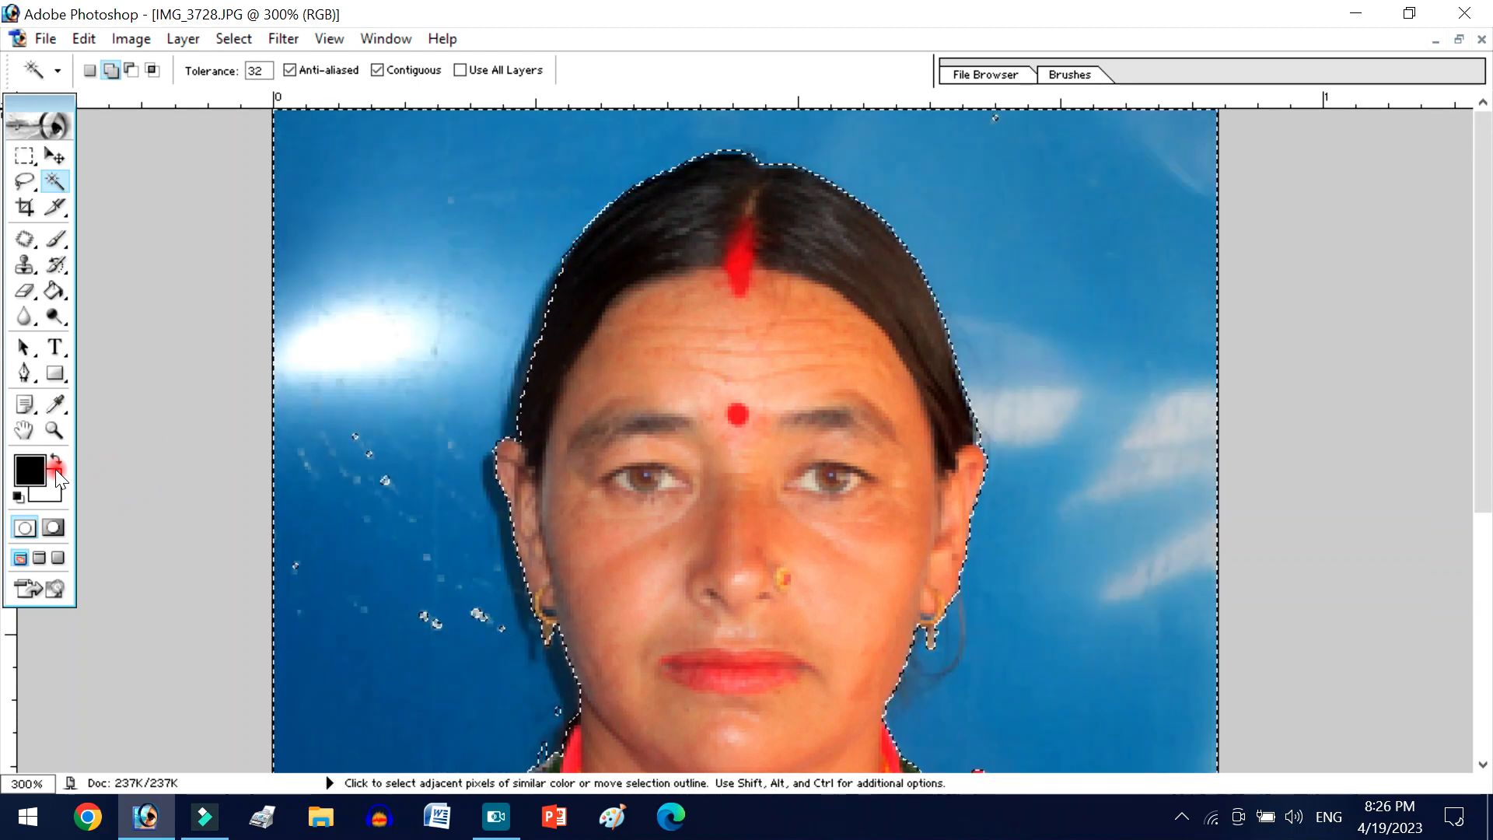
# - Set the background color to bright blue #1800FF, clear the selected backdrop to that color and deselect
pyautogui.click(58, 472)
pyautogui.click(415, 357)
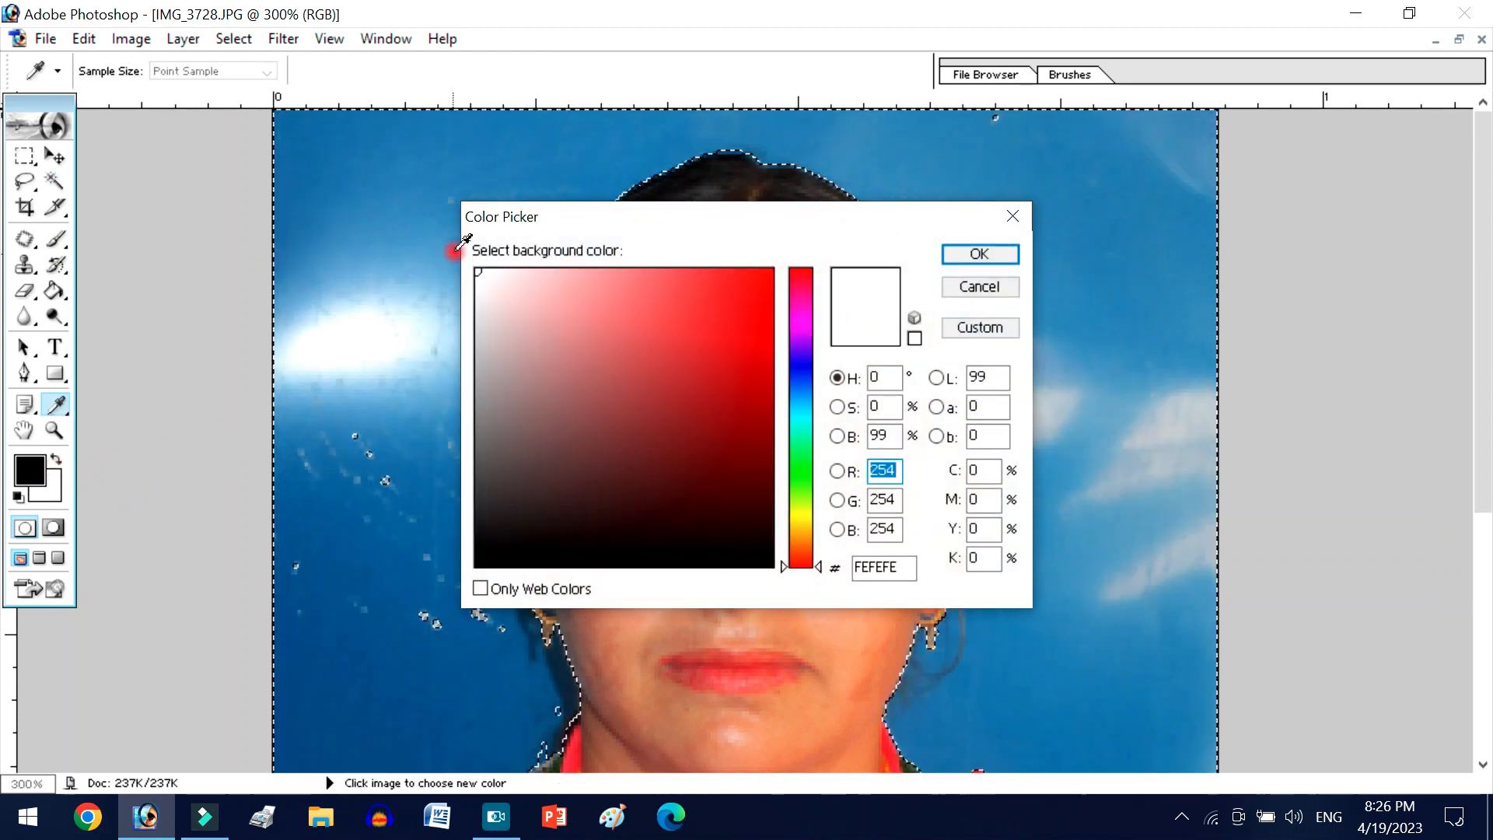
pyautogui.click(419, 179)
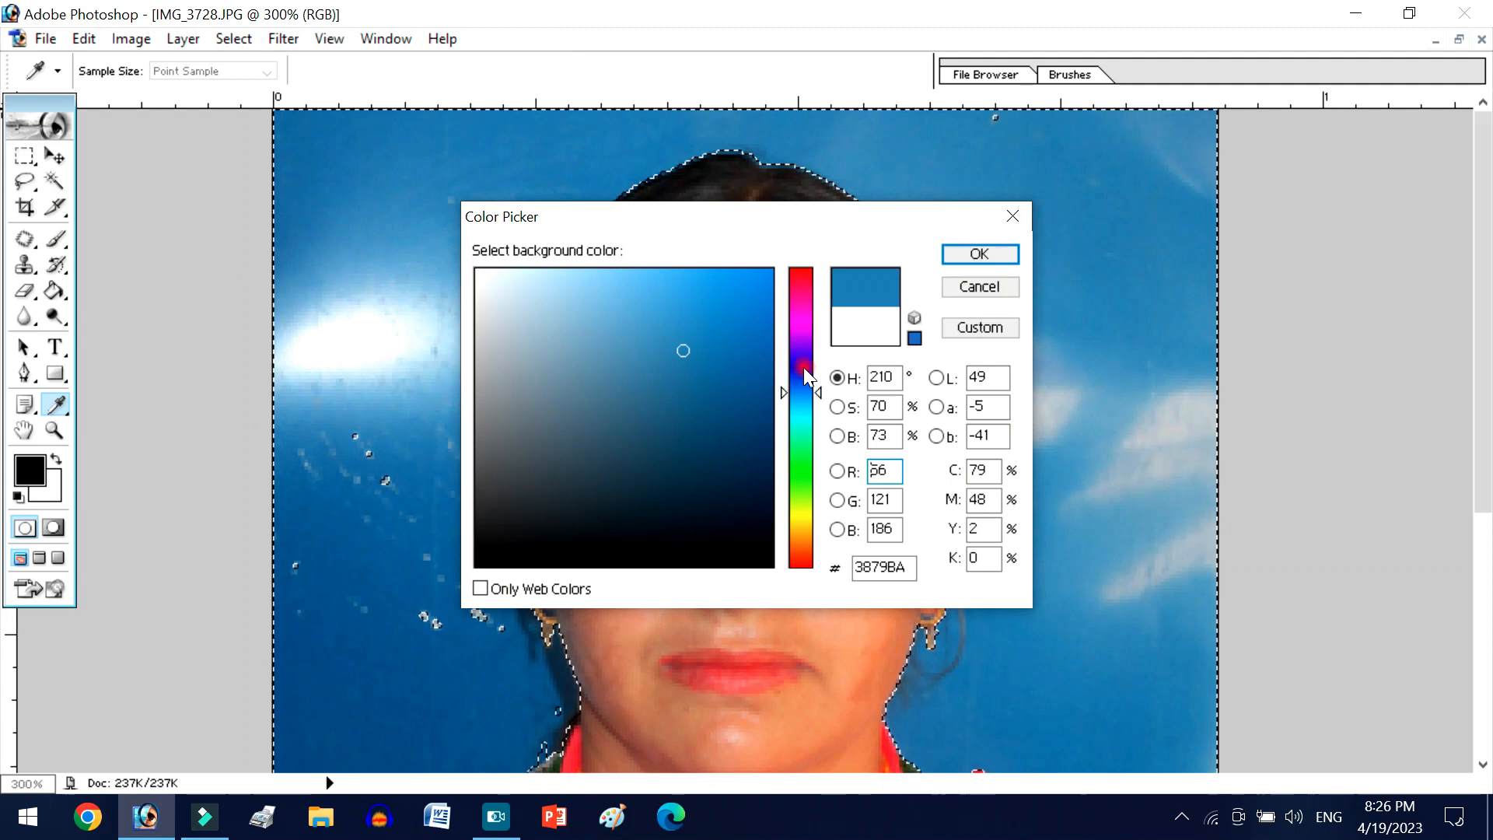
pyautogui.moveTo(804, 366); pyautogui.dragTo(803, 362)
pyautogui.moveTo(733, 306); pyautogui.dragTo(836, 258)
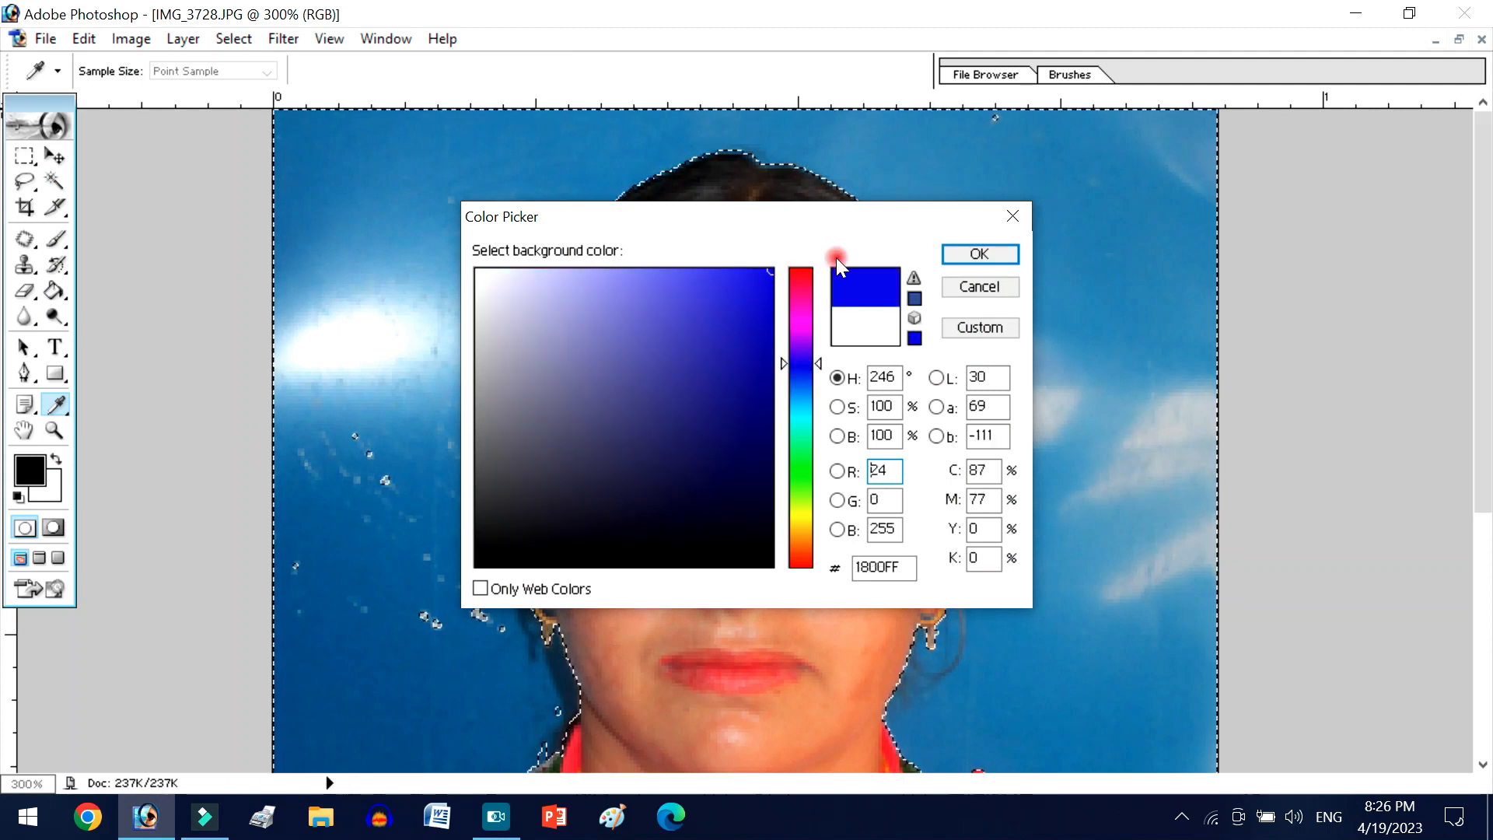
pyautogui.click(978, 255)
pyautogui.press('Delete')
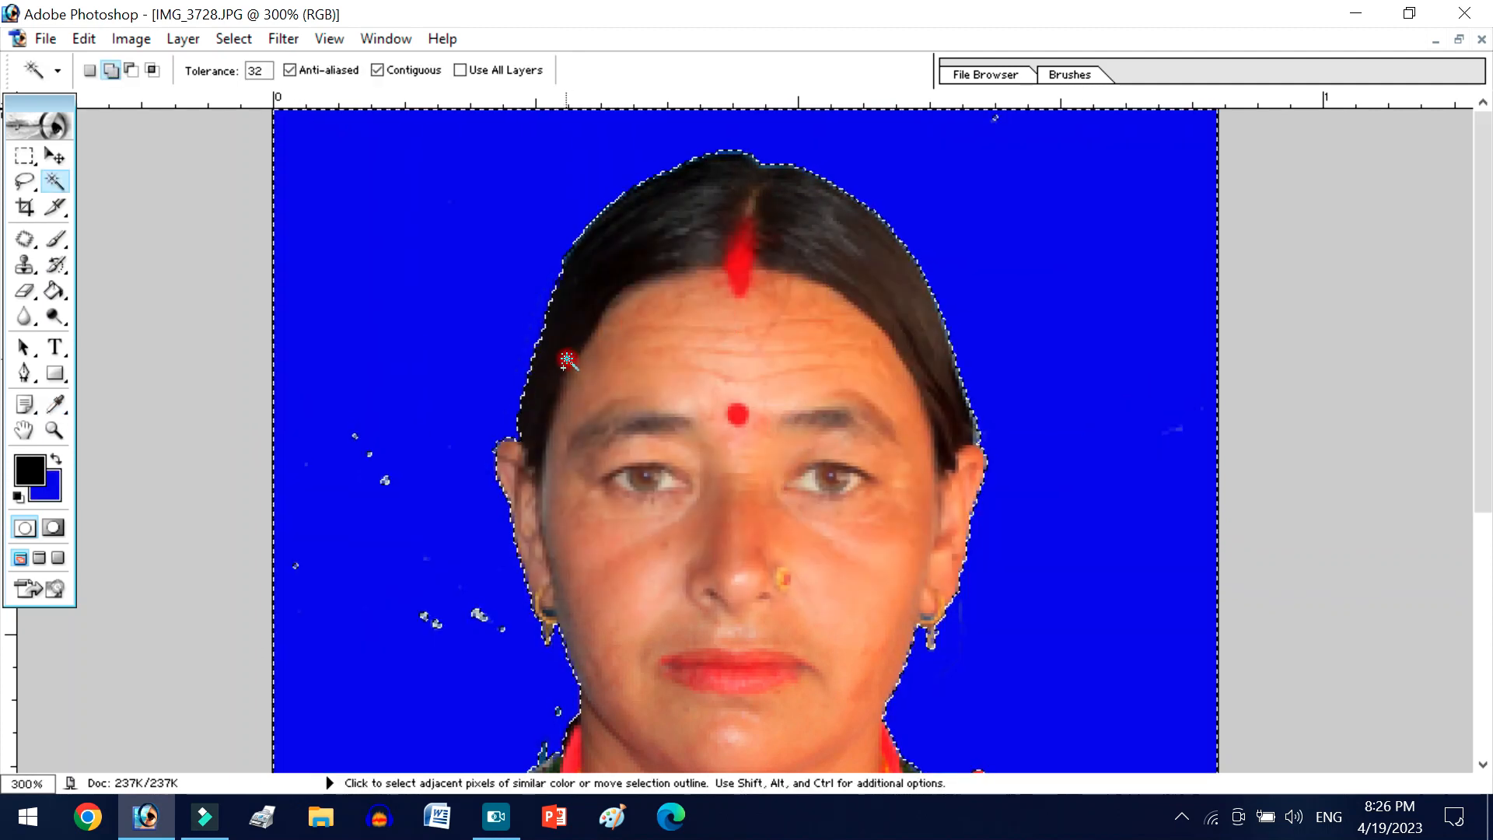
pyautogui.hotkey('ctrl', 'd')
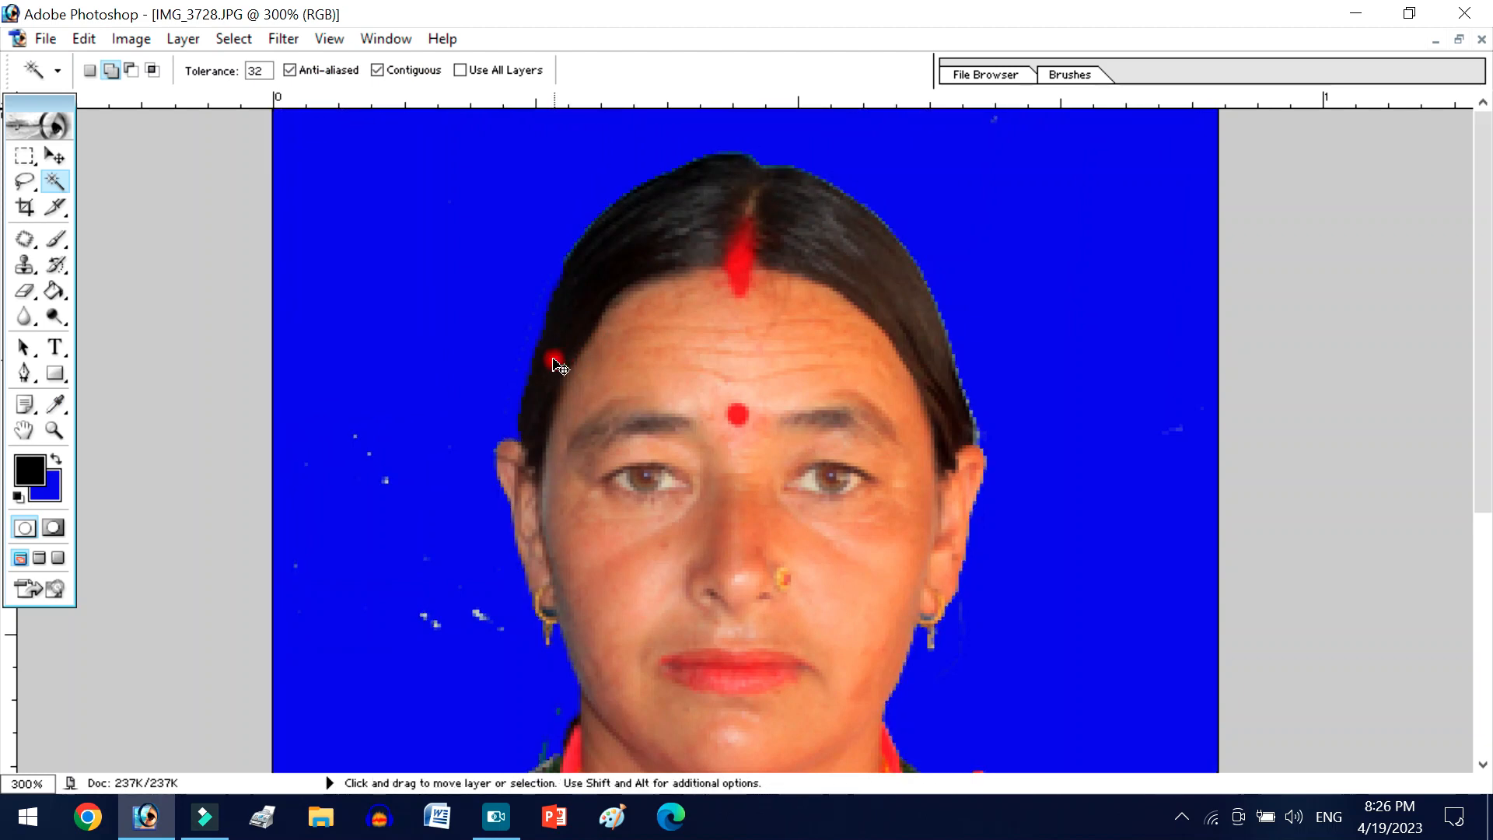
# - Inspect the blue background for leftover specks and fringes around the face, neck and shoulders
pyautogui.hotkey('ctrl', '-')
pyautogui.hotkey('ctrl', '-')
pyautogui.hotkey('ctrl', '-')
pyautogui.hotkey('ctrl', '+')
pyautogui.hotkey('ctrl', '+')
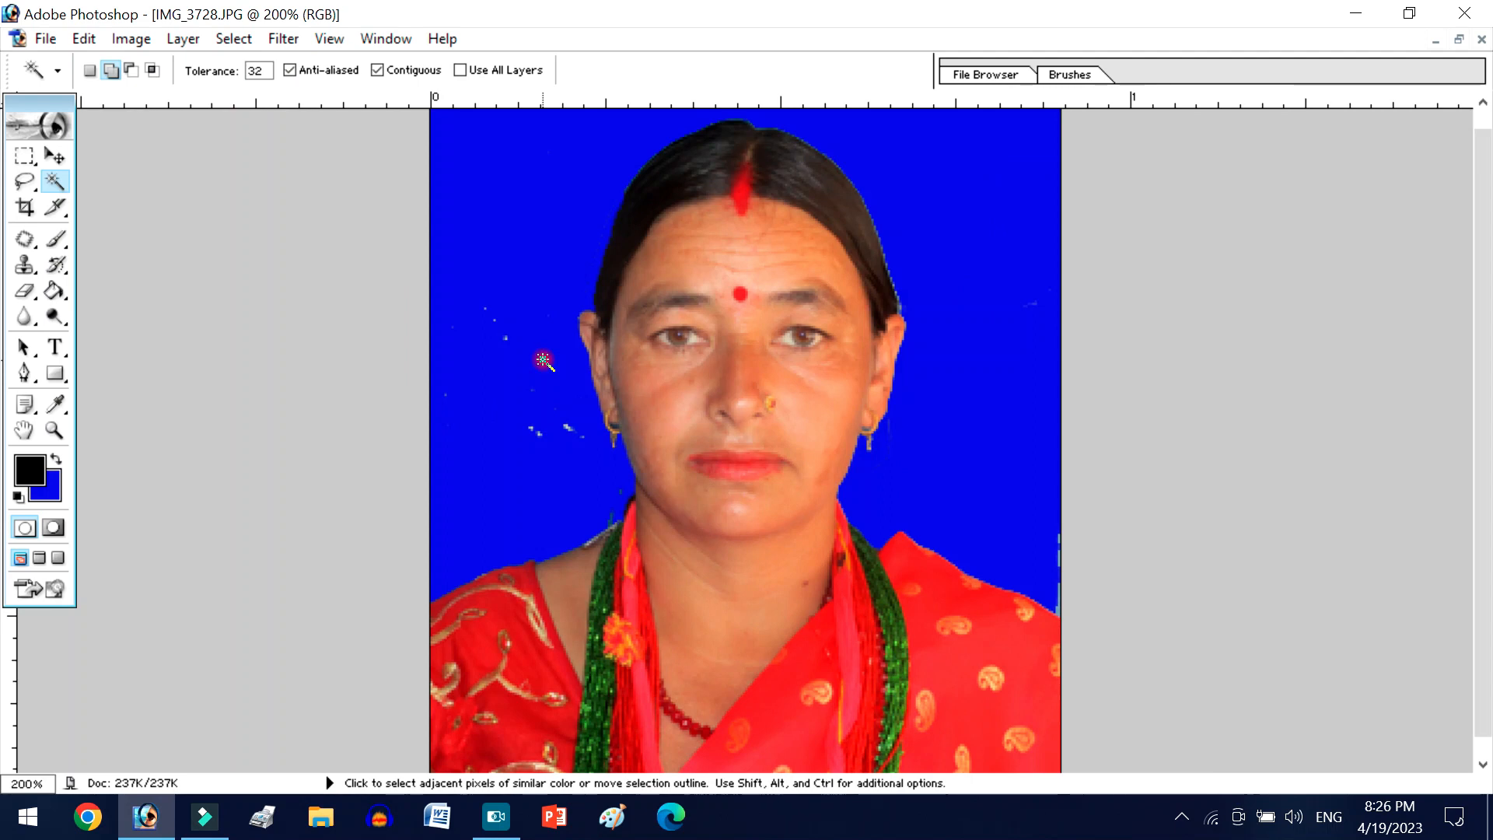
pyautogui.hotkey('ctrl', '+')
pyautogui.hotkey('ctrl', '+')
pyautogui.hotkey('ctrl', '+')
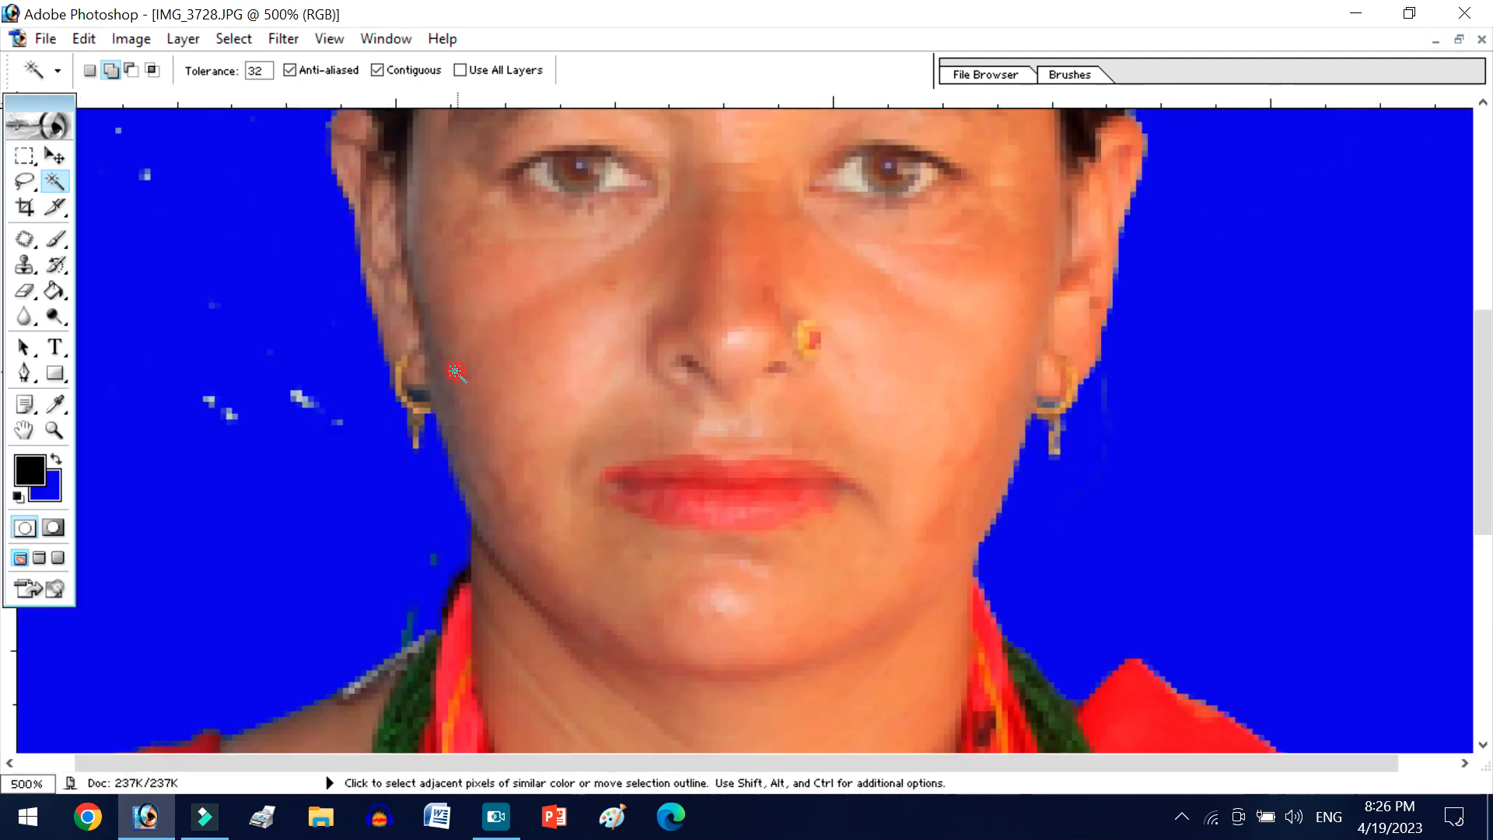
pyautogui.press('space')
pyautogui.moveTo(455, 374); pyautogui.dragTo(1417, 366)
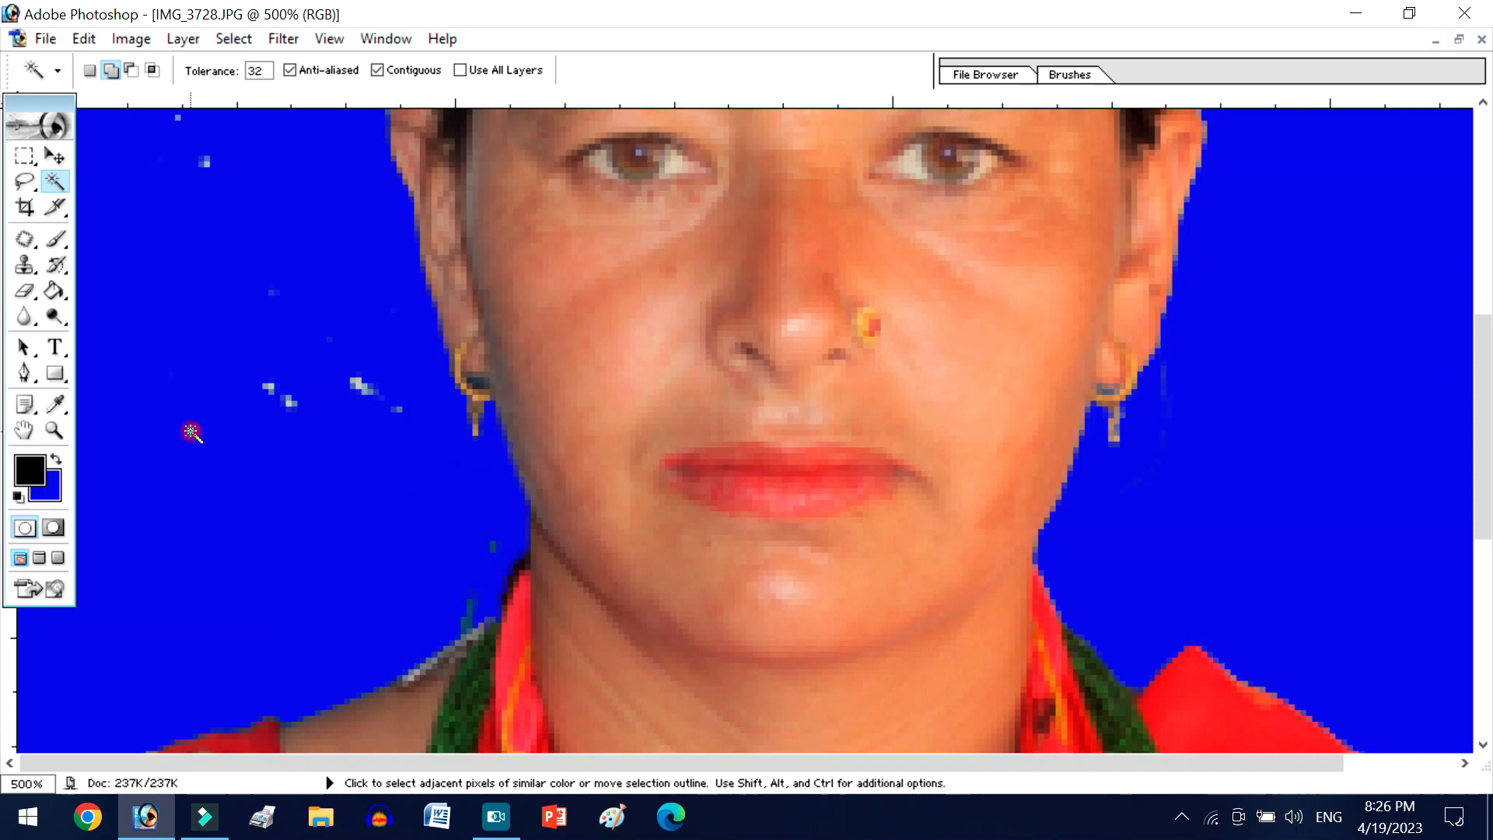
pyautogui.hotkey('ctrl', '-')
pyautogui.hotkey('ctrl', '-')
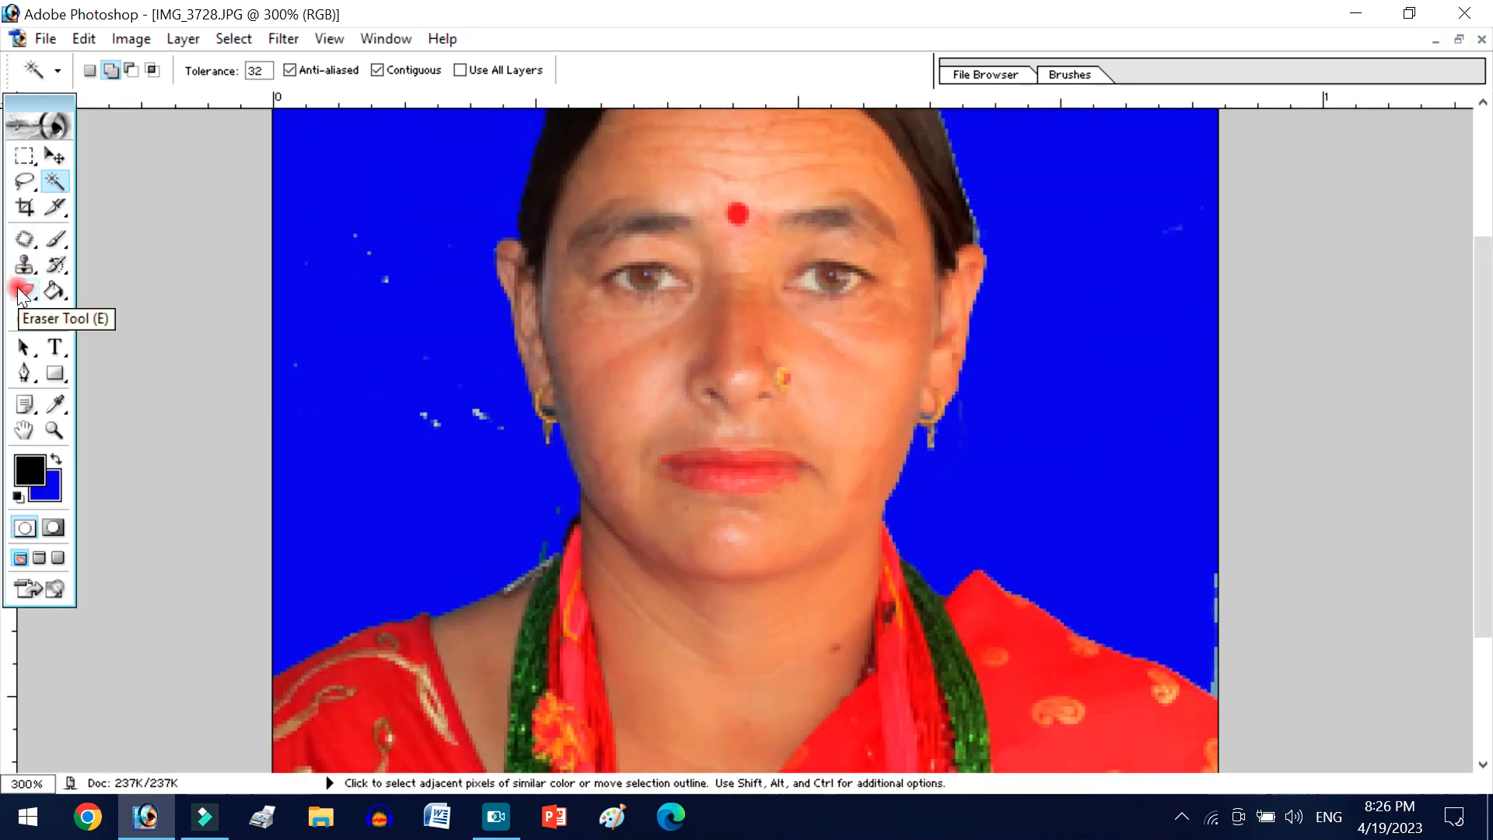
# - Set the Eraser brush to 64 px and erase the white specks in the blue background beside the face
pyautogui.click(25, 291)
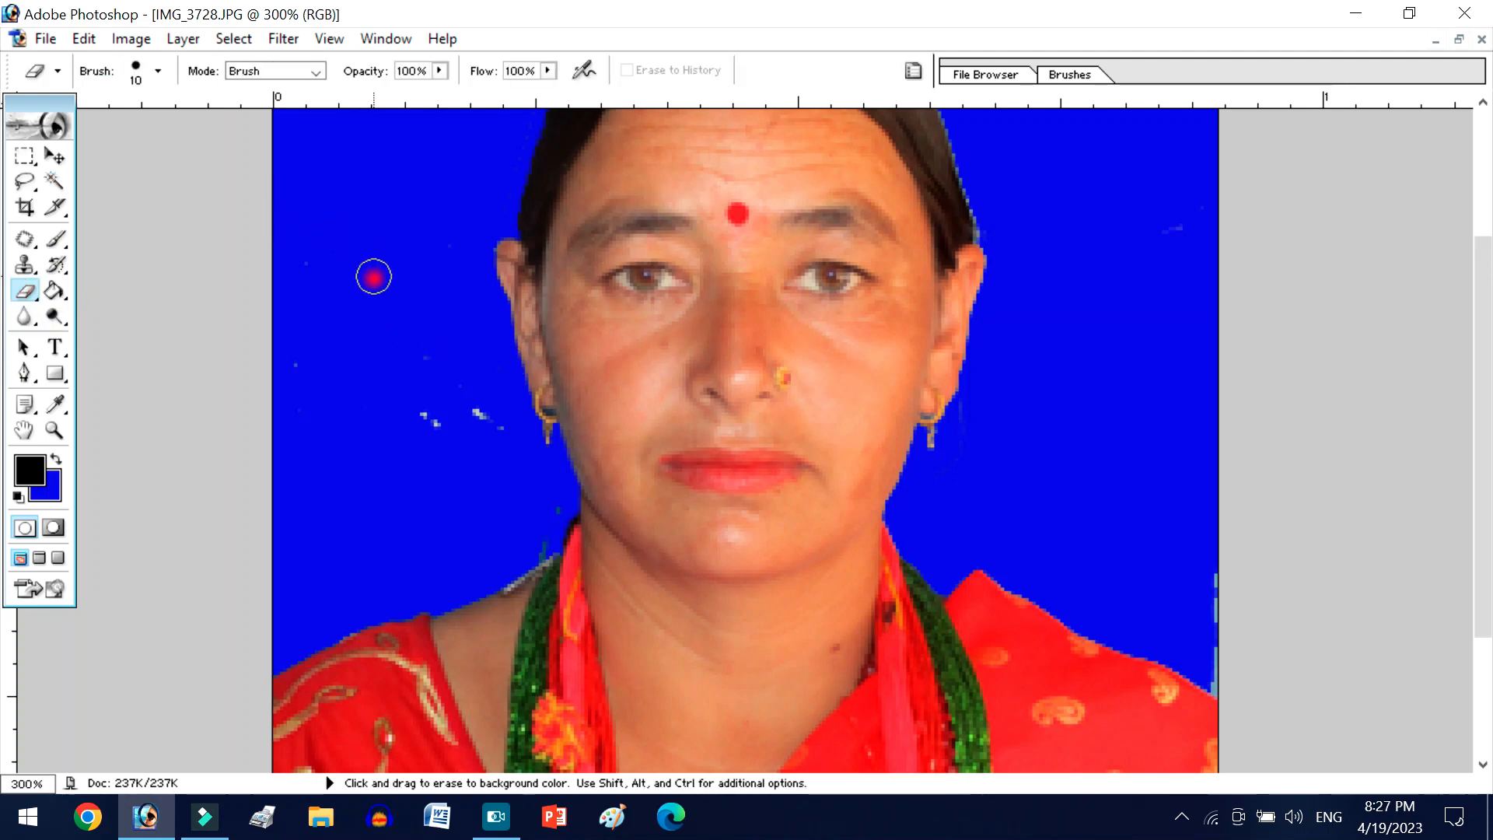
pyautogui.click(158, 71)
pyautogui.click(153, 129)
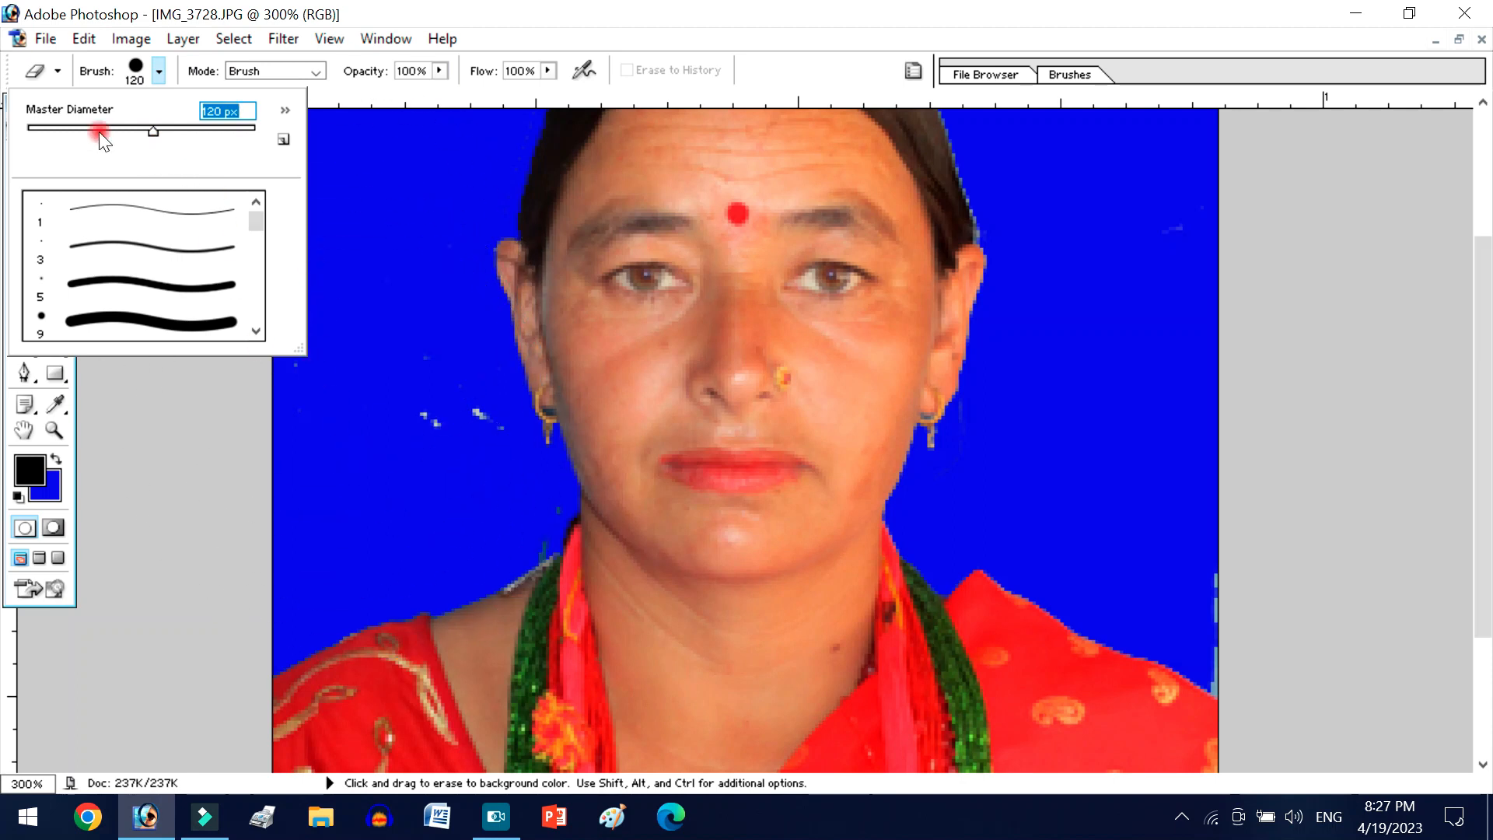
pyautogui.press('Return')
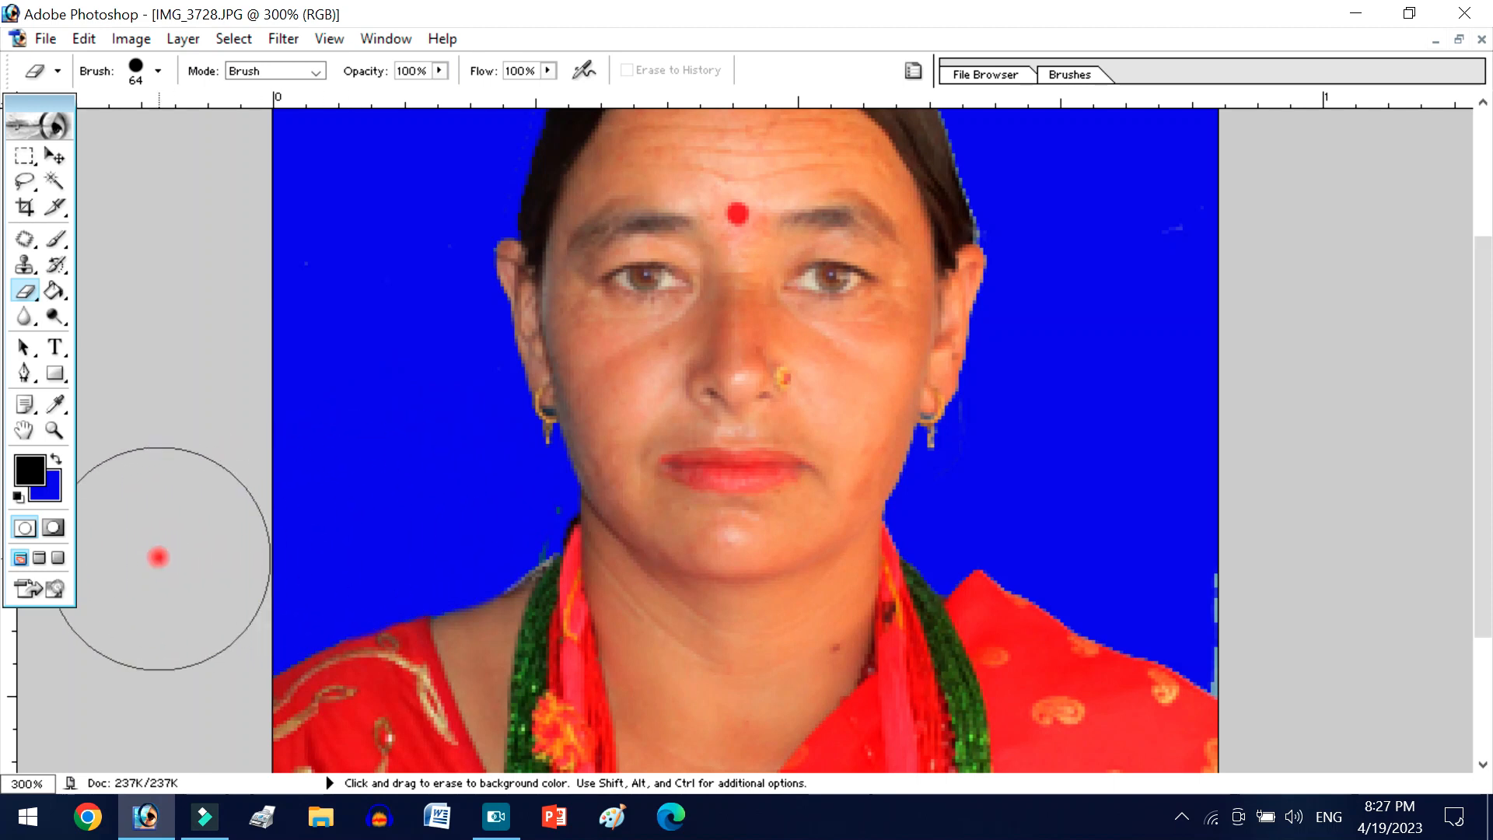
# - Erase the pale fringe at the image edge and smooth the raised shoulder outline beside the green beads to blue
pyautogui.scroll(2, 1360, 533)
pyautogui.scroll(2, 1359, 533)
pyautogui.scroll(-5, 1146, 603)
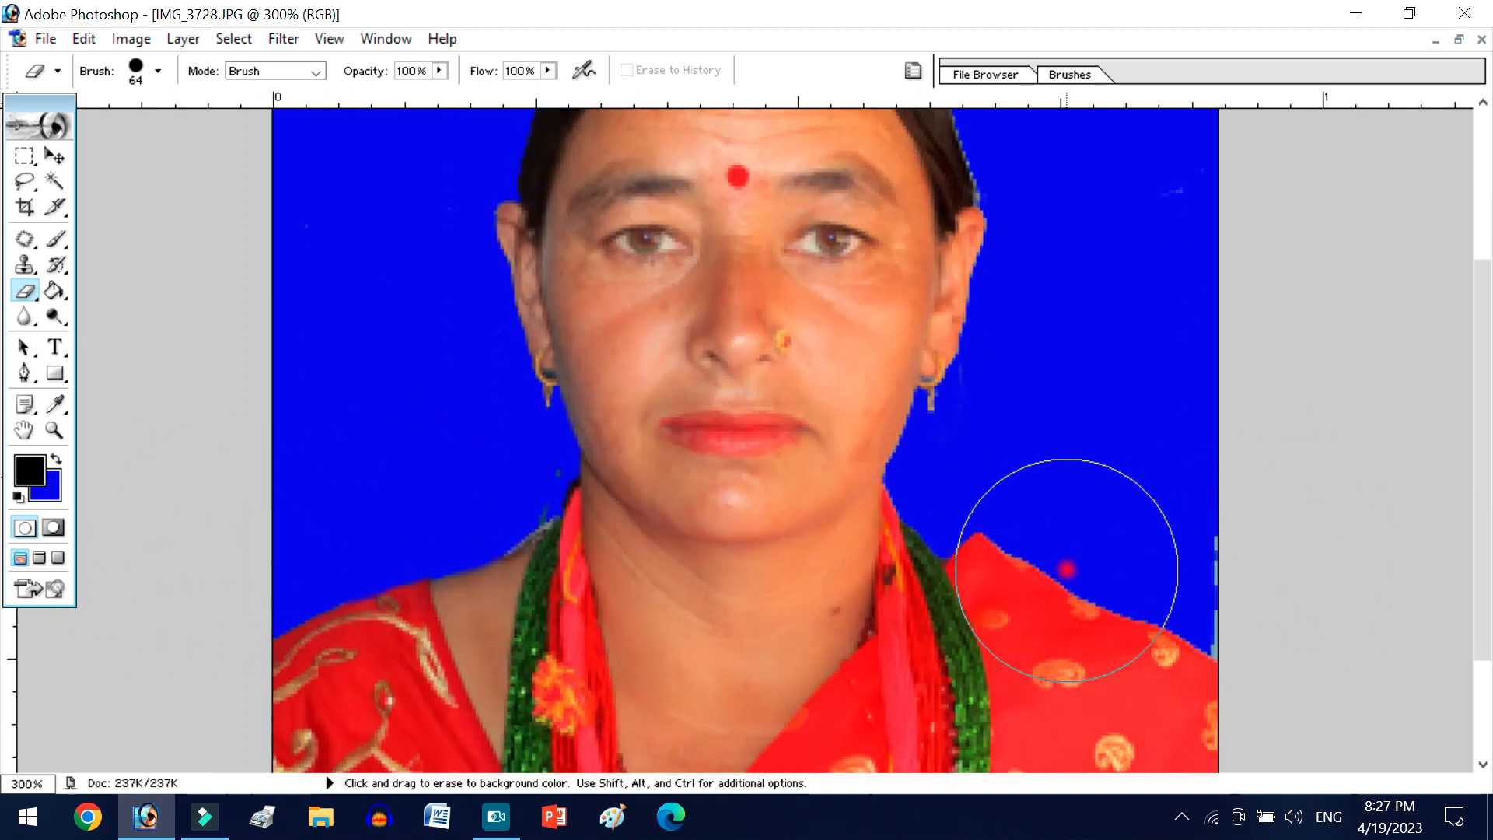
pyautogui.moveTo(1027, 486)
pyautogui.mouseDown()
pyautogui.moveTo(1270, 599)
pyautogui.moveTo(1198, 581)
pyautogui.moveTo(1080, 511)
pyautogui.mouseUp()
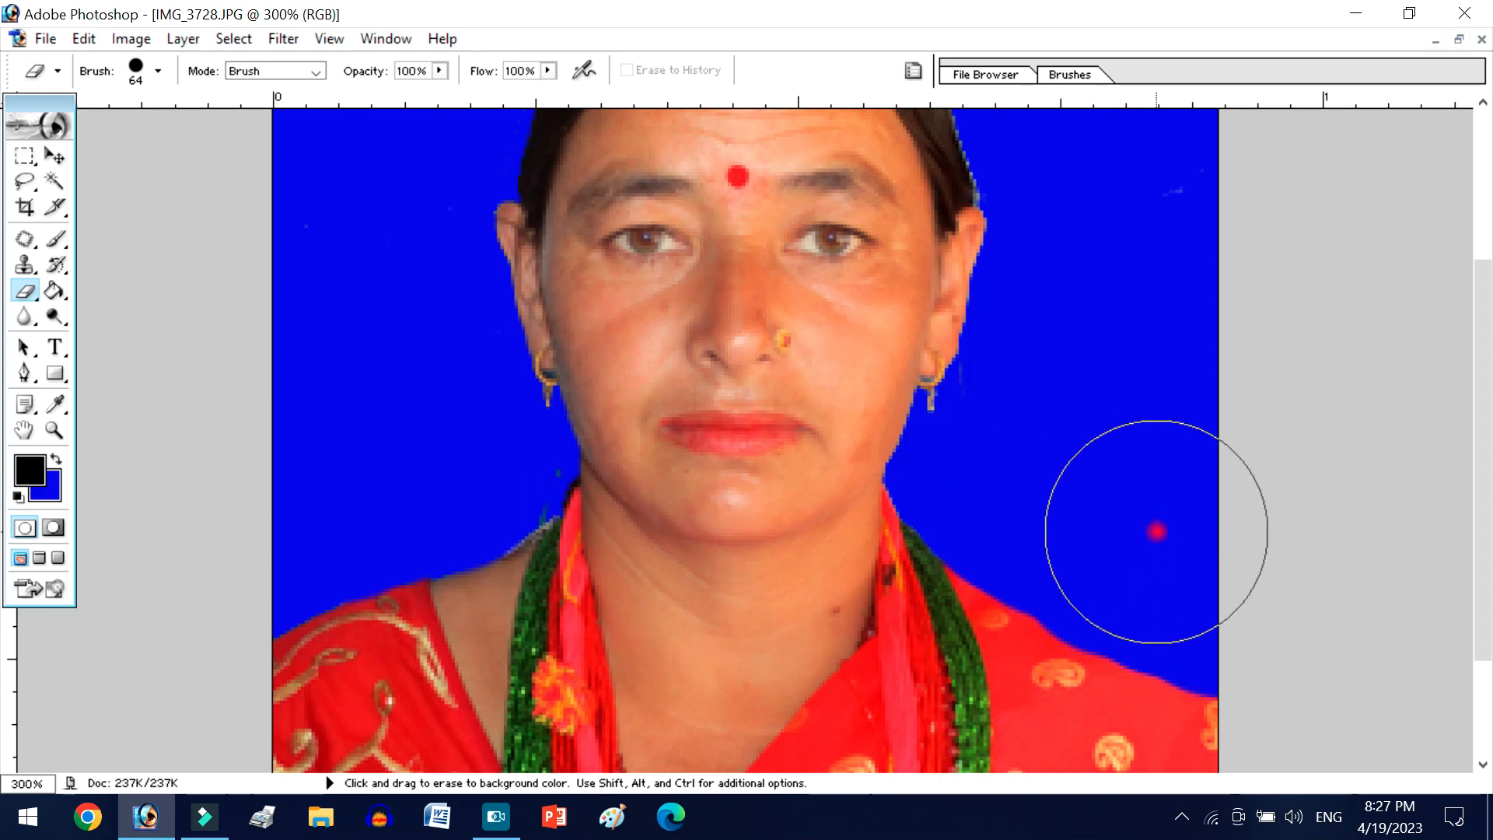
# - Reduce the Eraser brush to 30 px and erase the stray marks beside the hair and ear
pyautogui.scroll(8, 1102, 513)
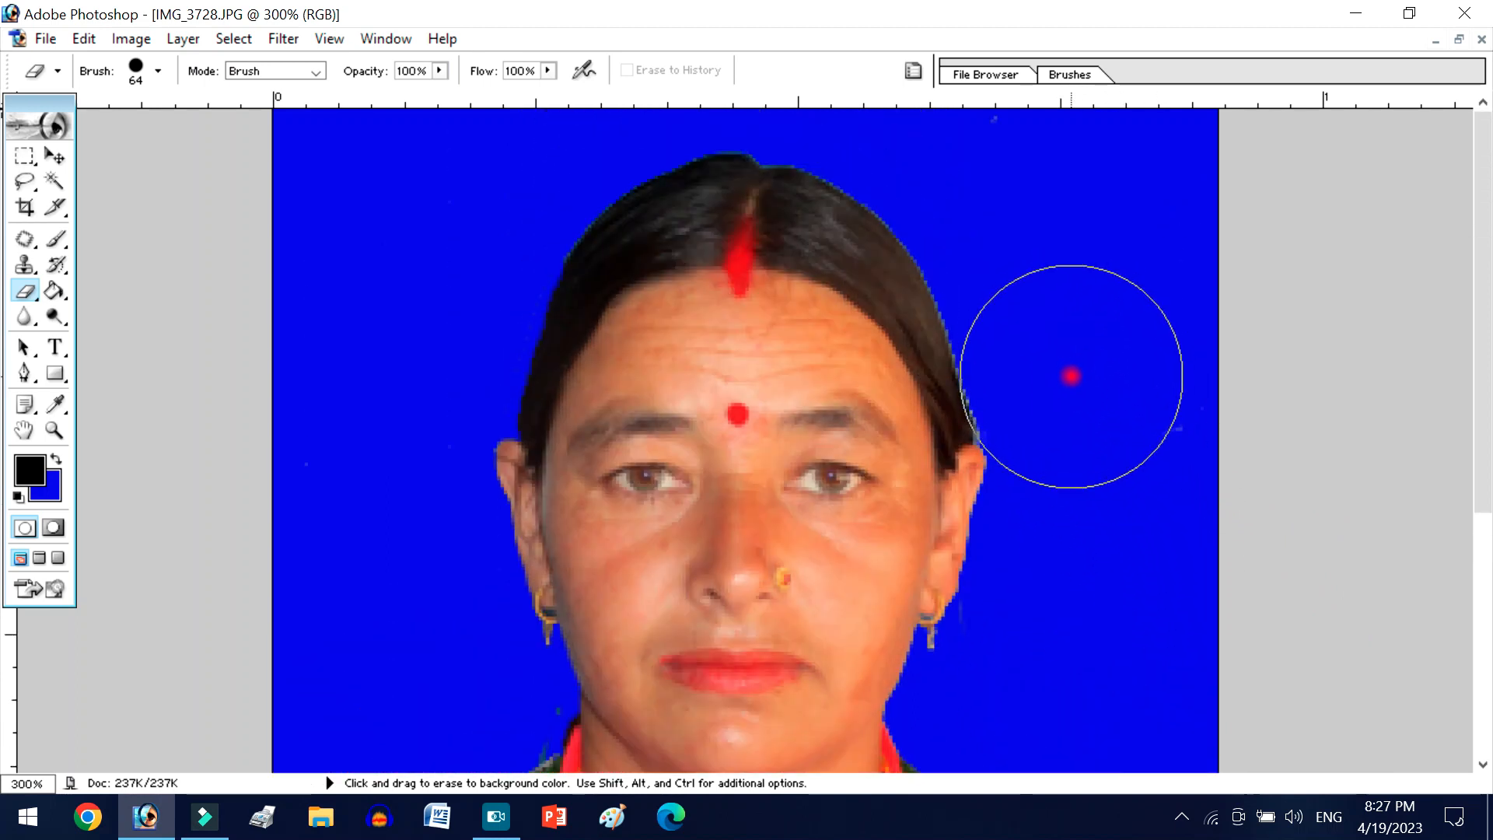
pyautogui.press('[')
pyautogui.press('[')
pyautogui.press('[')
pyautogui.press('[')
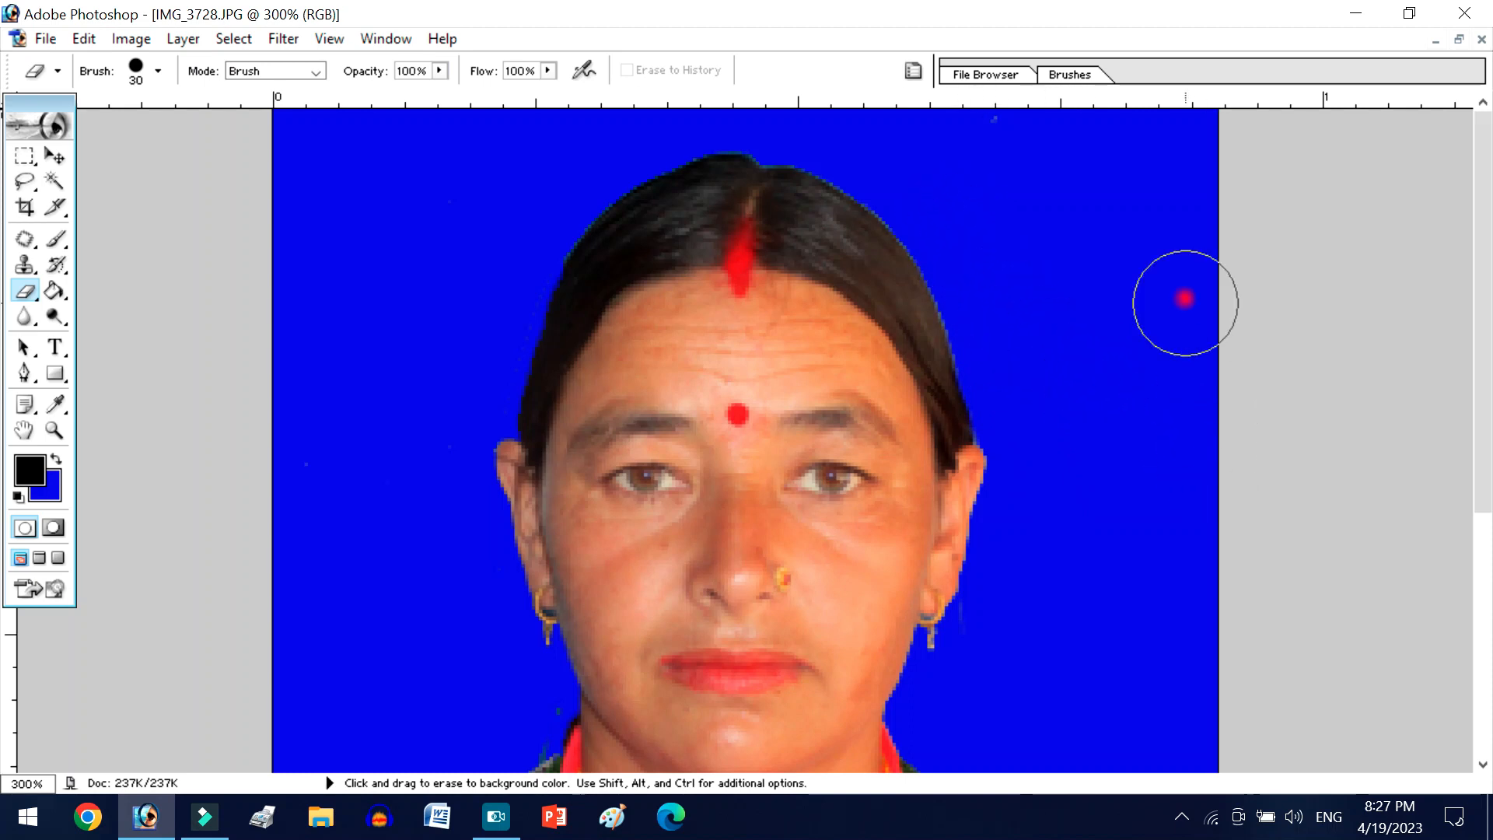
# - Erase the gray fringe between the bare shoulder and the green bead necklace
pyautogui.scroll(-5, 1112, 402)
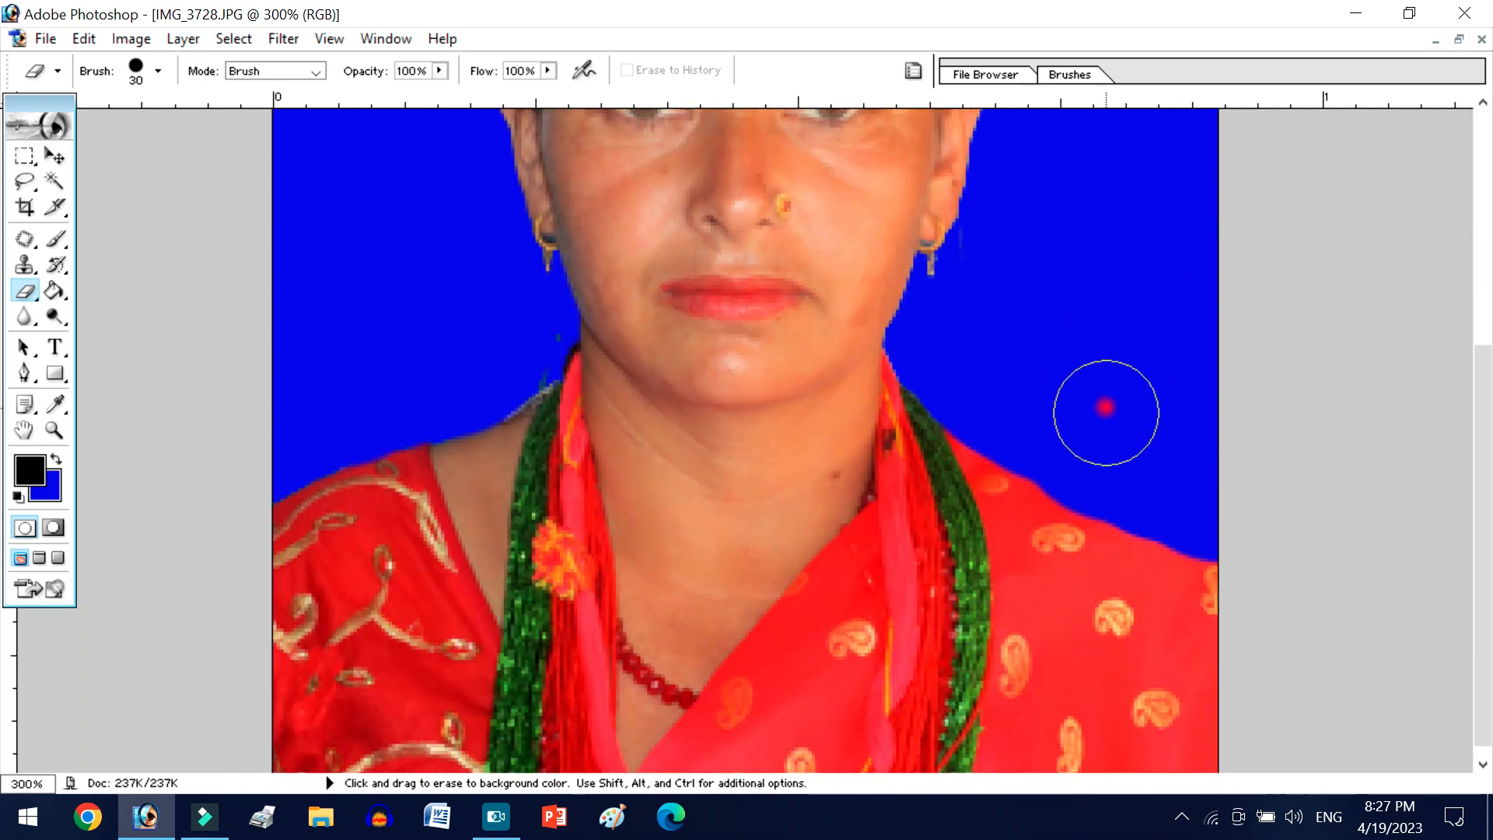
pyautogui.scroll(-1, 1108, 413)
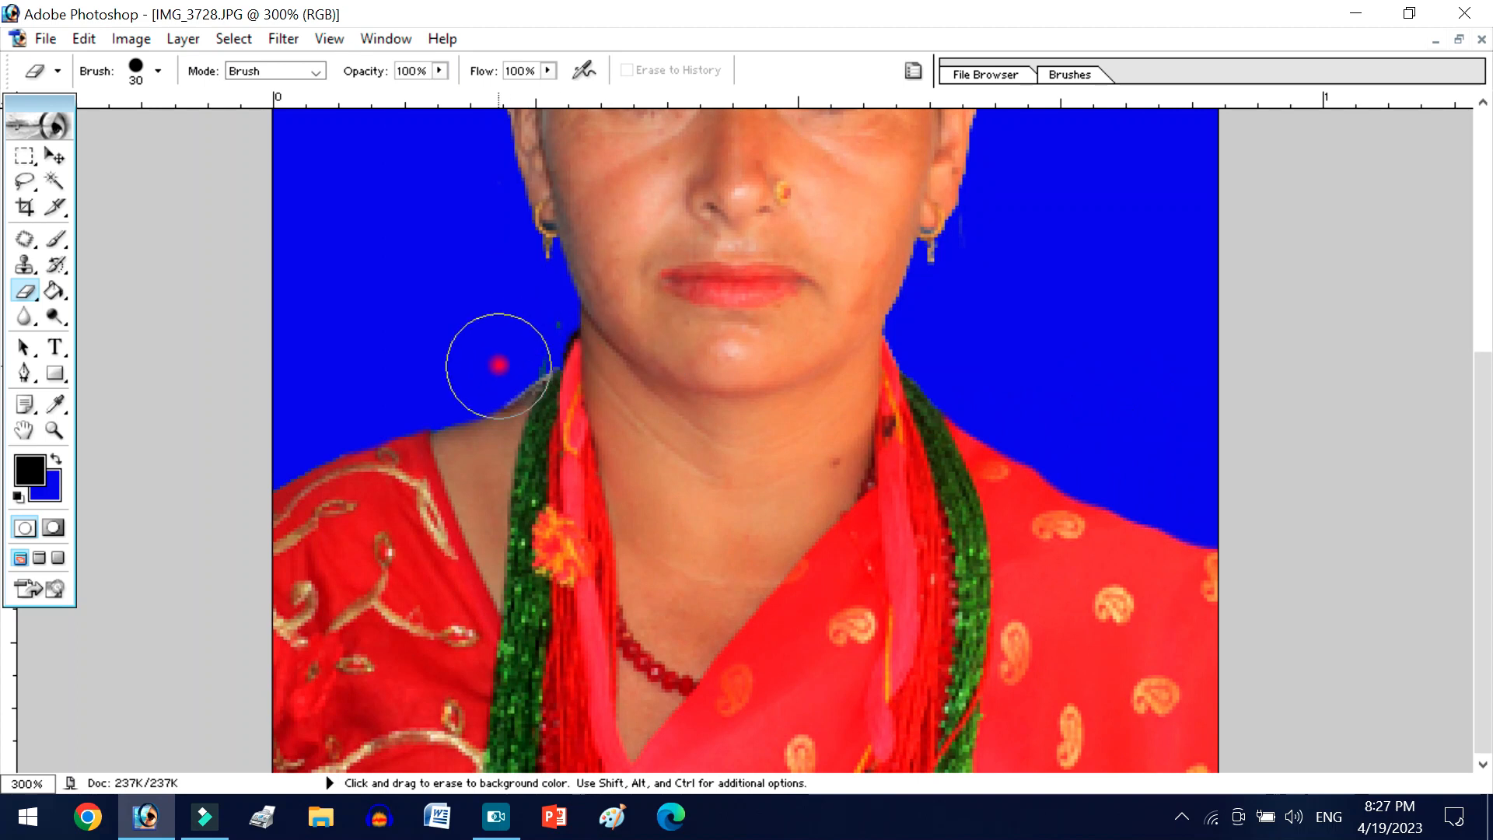
pyautogui.moveTo(505, 346); pyautogui.dragTo(497, 358)
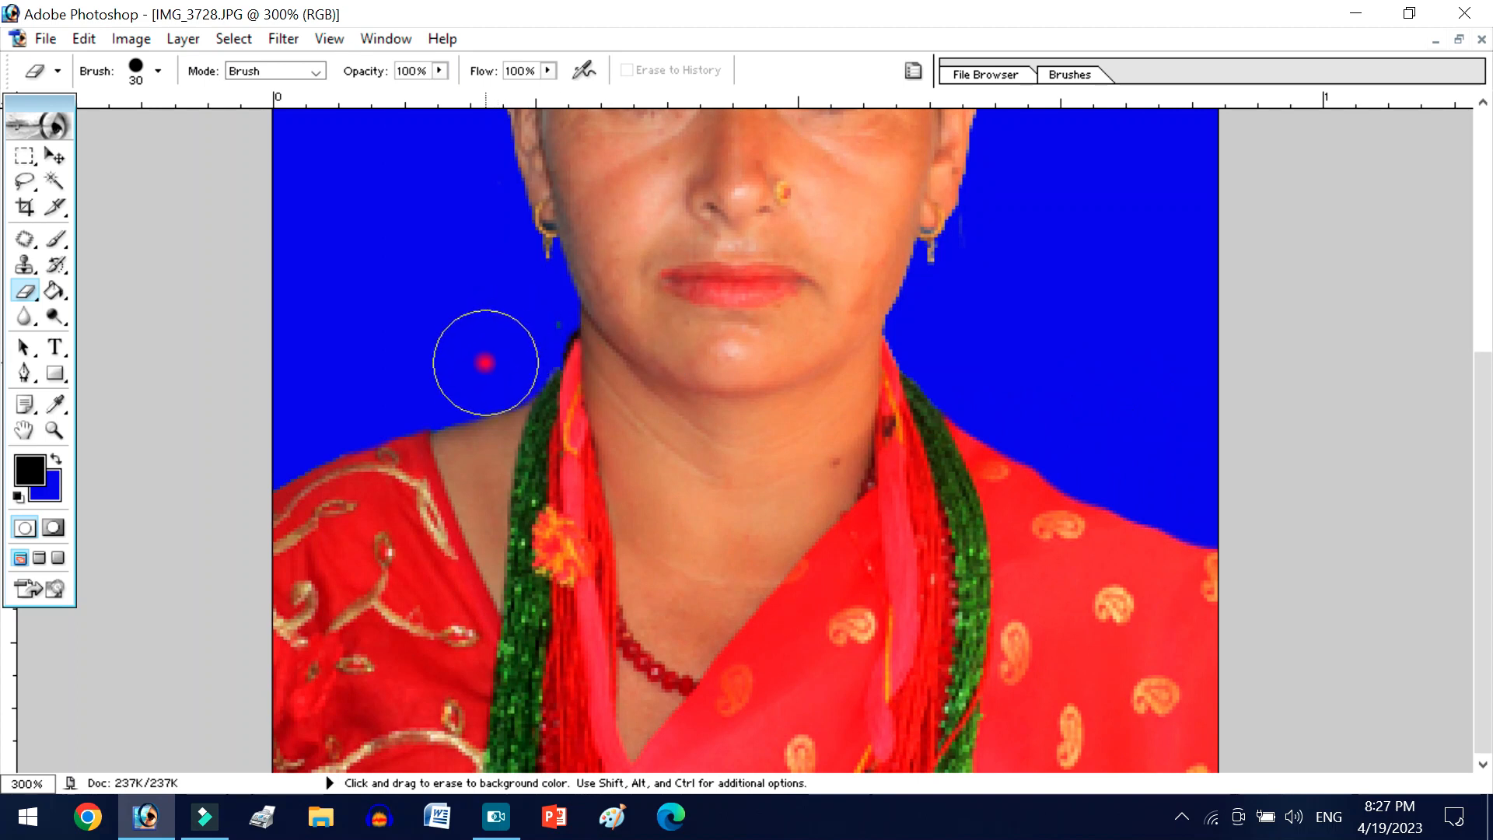
# - Select the blue background with the Magic Wand and invert the selection so that it covers the person
pyautogui.scroll(3, 333, 373)
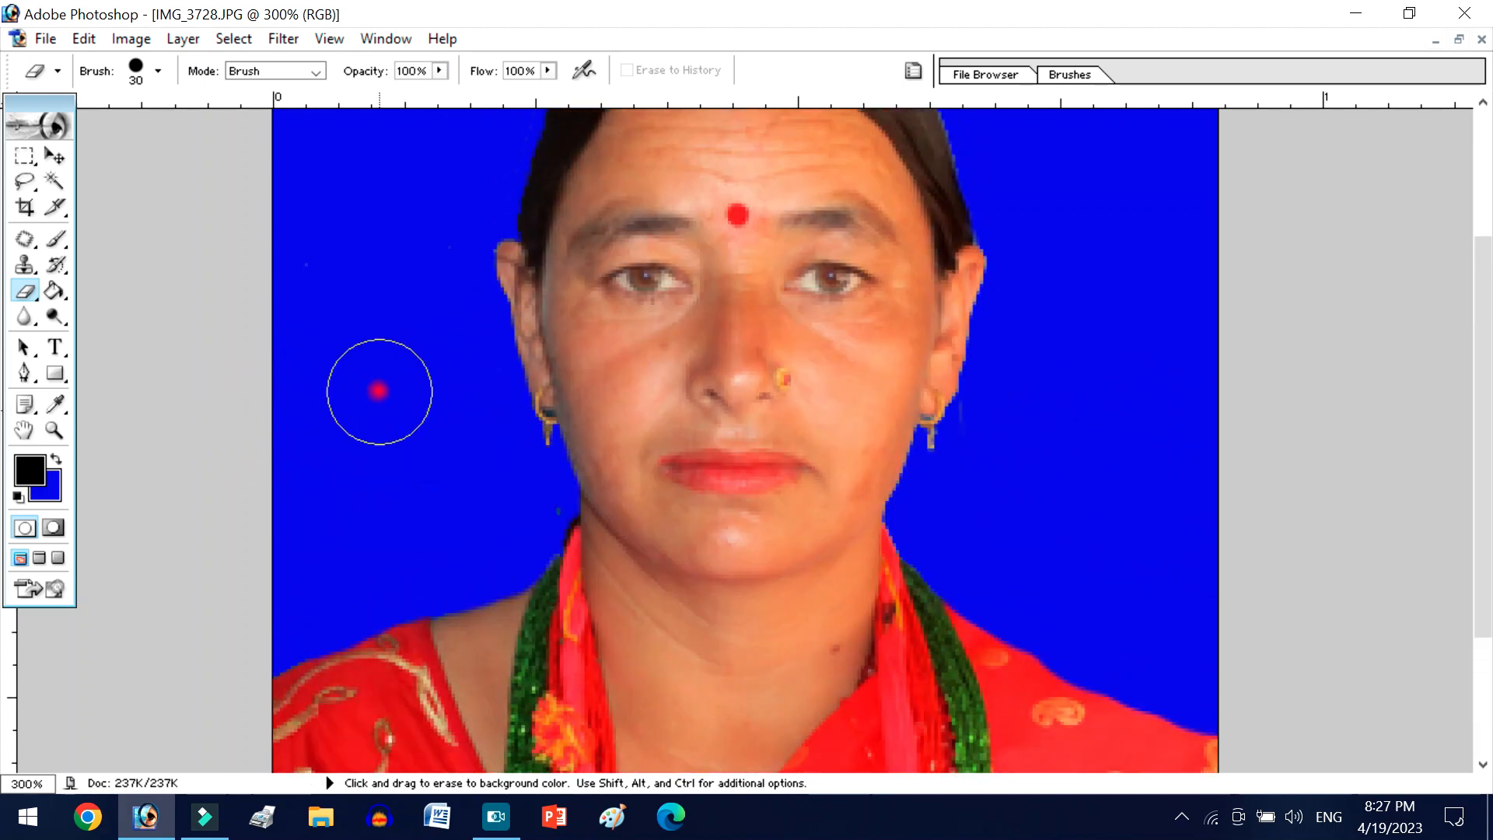
pyautogui.scroll(3, 379, 391)
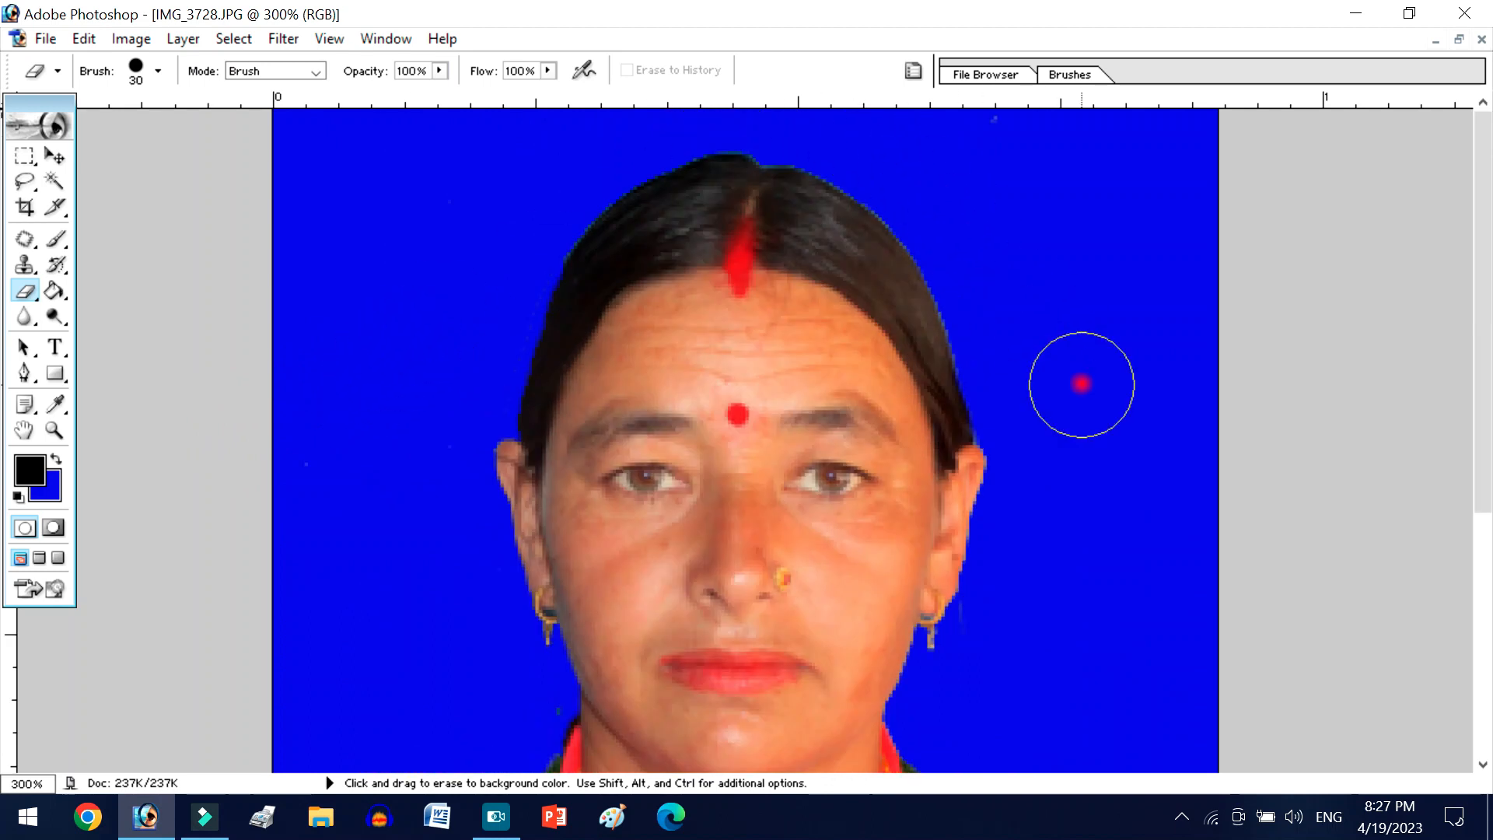
pyautogui.hotkey('ctrl', '-')
pyautogui.hotkey('ctrl', '-')
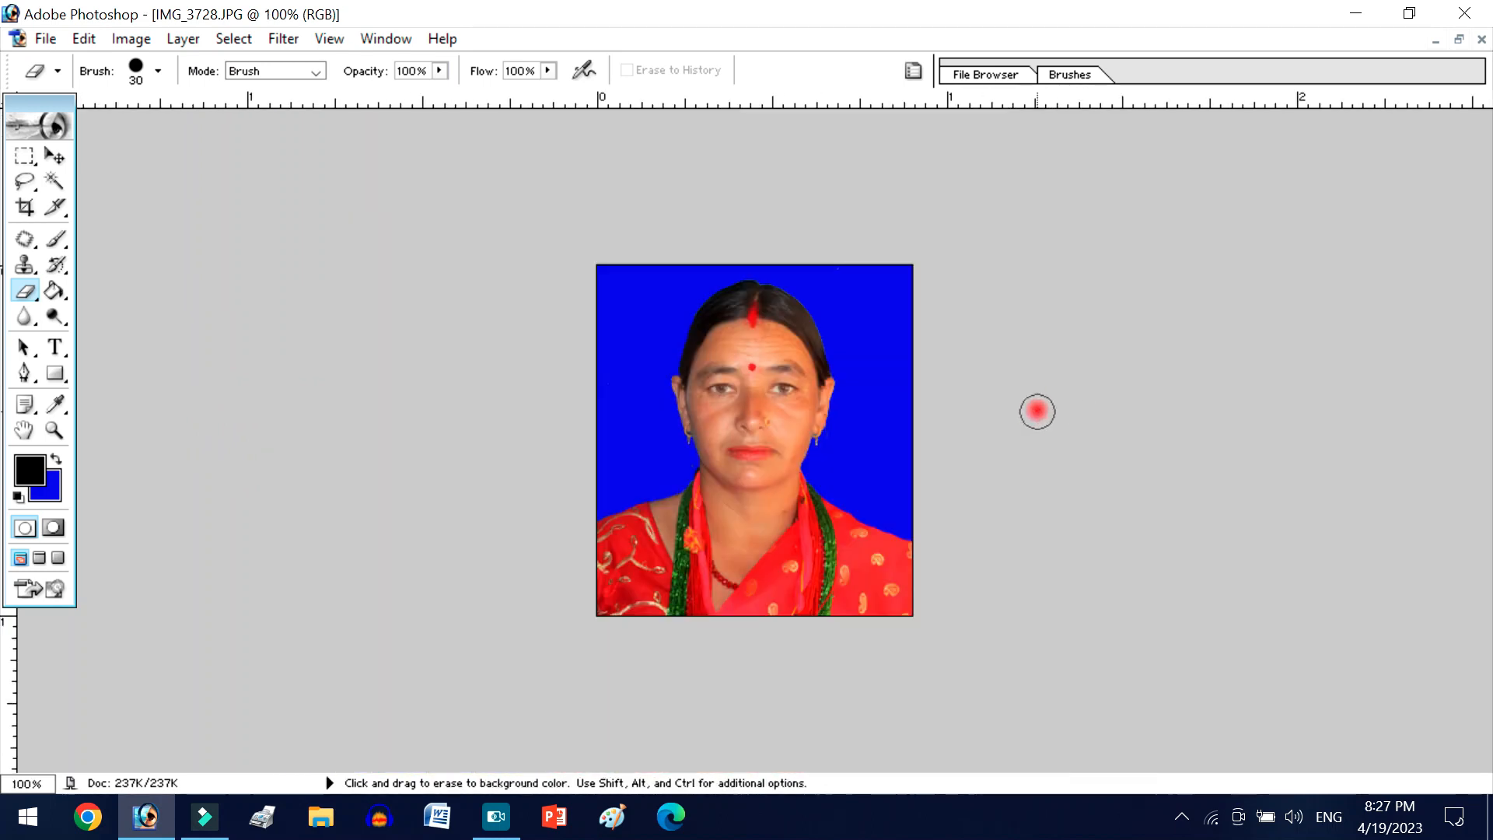
pyautogui.press('w')
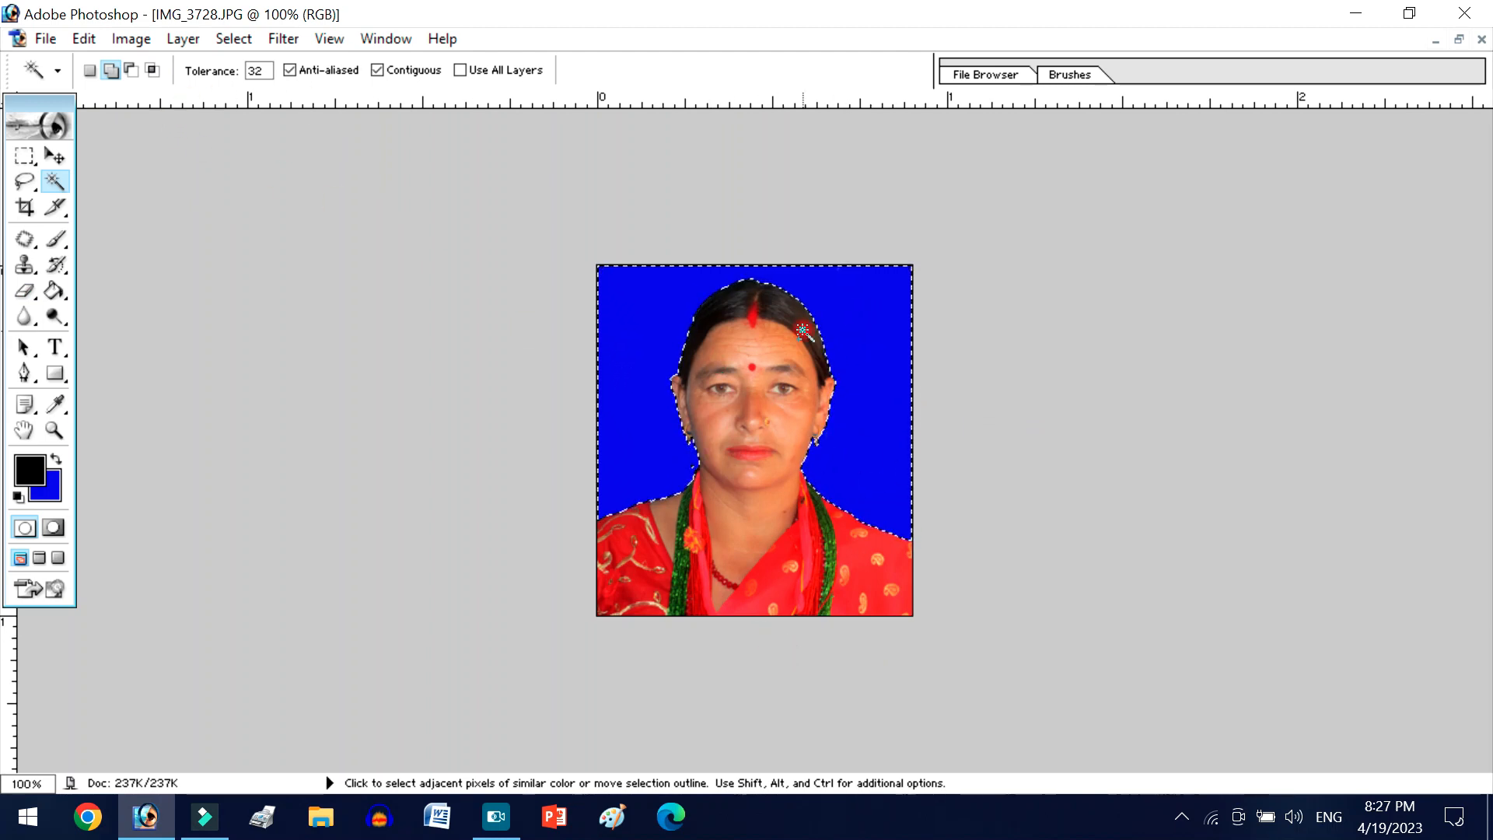
pyautogui.click(236, 38)
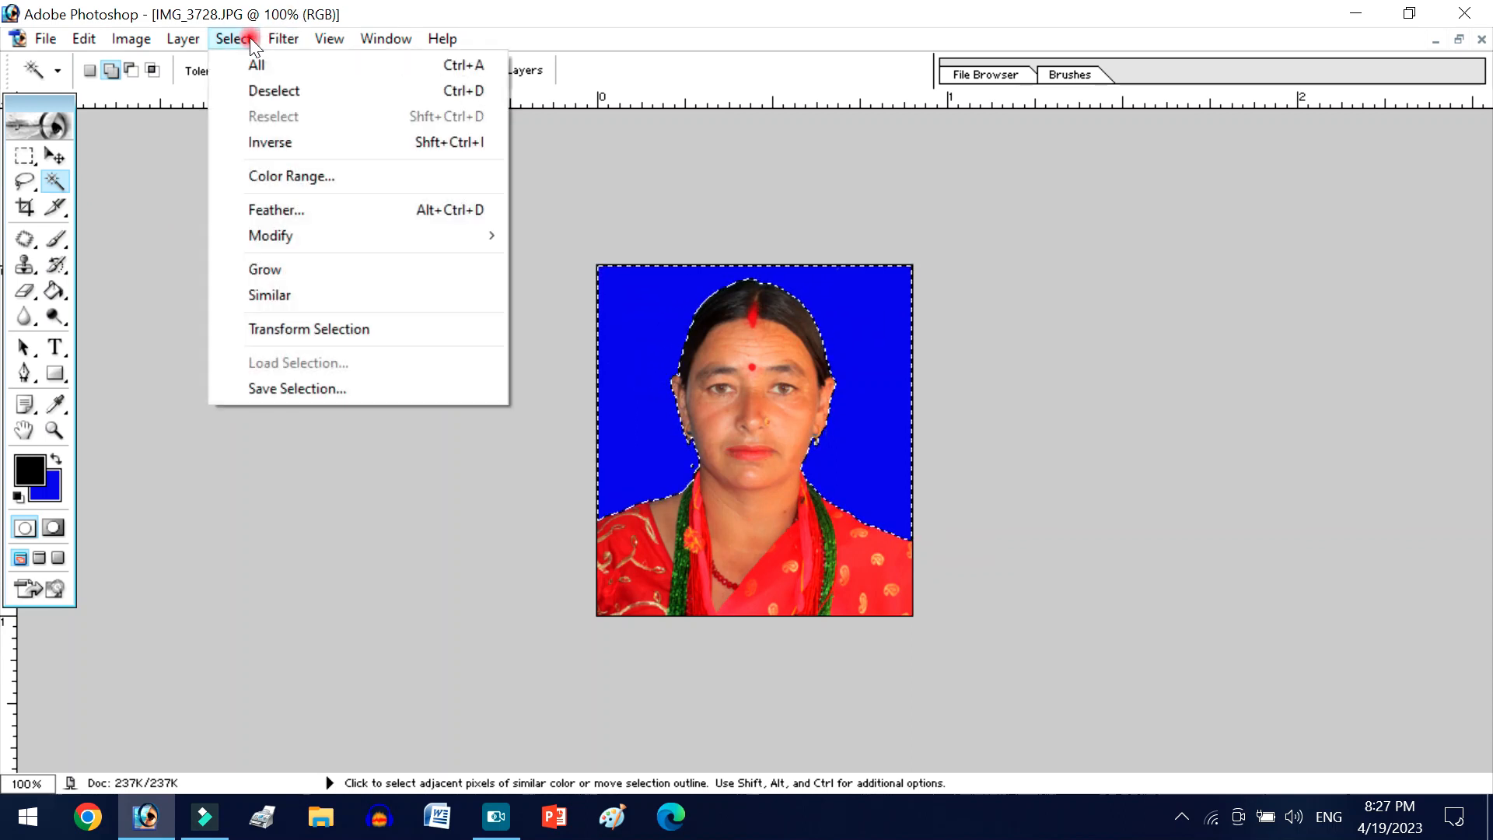
pyautogui.click(326, 141)
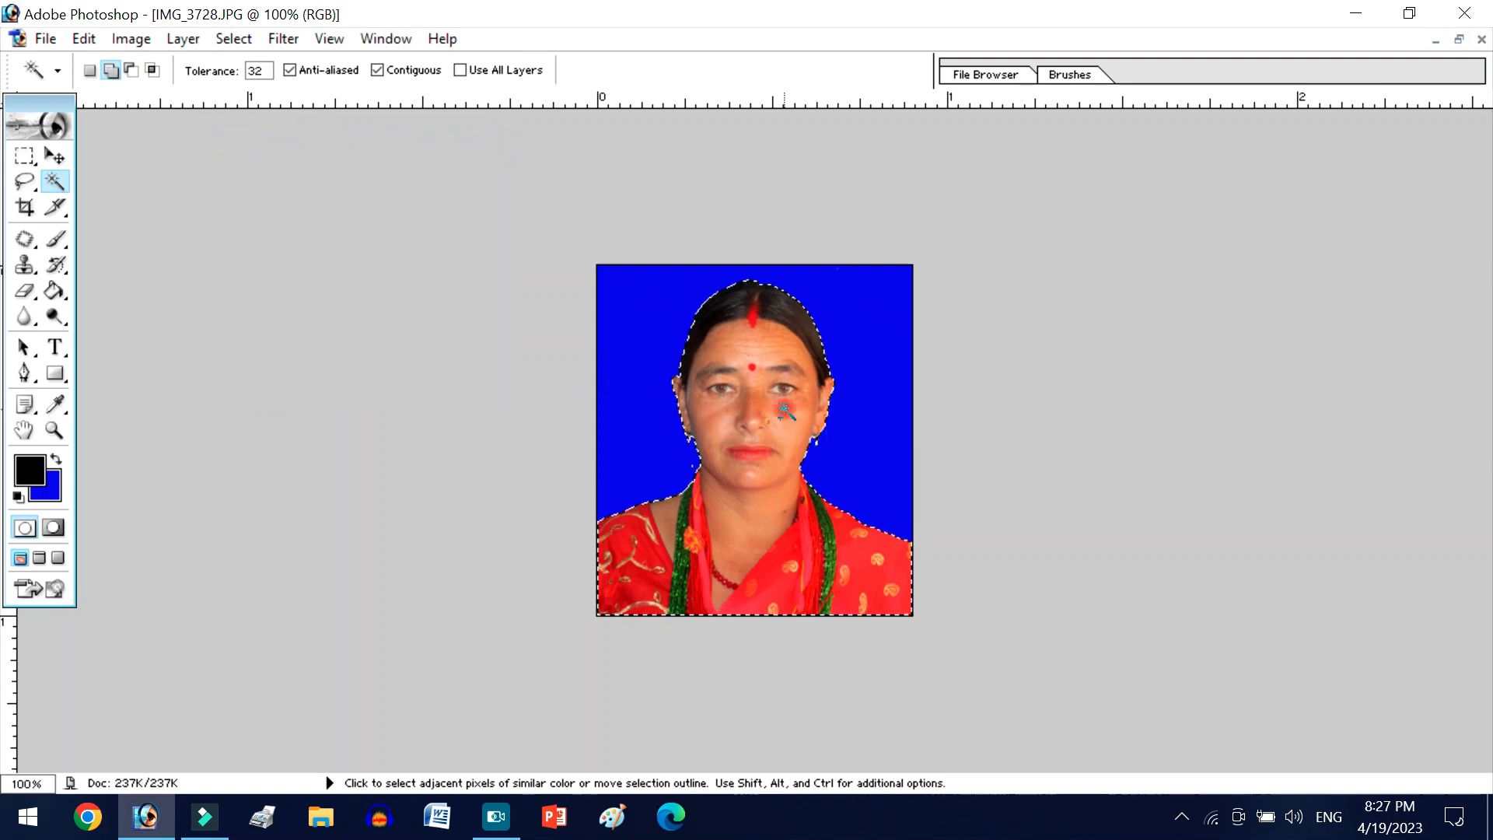
# - Examine the selection outline closely around the hair, ears, neck and shoulders
pyautogui.hotkey('ctrl', '+')
pyautogui.hotkey('ctrl', '+')
pyautogui.hotkey('ctrl', '+')
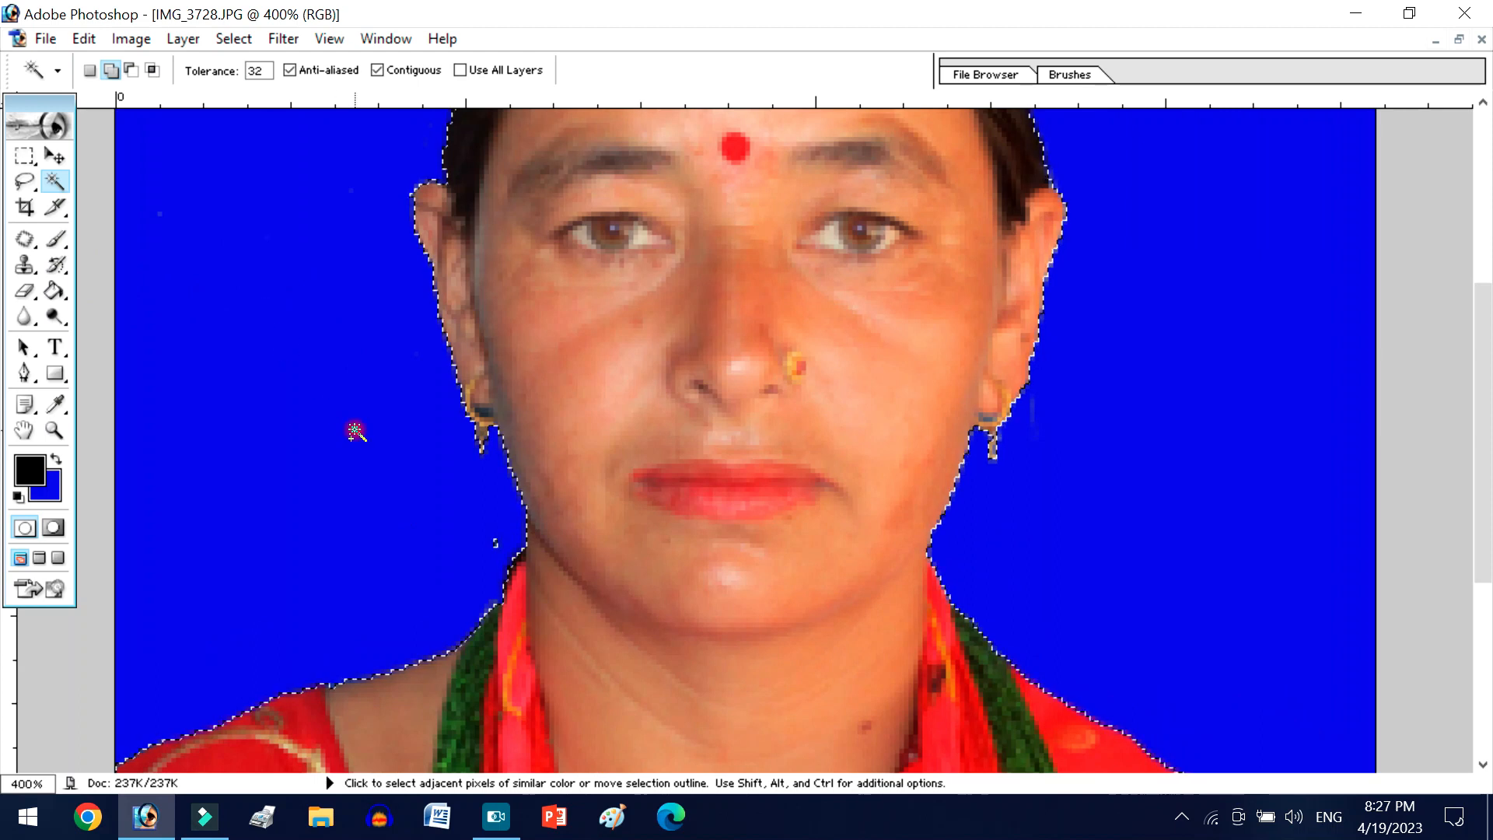
pyautogui.scroll(3, 319, 432)
pyautogui.scroll(3, 319, 431)
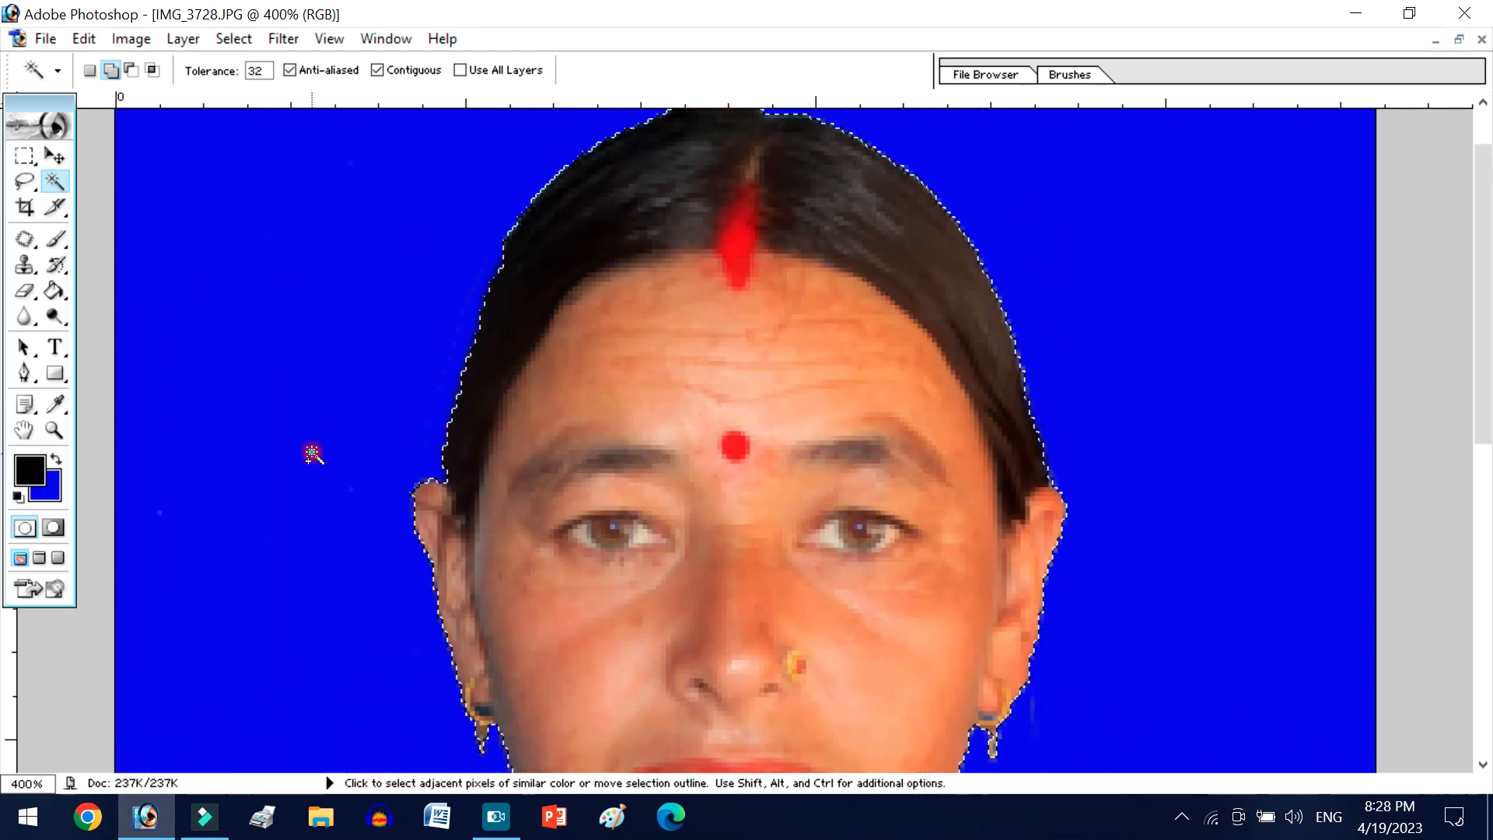
pyautogui.scroll(3, 352, 454)
pyautogui.scroll(-9, 352, 455)
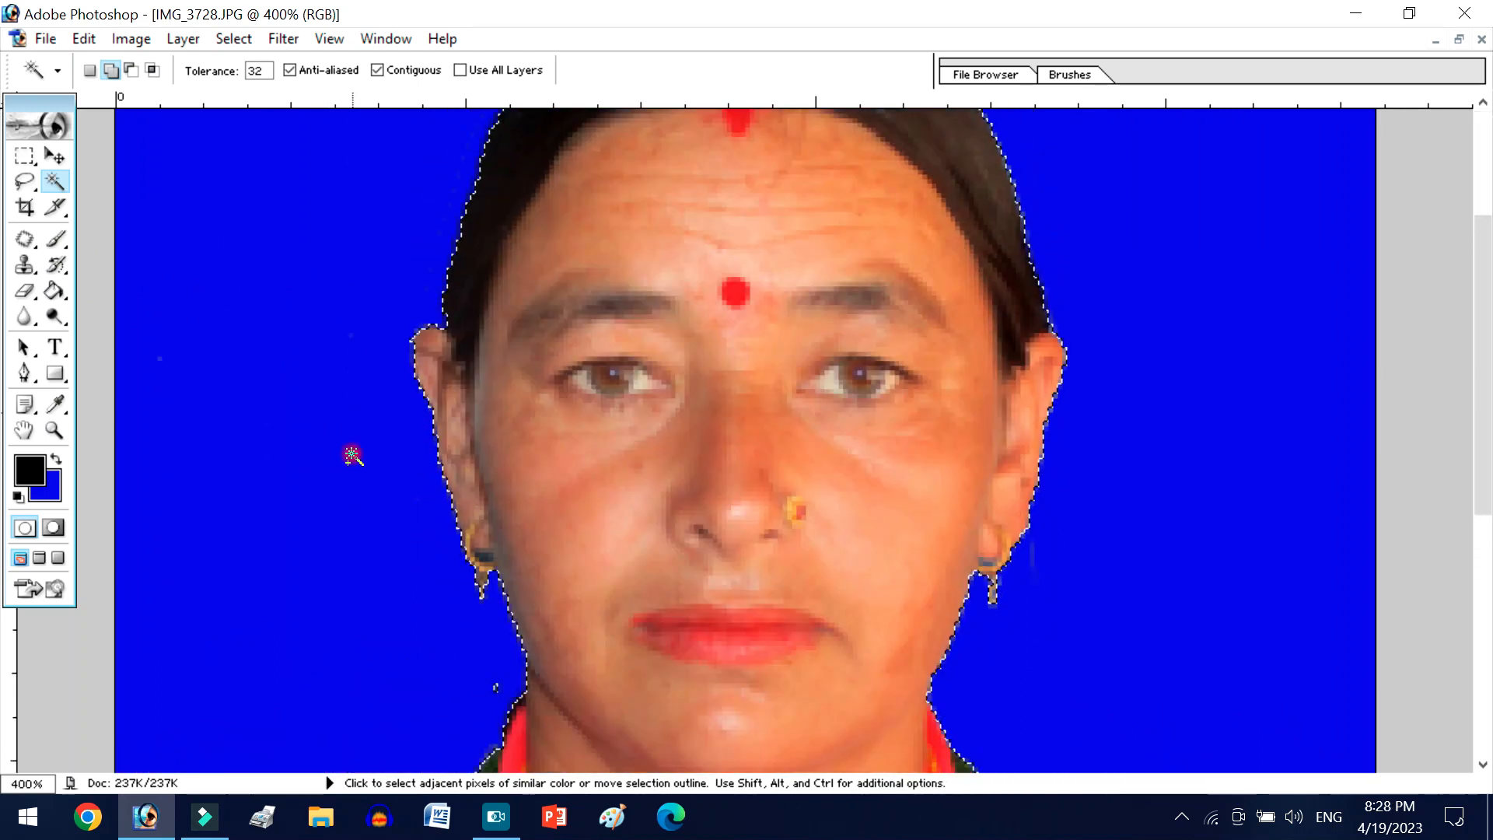
pyautogui.scroll(-13, 352, 454)
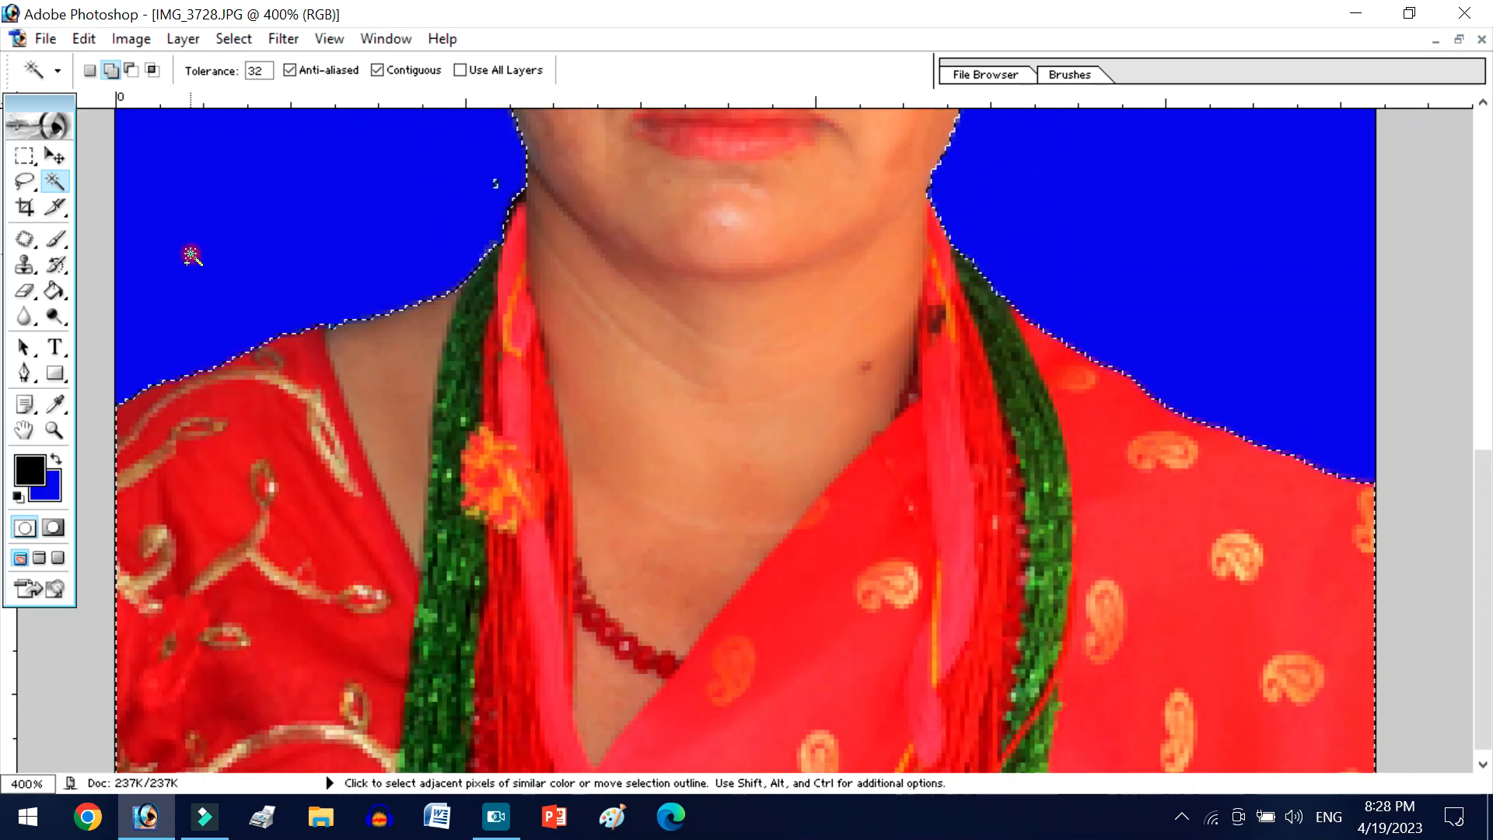
pyautogui.scroll(7, 316, 339)
pyautogui.hotkey('ctrl', '-')
pyautogui.hotkey('ctrl', '-')
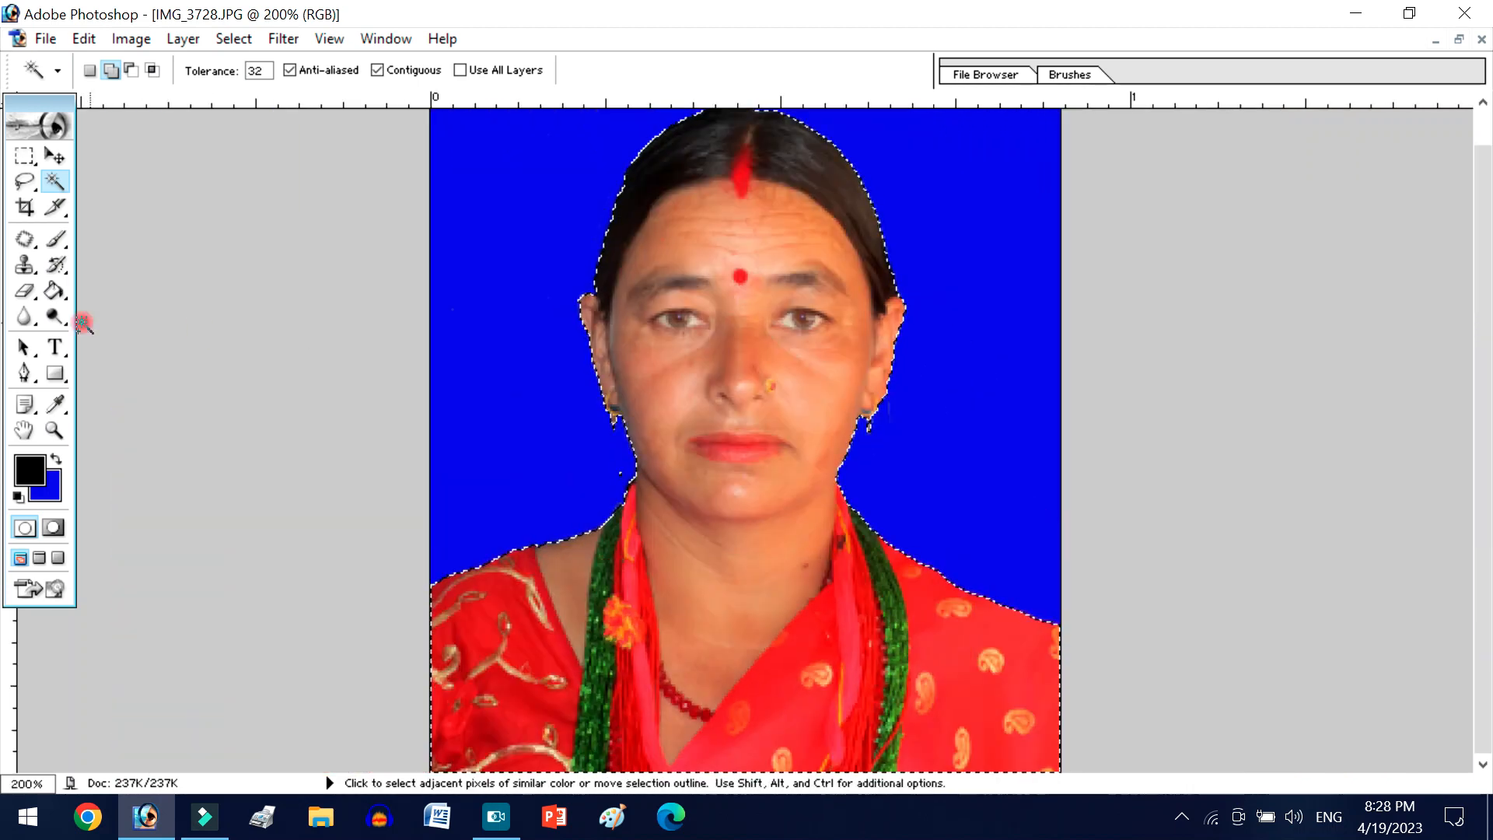
# - Open Levels on the selected person and set the RGB input levels to 15, 1.09 and 211
pyautogui.click(131, 39)
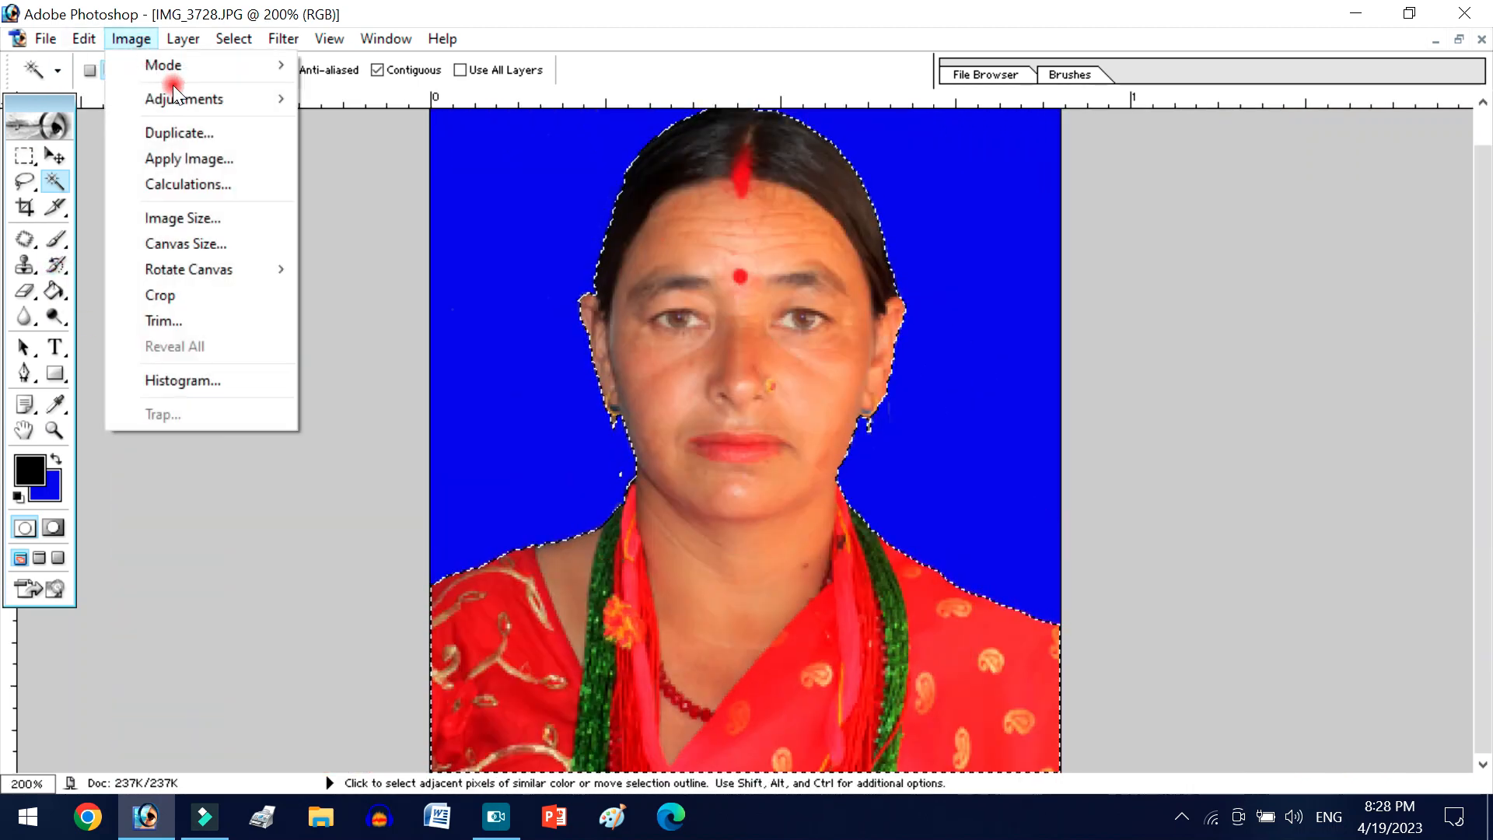
pyautogui.moveTo(158, 95)
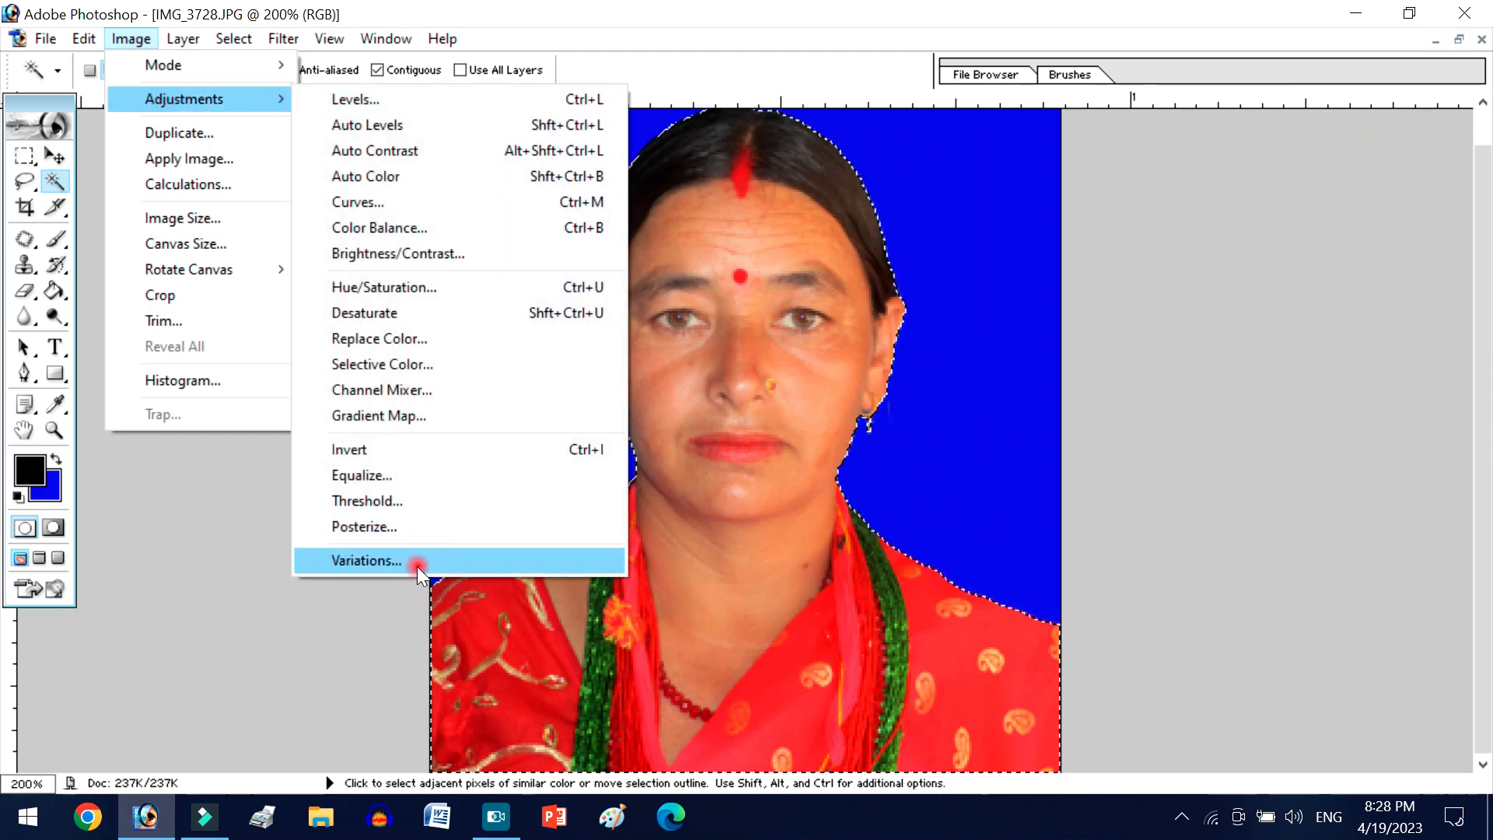
pyautogui.click(429, 95)
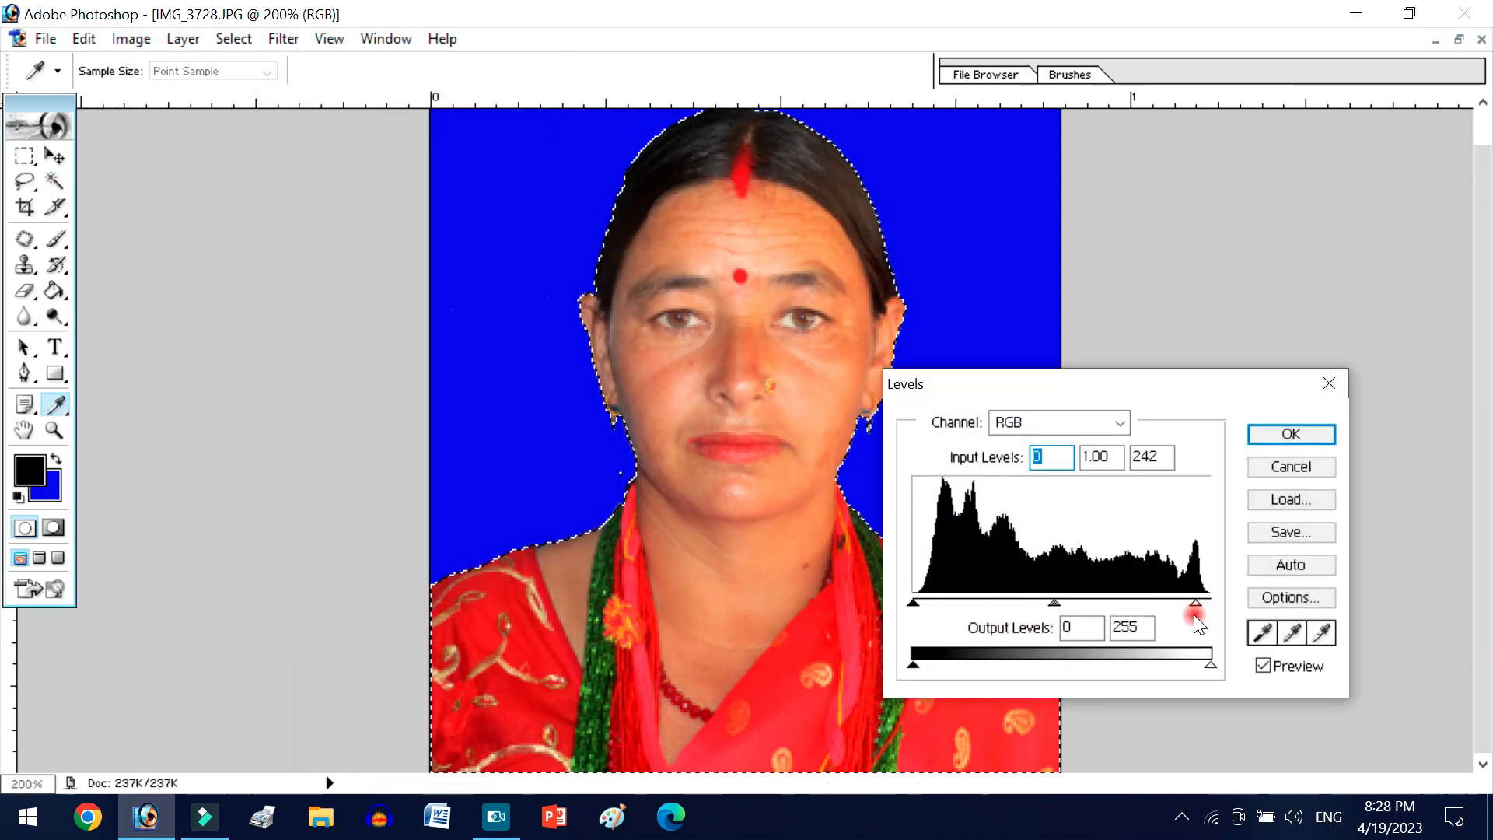
pyautogui.moveTo(1188, 628); pyautogui.dragTo(1159, 628)
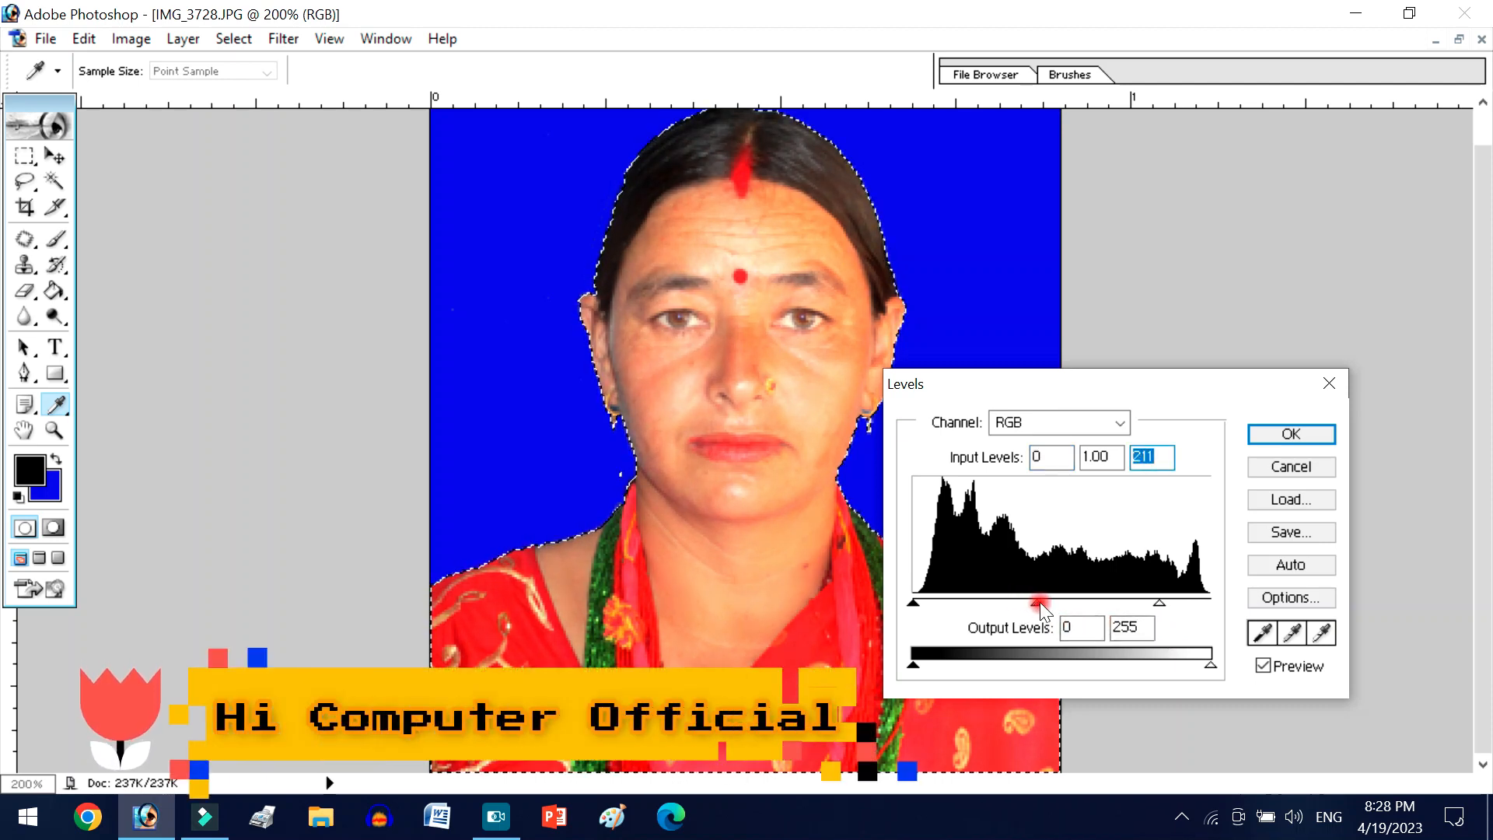
pyautogui.moveTo(1040, 608); pyautogui.dragTo(1030, 611)
pyautogui.moveTo(913, 601); pyautogui.dragTo(934, 605)
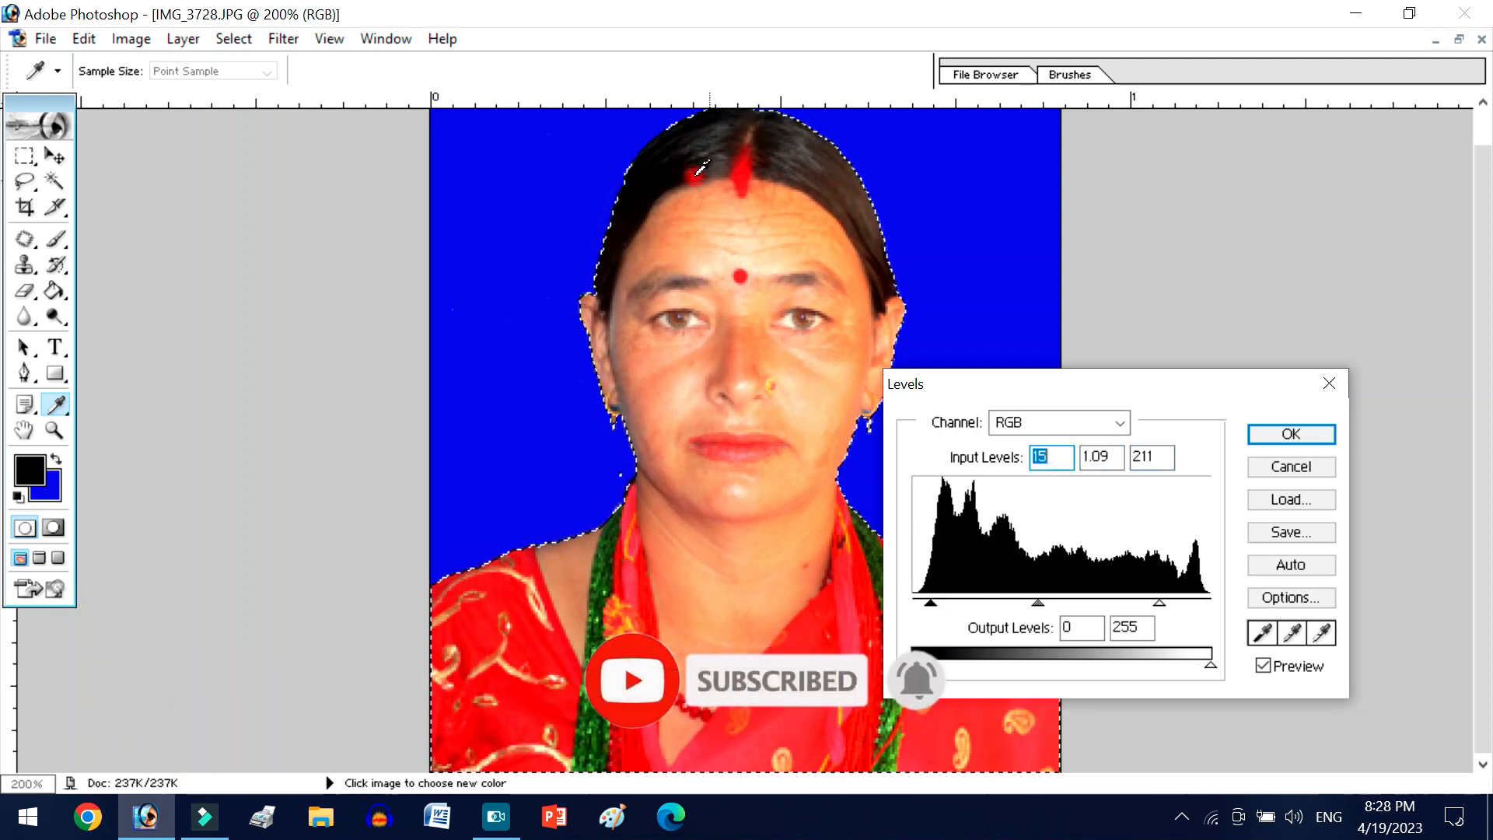
# - Set the Red channel's input levels to 19, 1.13 and 240 and apply the Levels adjustment
pyautogui.click(1039, 422)
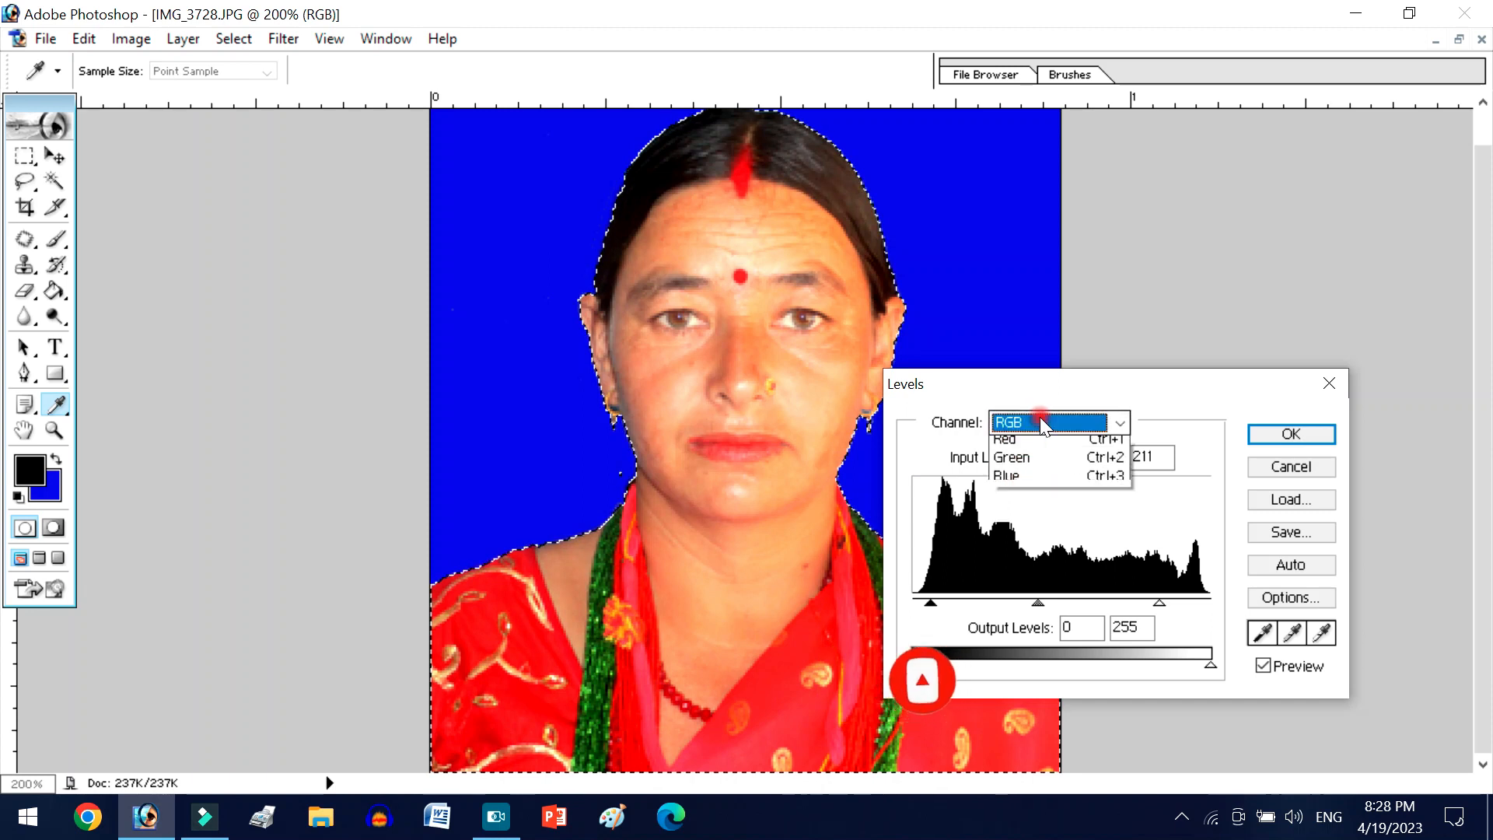
pyautogui.click(1037, 469)
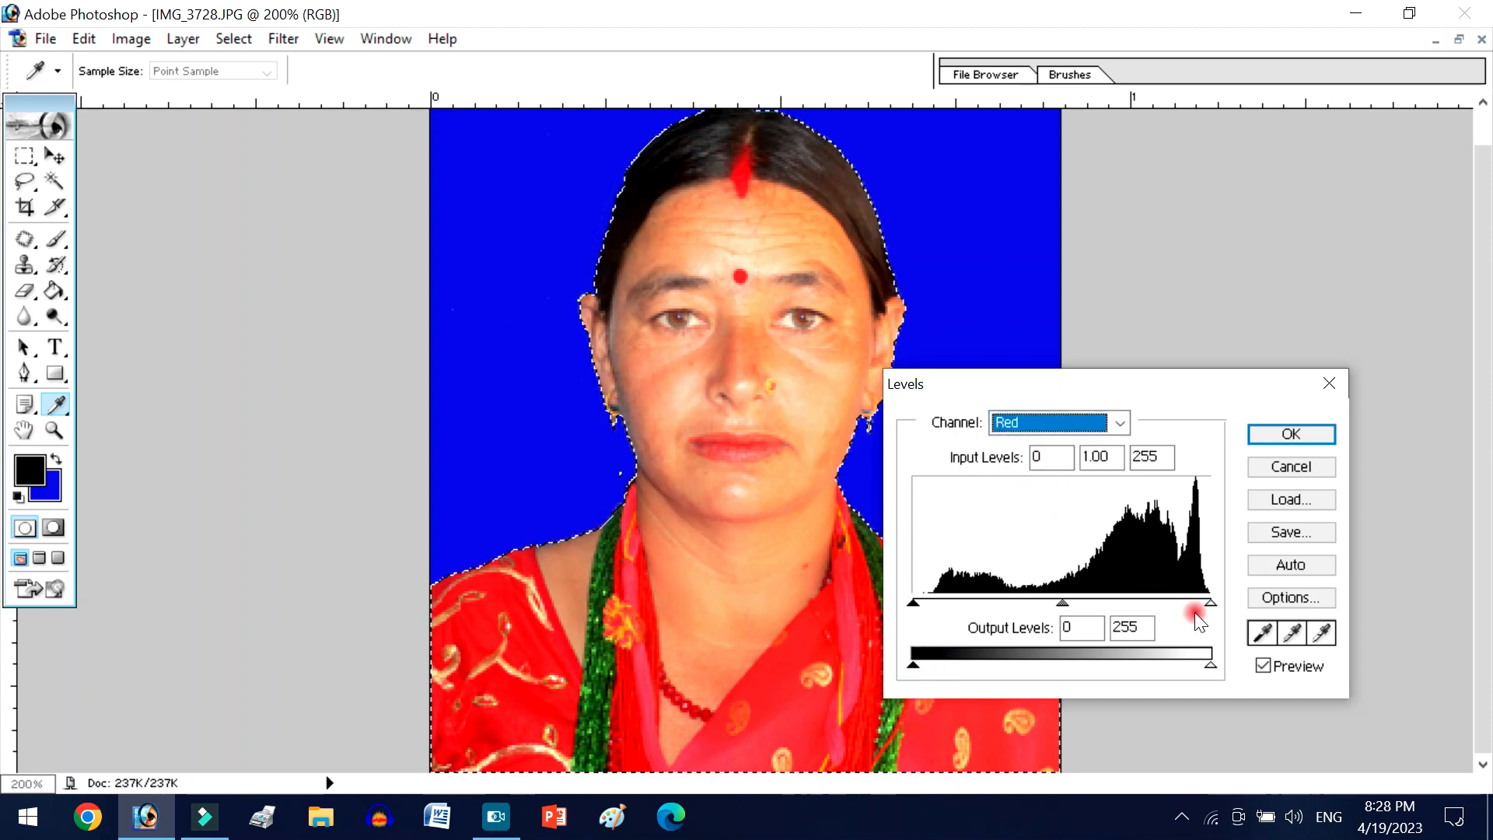
pyautogui.moveTo(1208, 604); pyautogui.dragTo(1205, 605)
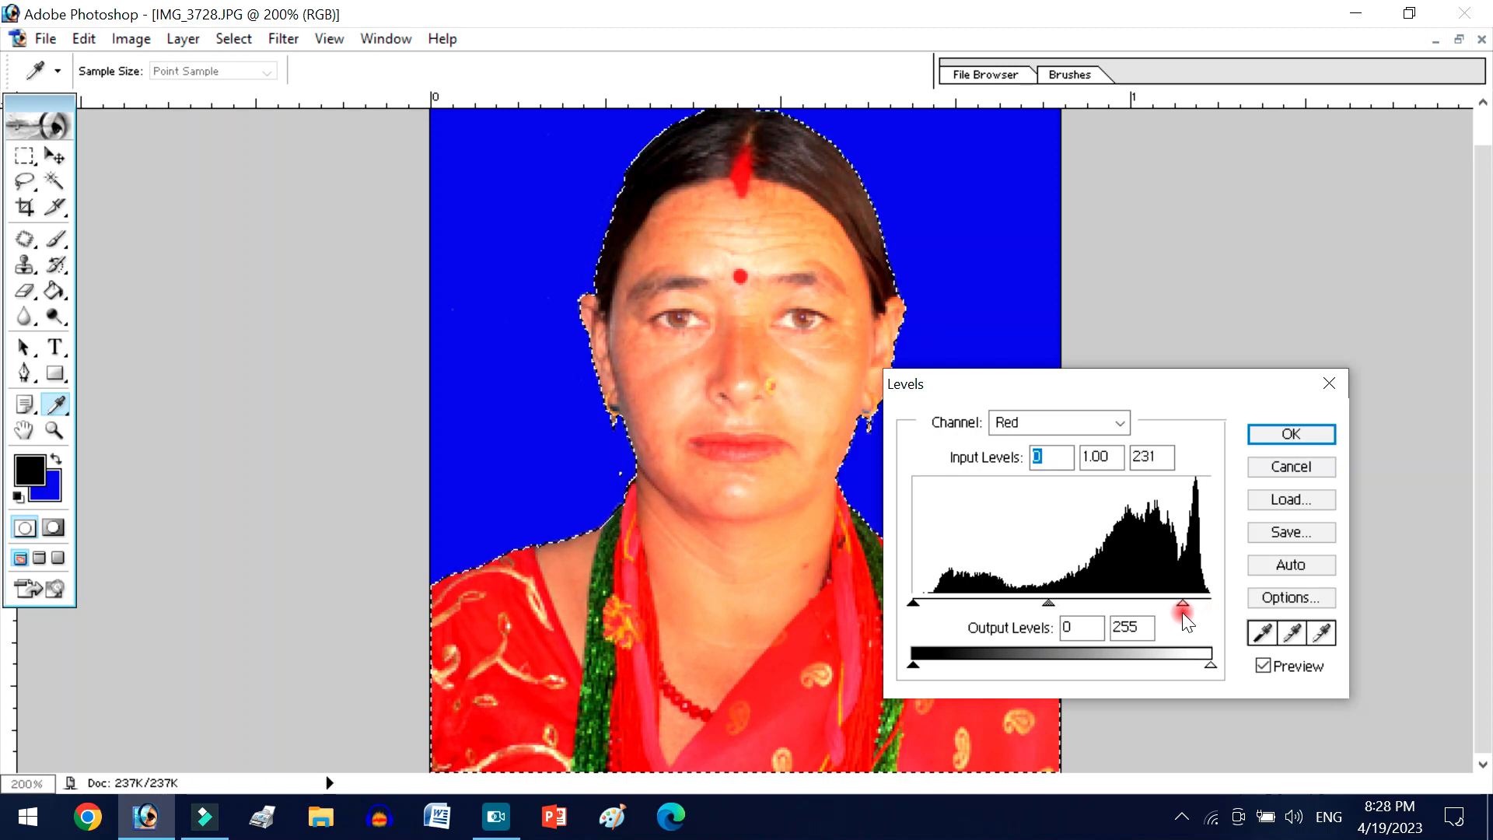
pyautogui.press('Return')
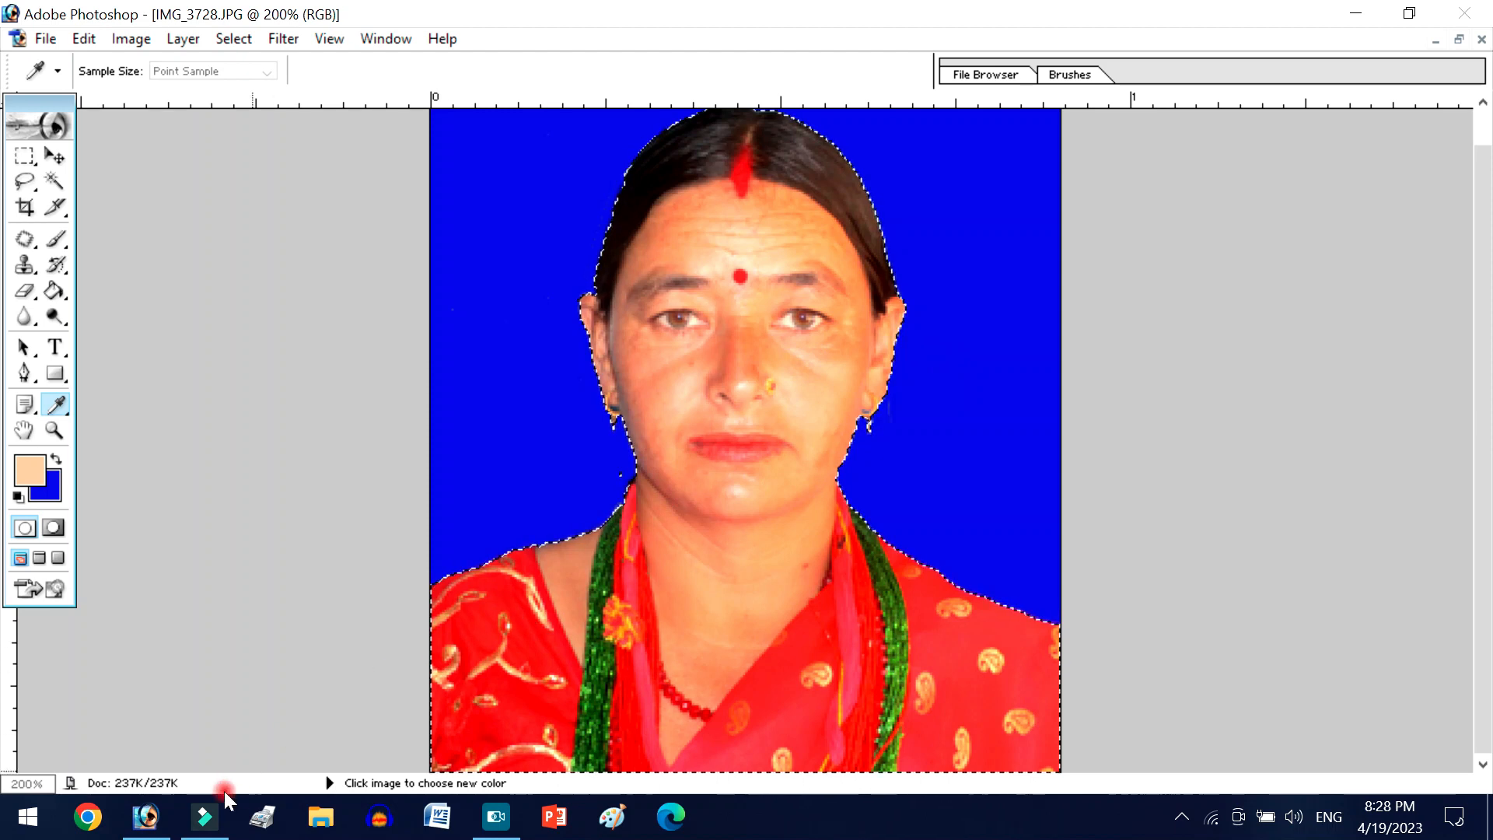
pyautogui.click(150, 816)
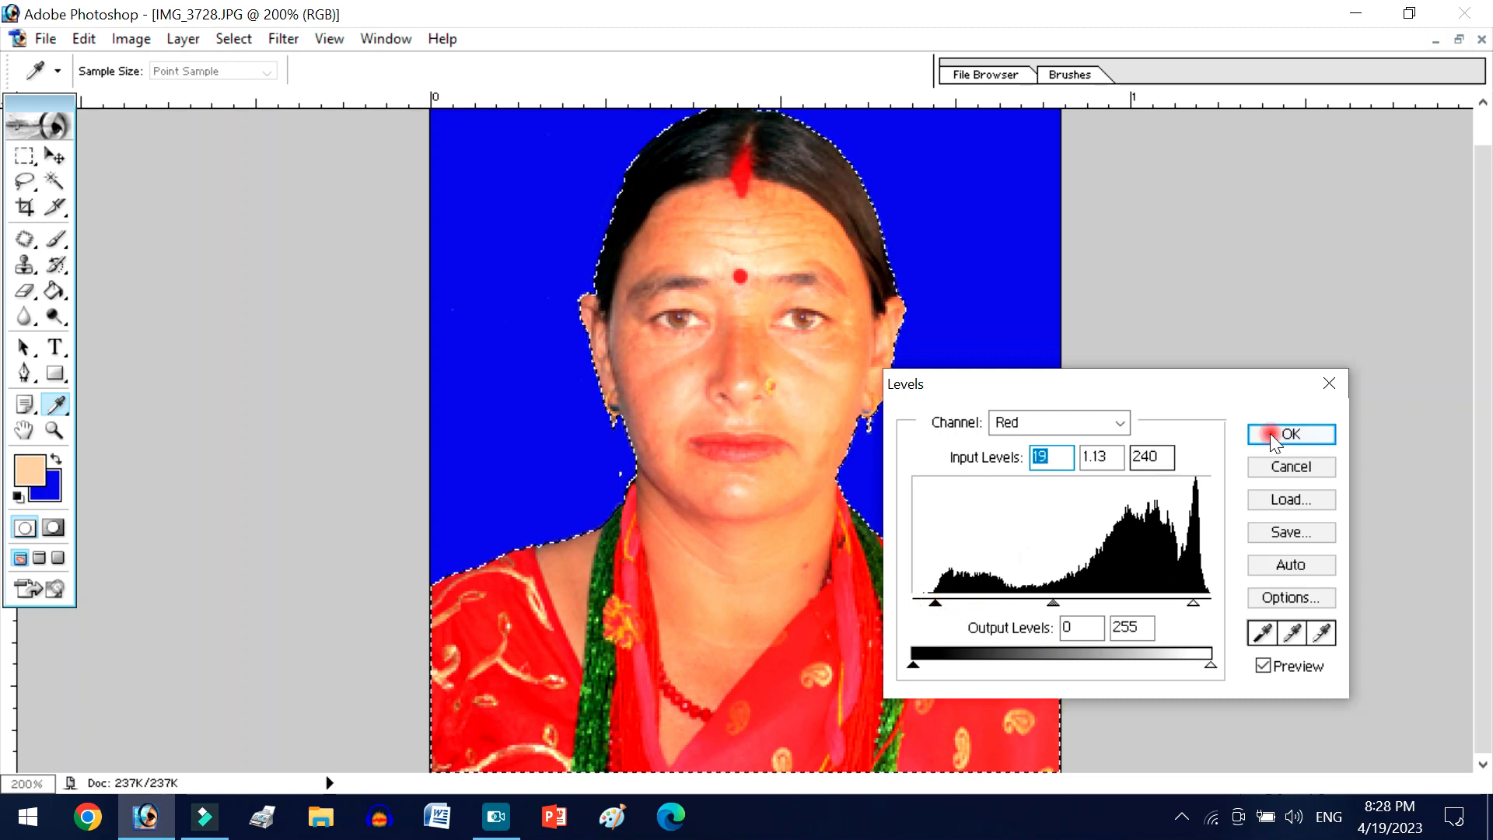
pyautogui.click(1300, 437)
pyautogui.press('w')
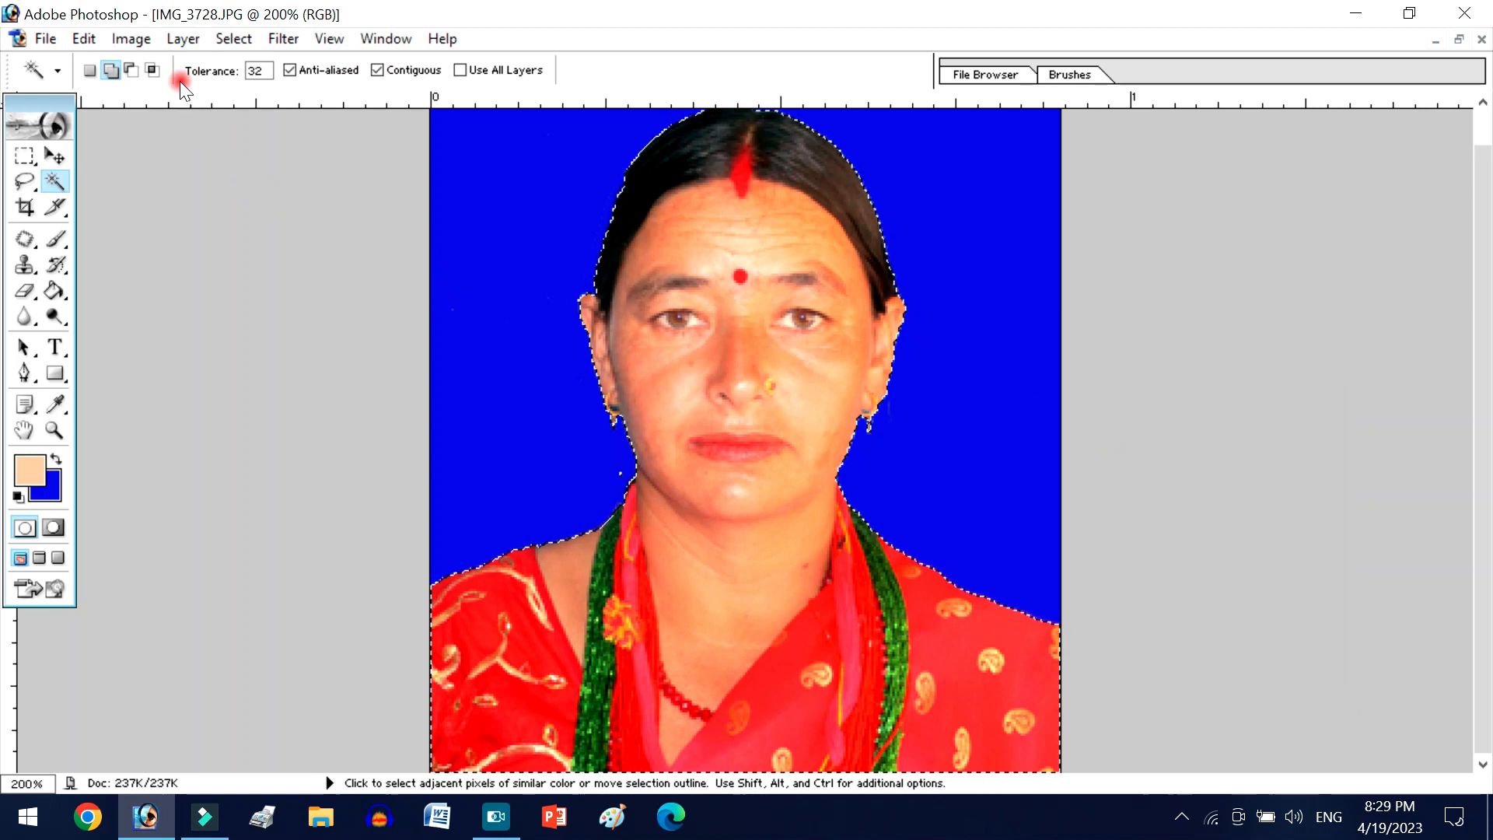
# - Open Levels again and set the Green channel's input levels to 34, 1.00 and 238
pyautogui.hotkey('ctrl', 'l')
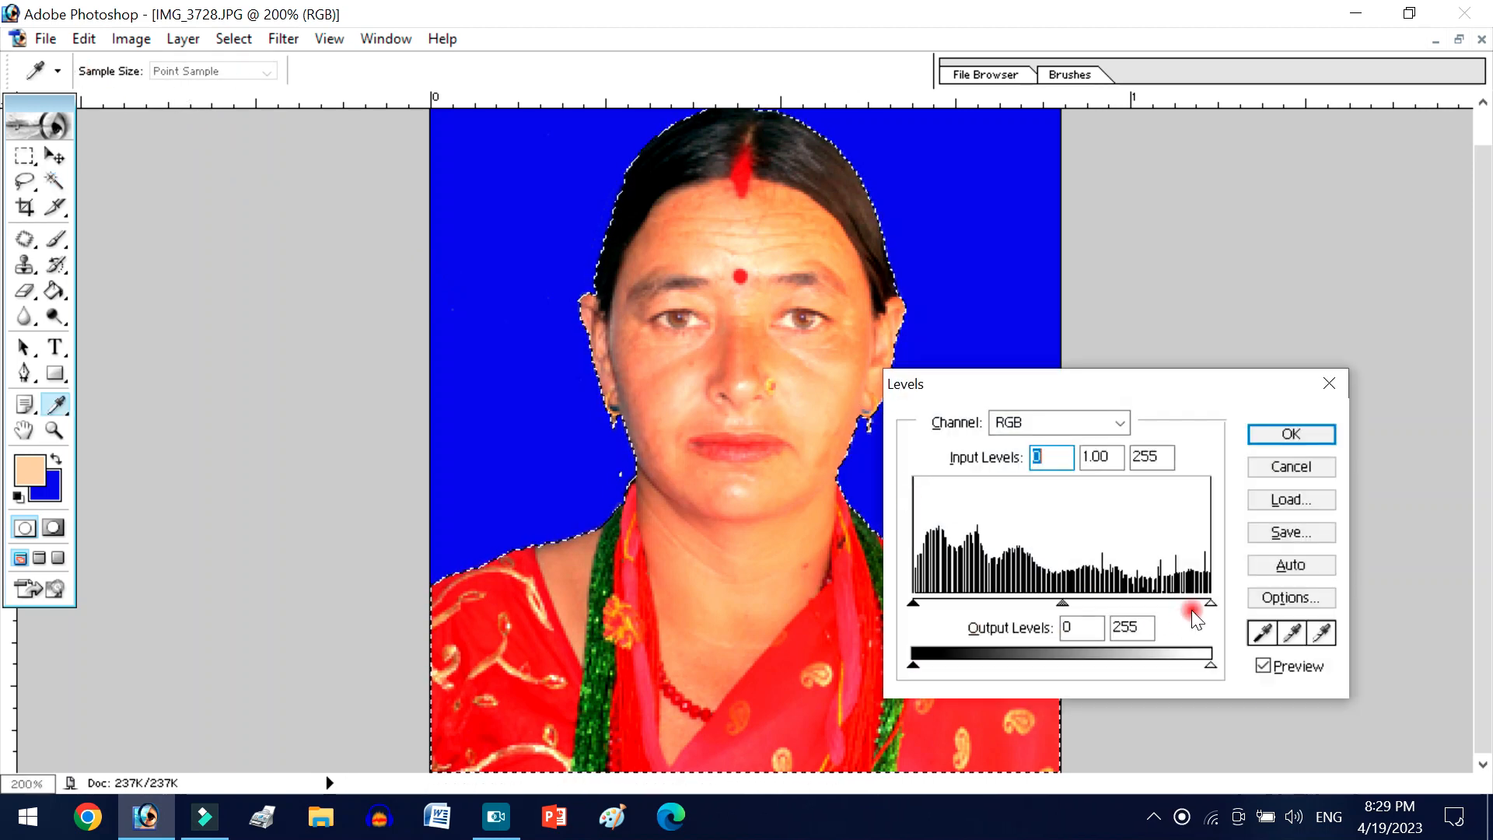
pyautogui.click(1041, 426)
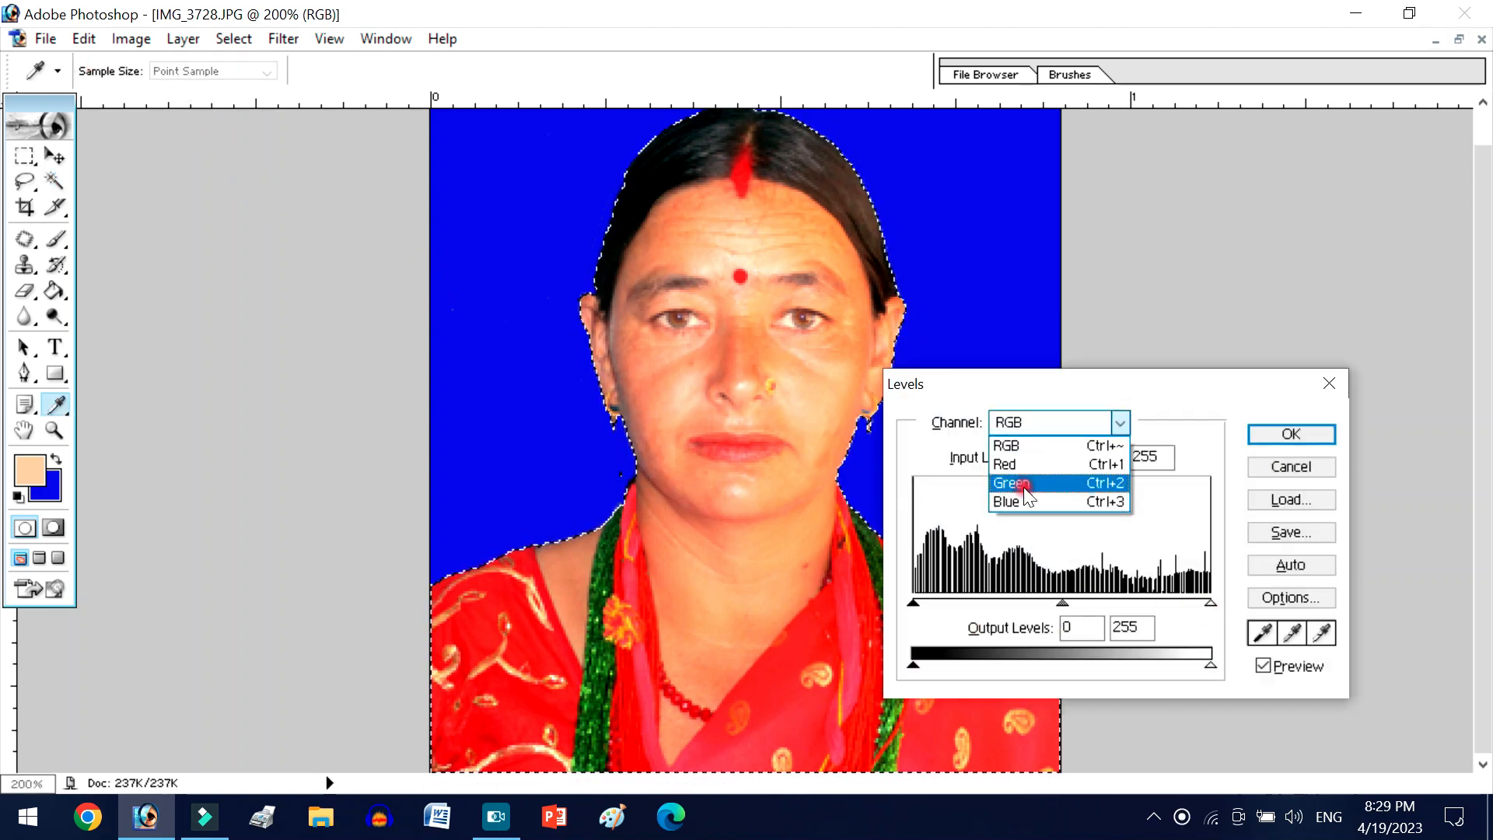
pyautogui.click(1022, 485)
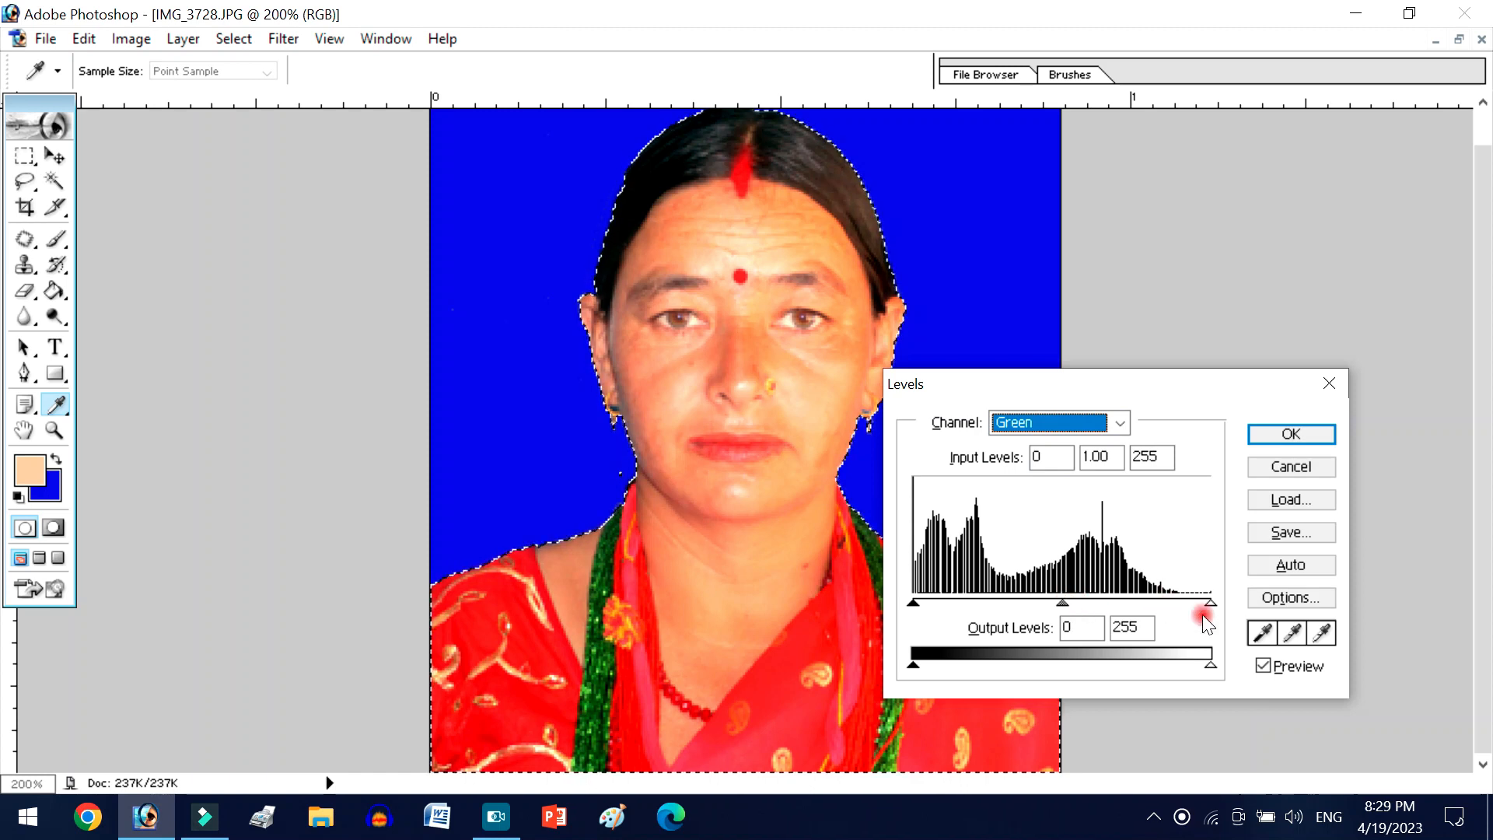
pyautogui.moveTo(1207, 604)
pyautogui.mouseDown()
pyautogui.moveTo(1161, 604)
pyautogui.moveTo(1193, 607)
pyautogui.mouseUp()
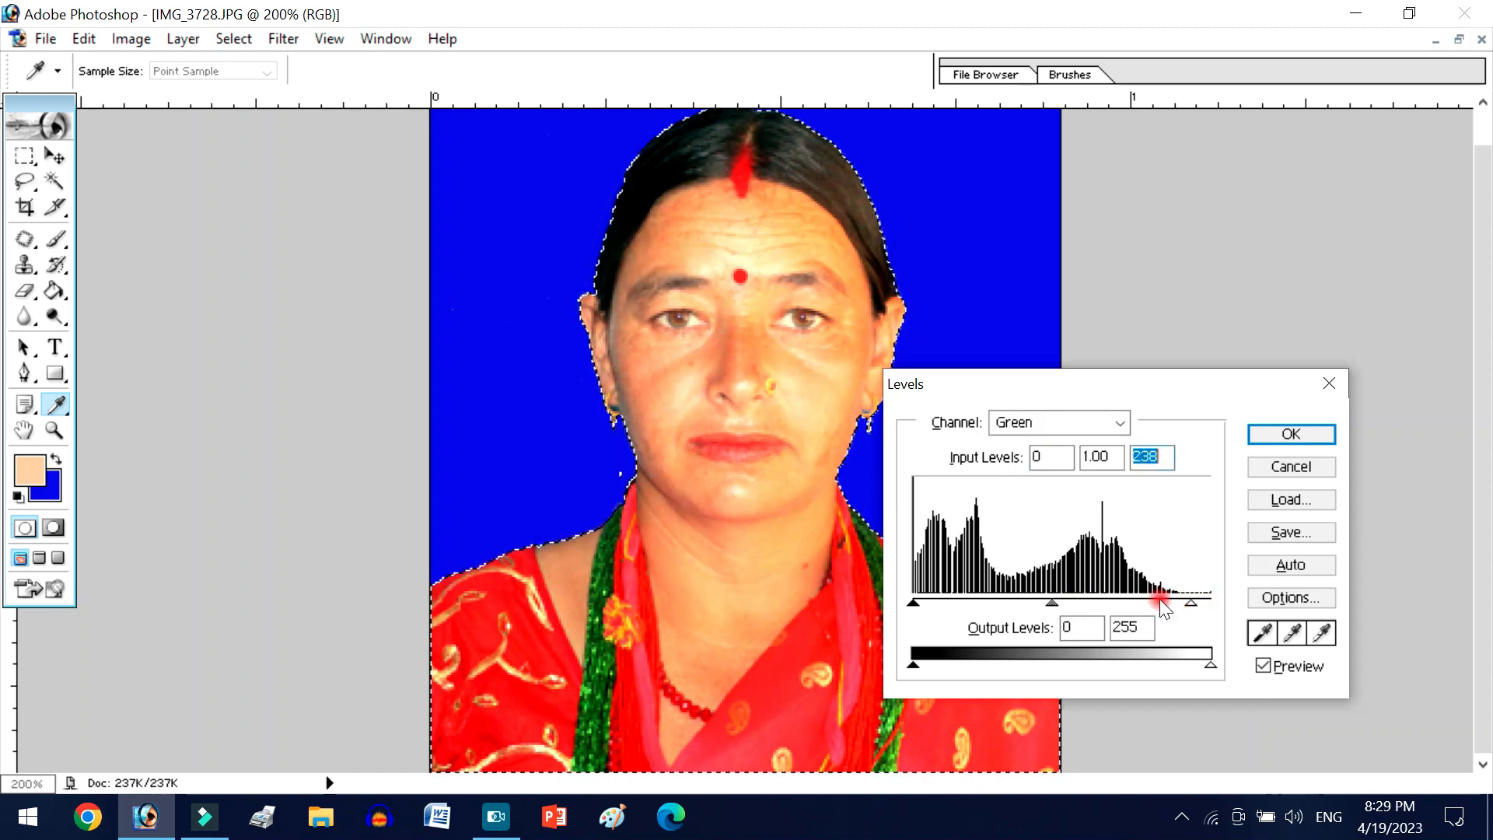
pyautogui.moveTo(1052, 603)
pyautogui.mouseDown()
pyautogui.moveTo(1070, 603)
pyautogui.moveTo(1051, 604)
pyautogui.mouseUp()
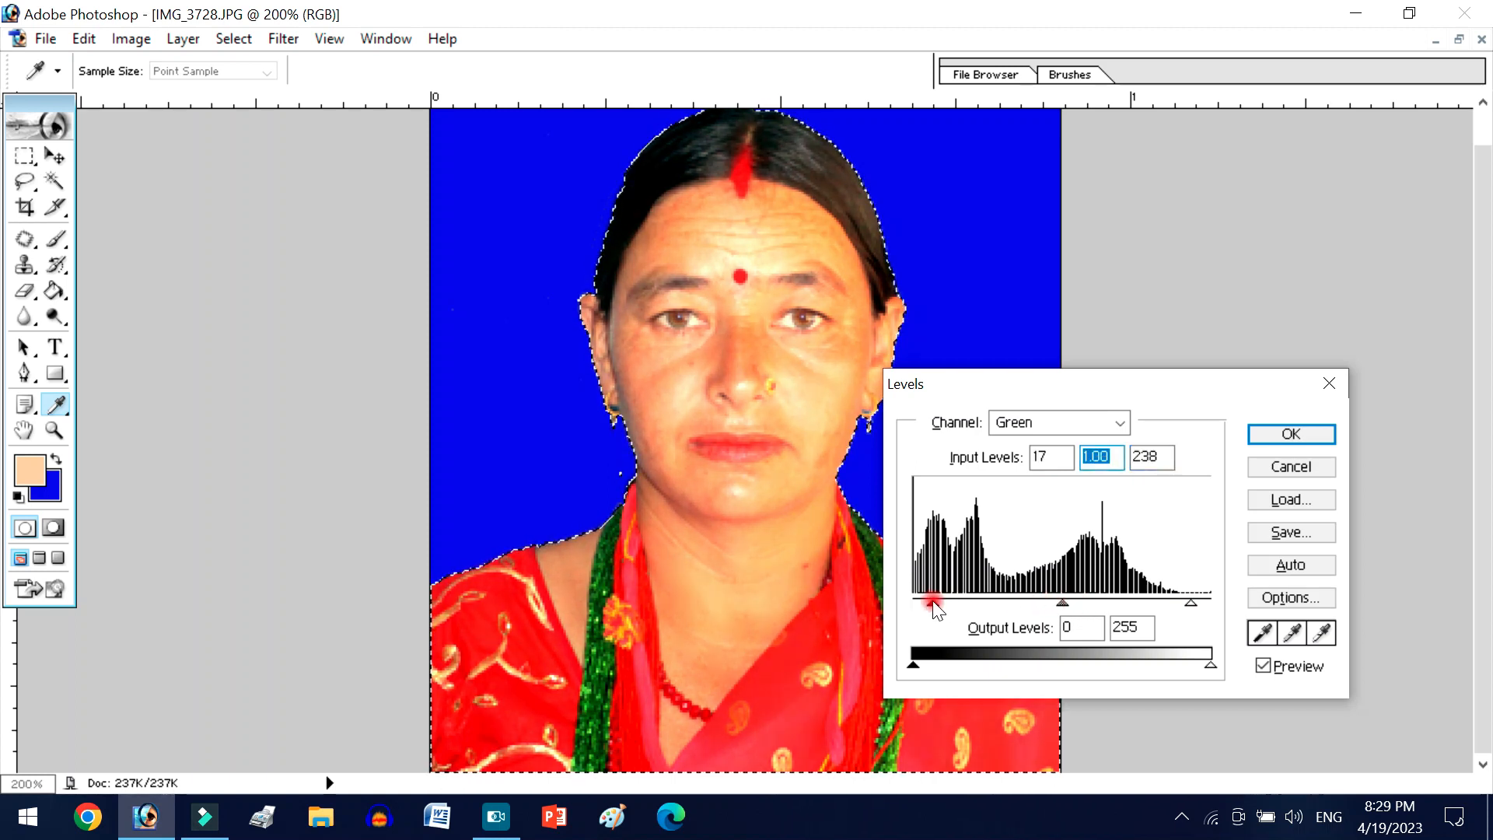
pyautogui.moveTo(933, 608); pyautogui.dragTo(955, 606)
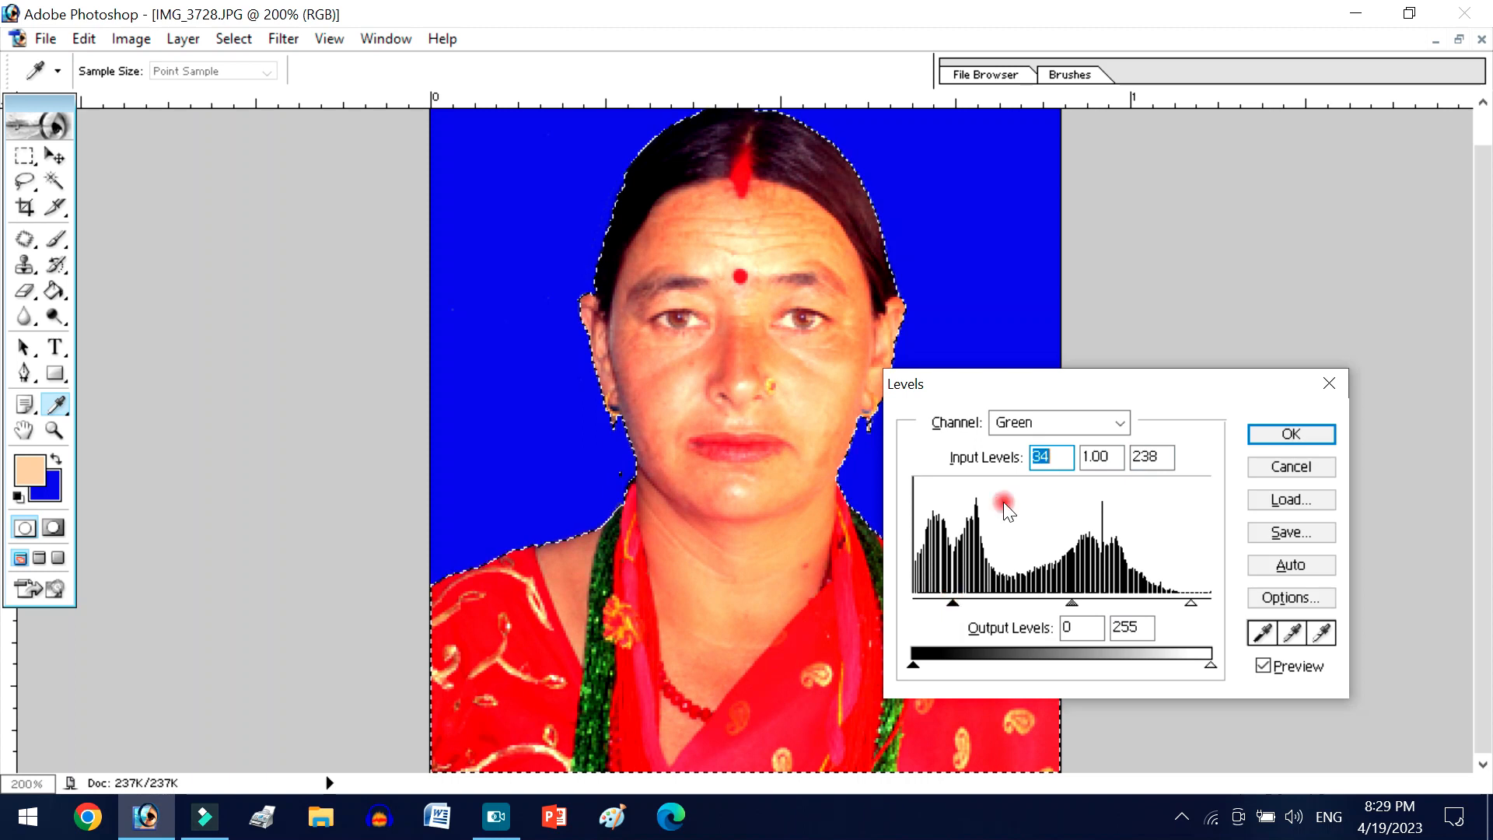
# - Set the Blue channel's input levels to 18, 1.02 and 242 and apply the Levels adjustment
pyautogui.click(1040, 422)
pyautogui.click(1046, 505)
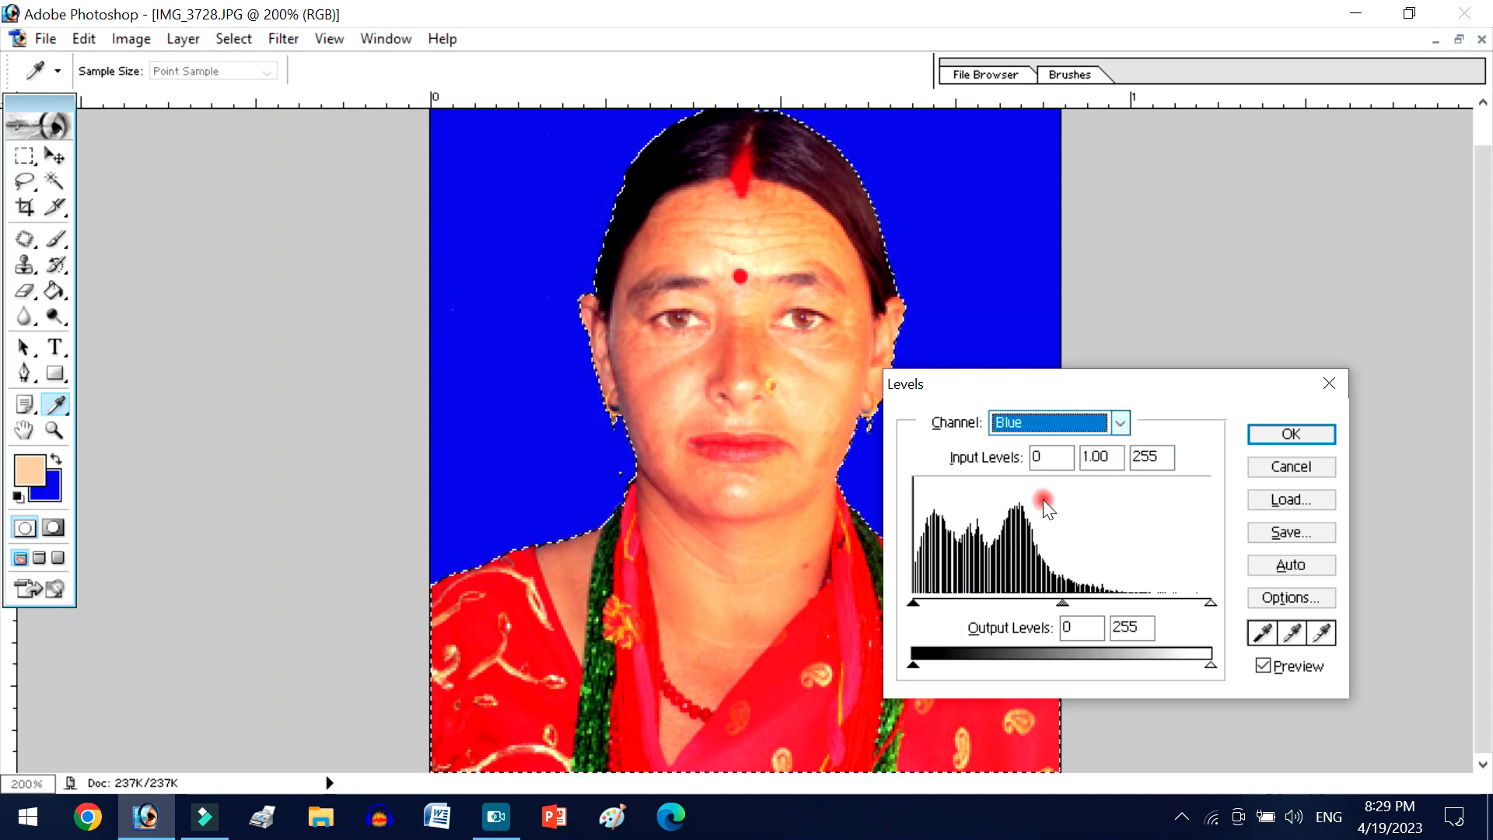
pyautogui.moveTo(1067, 606); pyautogui.dragTo(1054, 612)
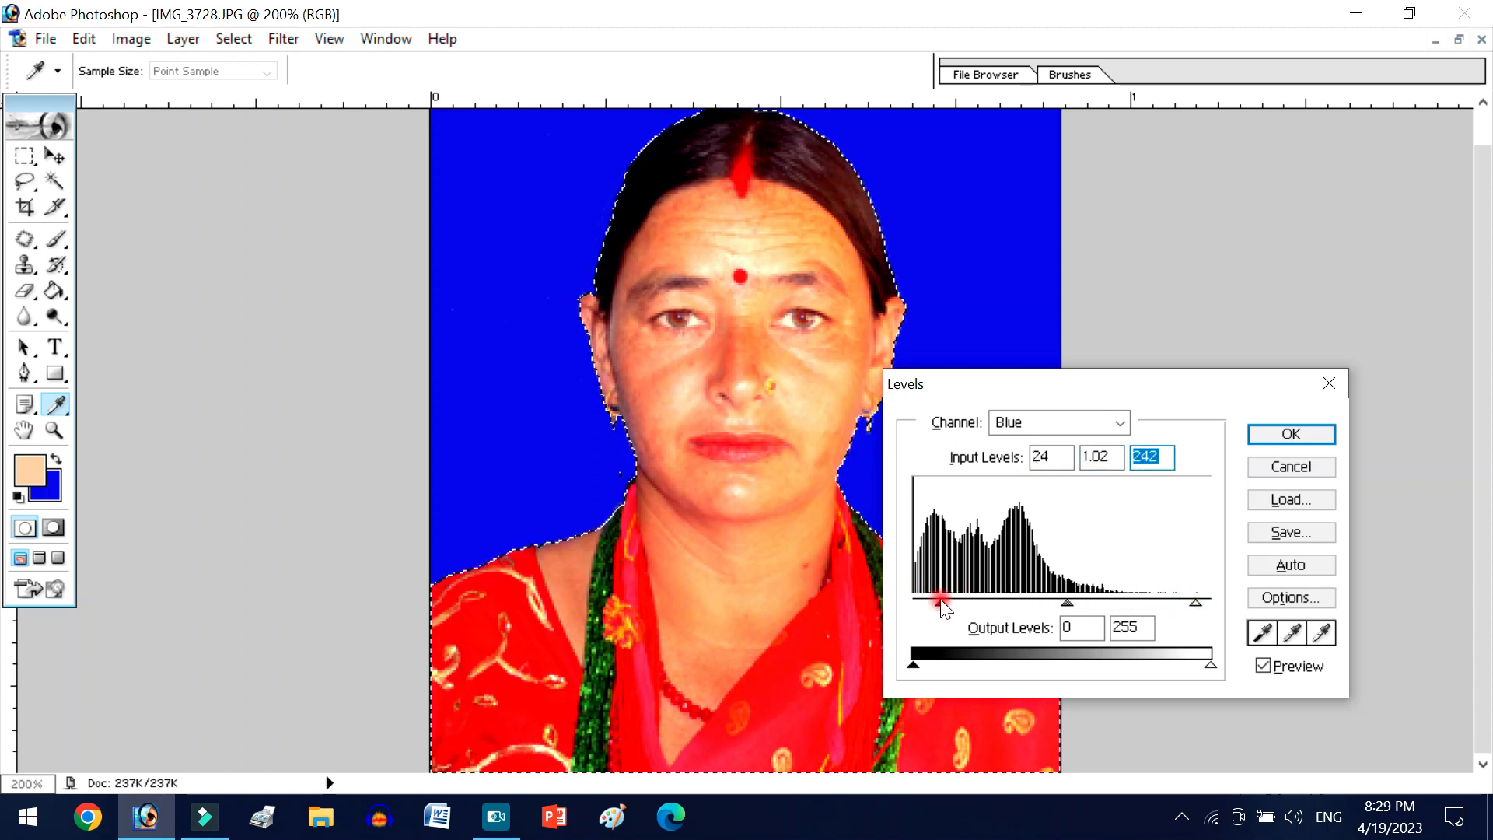
pyautogui.click(1270, 431)
pyautogui.press('w')
# - Try to paint over the small red spot on the neck with a sampled skin tone, using the 10 px Brush at 24% opacity
pyautogui.hotkey('ctrl', '+')
pyautogui.hotkey('ctrl', '+')
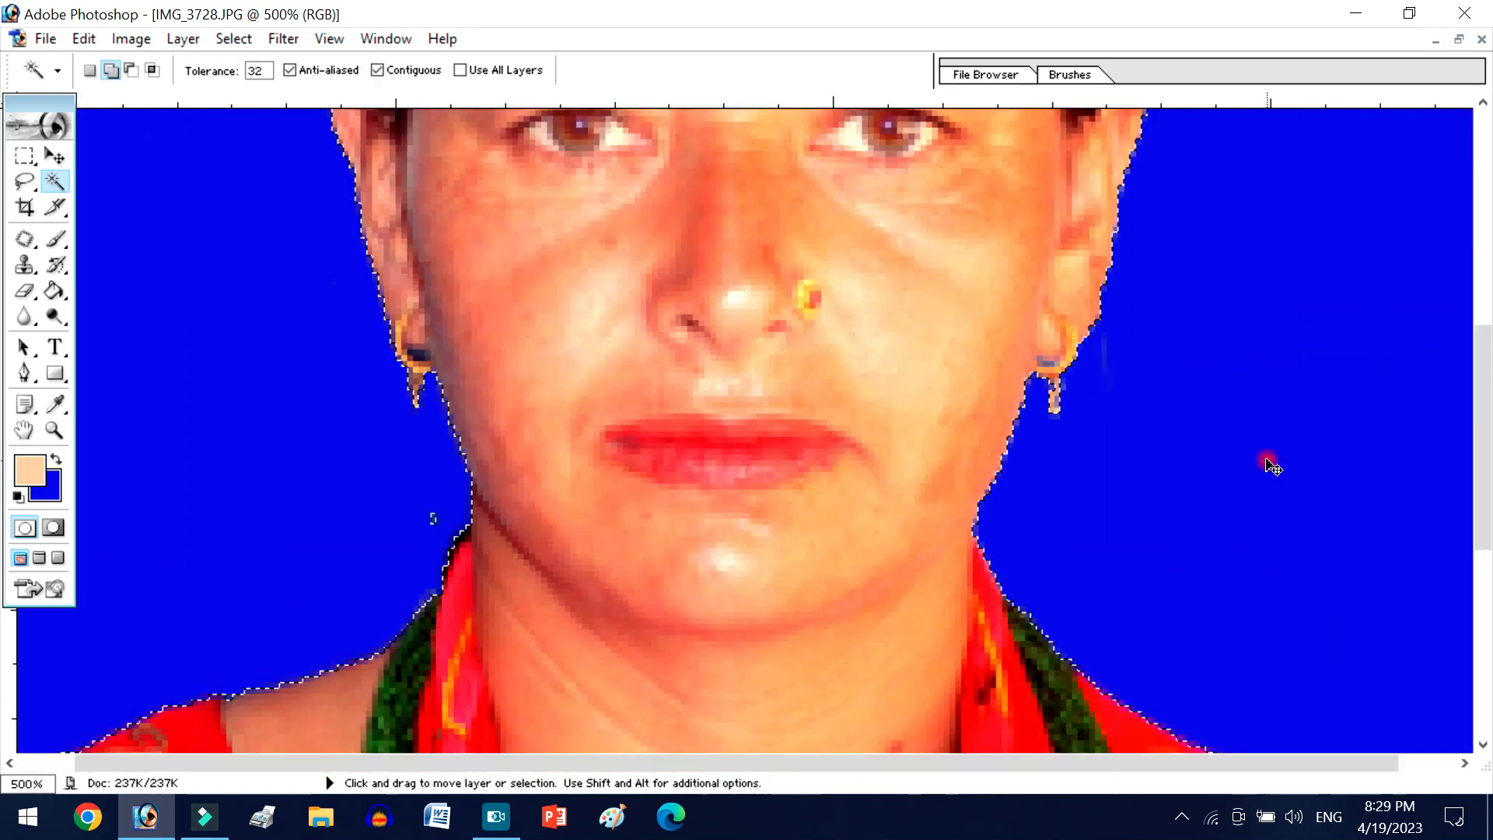
pyautogui.scroll(5, 1026, 513)
pyautogui.scroll(1, 855, 416)
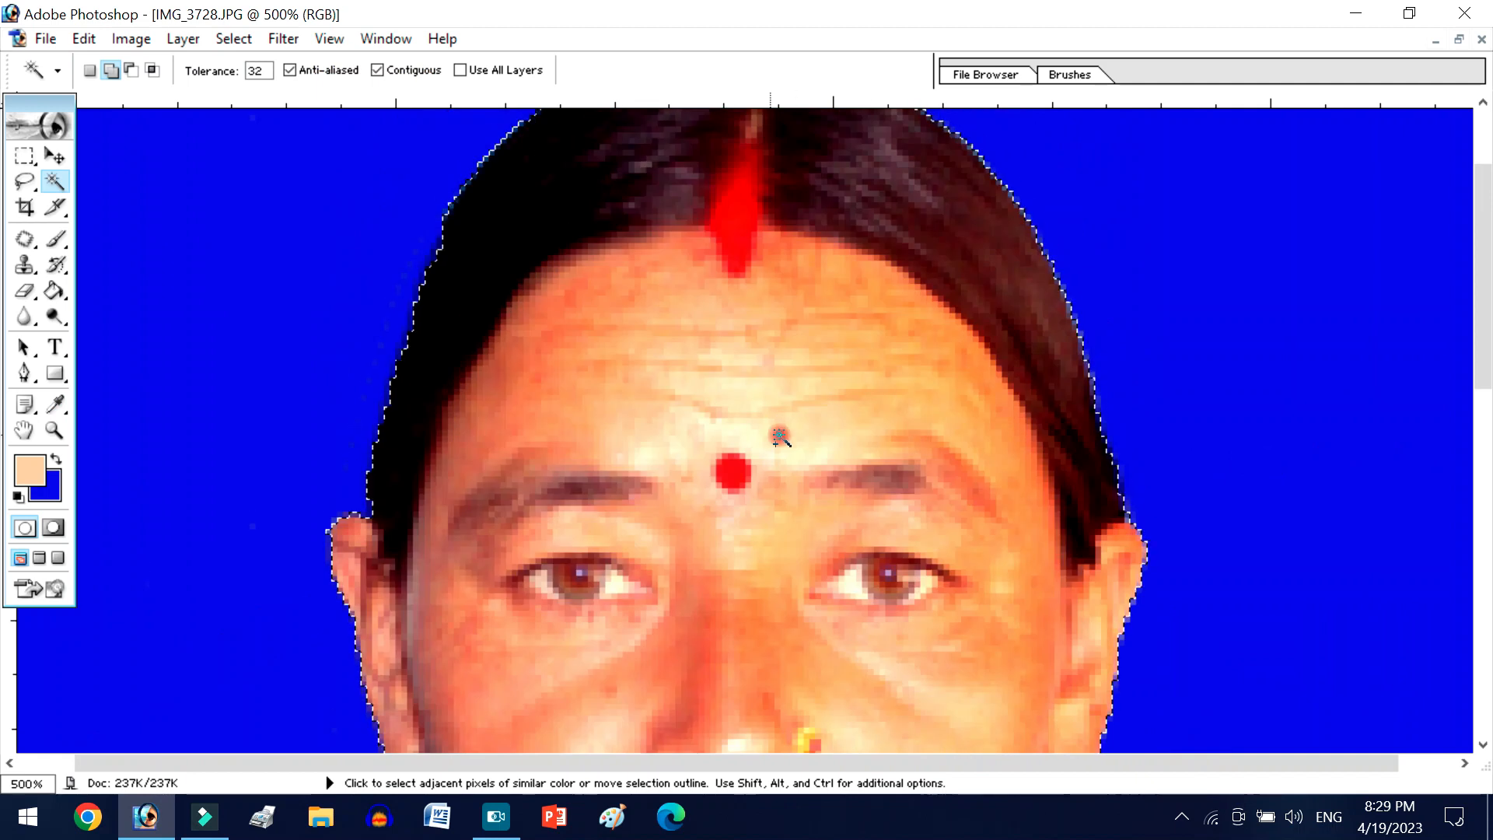
pyautogui.scroll(-4, 774, 427)
pyautogui.scroll(-8, 560, 513)
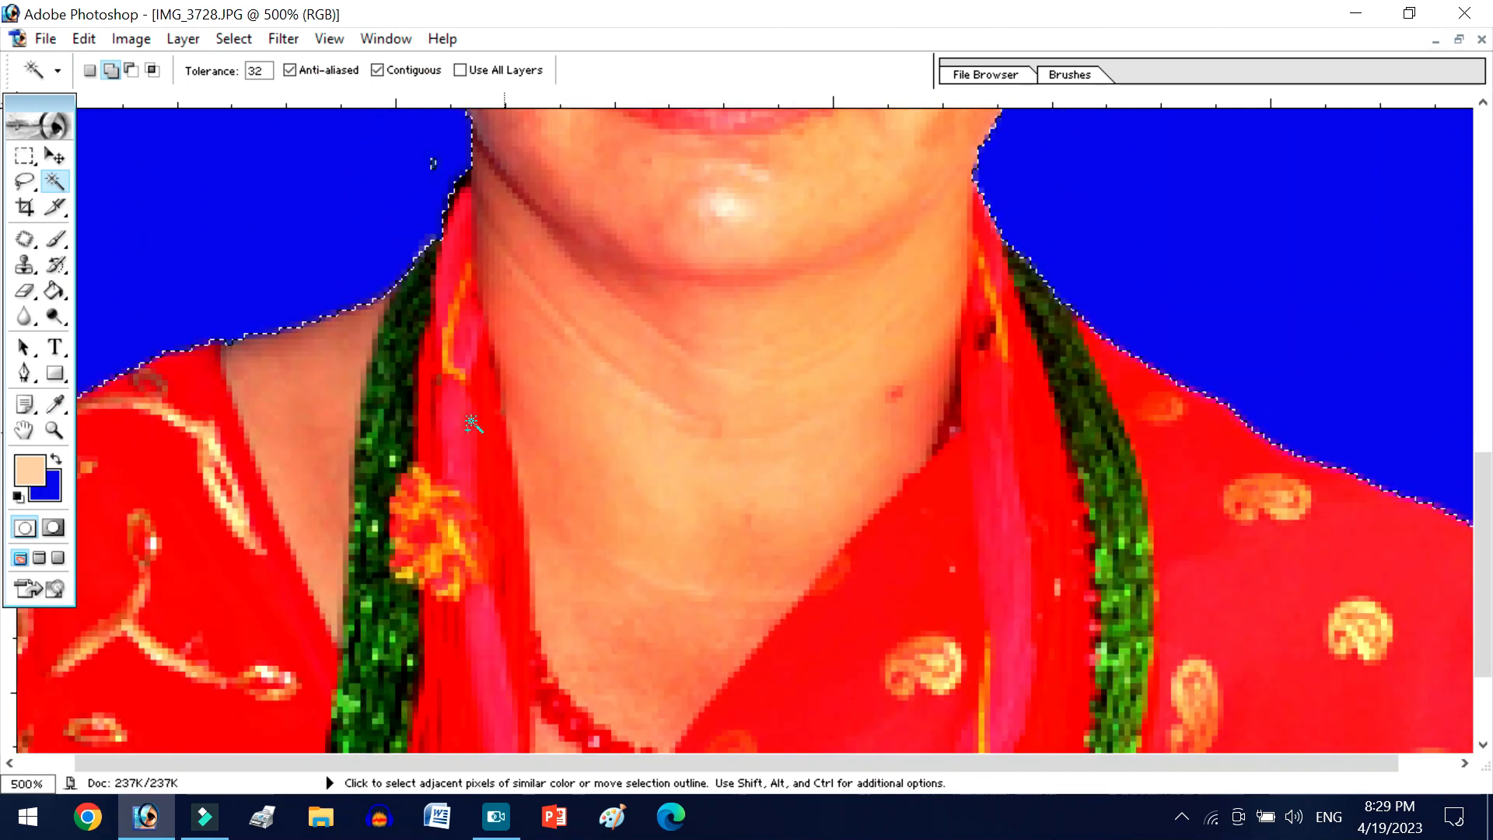
pyautogui.click(53, 239)
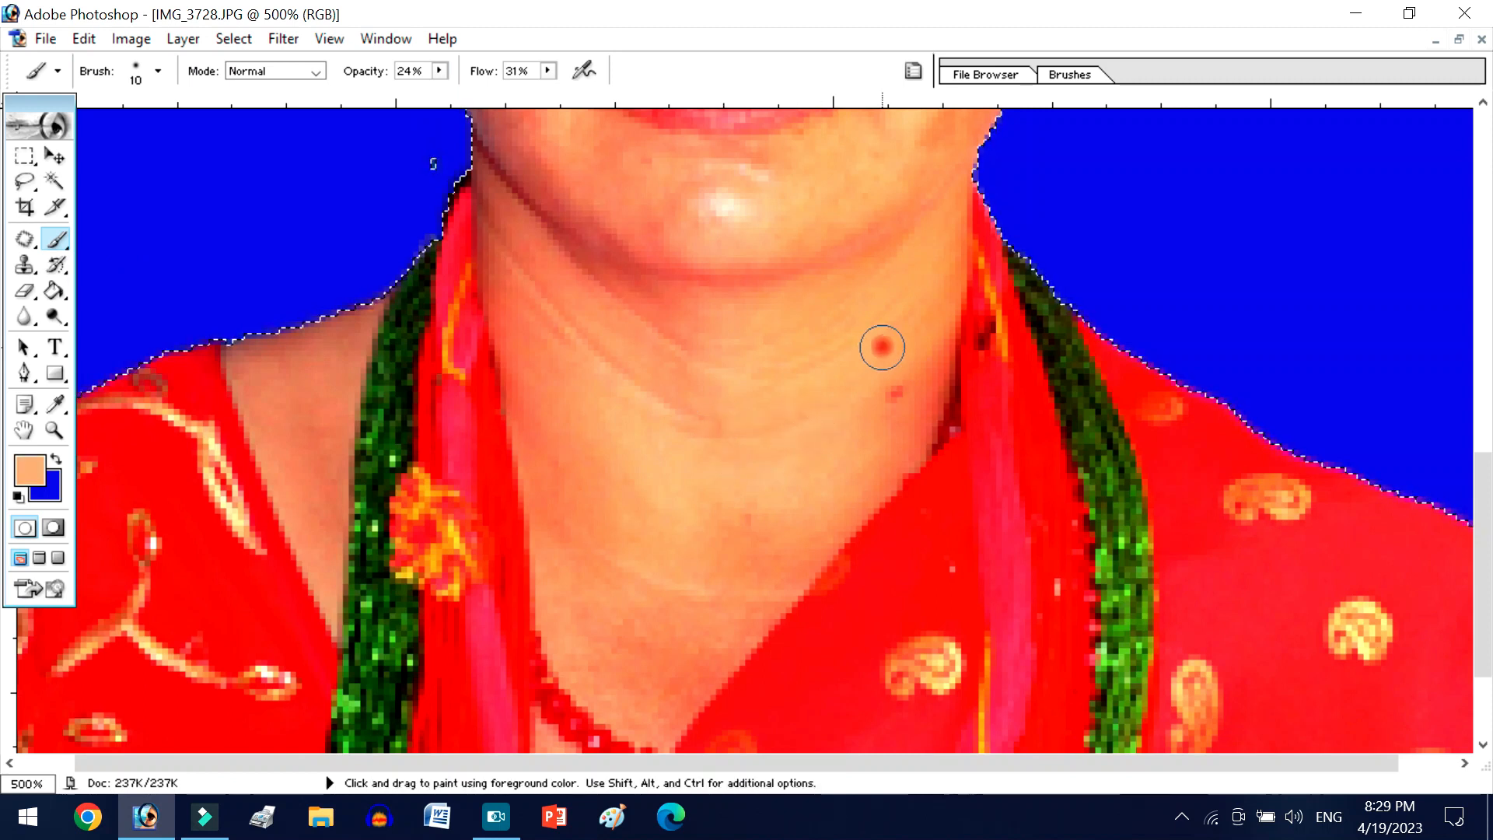
pyautogui.moveTo(907, 385); pyautogui.dragTo(906, 409)
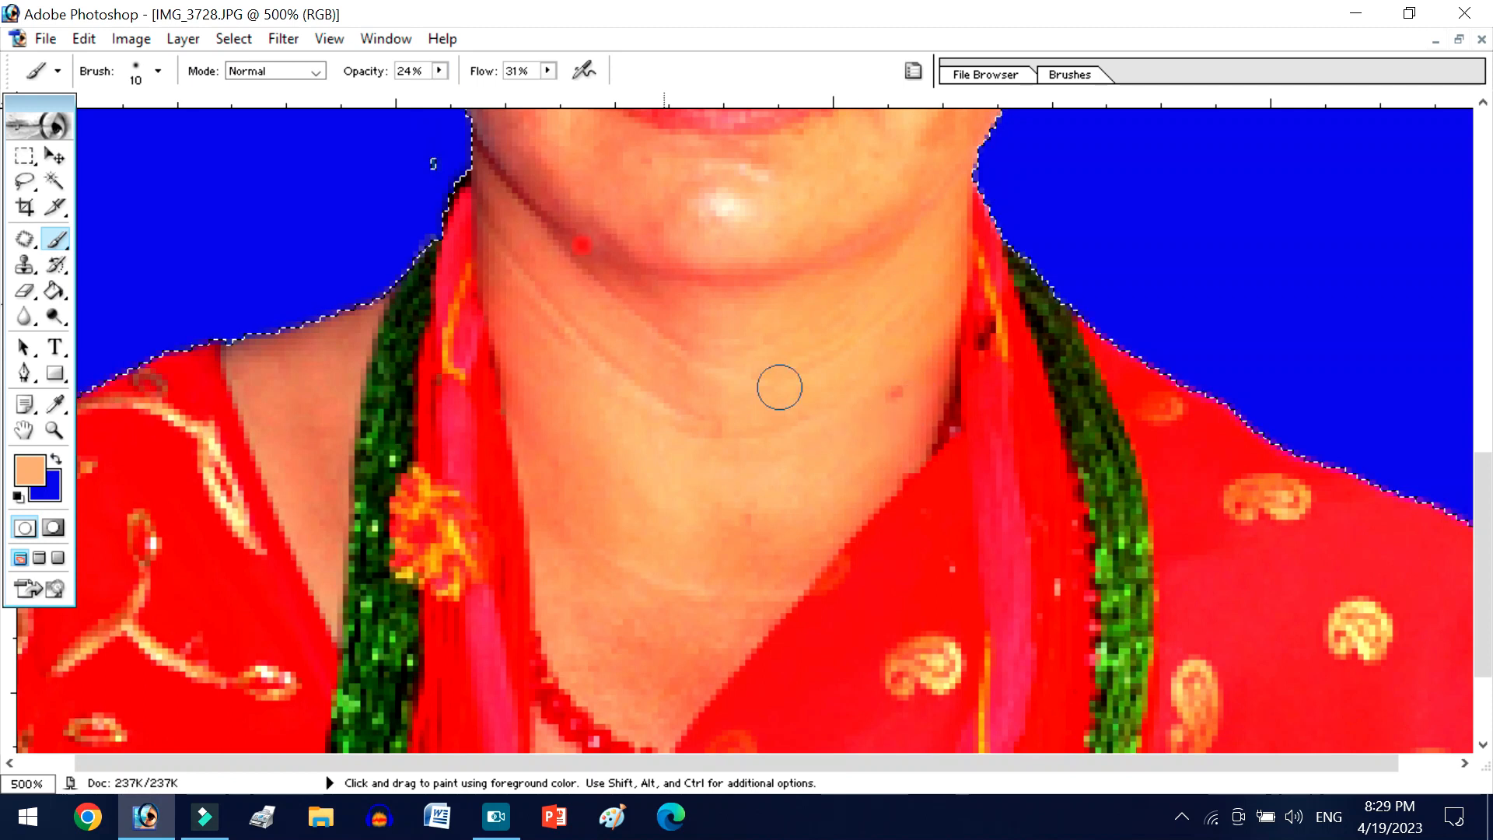
# - Raise the Brush to 47% opacity and 61% flow and paint over the red spot on the neck
pyautogui.click(438, 70)
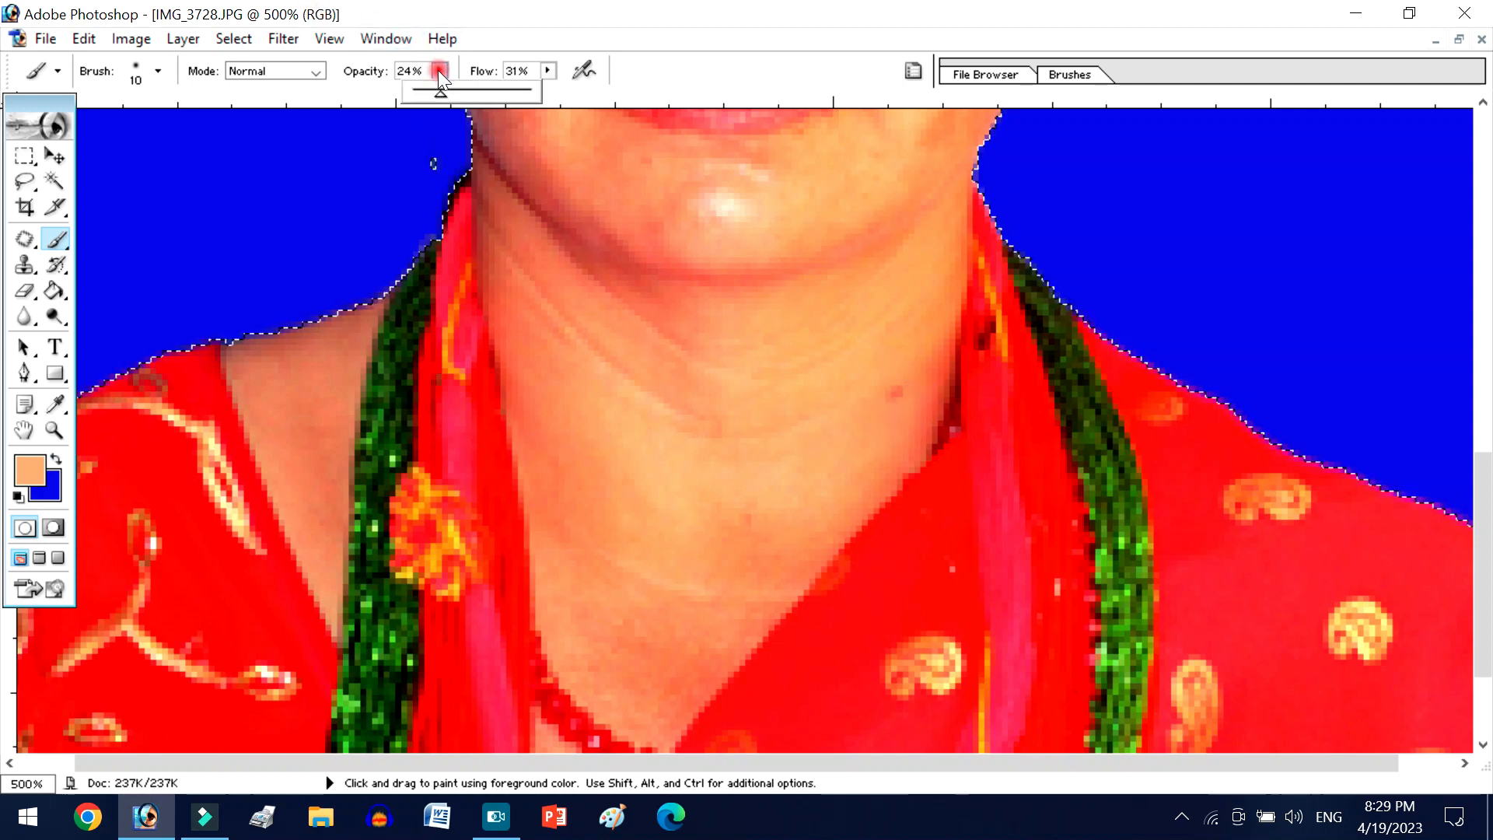
pyautogui.moveTo(442, 93); pyautogui.dragTo(467, 92)
pyautogui.click(547, 69)
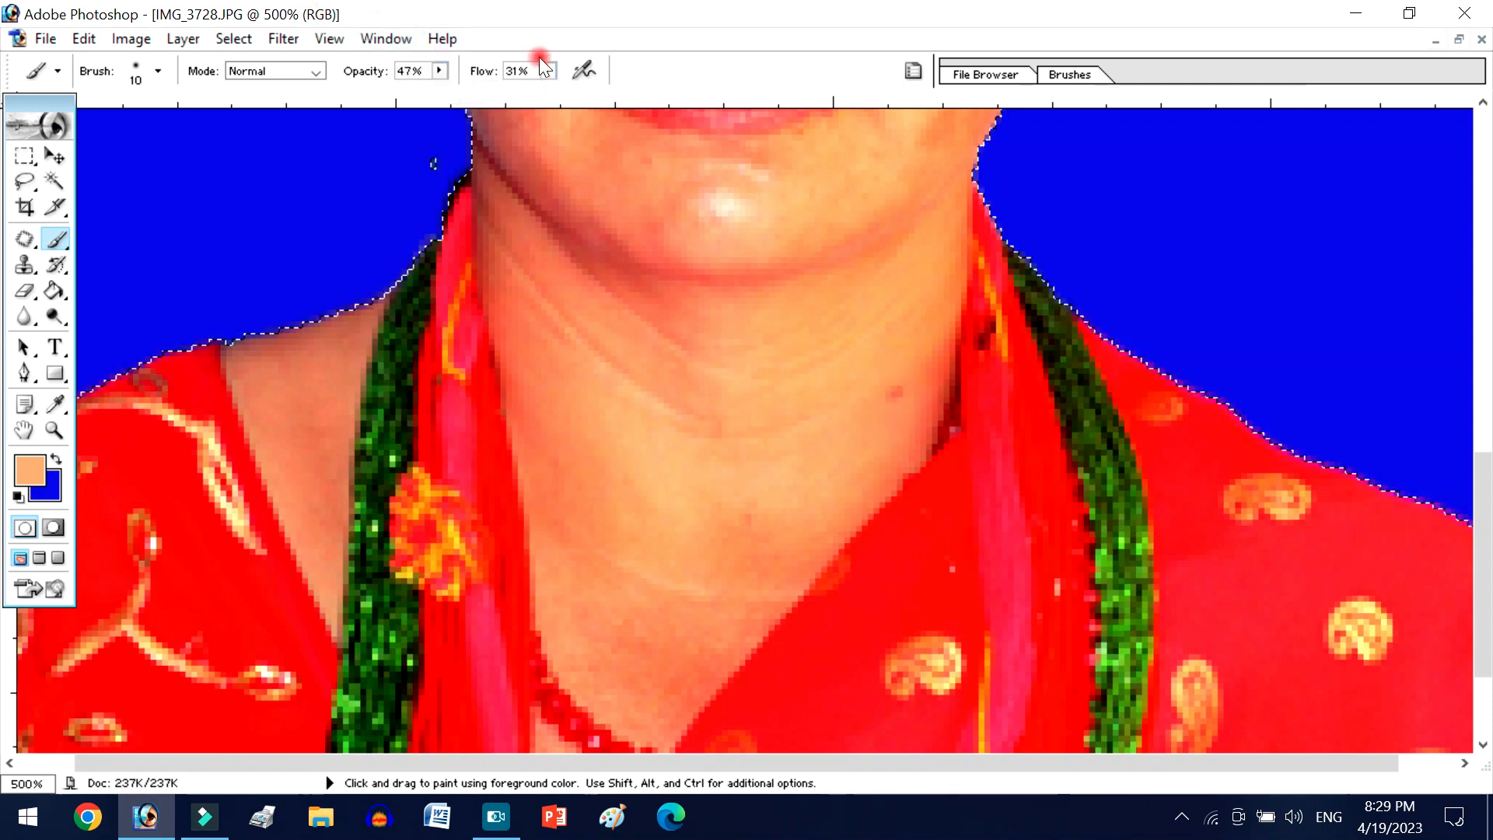
pyautogui.moveTo(546, 85); pyautogui.dragTo(583, 95)
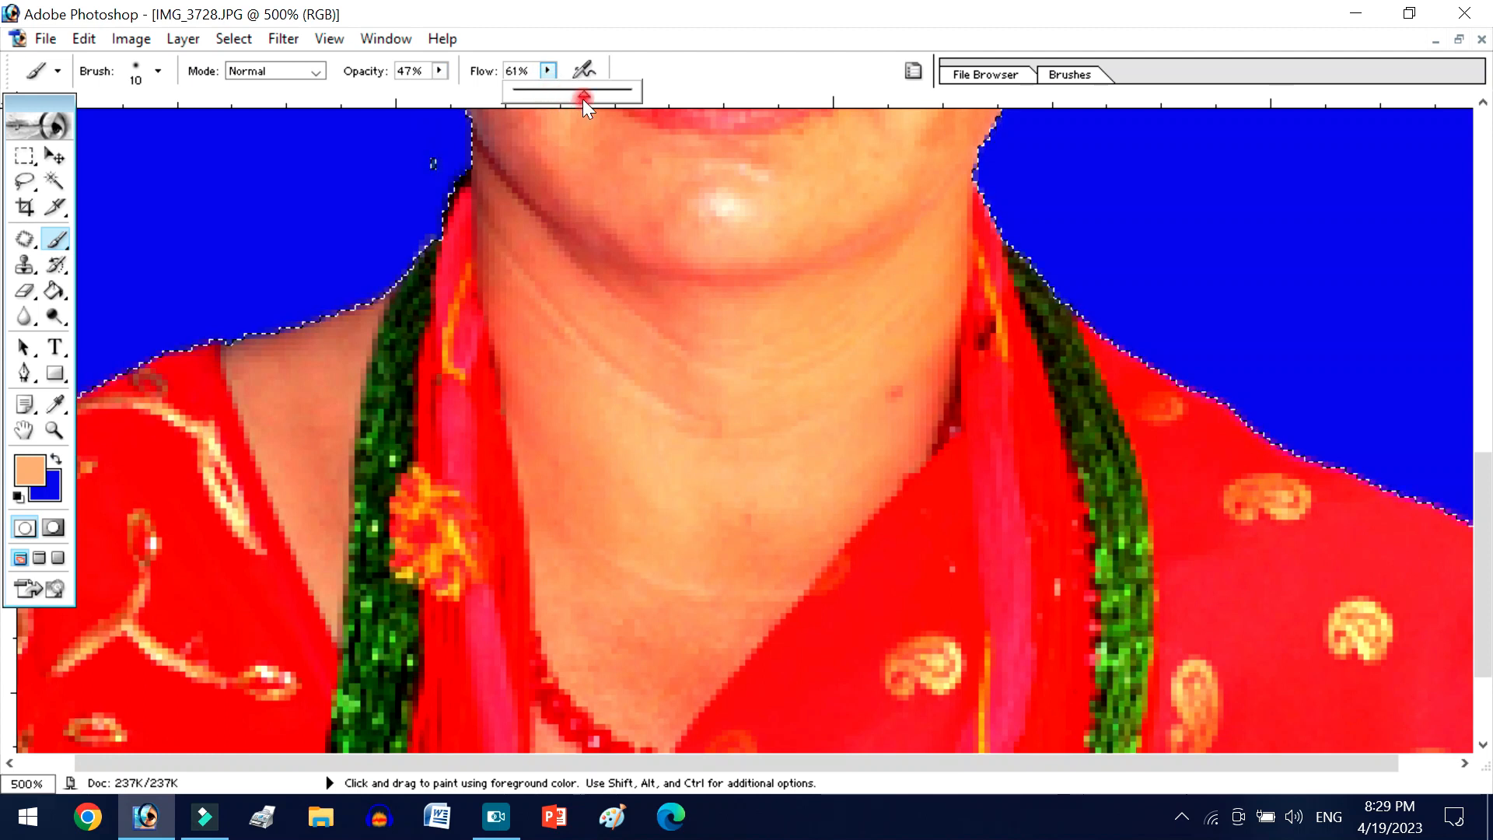
pyautogui.moveTo(901, 378)
pyautogui.mouseDown()
pyautogui.moveTo(868, 440)
pyautogui.moveTo(904, 372)
pyautogui.moveTo(890, 432)
pyautogui.moveTo(926, 360)
pyautogui.moveTo(897, 431)
pyautogui.moveTo(807, 539)
pyautogui.moveTo(821, 480)
pyautogui.moveTo(711, 637)
pyautogui.moveTo(770, 536)
pyautogui.moveTo(707, 612)
pyautogui.mouseUp()
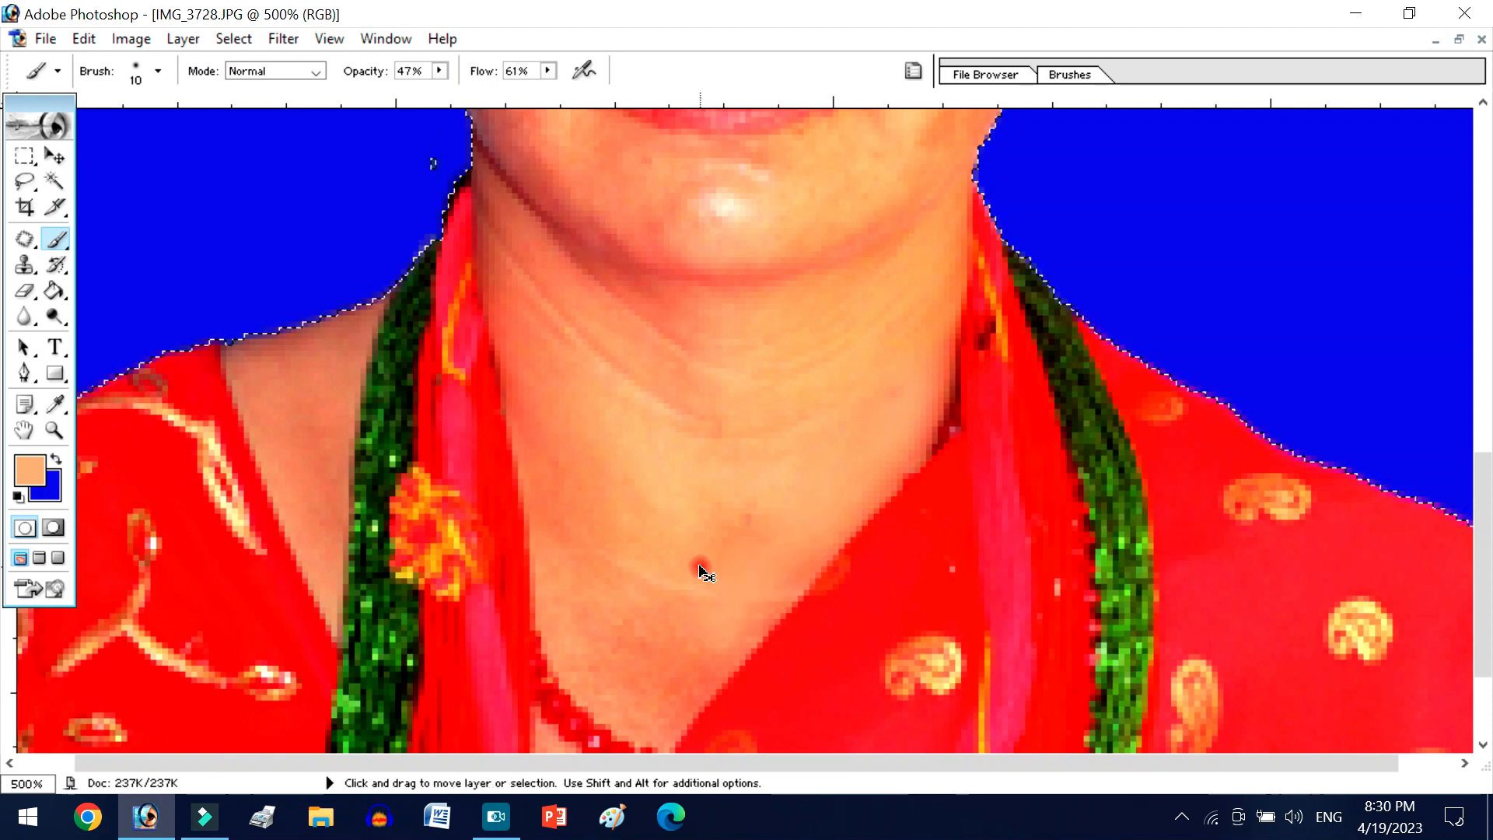
# - Sample nearby skin tones and paint over the blotches and creases on the lower neck and upper chest
pyautogui.hotkey('ctrl', '+')
pyautogui.hotkey('ctrl', '+')
pyautogui.scroll(-3, 782, 538)
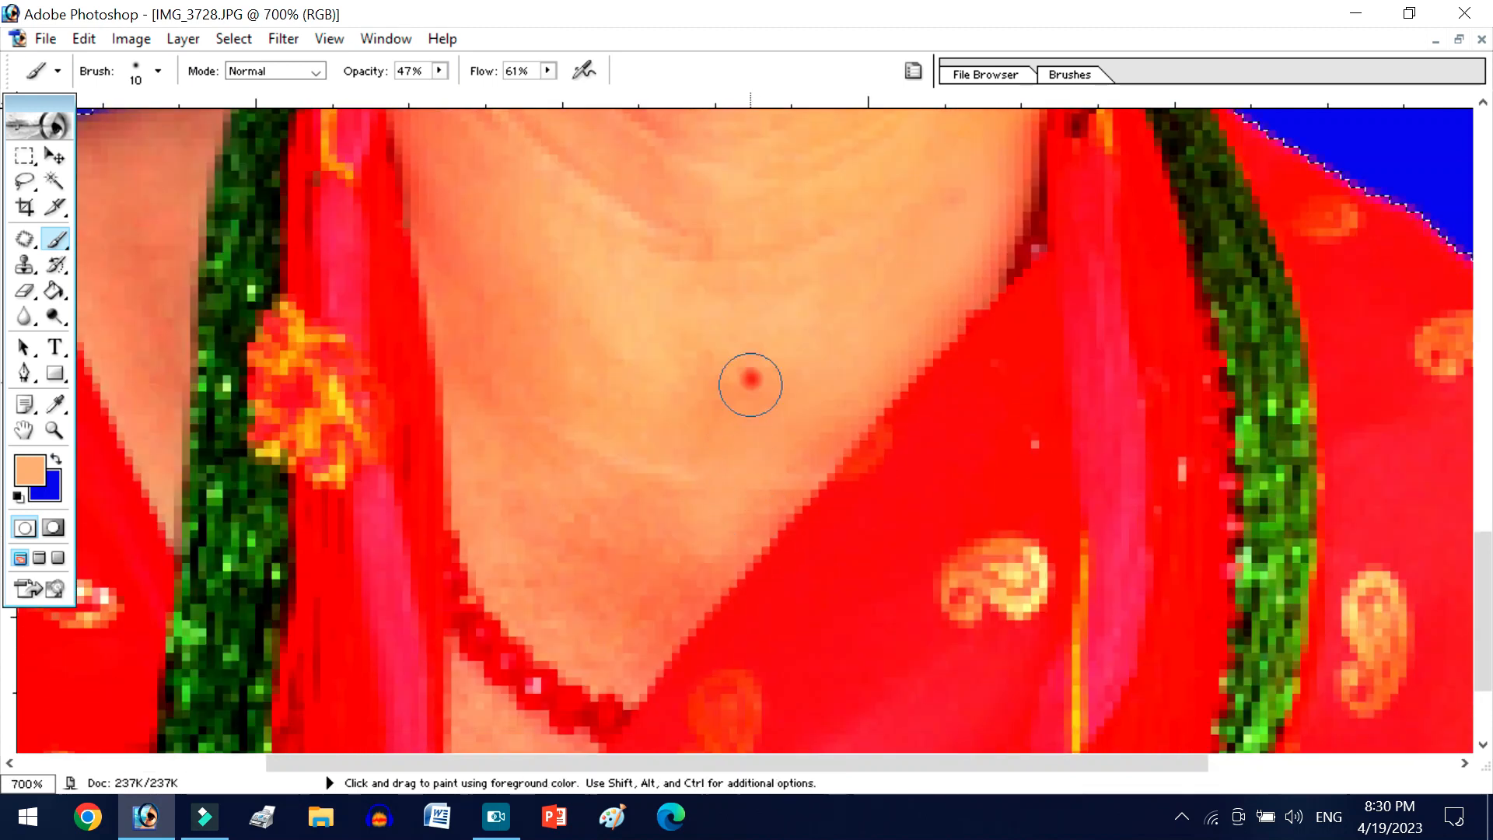
pyautogui.keyDown('alt'); pyautogui.click(643, 606); pyautogui.keyUp('alt')
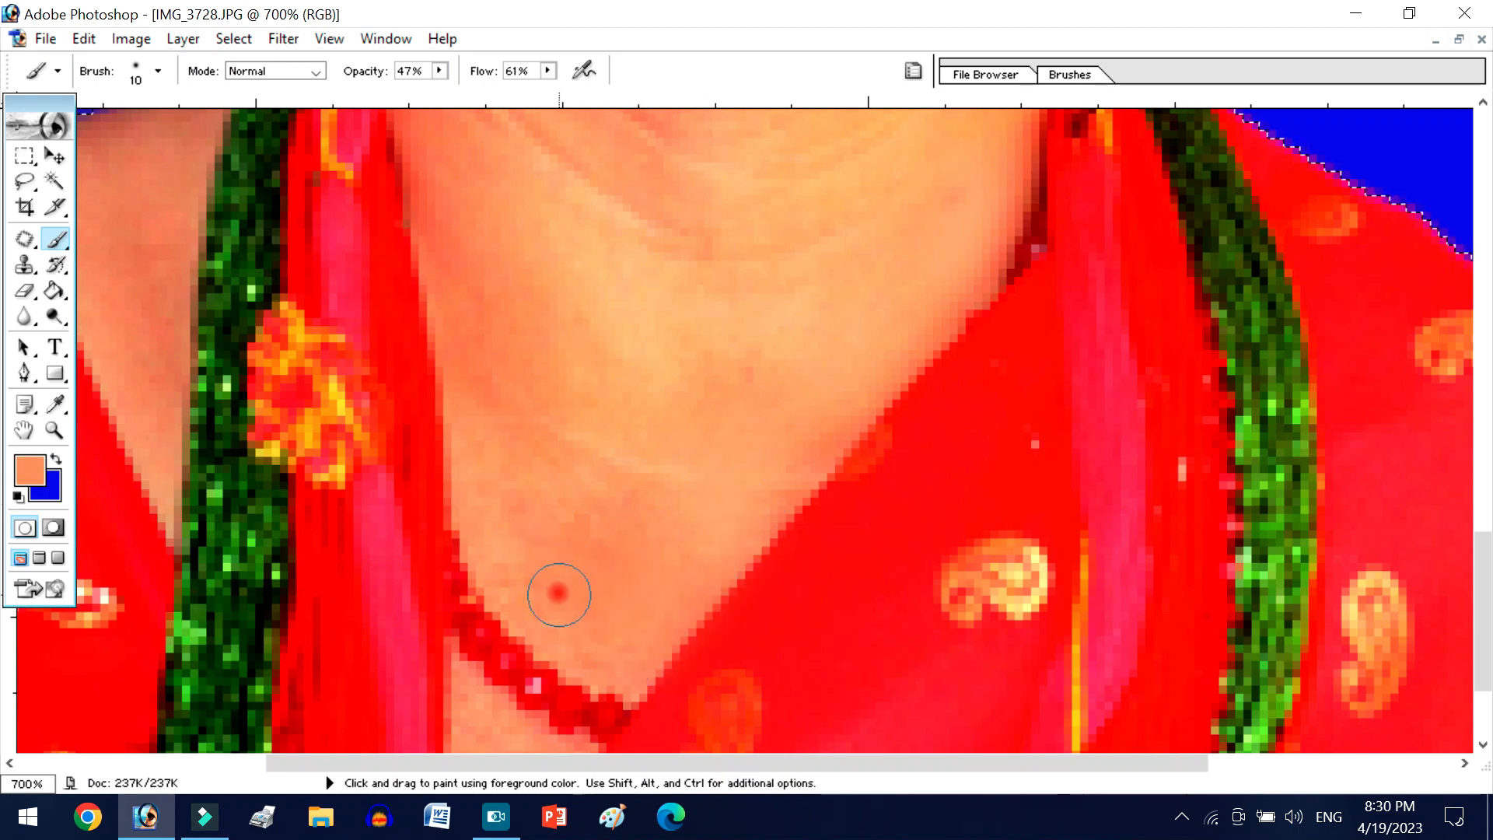
pyautogui.scroll(2, 553, 521)
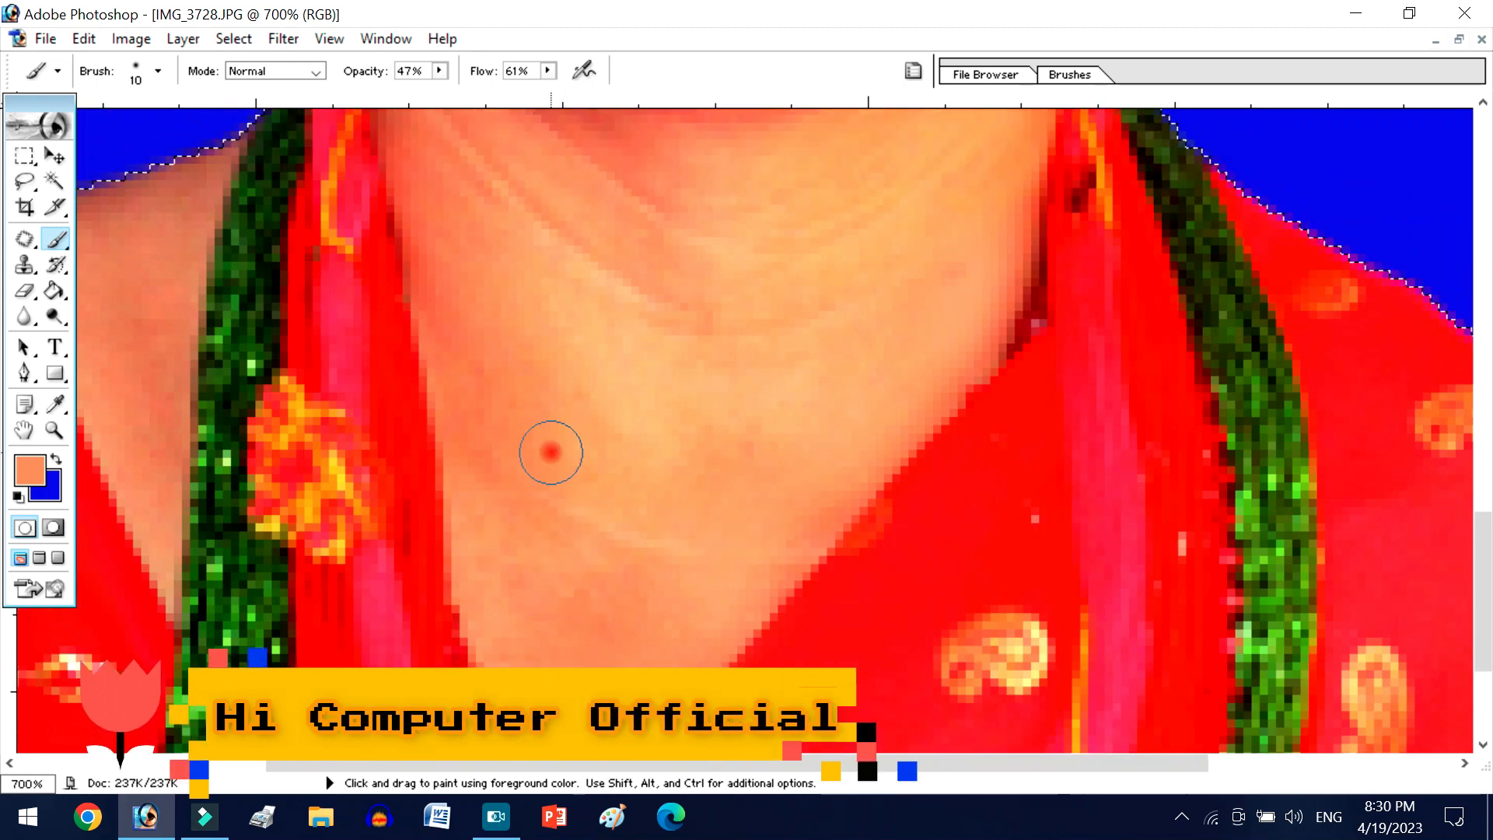
pyautogui.keyDown('alt'); pyautogui.click(651, 440); pyautogui.keyUp('alt')
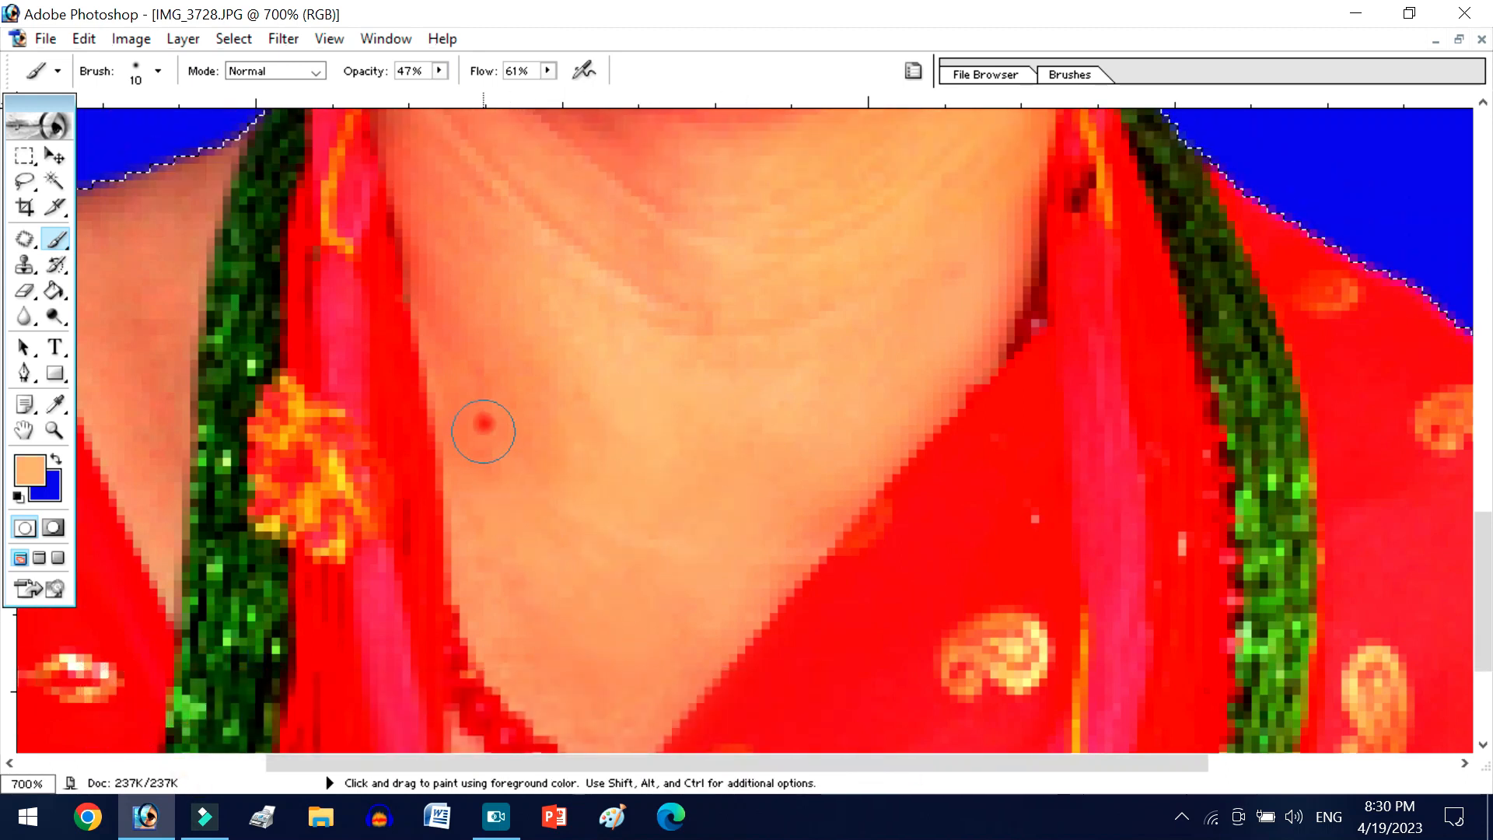
pyautogui.scroll(2, 786, 556)
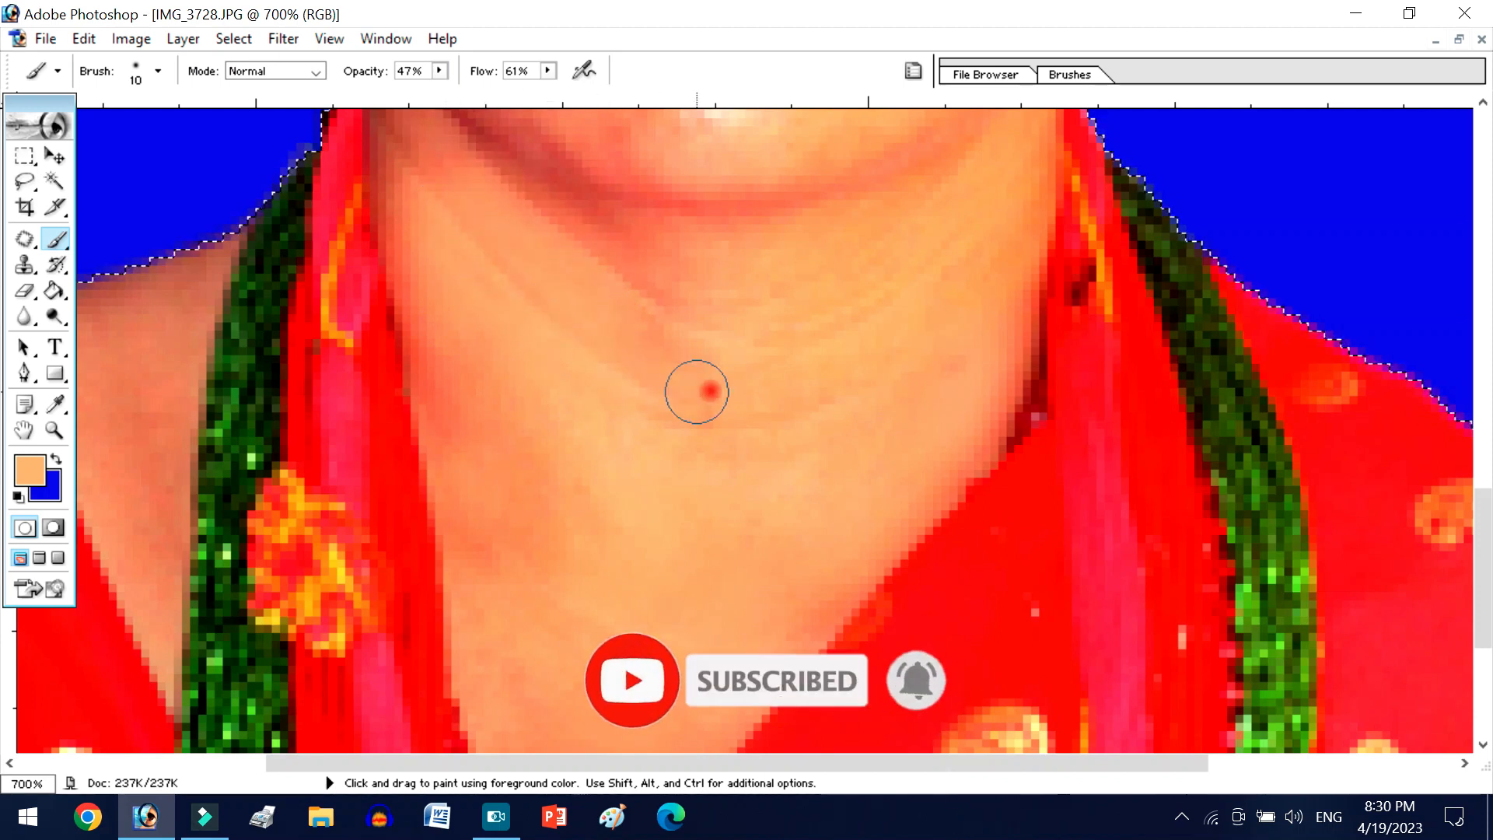
pyautogui.scroll(-2, 689, 413)
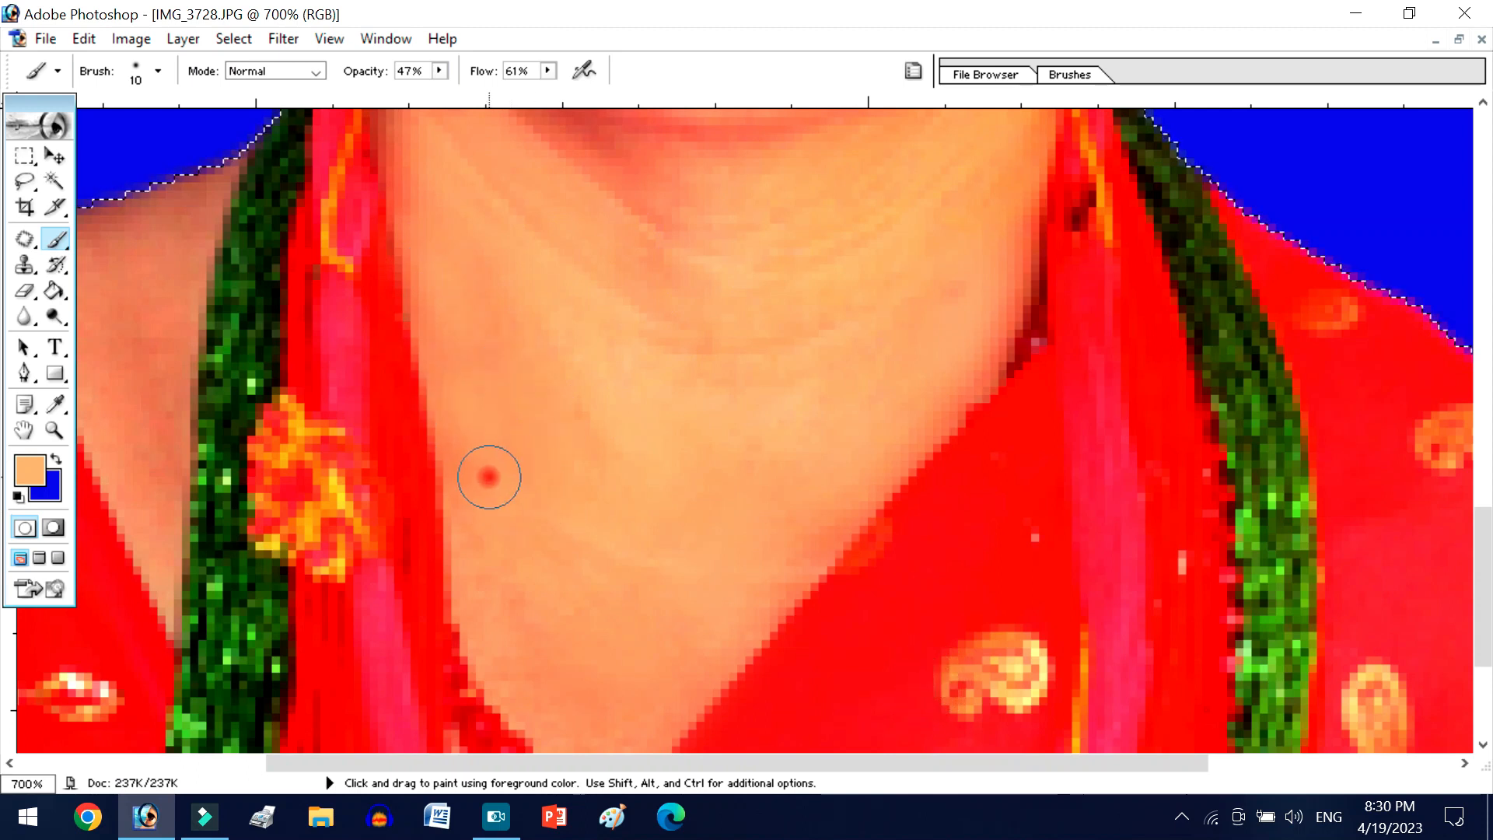
# - Enlarge the Brush to 40 px and paint over the remaining creases on the neck and upper chest
pyautogui.press(']')
pyautogui.press(']')
pyautogui.press(']')
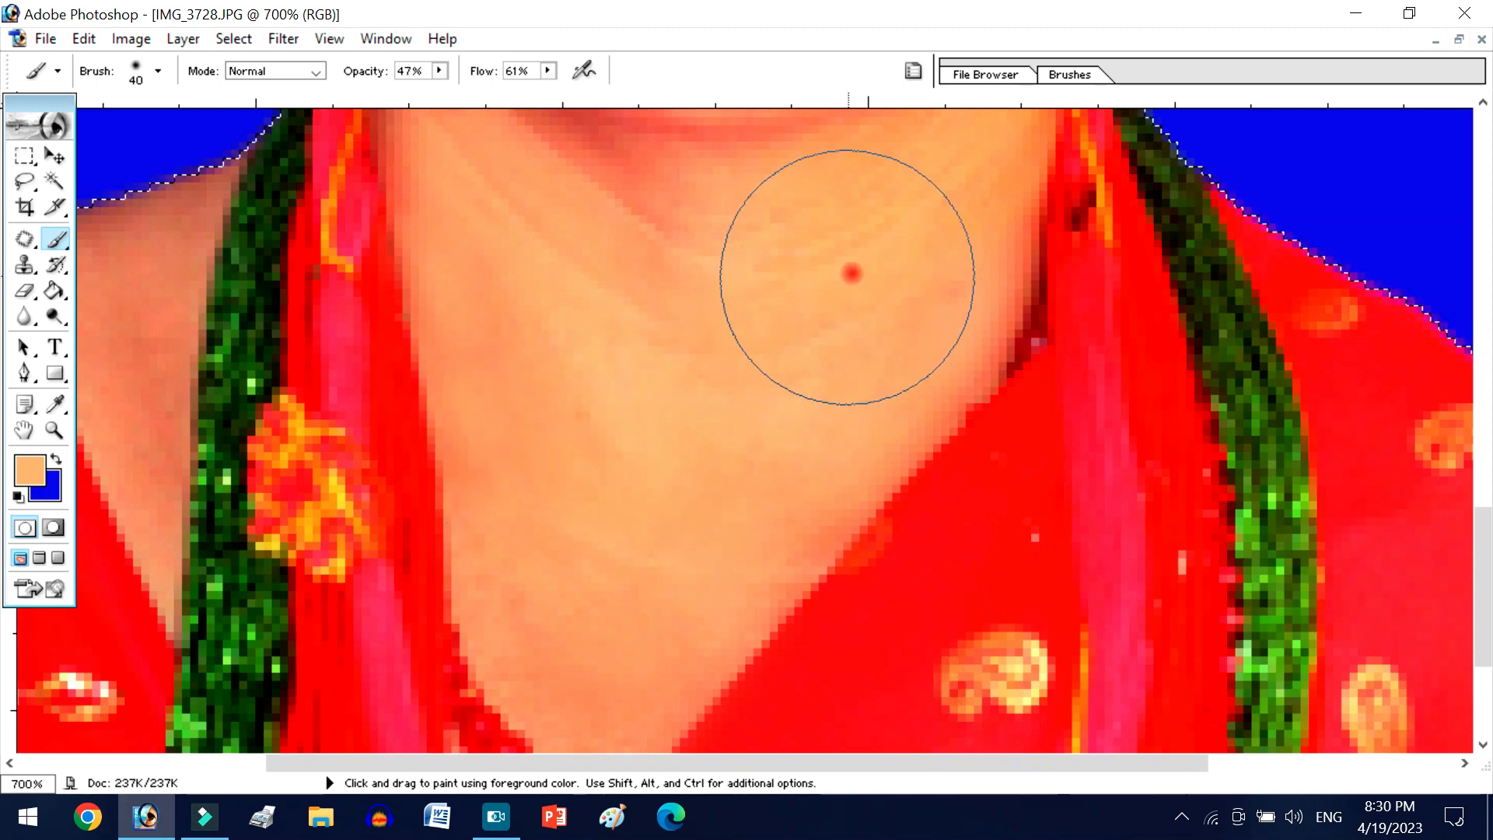
pyautogui.scroll(2, 715, 389)
pyautogui.scroll(-1, 684, 401)
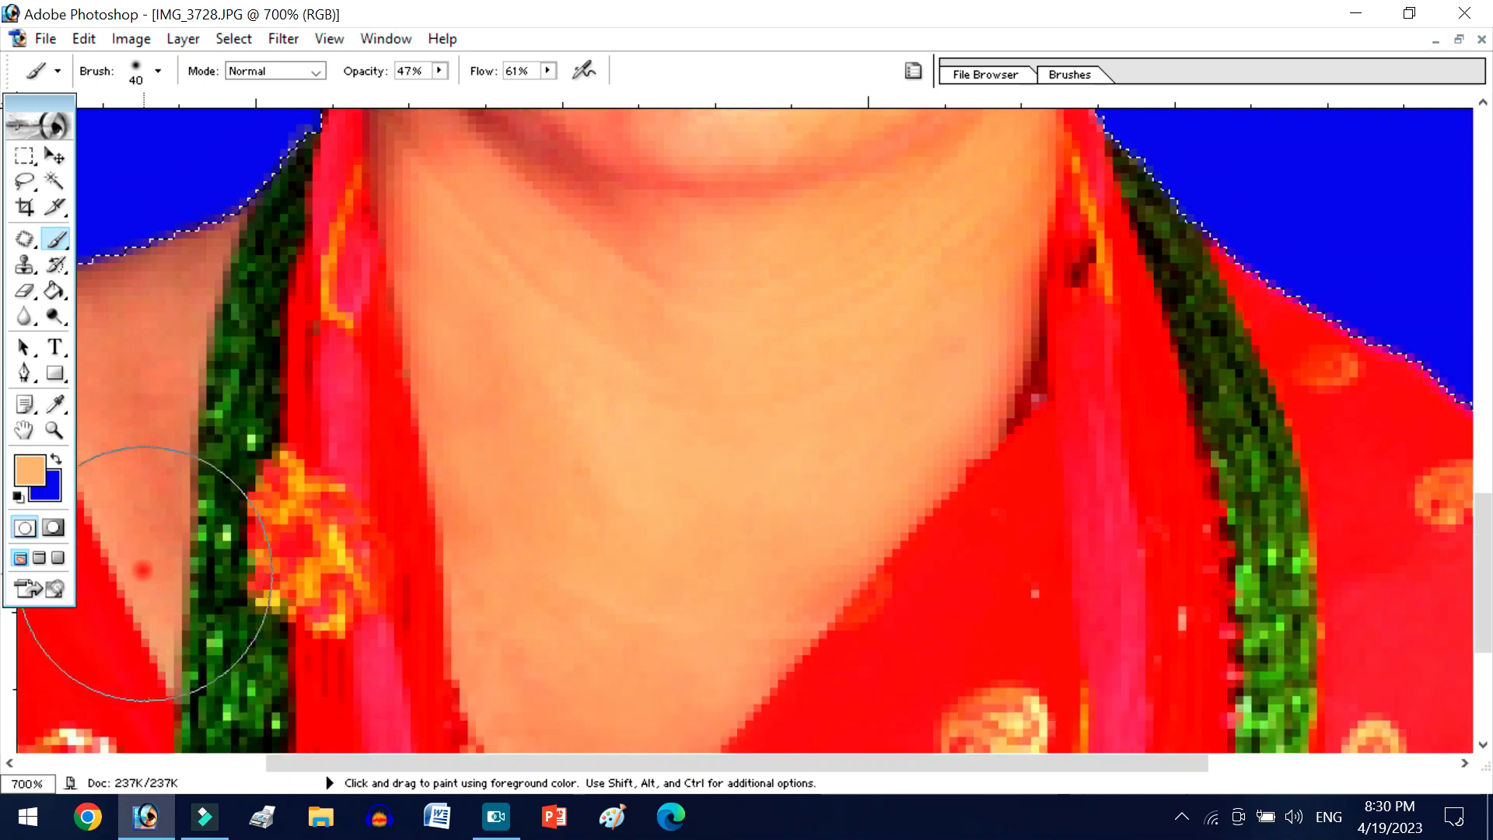
# - Reduce the Brush to 20 px and paint the sampled skin tone over the bare shoulder beside the green necklace
pyautogui.hotkey('ctrl', '-')
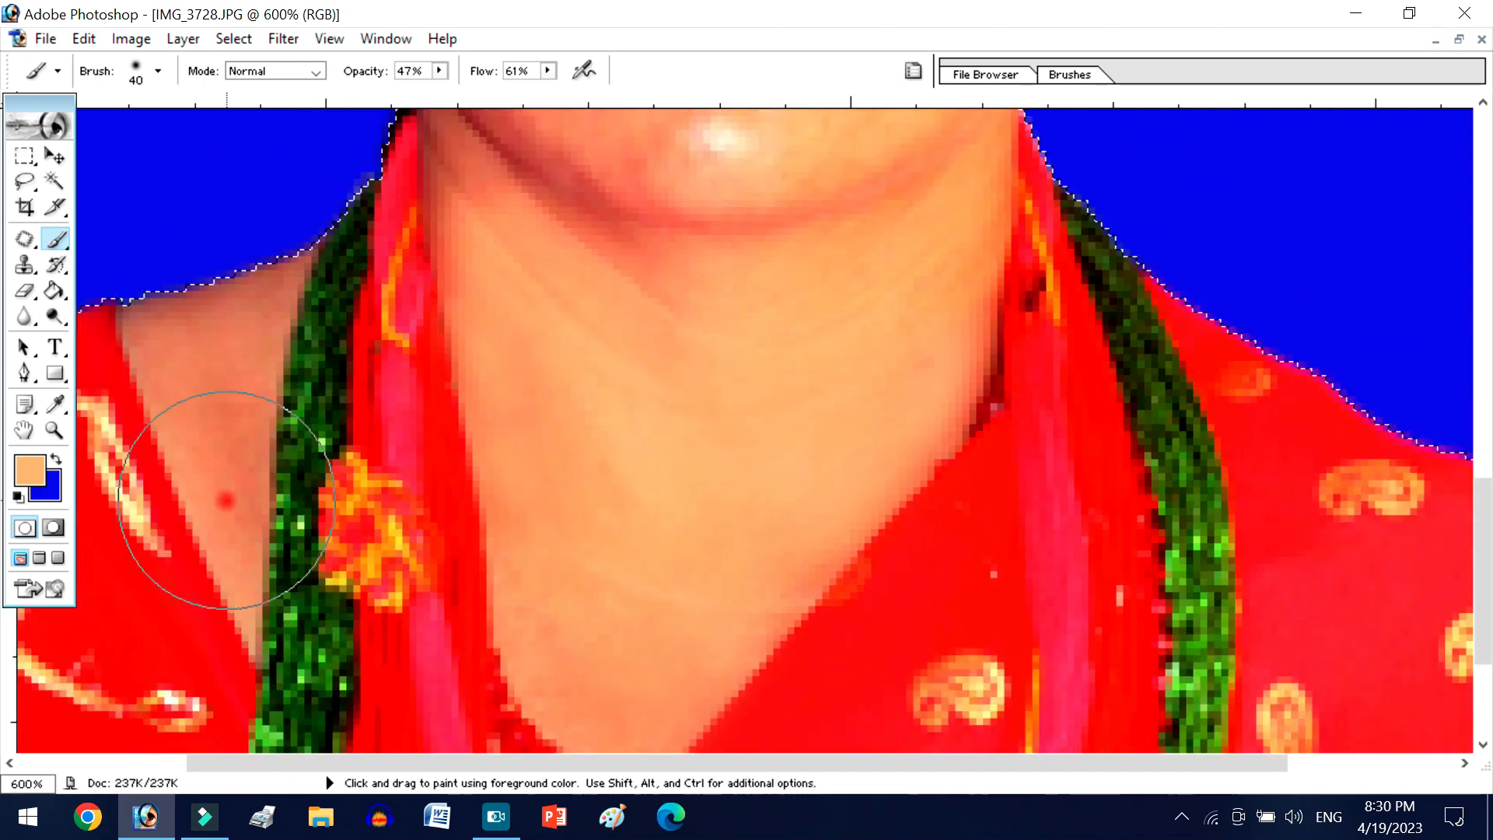
pyautogui.press('[')
pyautogui.press('[')
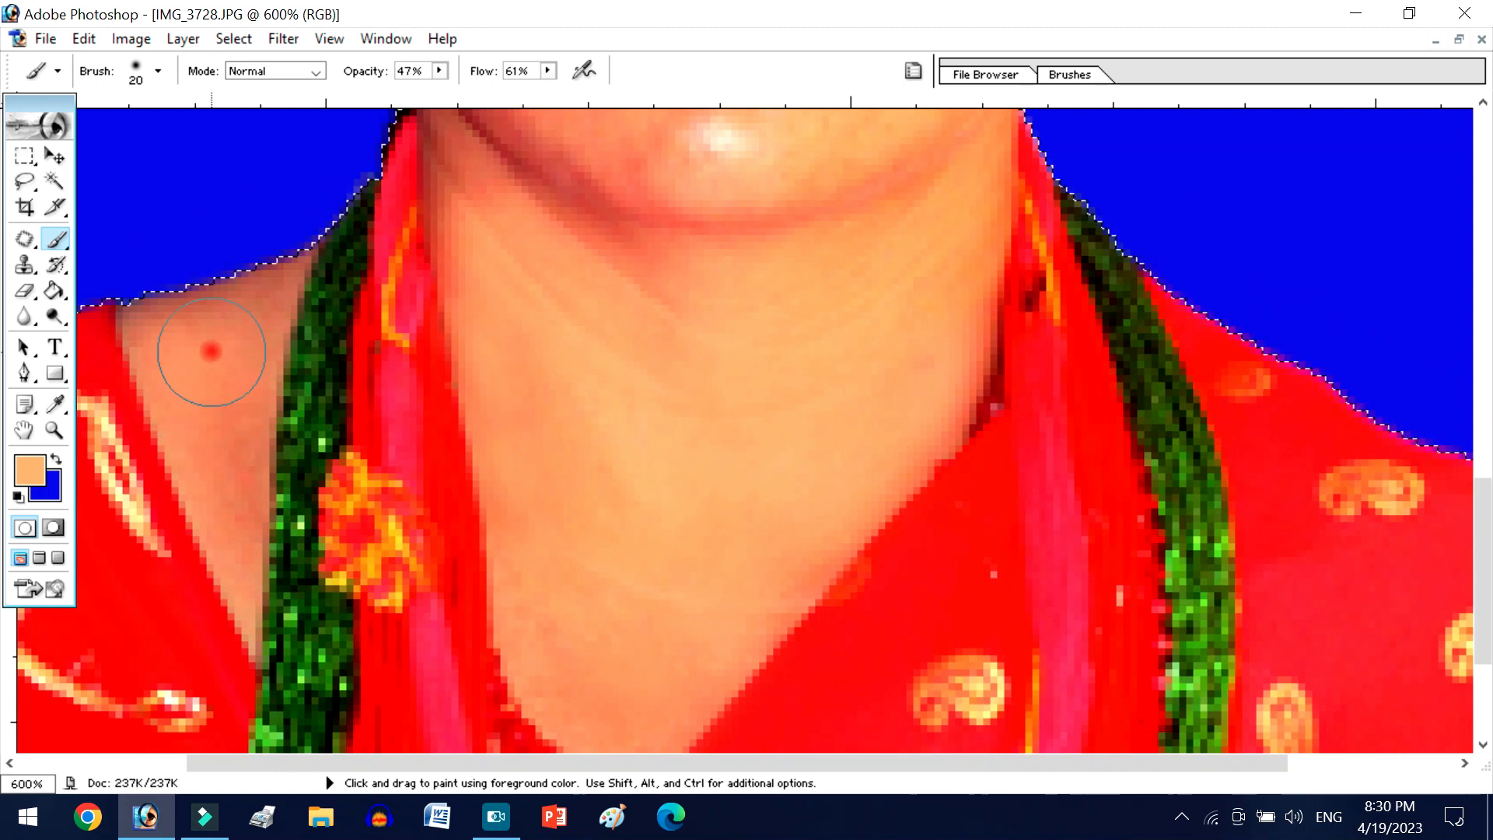
pyautogui.moveTo(171, 296)
pyautogui.mouseDown()
pyautogui.moveTo(168, 406)
pyautogui.moveTo(223, 488)
pyautogui.moveTo(235, 440)
pyautogui.moveTo(241, 671)
pyautogui.mouseUp()
# - Paint over the neck creases and lighten the dark shadow under the chin with the 20 px Brush
pyautogui.scroll(2, 627, 586)
pyautogui.moveTo(627, 586)
pyautogui.mouseDown()
pyautogui.moveTo(602, 524)
pyautogui.moveTo(473, 386)
pyautogui.moveTo(460, 293)
pyautogui.mouseUp()
pyautogui.scroll(2, 516, 456)
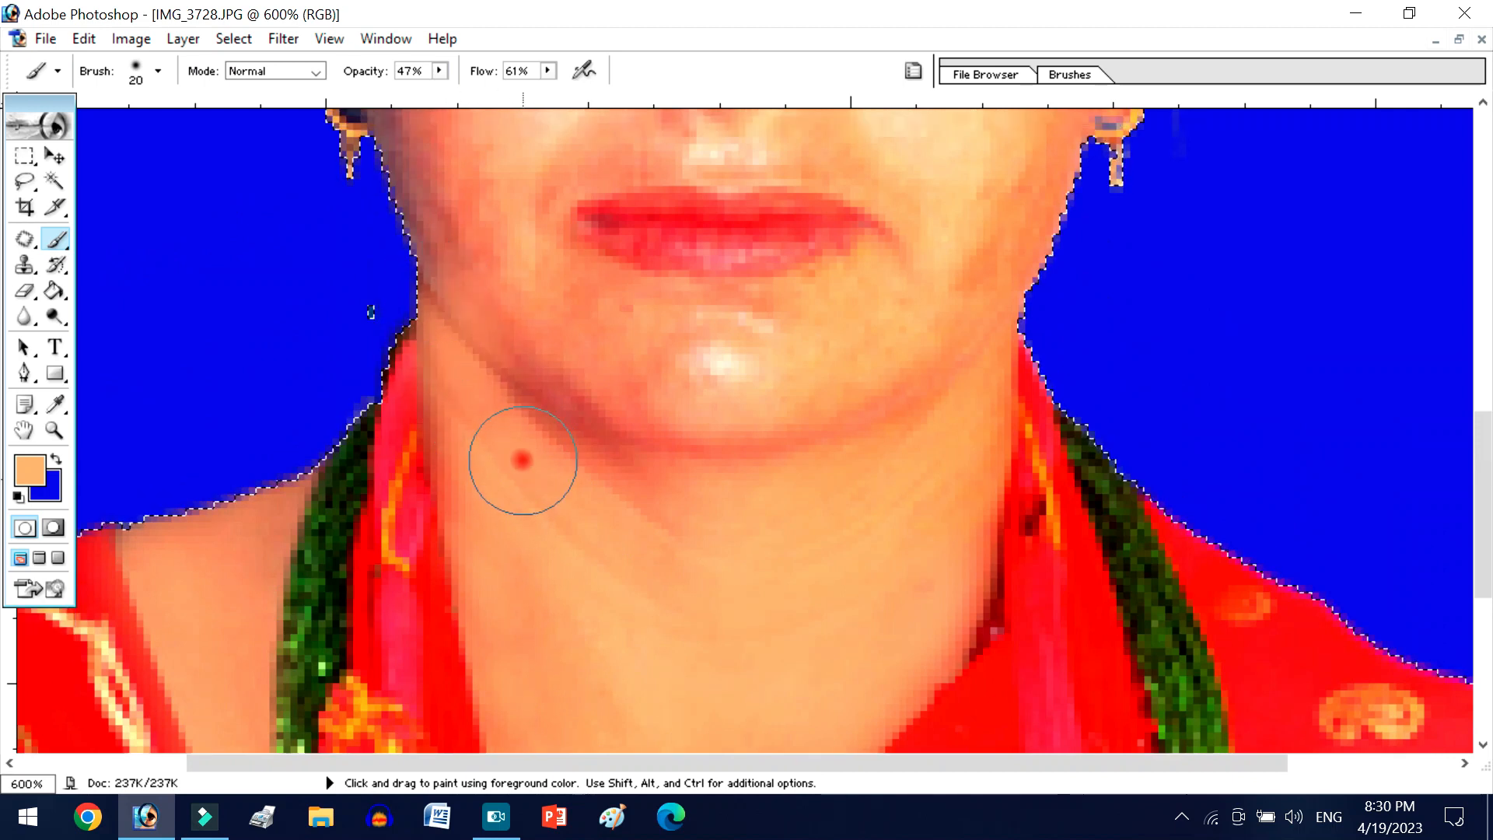
pyautogui.moveTo(566, 525)
pyautogui.mouseDown()
pyautogui.moveTo(740, 590)
pyautogui.moveTo(826, 490)
pyautogui.moveTo(669, 468)
pyautogui.mouseUp()
# - Sample a nearby skin tone and smooth the chin, jaw and lower cheek on the picture's left side
pyautogui.scroll(2, 700, 505)
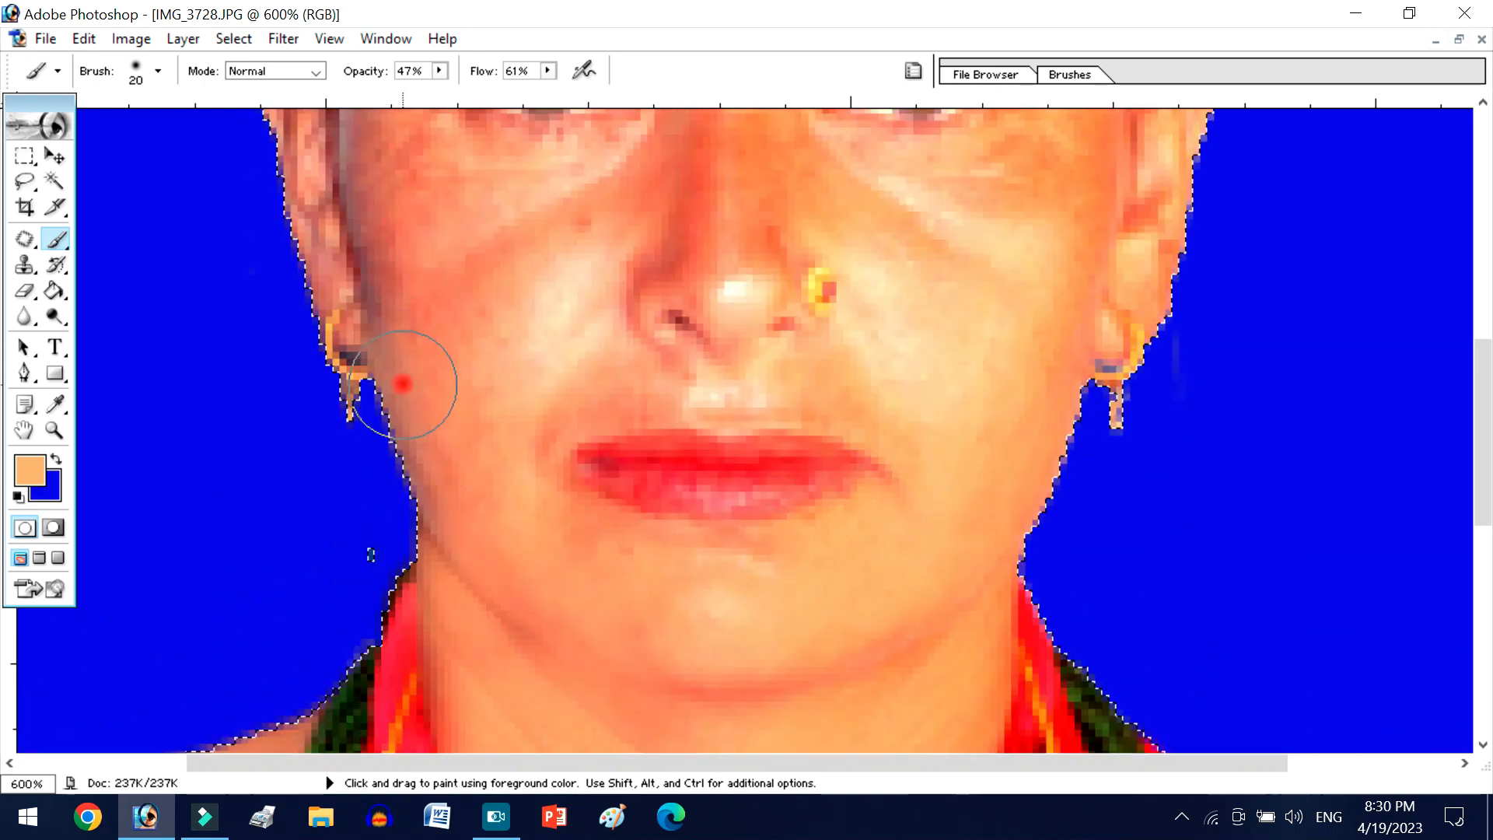
pyautogui.scroll(1, 471, 505)
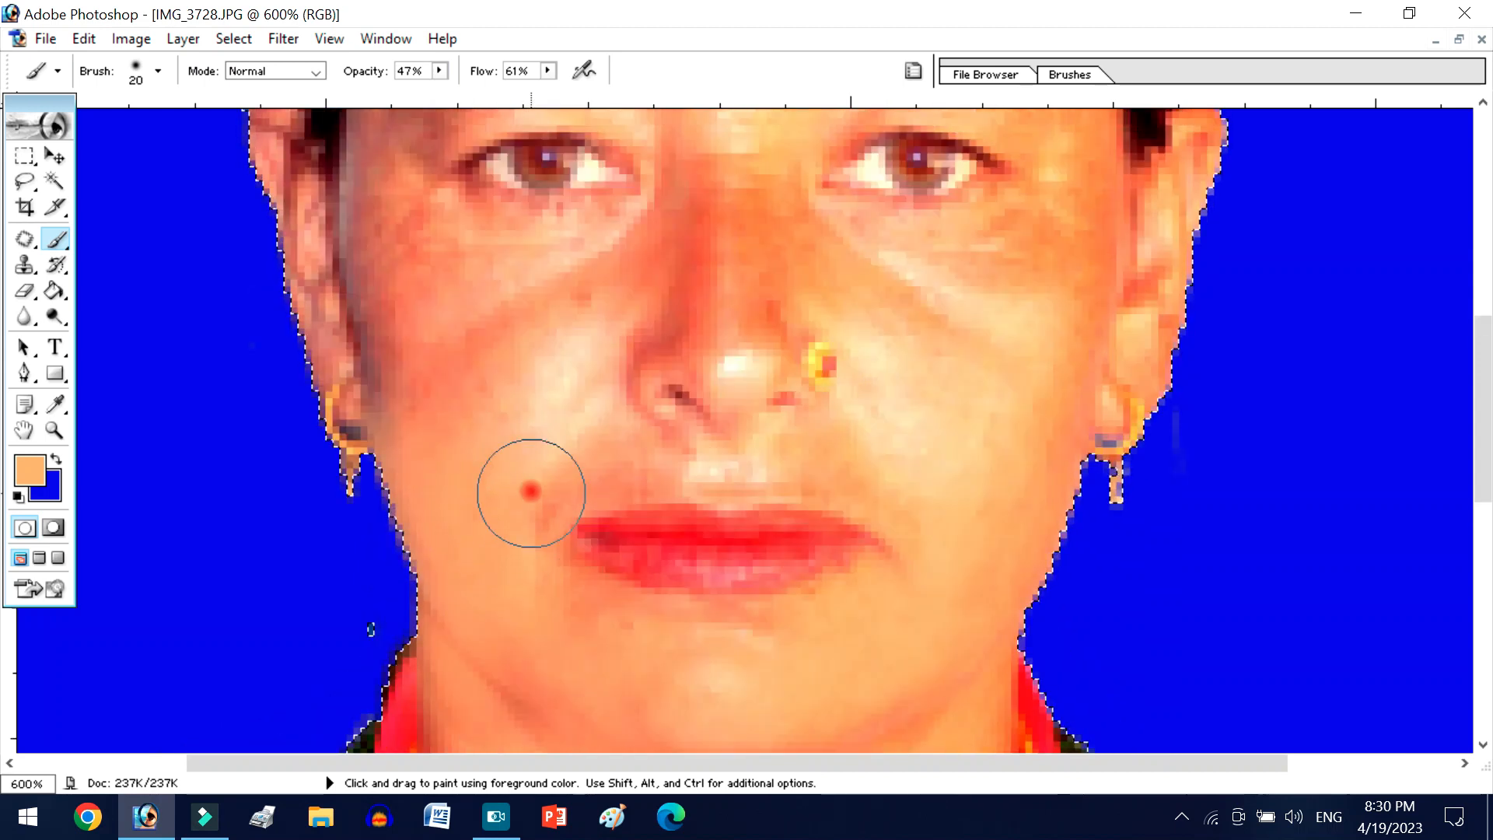
pyautogui.press('alt')
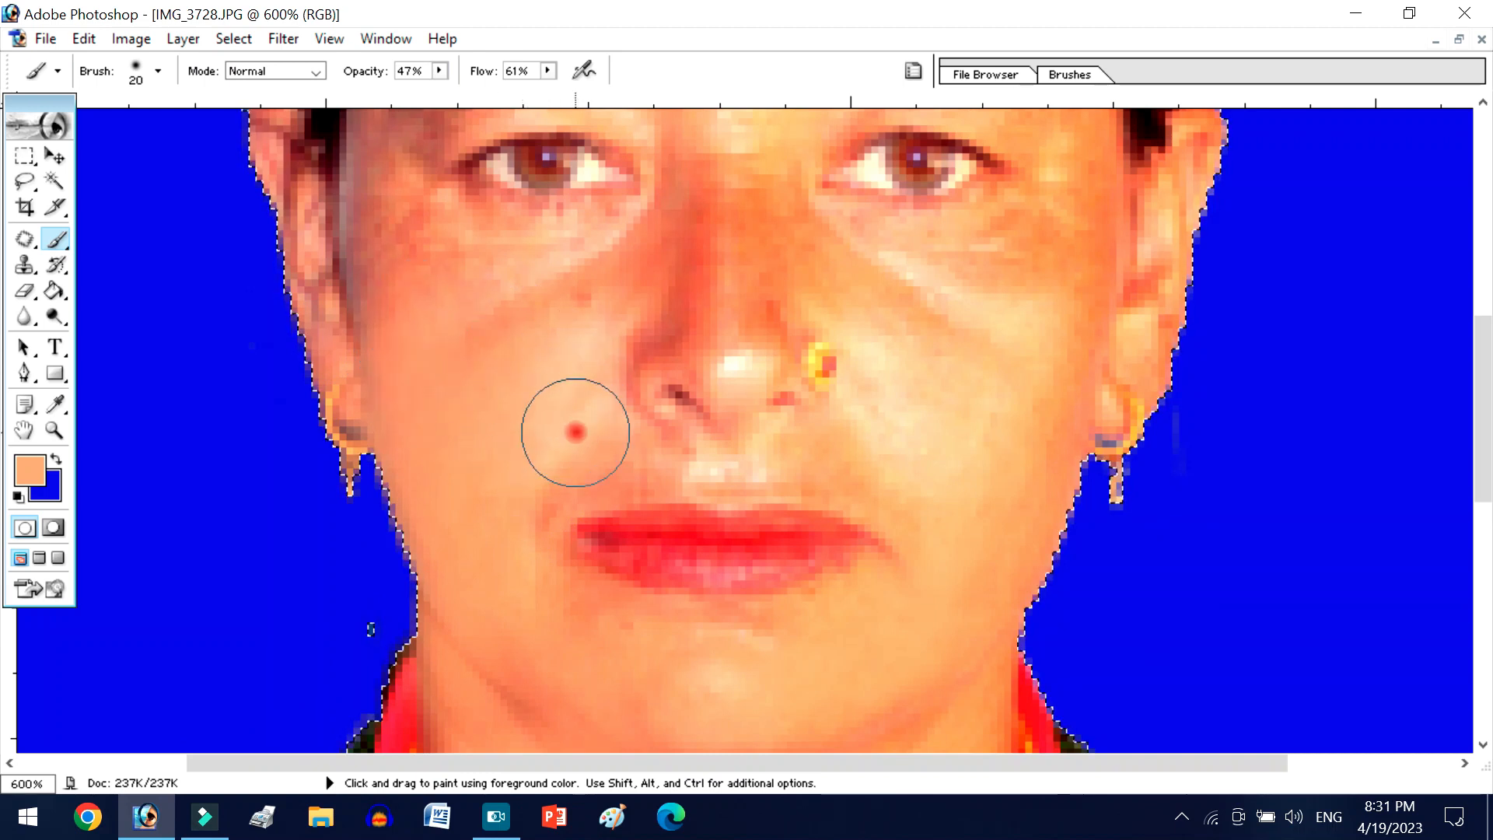
# - Reduce the Brush to 9 px and paint skin tone over the creases around the mouth corners and upper lip
pyautogui.scroll(-1, 622, 436)
pyautogui.press('[')
pyautogui.press('[')
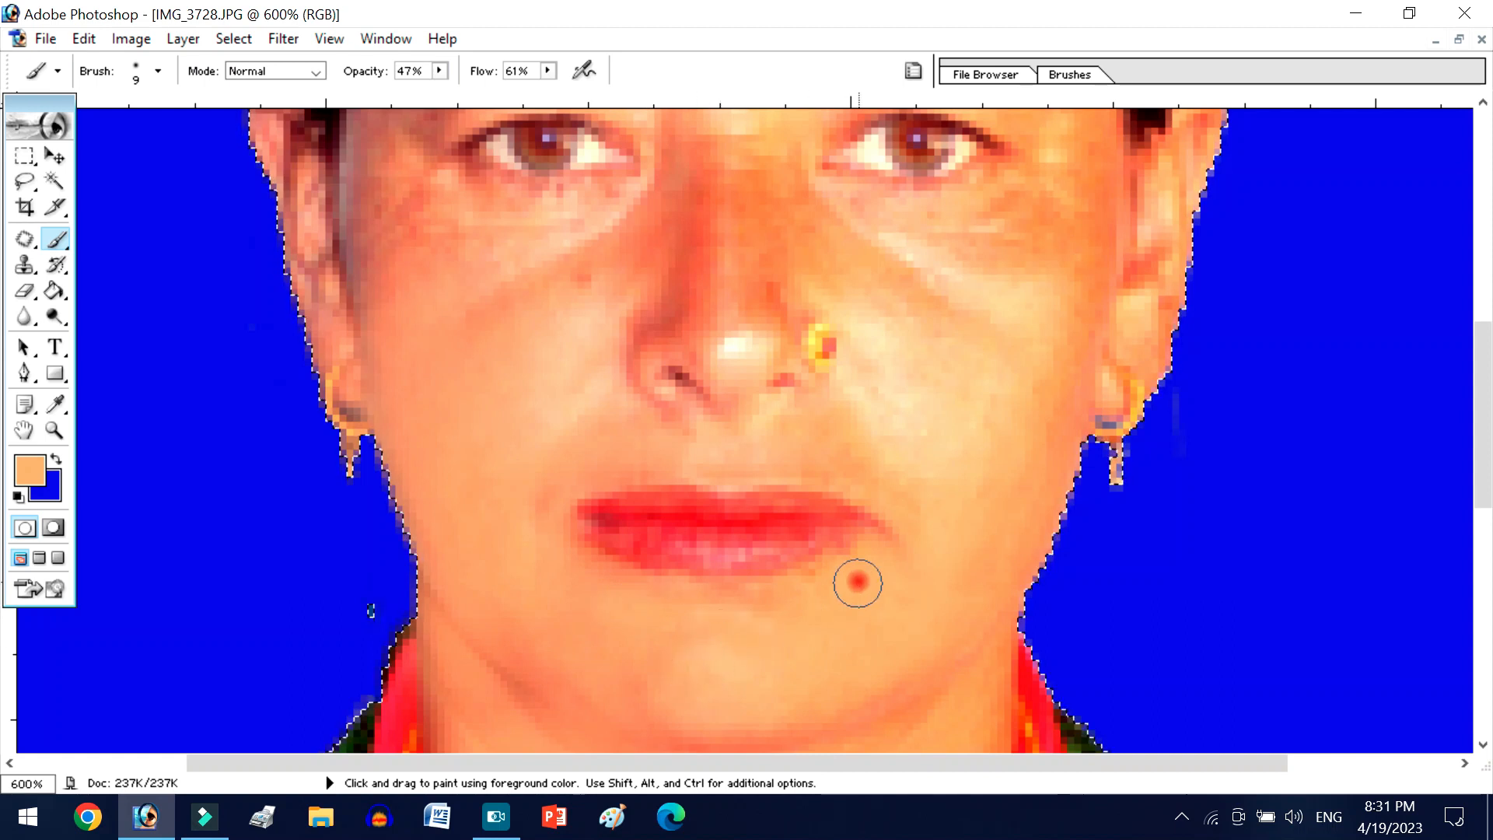
pyautogui.scroll(3, 853, 583)
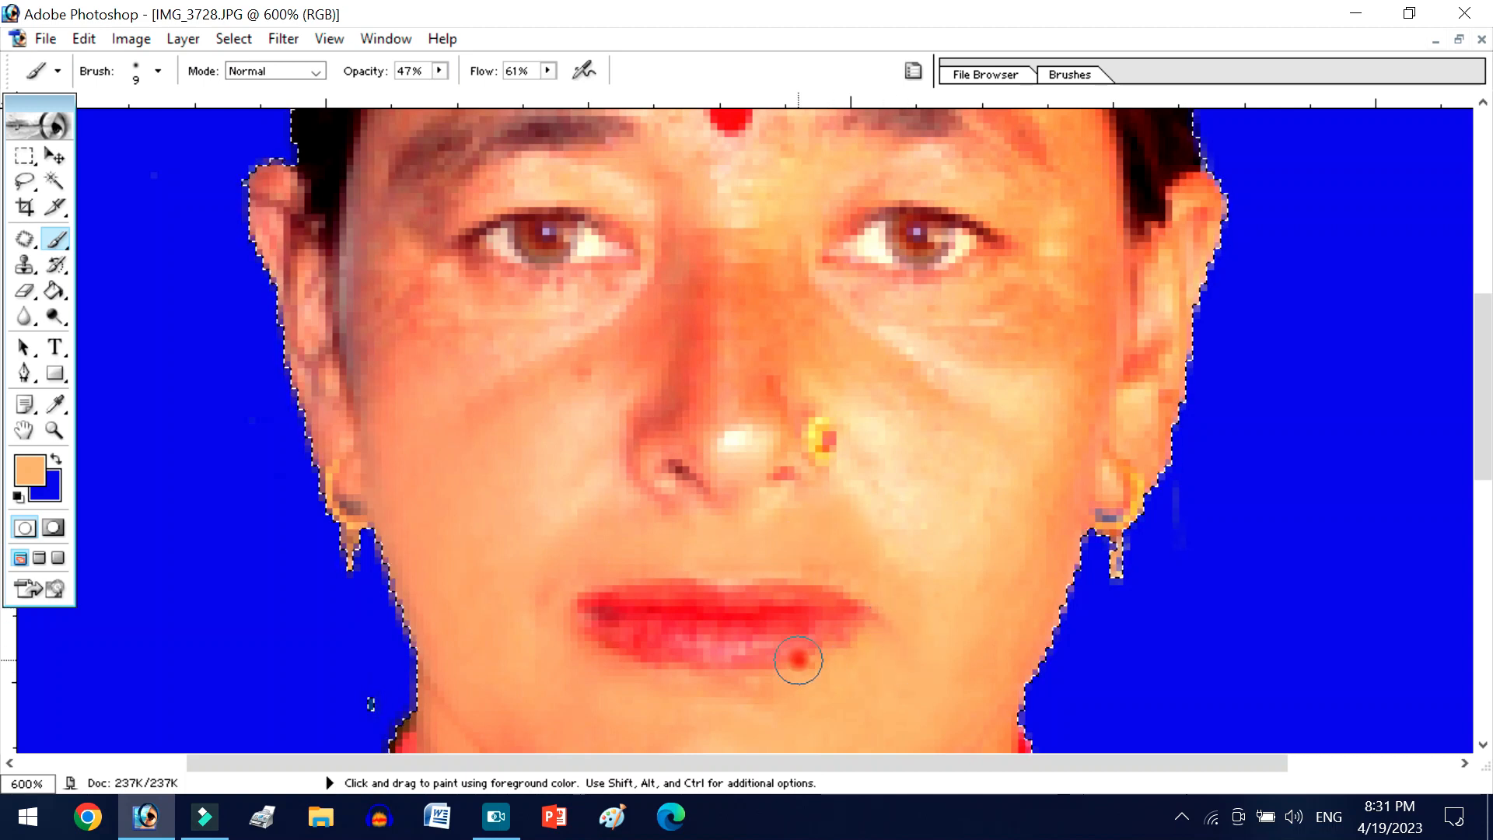
# - Sample red from the lips and paint both lips evenly with the 9 px Brush
pyautogui.scroll(-1, 796, 656)
pyautogui.press('alt')
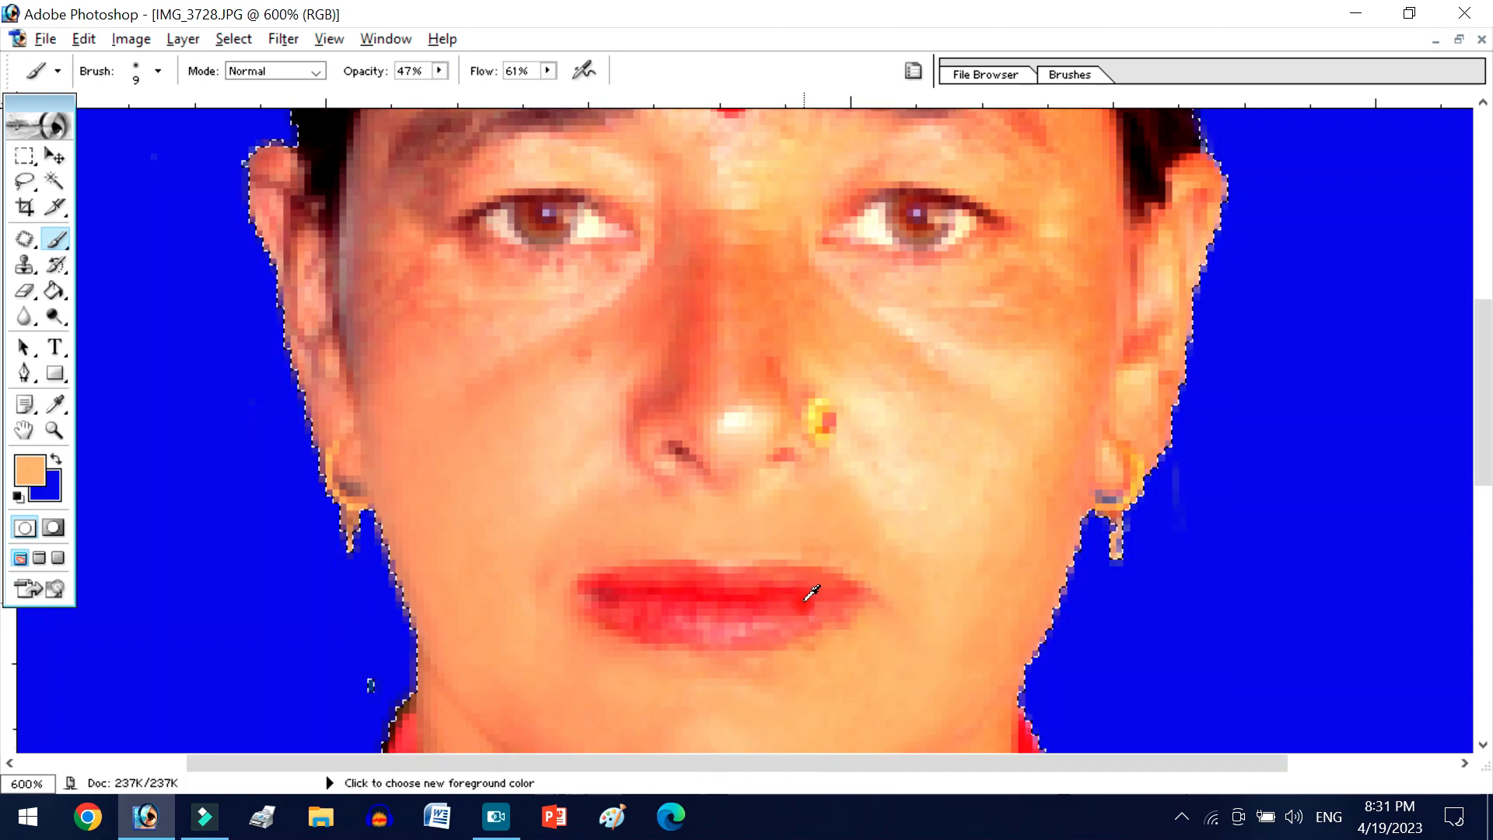
pyautogui.keyDown('alt'); pyautogui.click(799, 602); pyautogui.keyUp('alt')
pyautogui.moveTo(776, 618); pyautogui.dragTo(711, 623)
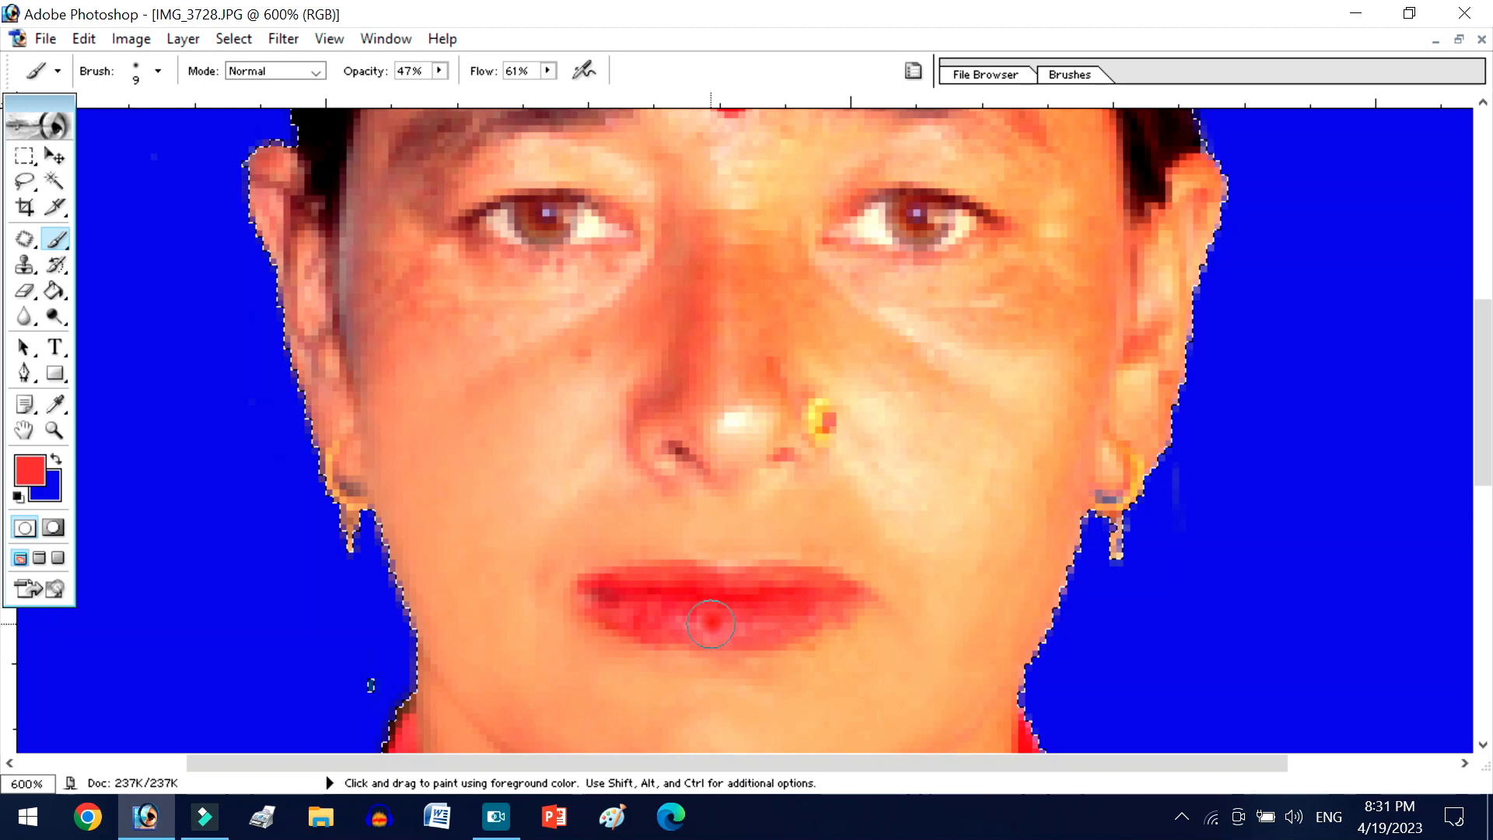
pyautogui.moveTo(584, 590)
pyautogui.mouseDown()
pyautogui.moveTo(730, 608)
pyautogui.moveTo(825, 588)
pyautogui.mouseUp()
pyautogui.moveTo(726, 584)
pyautogui.mouseDown()
pyautogui.moveTo(674, 573)
pyautogui.moveTo(667, 599)
pyautogui.moveTo(772, 631)
pyautogui.moveTo(659, 607)
pyautogui.mouseUp()
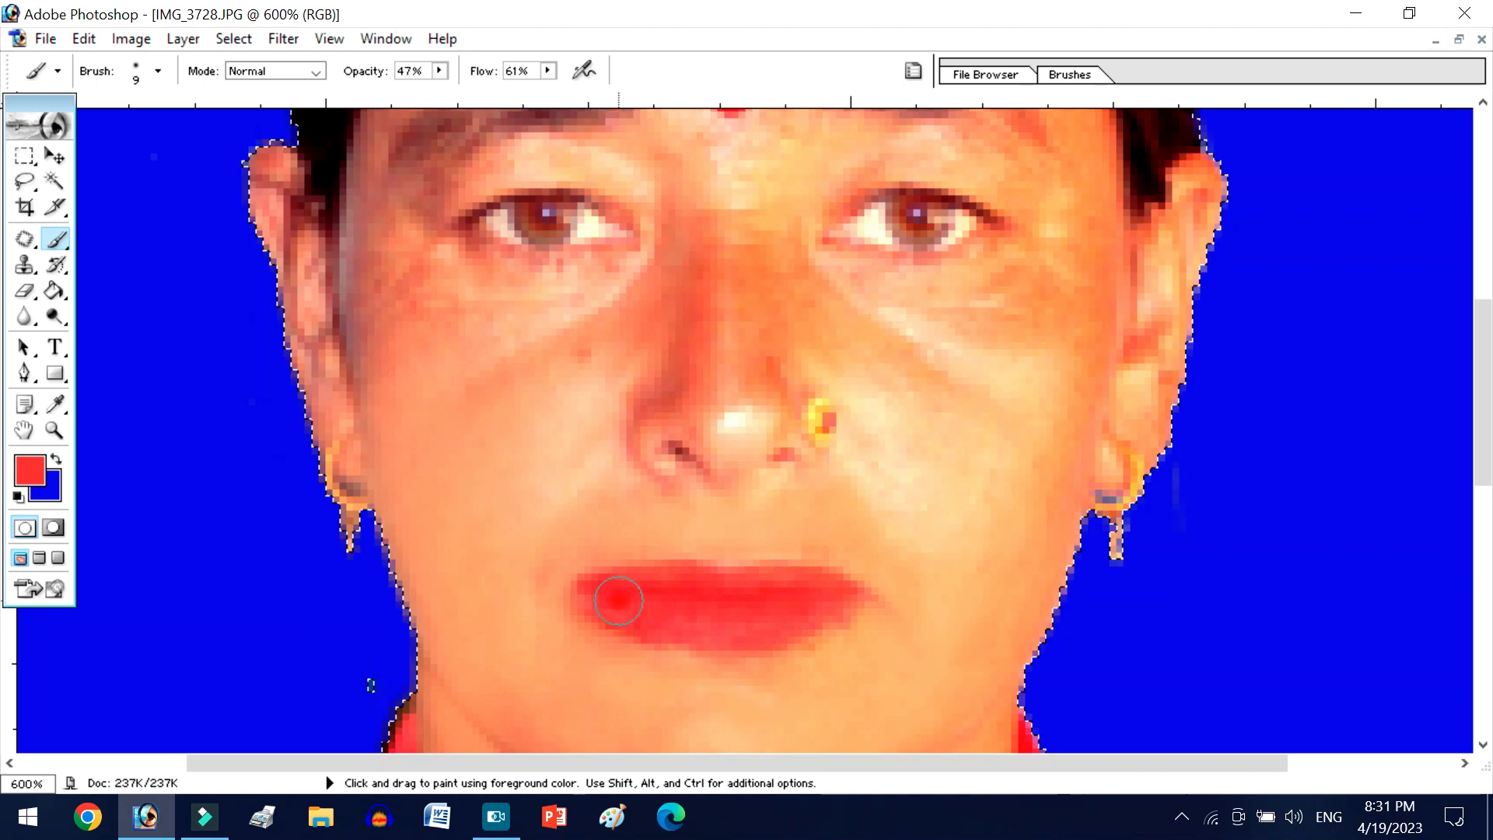
# - Sample a light cheek tone, enlarge the Brush to 30 px and smooth the picture's right cheek, jaw and chin
pyautogui.scroll(3, 618, 601)
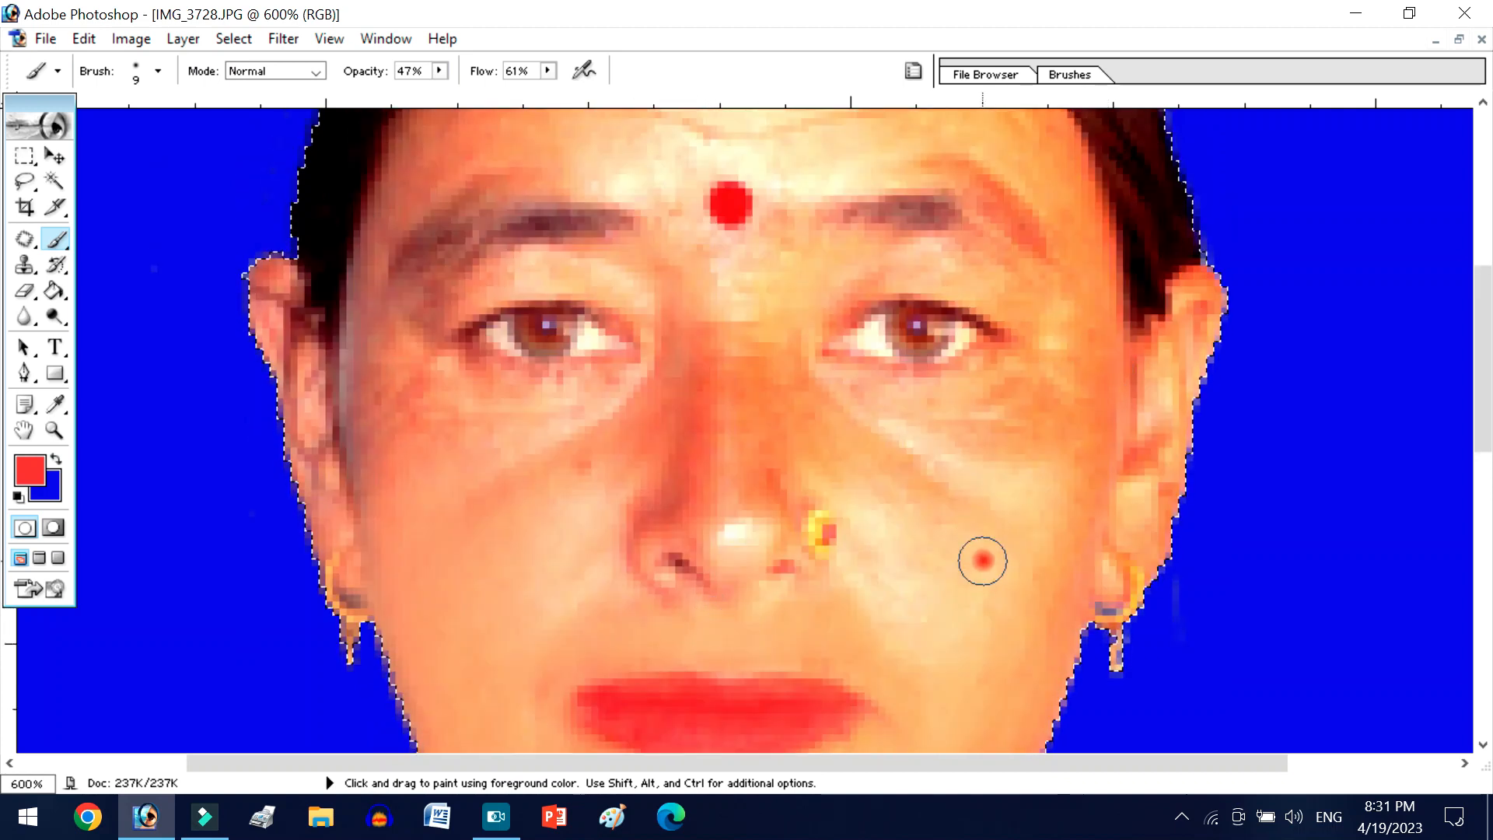
pyautogui.keyDown('alt'); pyautogui.click(981, 552); pyautogui.keyUp('alt')
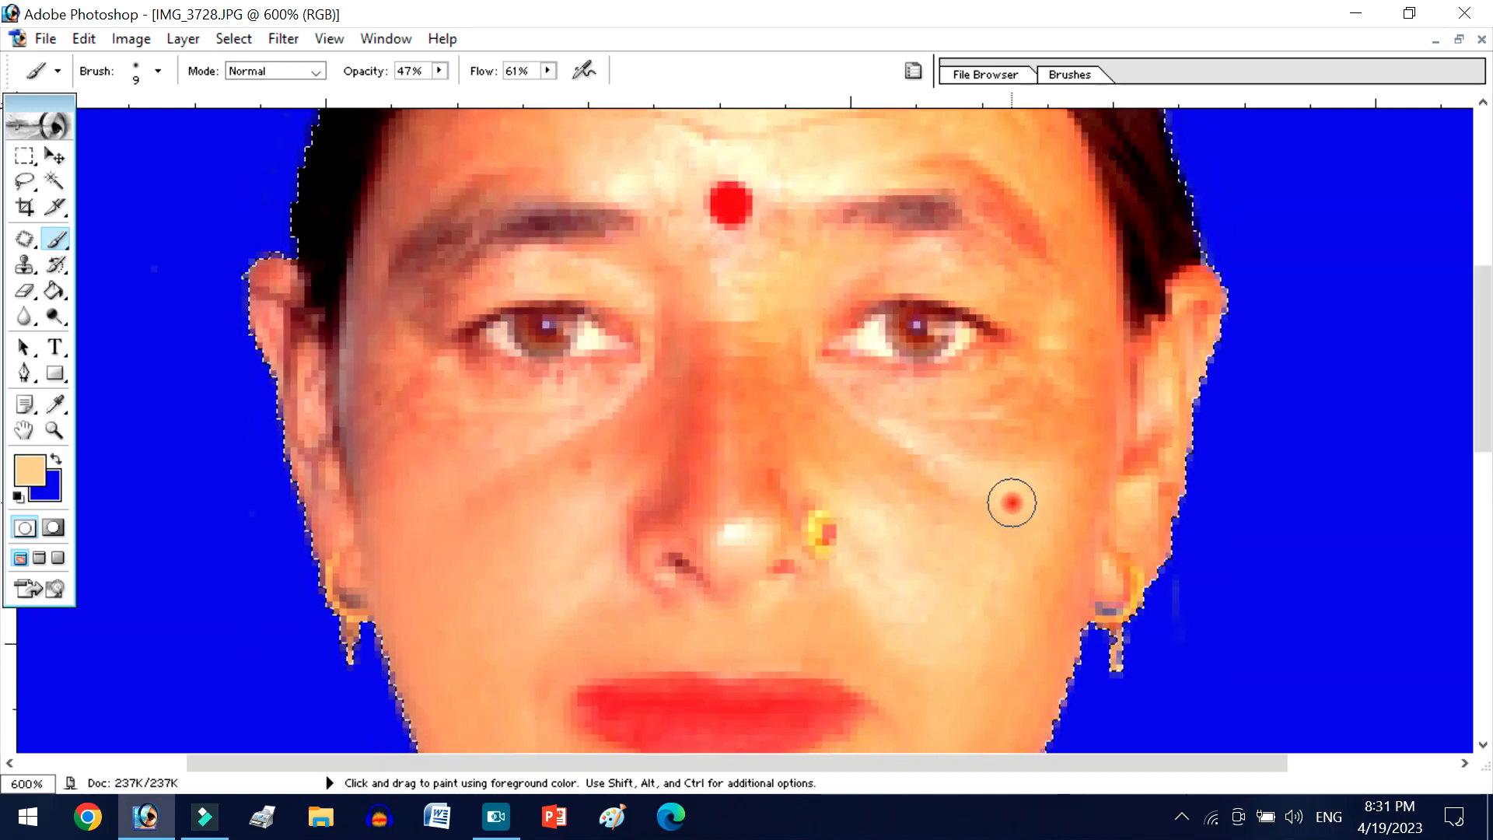
pyautogui.press(']')
pyautogui.press(']')
pyautogui.press(']')
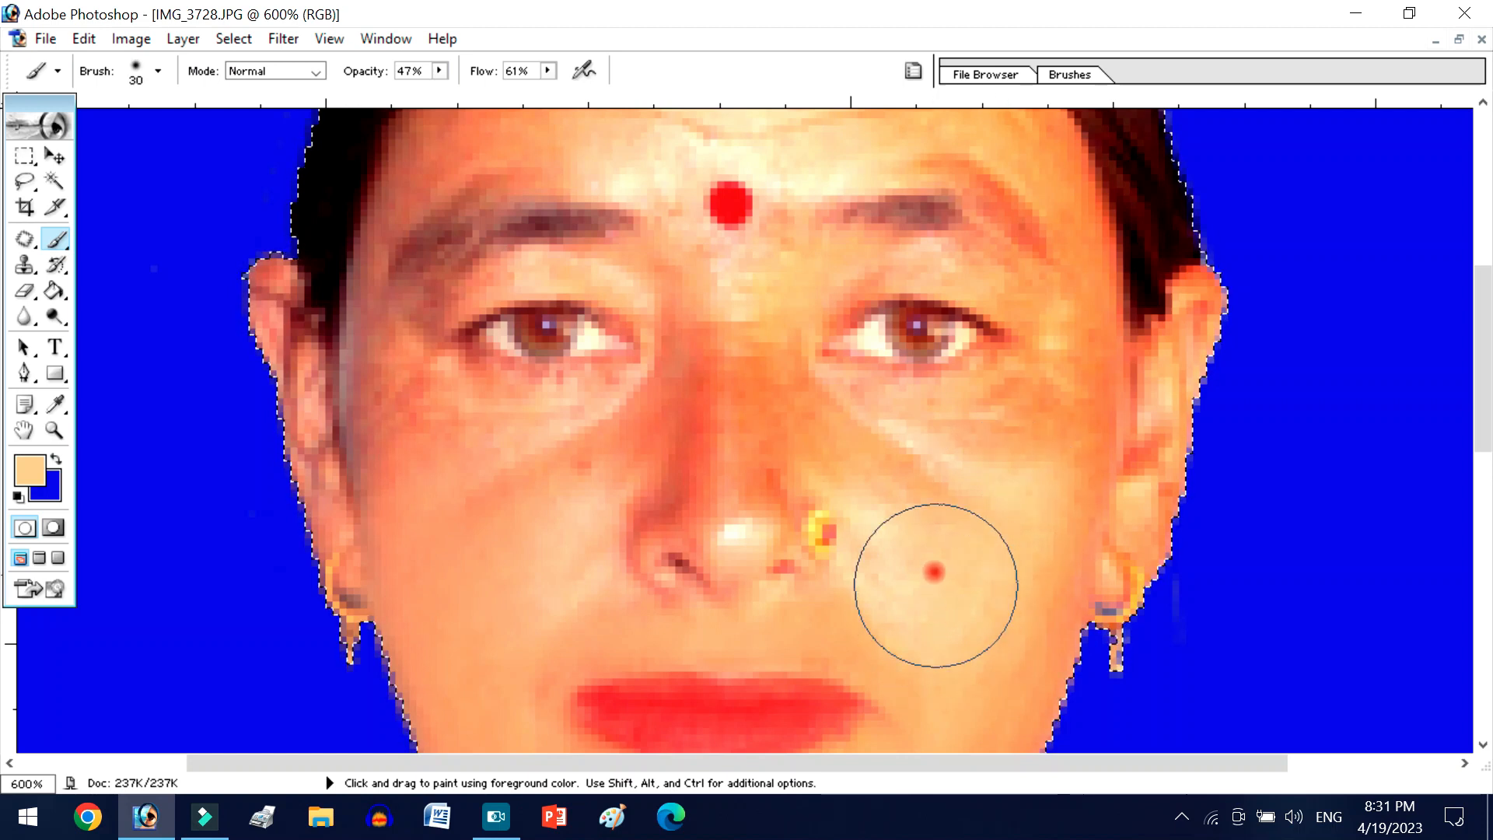
pyautogui.scroll(-2, 985, 653)
pyautogui.scroll(-2, 959, 627)
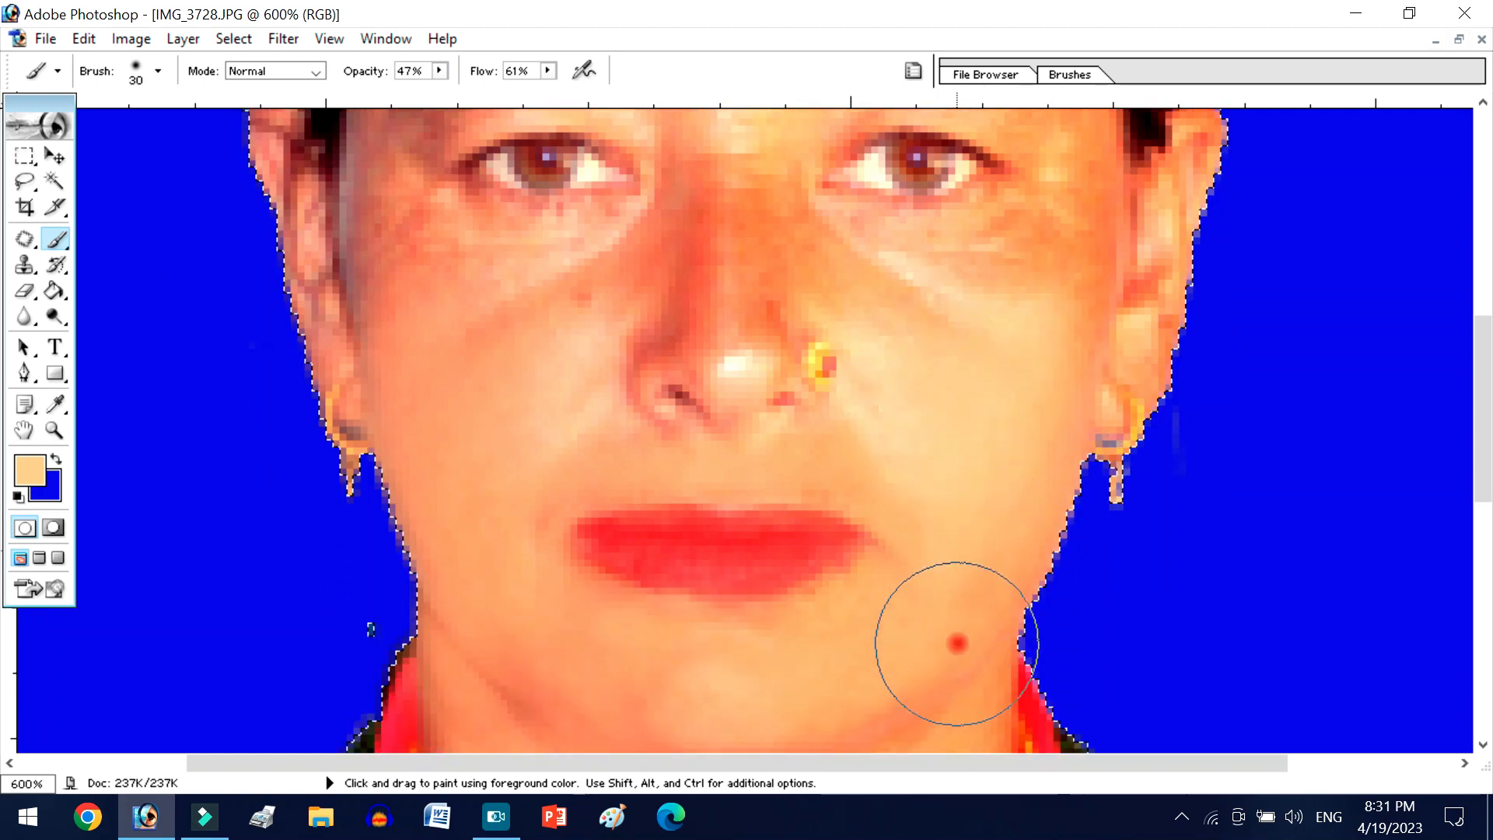
pyautogui.scroll(-2, 867, 630)
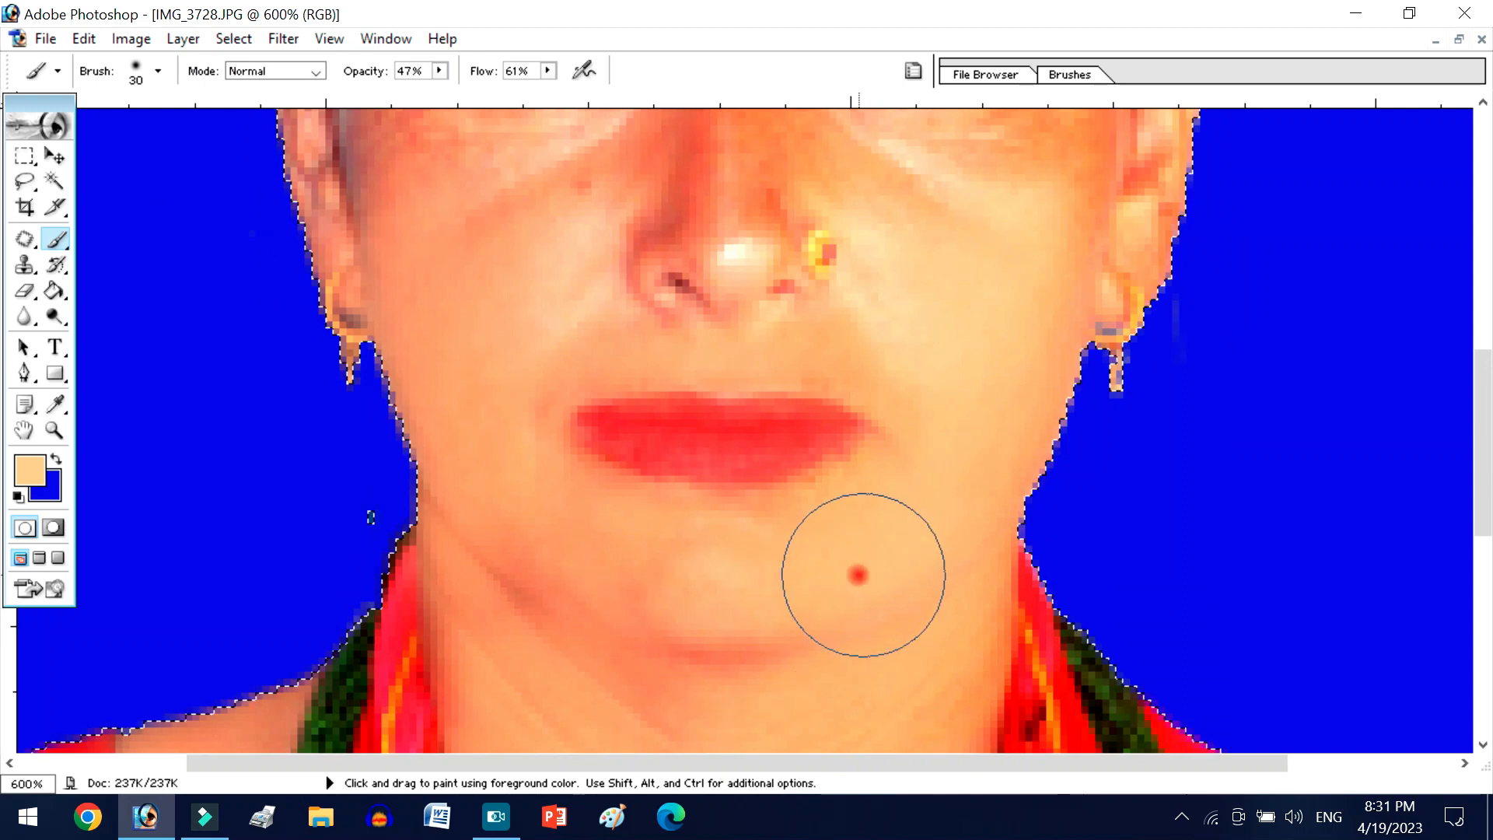
pyautogui.scroll(-3, 769, 573)
# - Lower the Brush opacity to 28% and lightly paint over the skin beneath the eye on the picture's right side
pyautogui.hotkey('ctrl', '-')
pyautogui.hotkey('ctrl', '-')
pyautogui.hotkey('ctrl', '-')
pyautogui.hotkey('ctrl', '-')
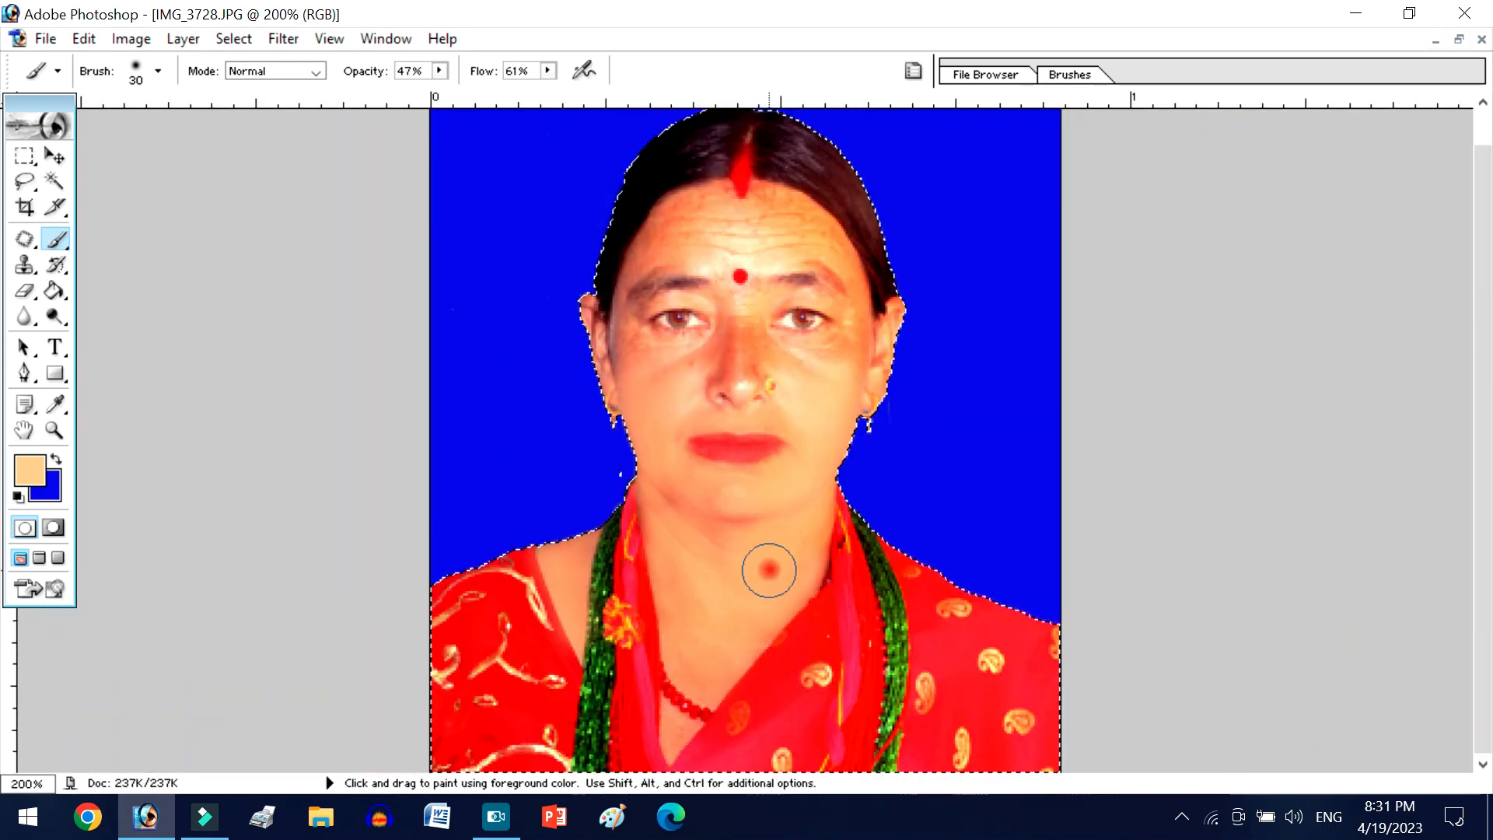
pyautogui.hotkey('ctrl', '+')
pyautogui.hotkey('ctrl', '+')
pyautogui.hotkey('ctrl', '+')
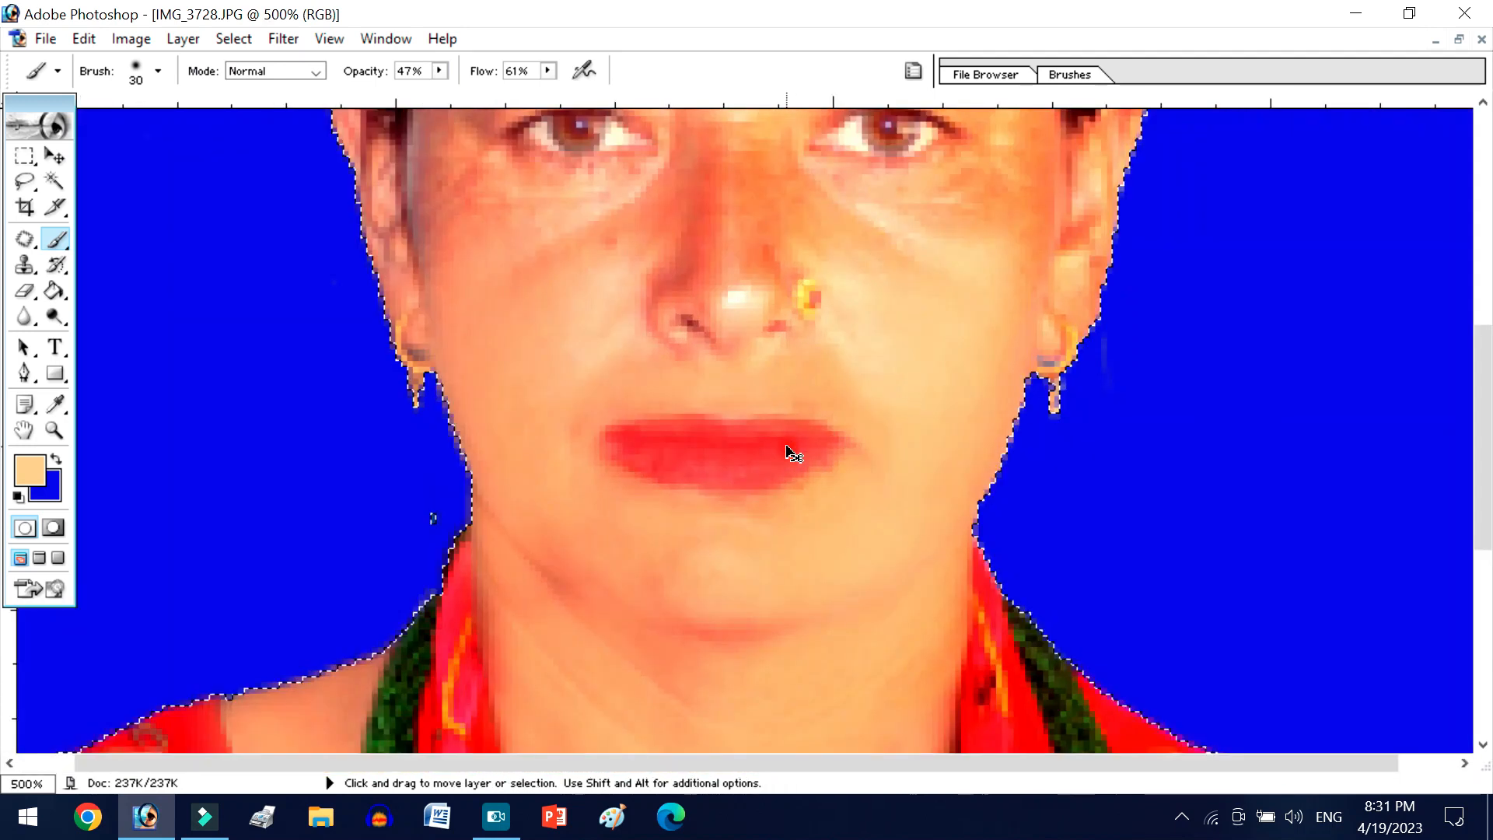
pyautogui.hotkey('ctrl', '+')
pyautogui.scroll(3, 850, 406)
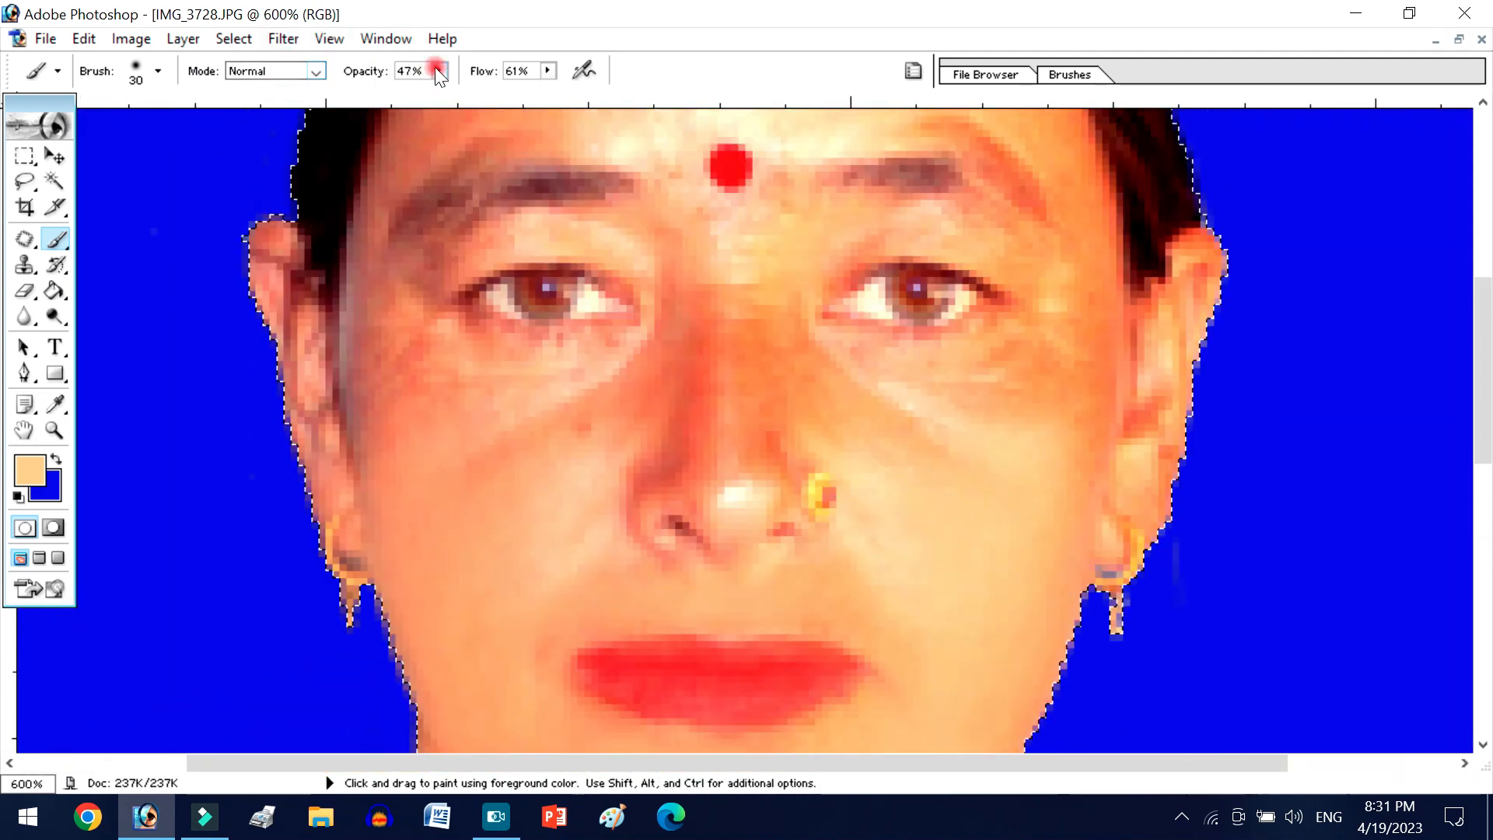
pyautogui.moveTo(436, 66); pyautogui.dragTo(417, 86)
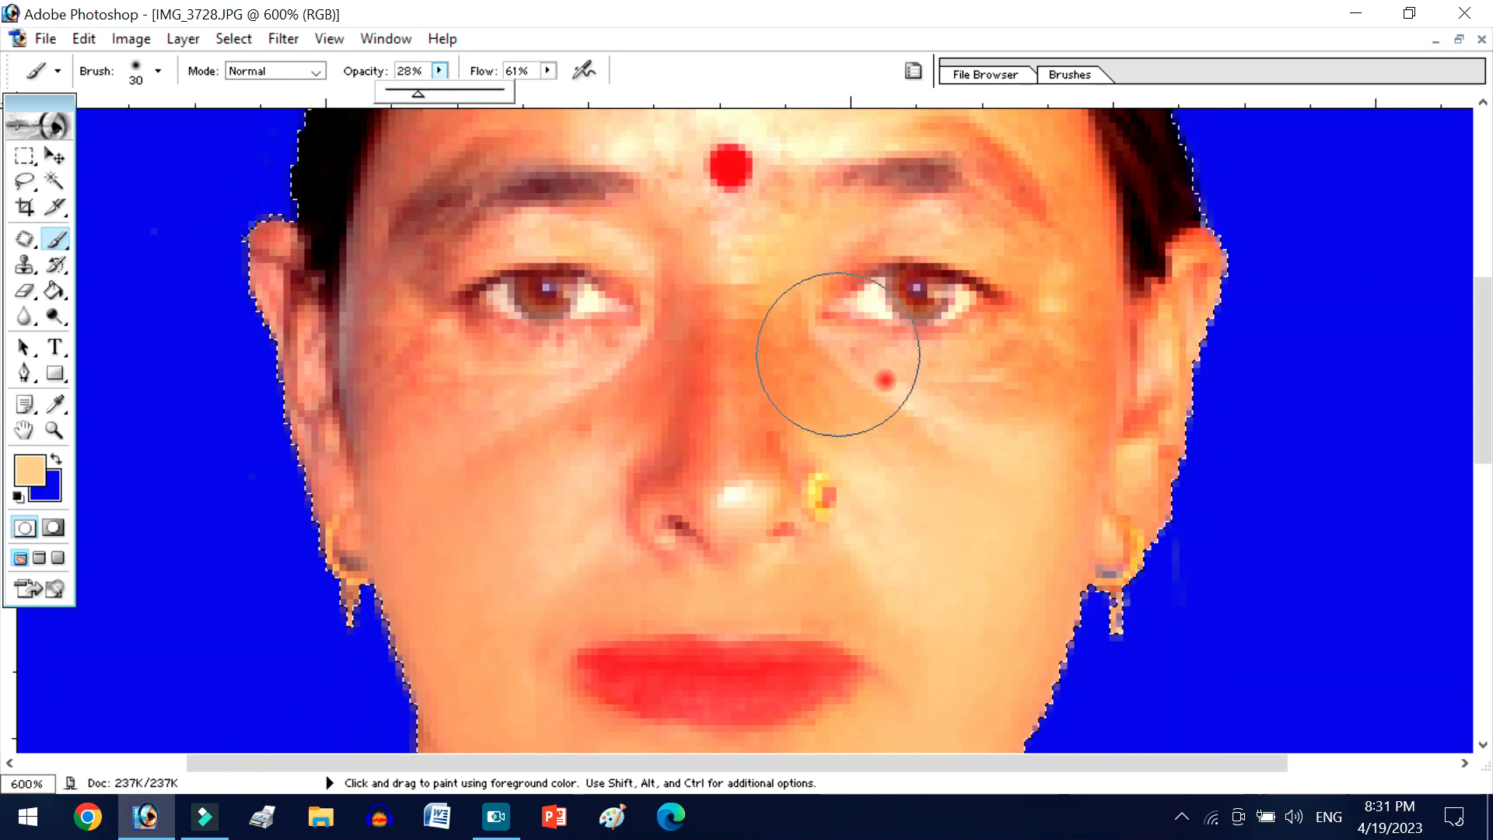
pyautogui.scroll(-3, 1031, 385)
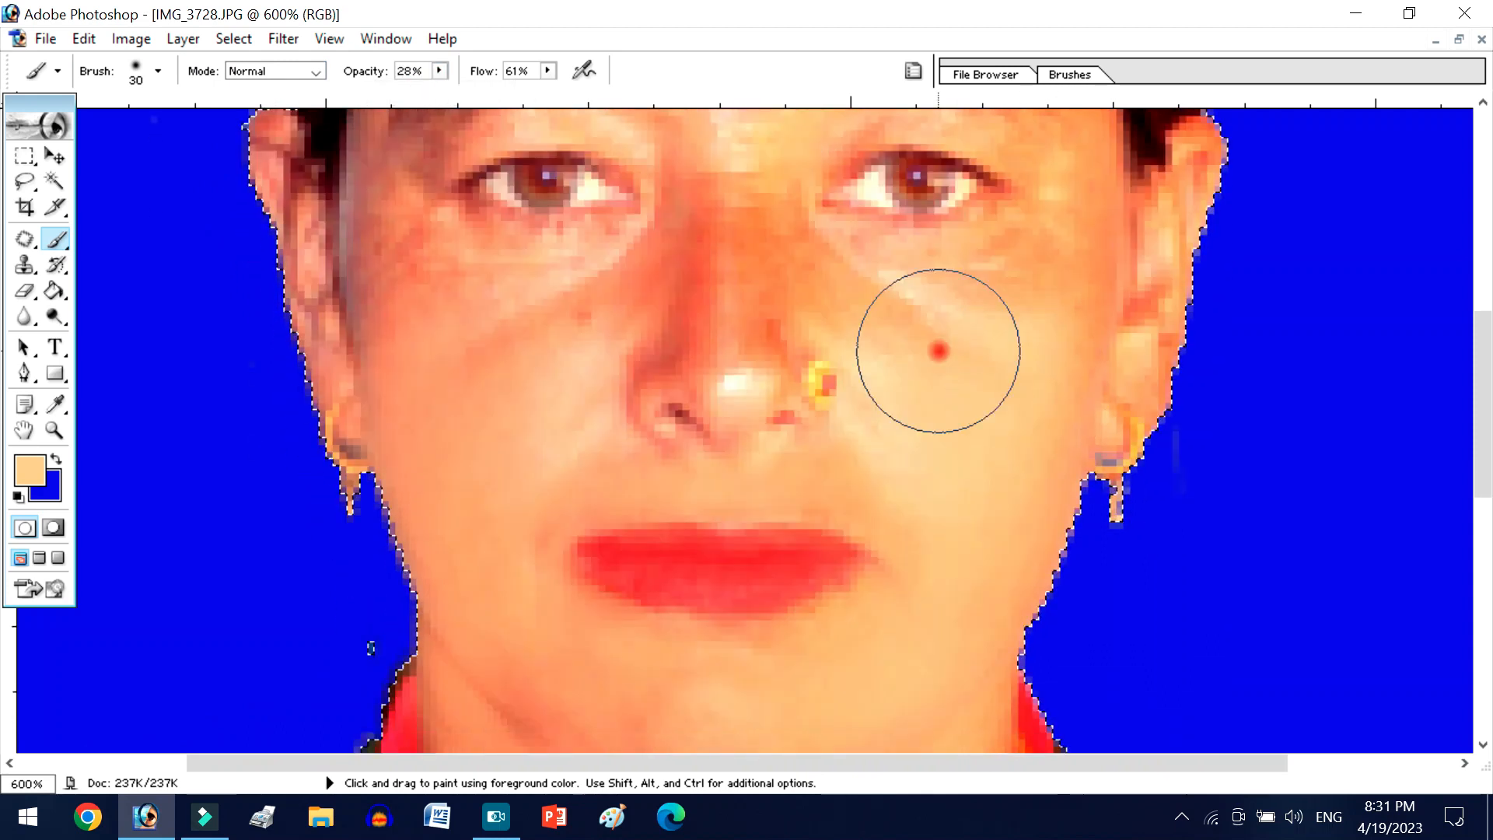
# - Soften the forehead wrinkles by painting across them with the 30 px Brush at 28% opacity
pyautogui.scroll(6, 850, 293)
pyautogui.scroll(2, 836, 313)
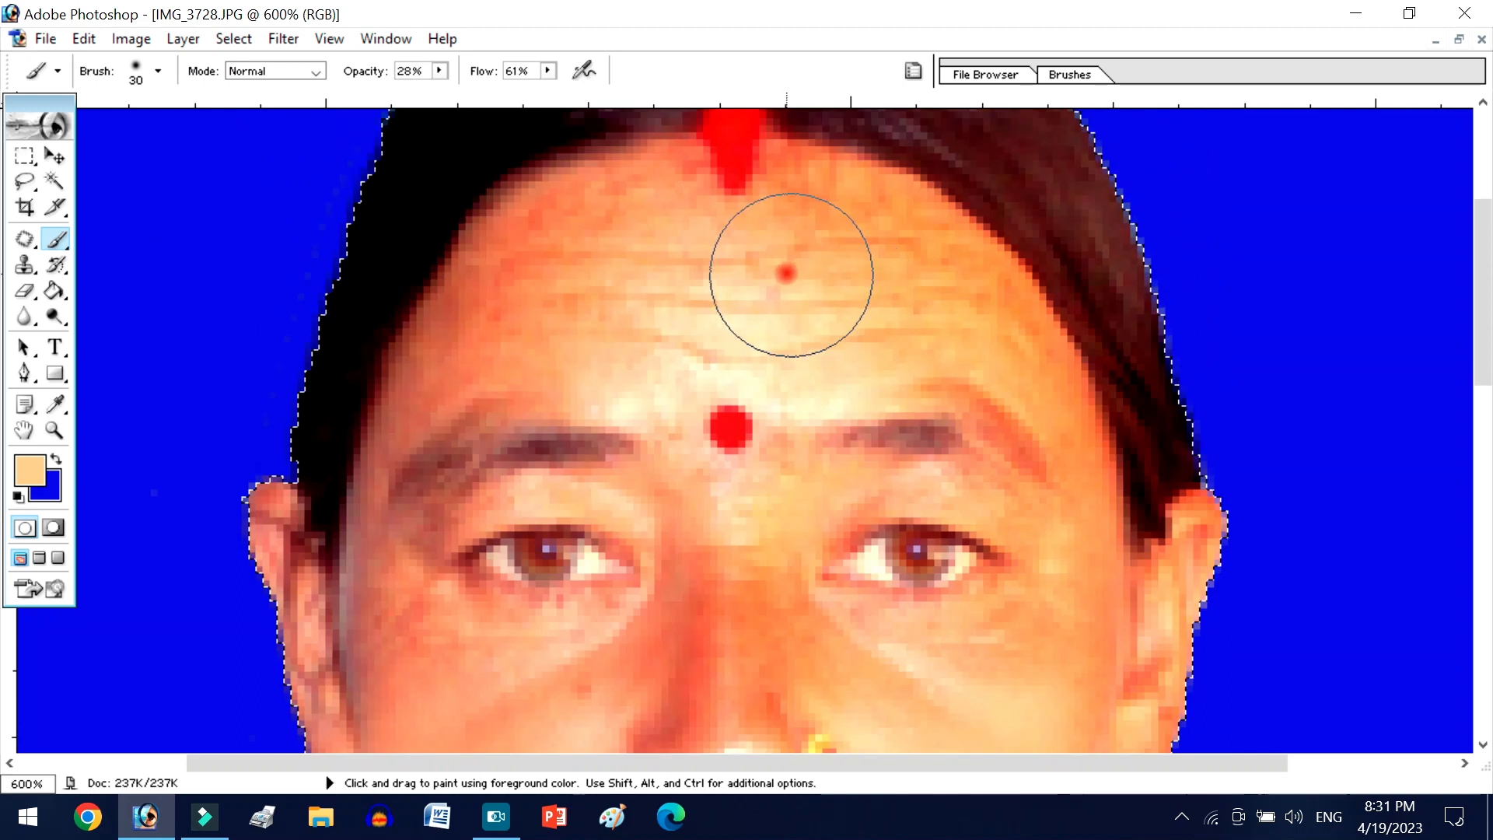
pyautogui.moveTo(625, 244)
pyautogui.mouseDown()
pyautogui.moveTo(581, 217)
pyautogui.moveTo(712, 227)
pyautogui.moveTo(723, 290)
pyautogui.moveTo(839, 290)
pyautogui.moveTo(899, 220)
pyautogui.moveTo(889, 293)
pyautogui.moveTo(915, 349)
pyautogui.mouseUp()
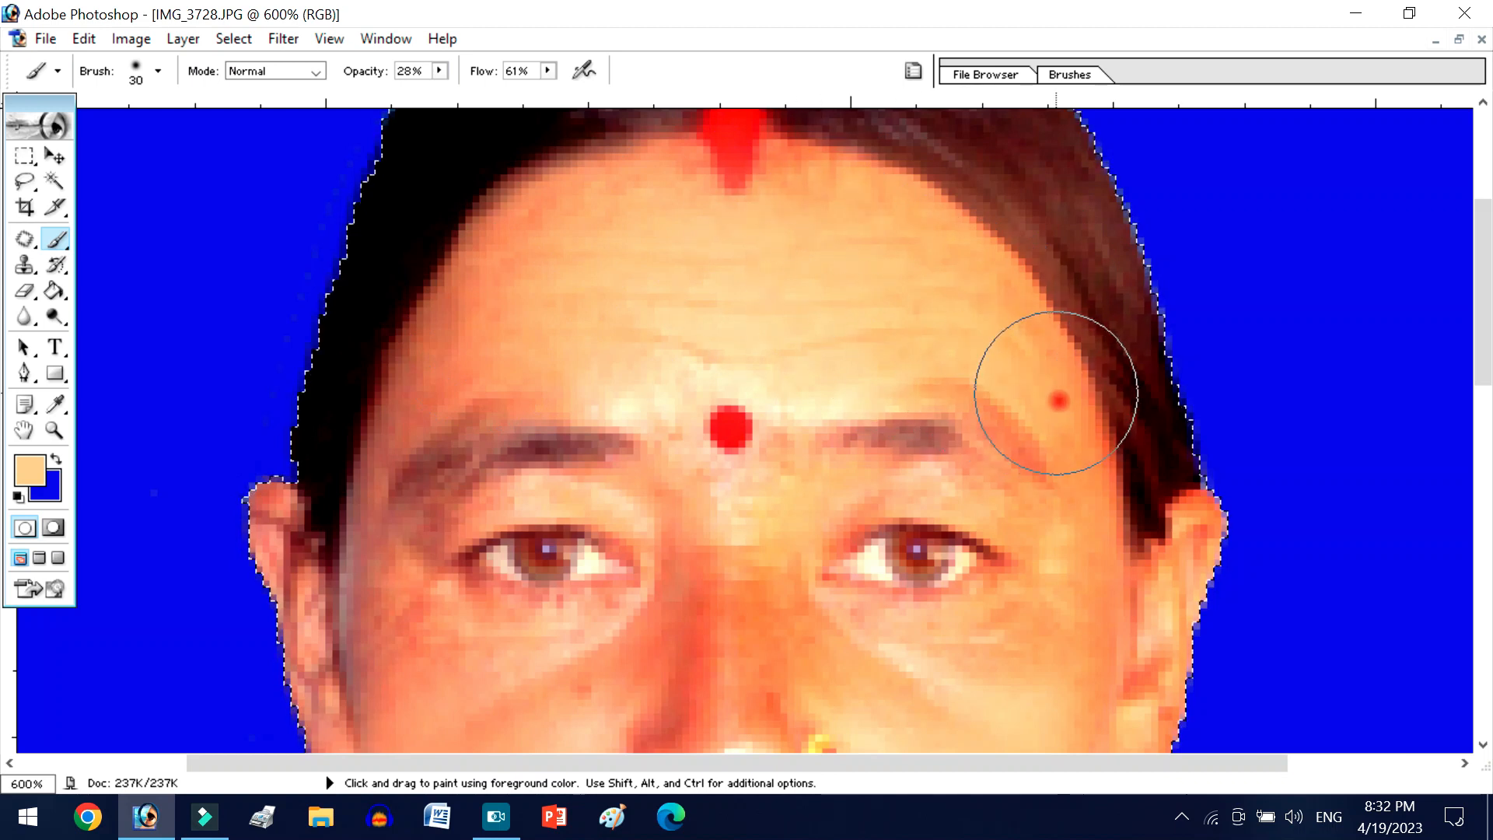
# - Reduce the Brush to 20 px and even out the picture's right temple, the nose bridge and the skin beside the nose
pyautogui.scroll(-3, 1081, 467)
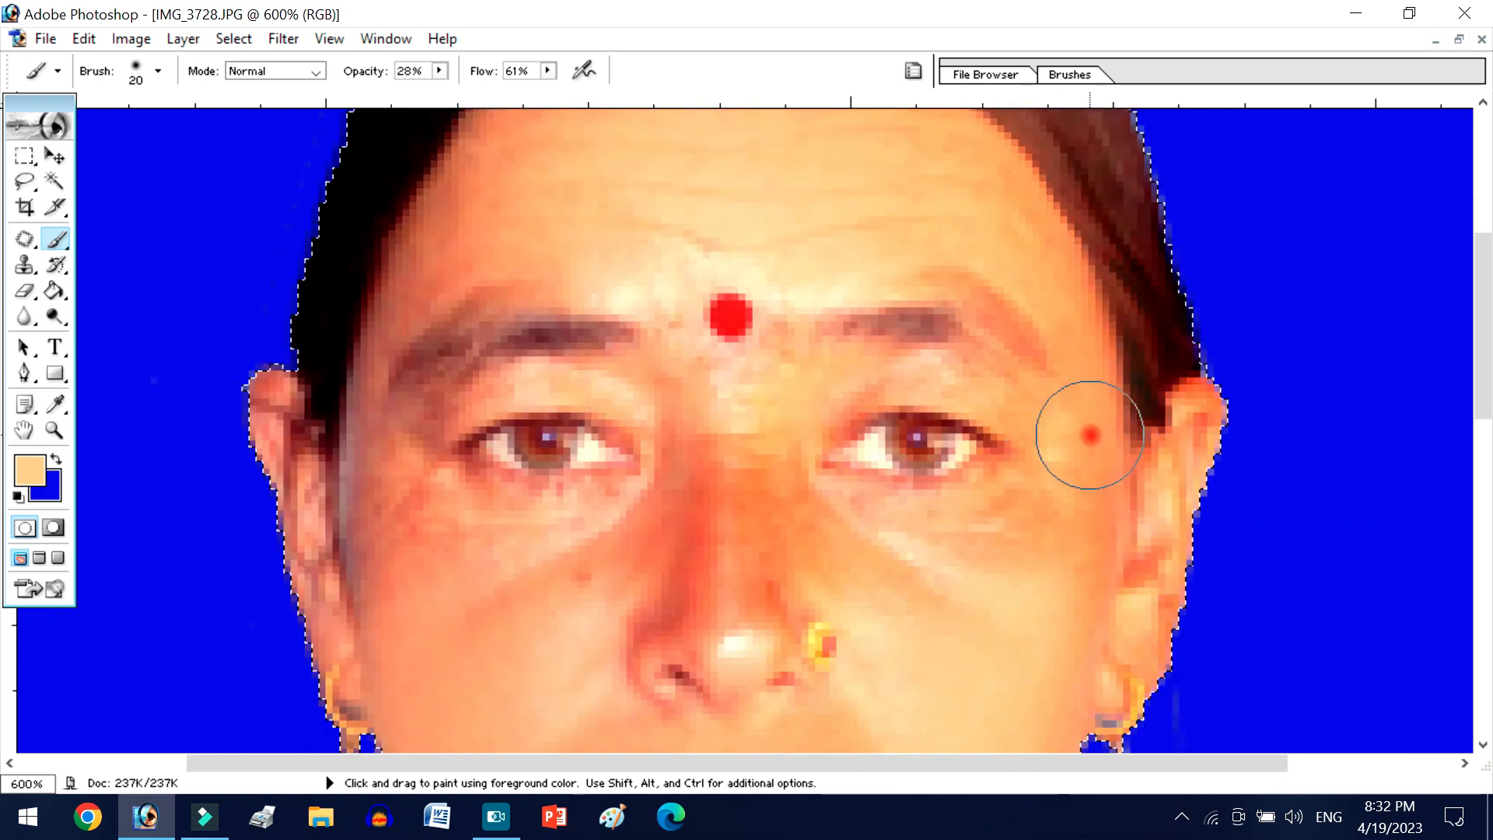
pyautogui.moveTo(1072, 366); pyautogui.dragTo(1100, 493)
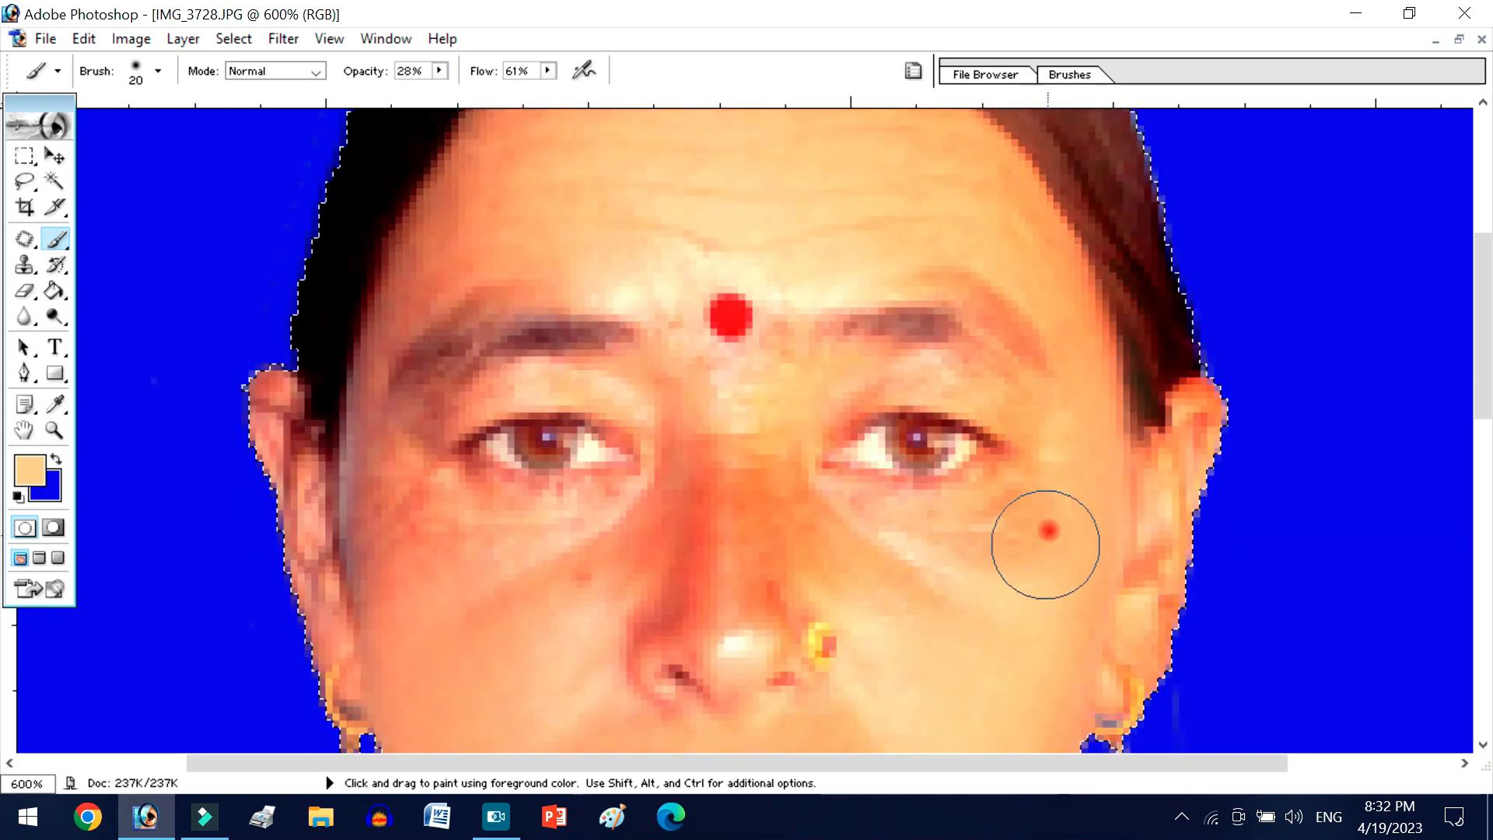
pyautogui.moveTo(756, 517)
pyautogui.mouseDown()
pyautogui.moveTo(739, 562)
pyautogui.moveTo(652, 496)
pyautogui.moveTo(603, 584)
pyautogui.mouseUp()
pyautogui.moveTo(480, 613); pyautogui.dragTo(665, 513)
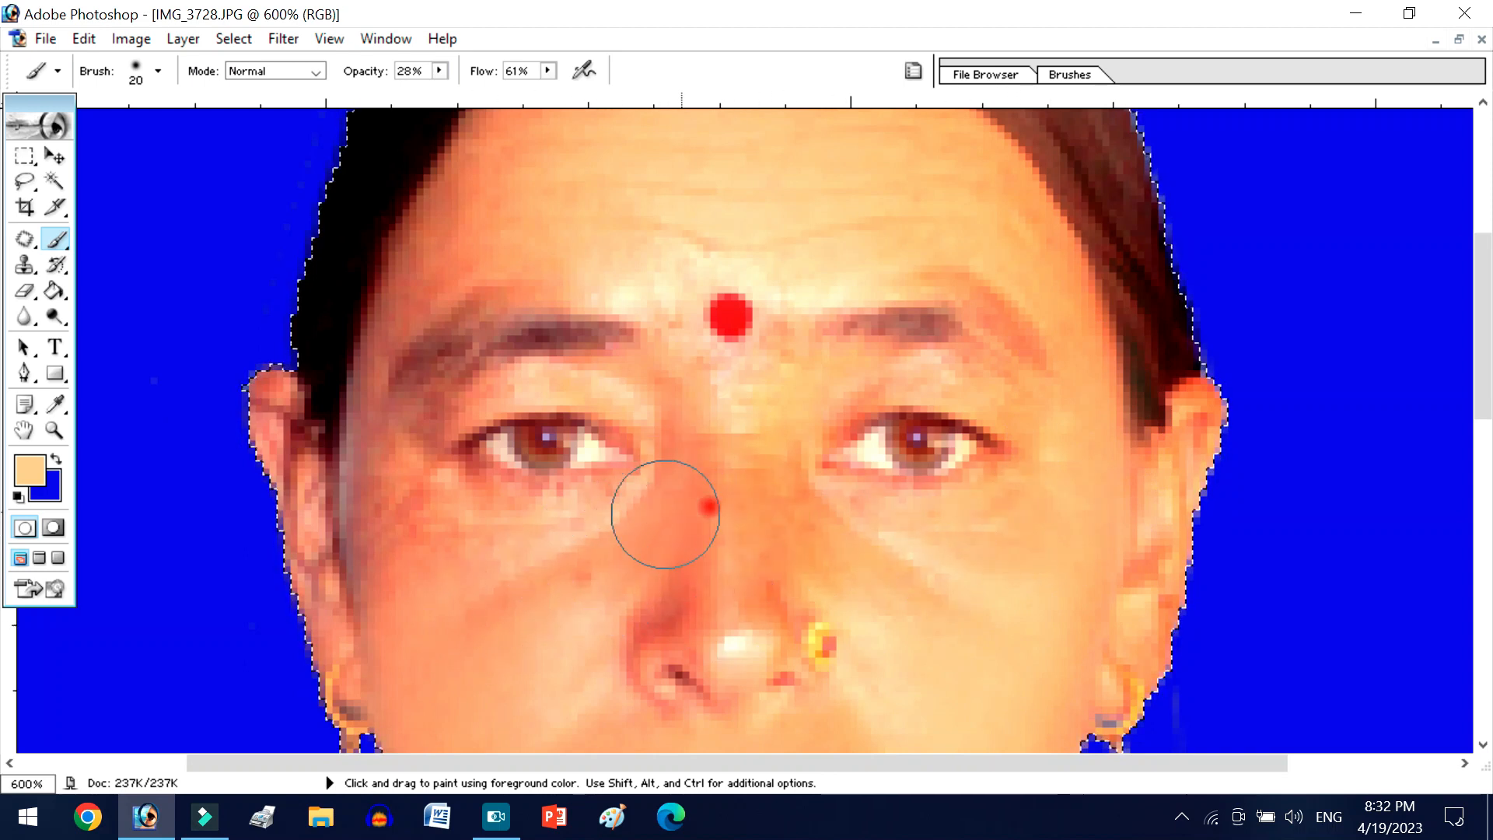
# - Paint over the red patches under the eye on the picture's left side and beside the nostril
pyautogui.press('alt')
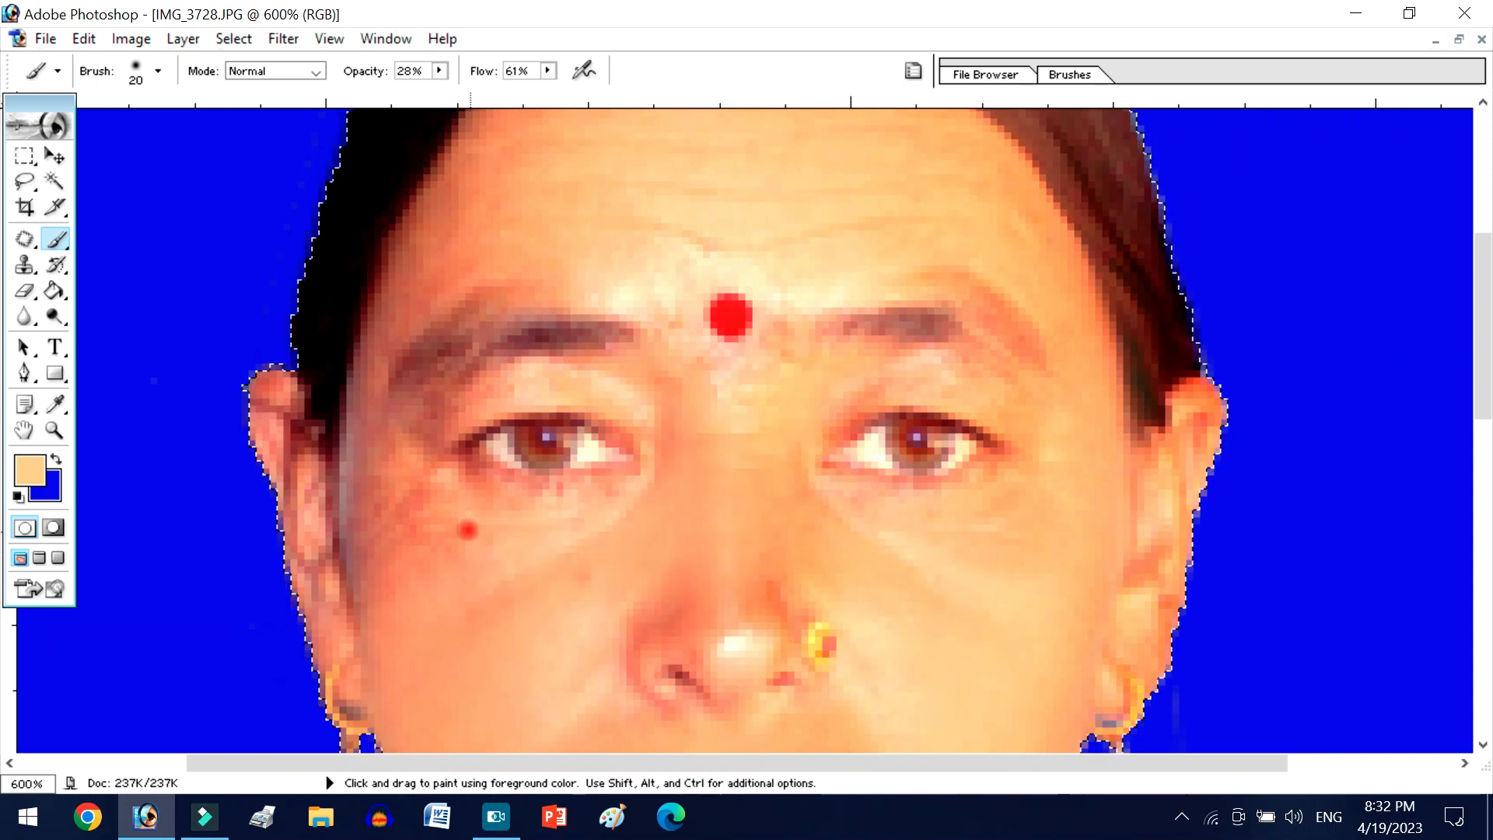
pyautogui.moveTo(468, 530); pyautogui.dragTo(396, 576)
pyautogui.moveTo(673, 627); pyautogui.dragTo(619, 628)
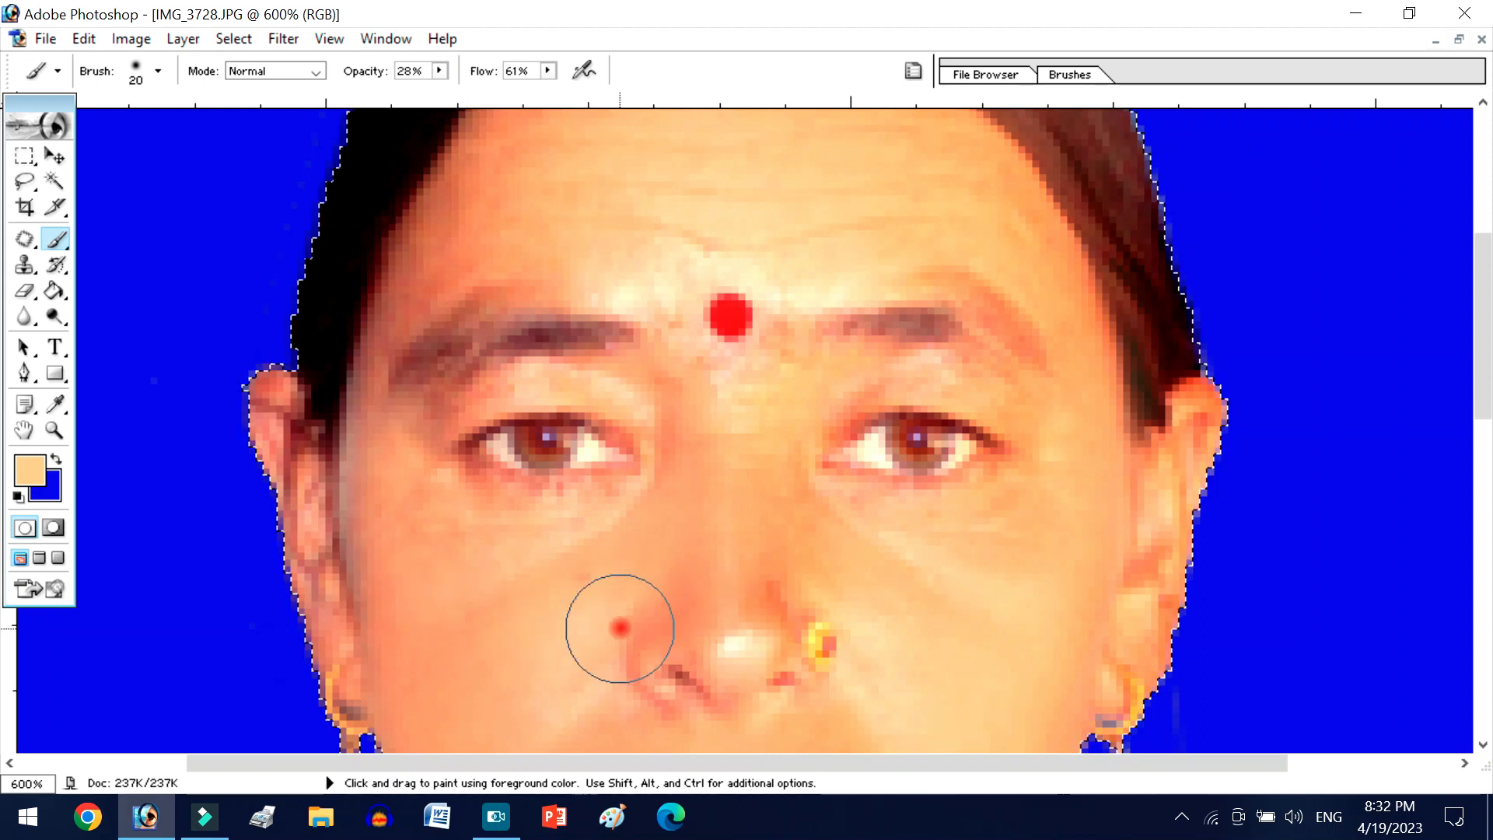
# - Sample a cheek tone and smooth the cheek and forehead, reducing the Brush to 10 px for the skin around the temple
pyautogui.press('alt')
pyautogui.keyDown('alt'); pyautogui.click(457, 590); pyautogui.keyUp('alt')
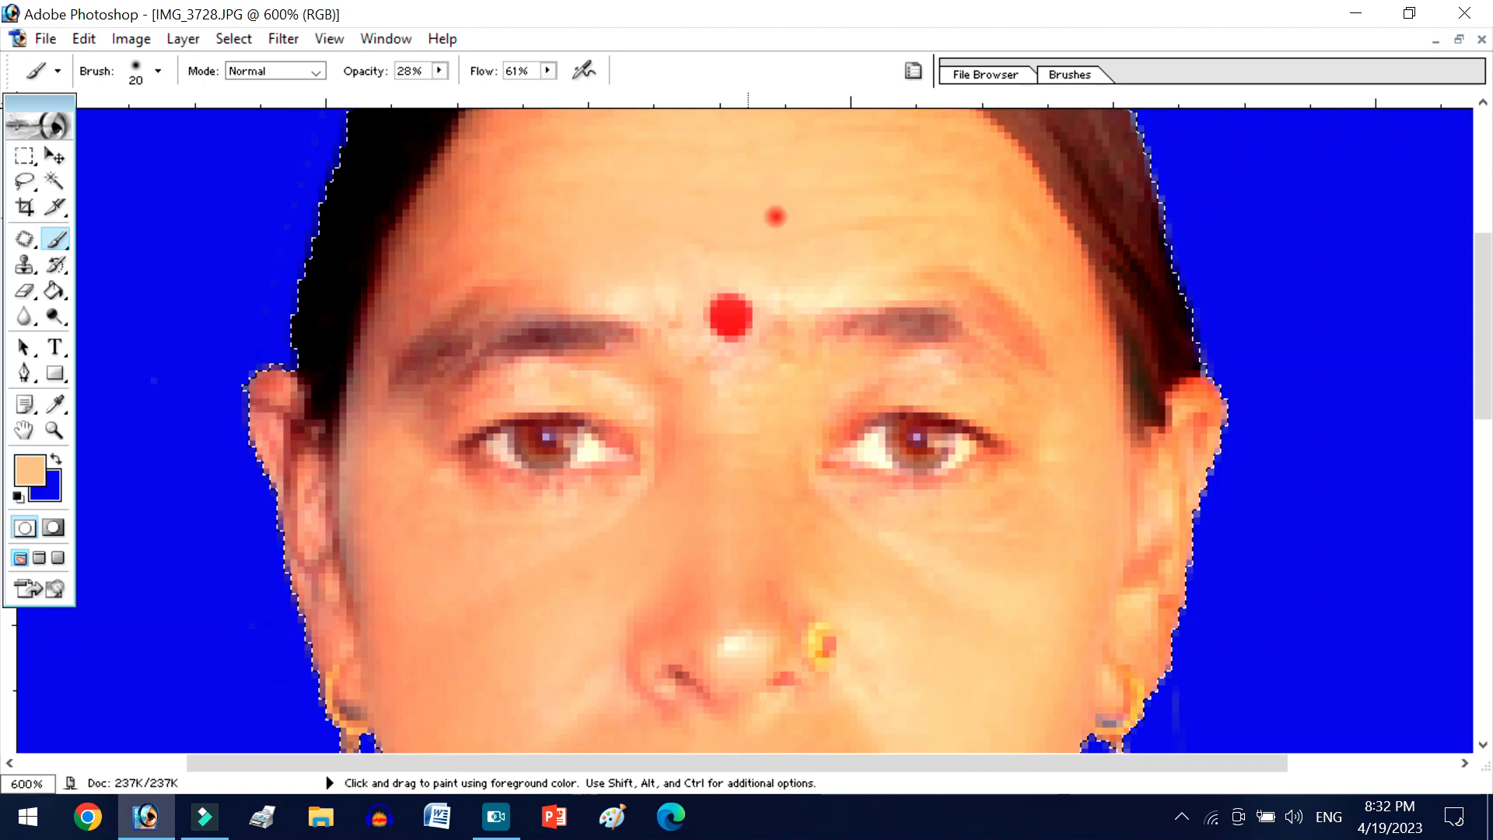
pyautogui.scroll(3, 927, 270)
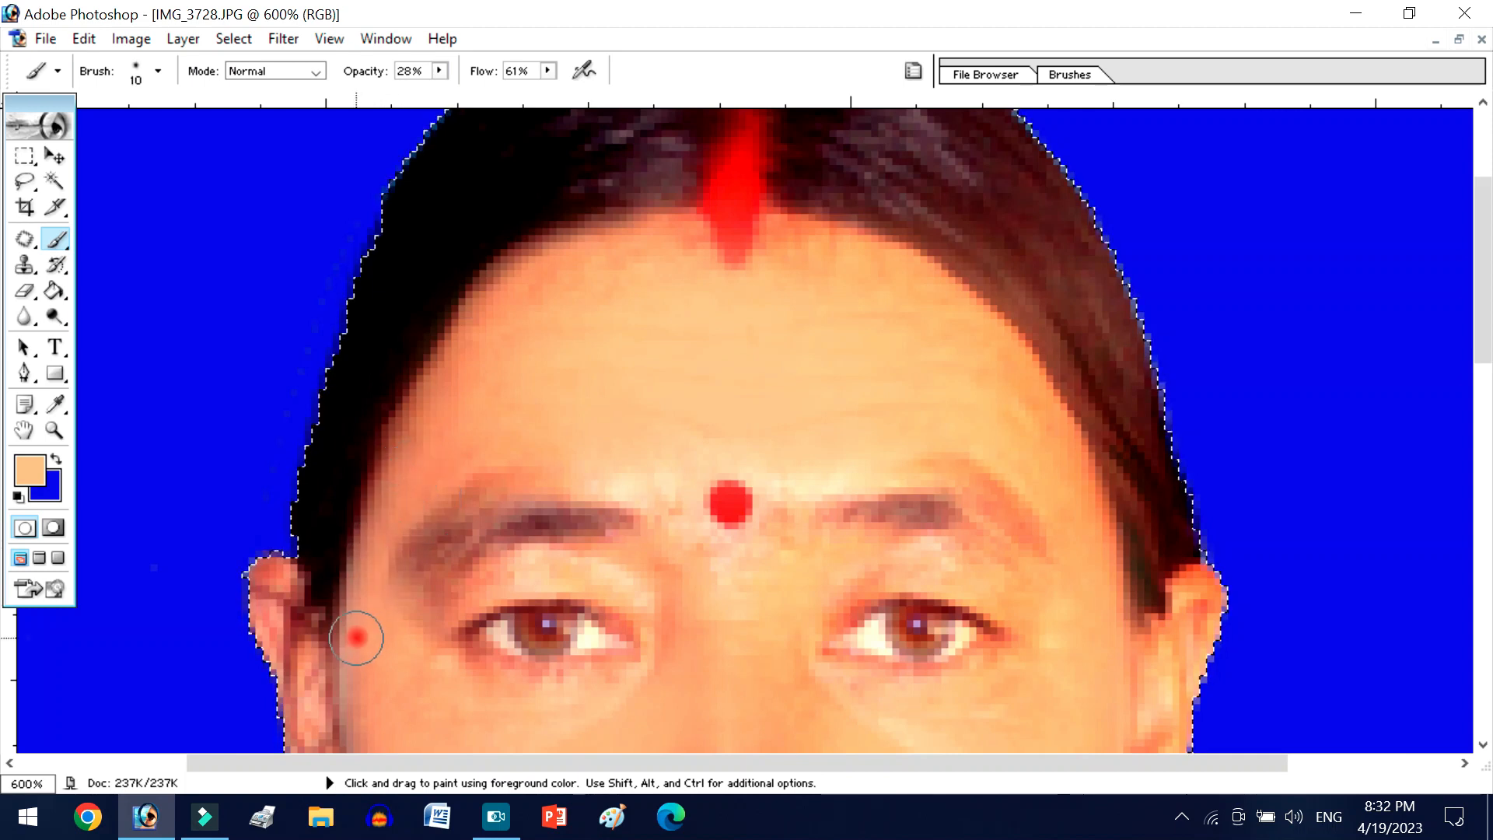
# - Sample a light tone between the eyebrows and paint over the skin around the bindi and eyebrows with the 10 px Brush
pyautogui.scroll(-2, 356, 637)
pyautogui.scroll(-2, 338, 719)
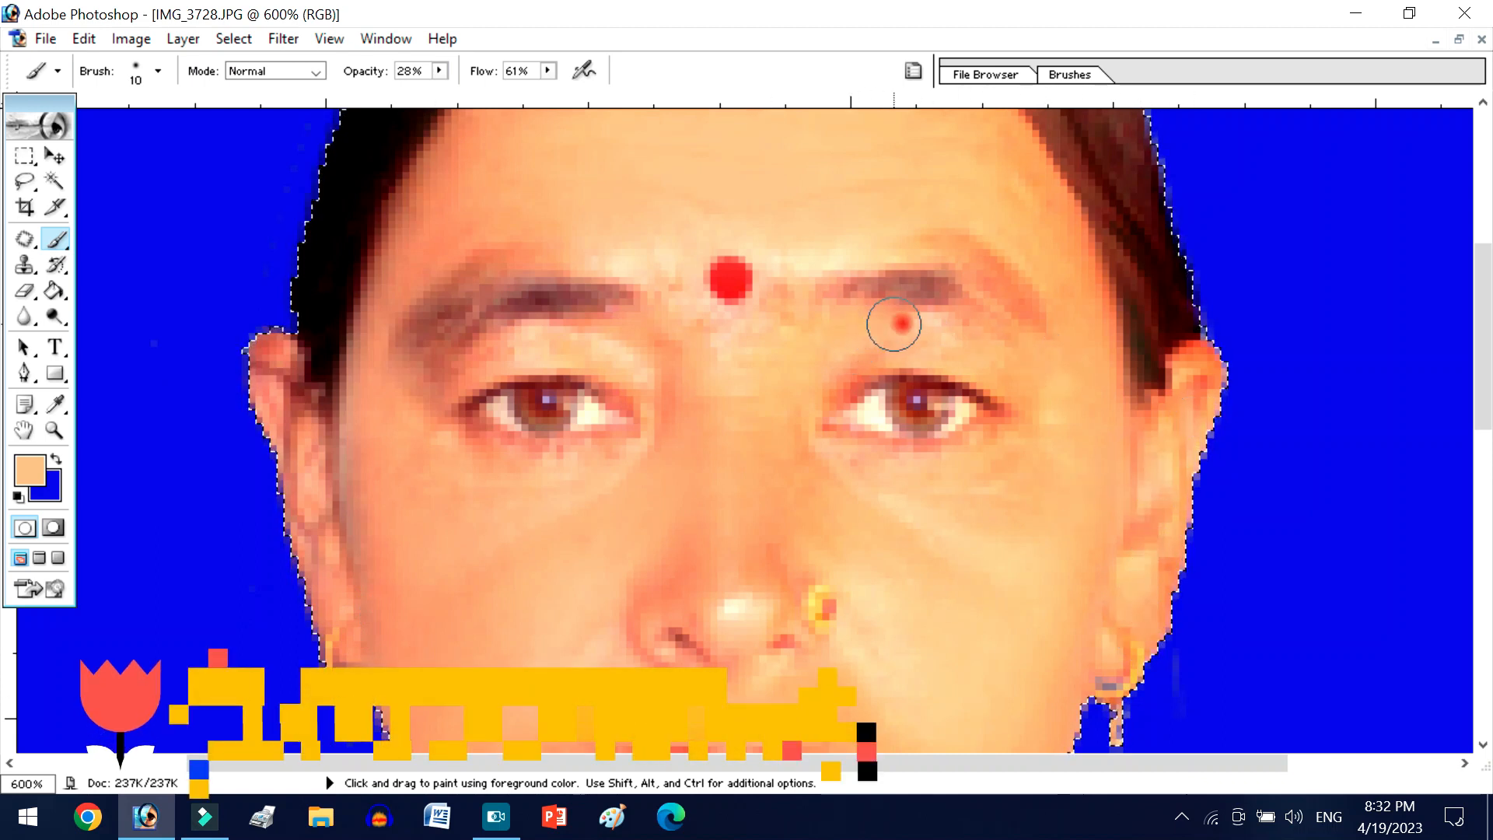
pyautogui.keyDown('alt'); pyautogui.click(768, 334); pyautogui.keyUp('alt')
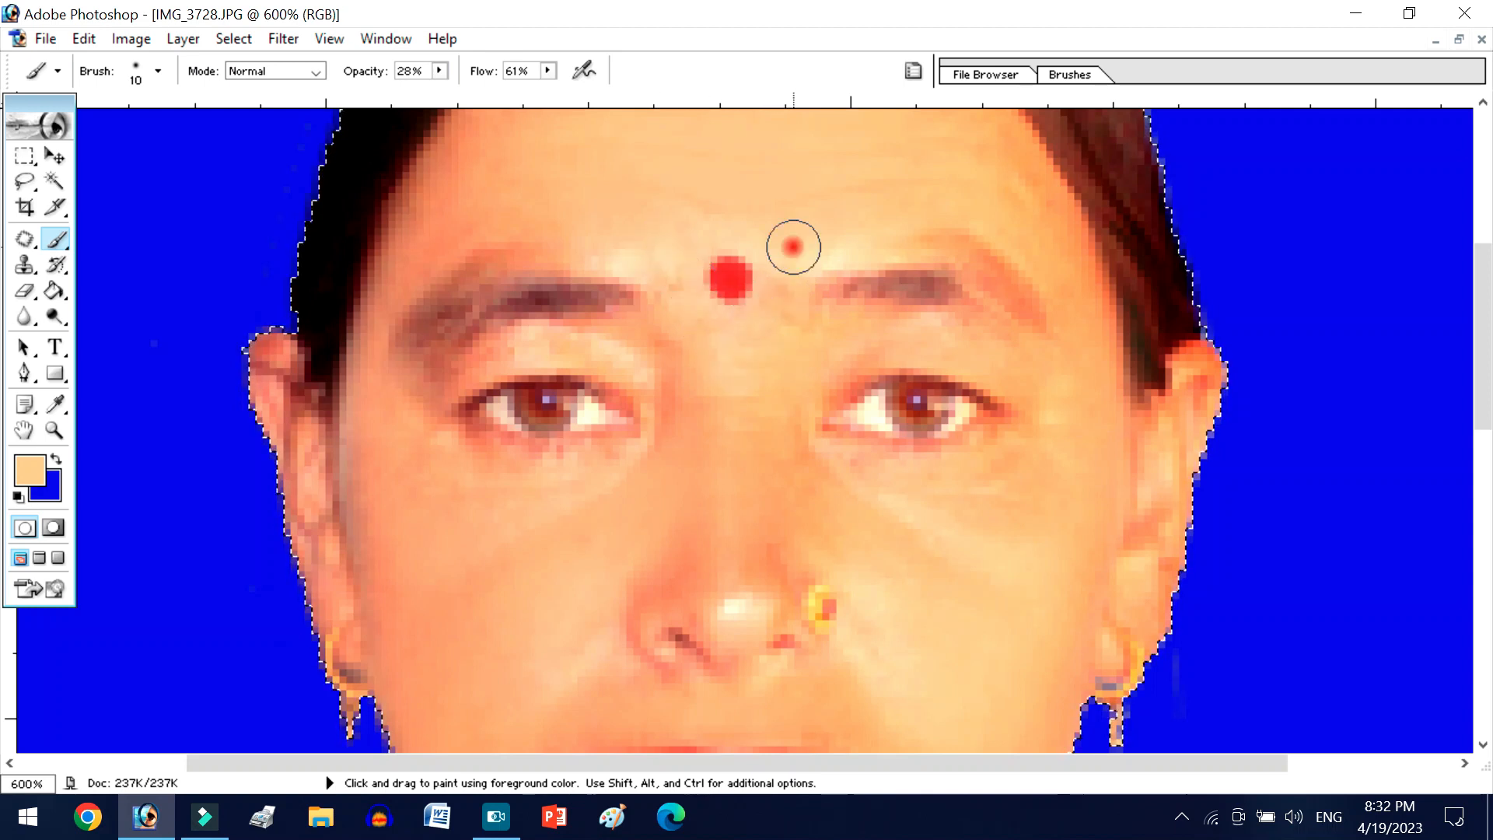
pyautogui.scroll(3, 933, 303)
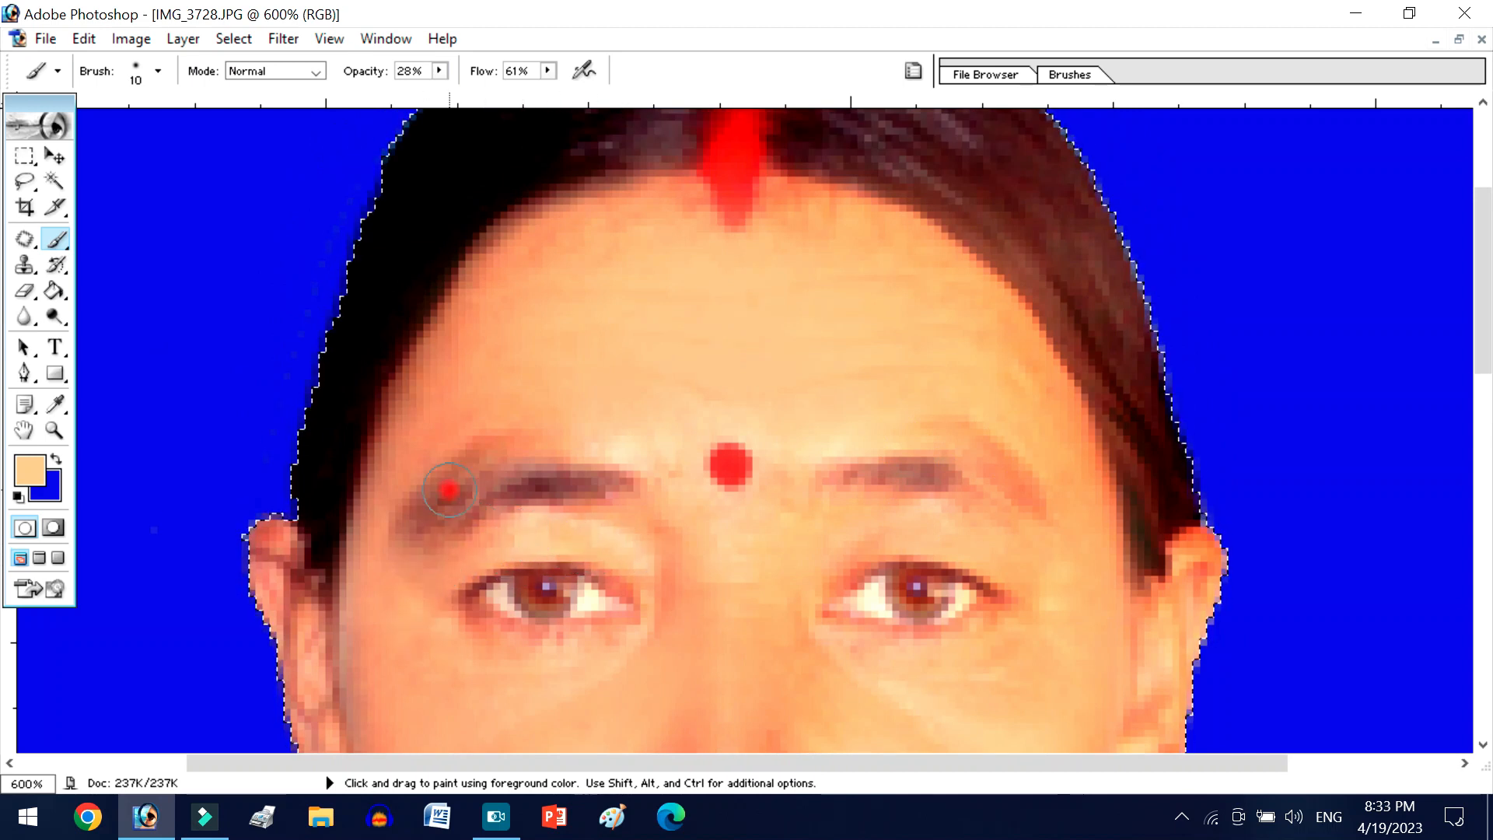
# - Sample black from the hair, set the Brush opacity to 55% and darken the hair on the picture's left side of the parting
pyautogui.scroll(1, 570, 156)
pyautogui.scroll(1, 495, 249)
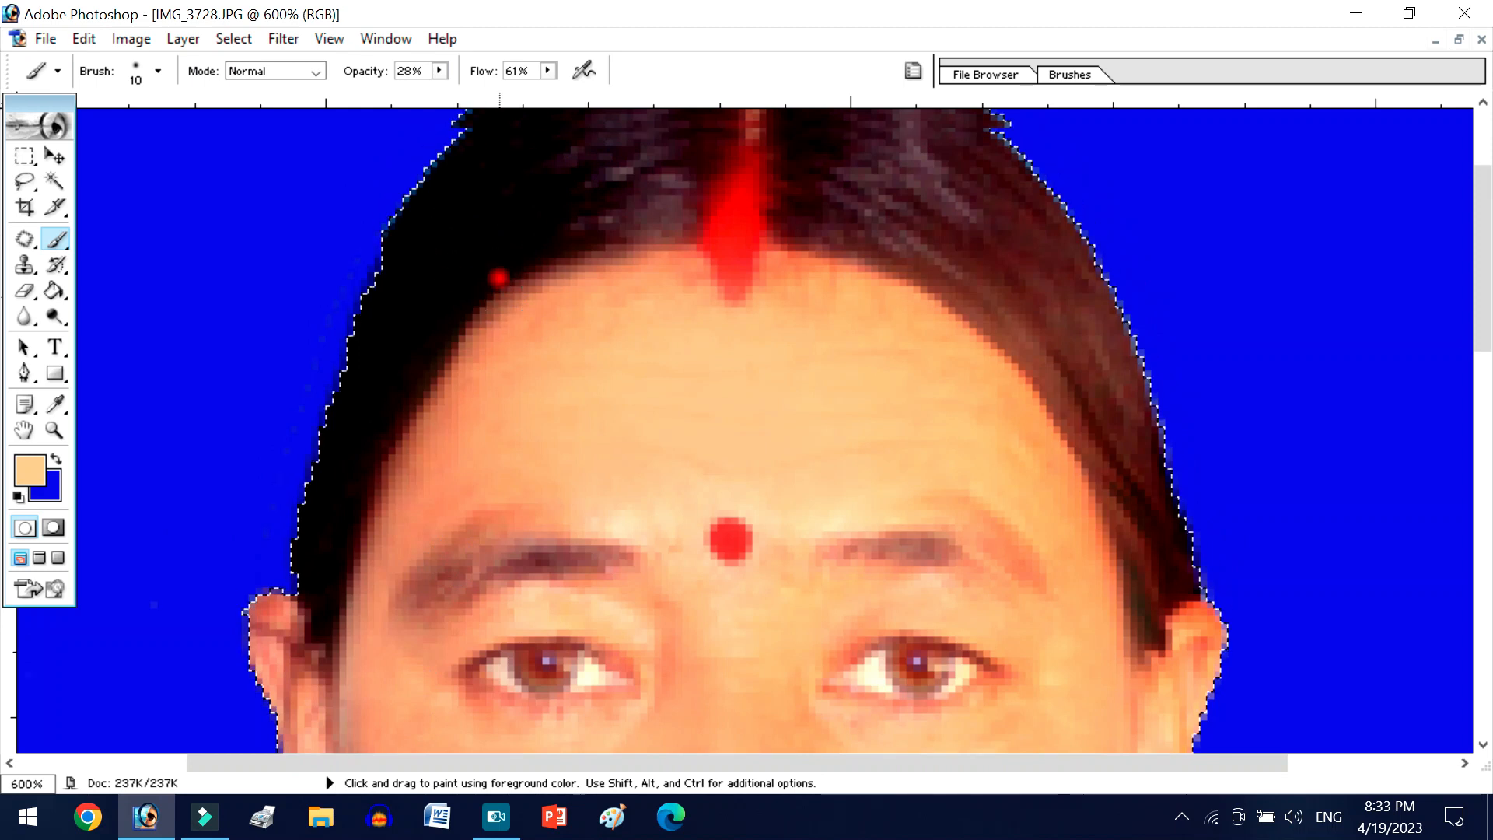
pyautogui.keyDown('alt'); pyautogui.click(493, 240); pyautogui.keyUp('alt')
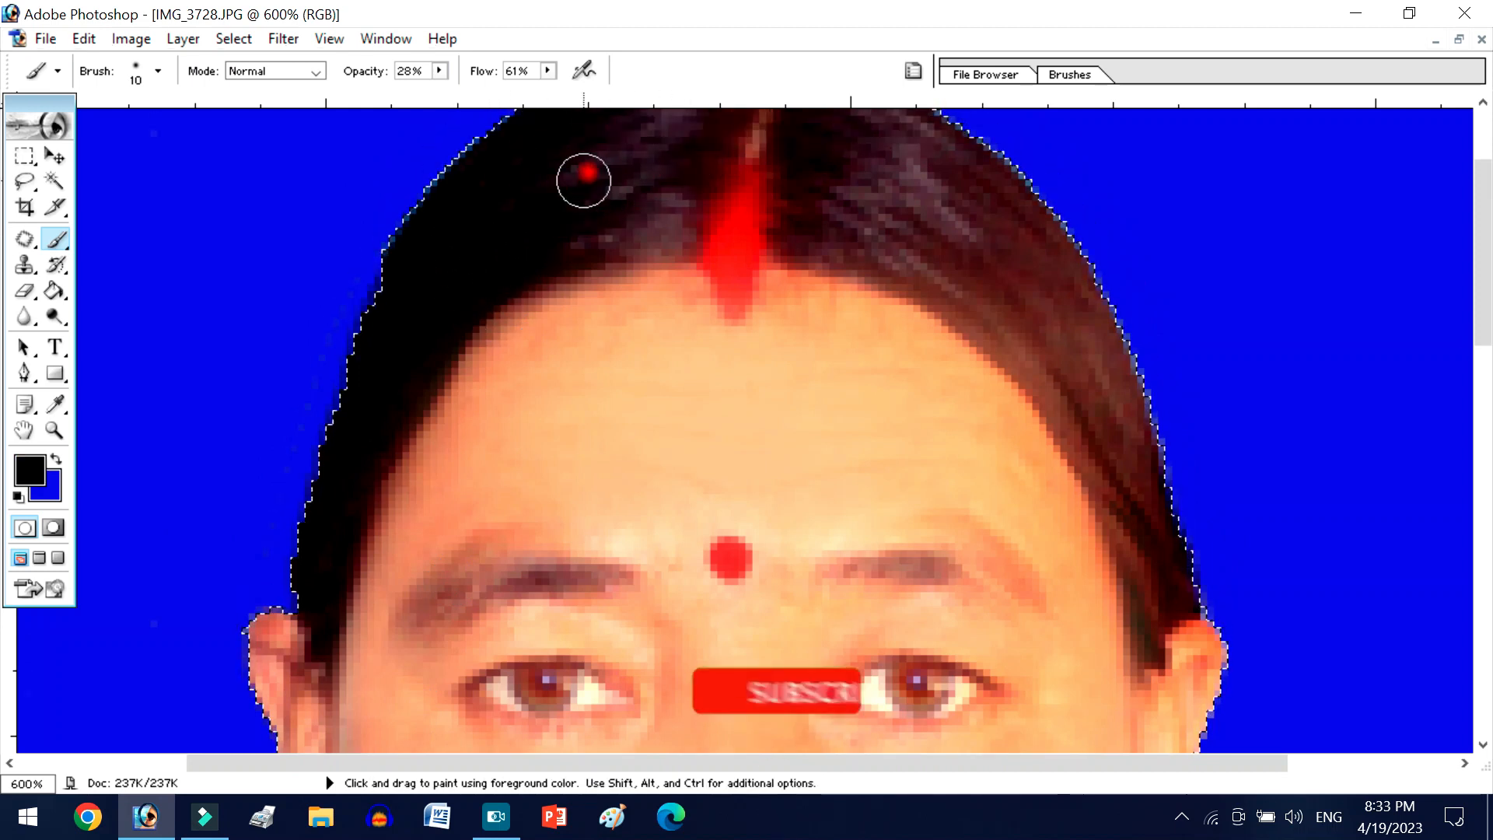
pyautogui.click(442, 70)
pyautogui.click(472, 90)
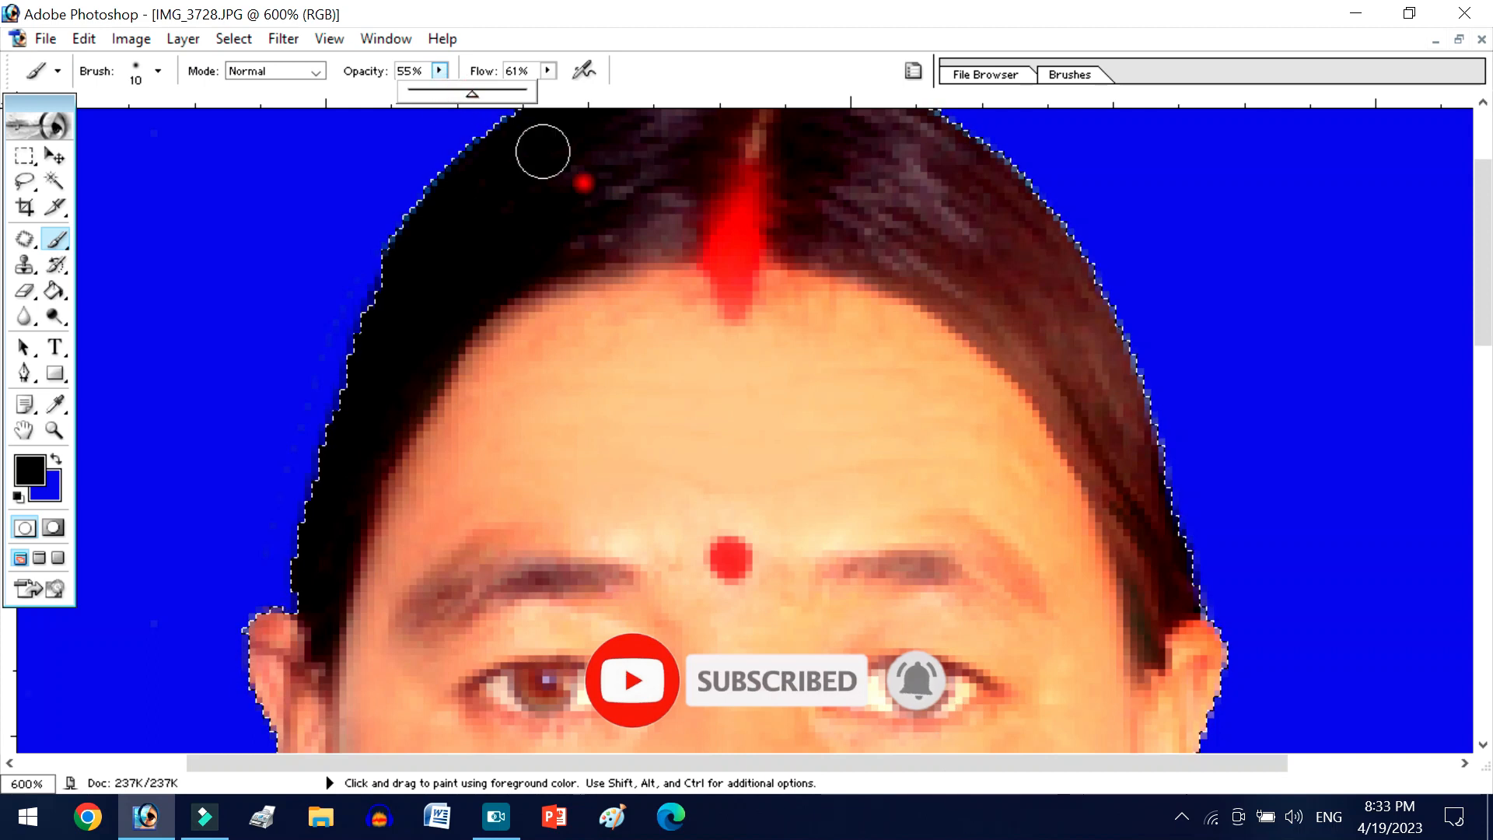
pyautogui.click(625, 223)
pyautogui.moveTo(625, 223)
pyautogui.mouseDown()
pyautogui.moveTo(580, 228)
pyautogui.moveTo(620, 195)
pyautogui.mouseUp()
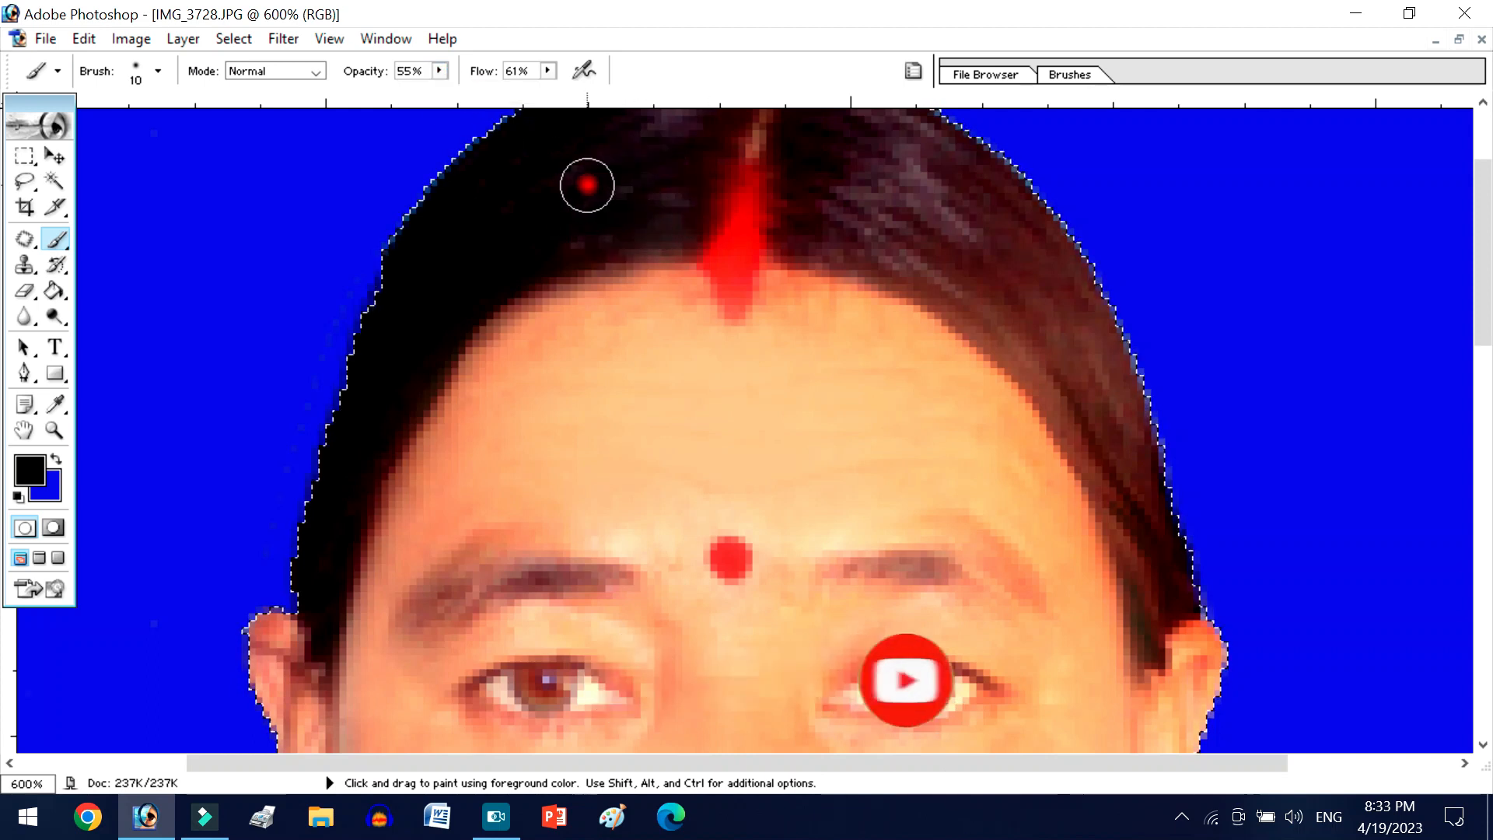
# - Set the Flow to 38% and darken the hair on the picture's right side with a 30 to 40 px Brush, using 9 px at the hairline
pyautogui.scroll(3, 585, 186)
pyautogui.click(549, 71)
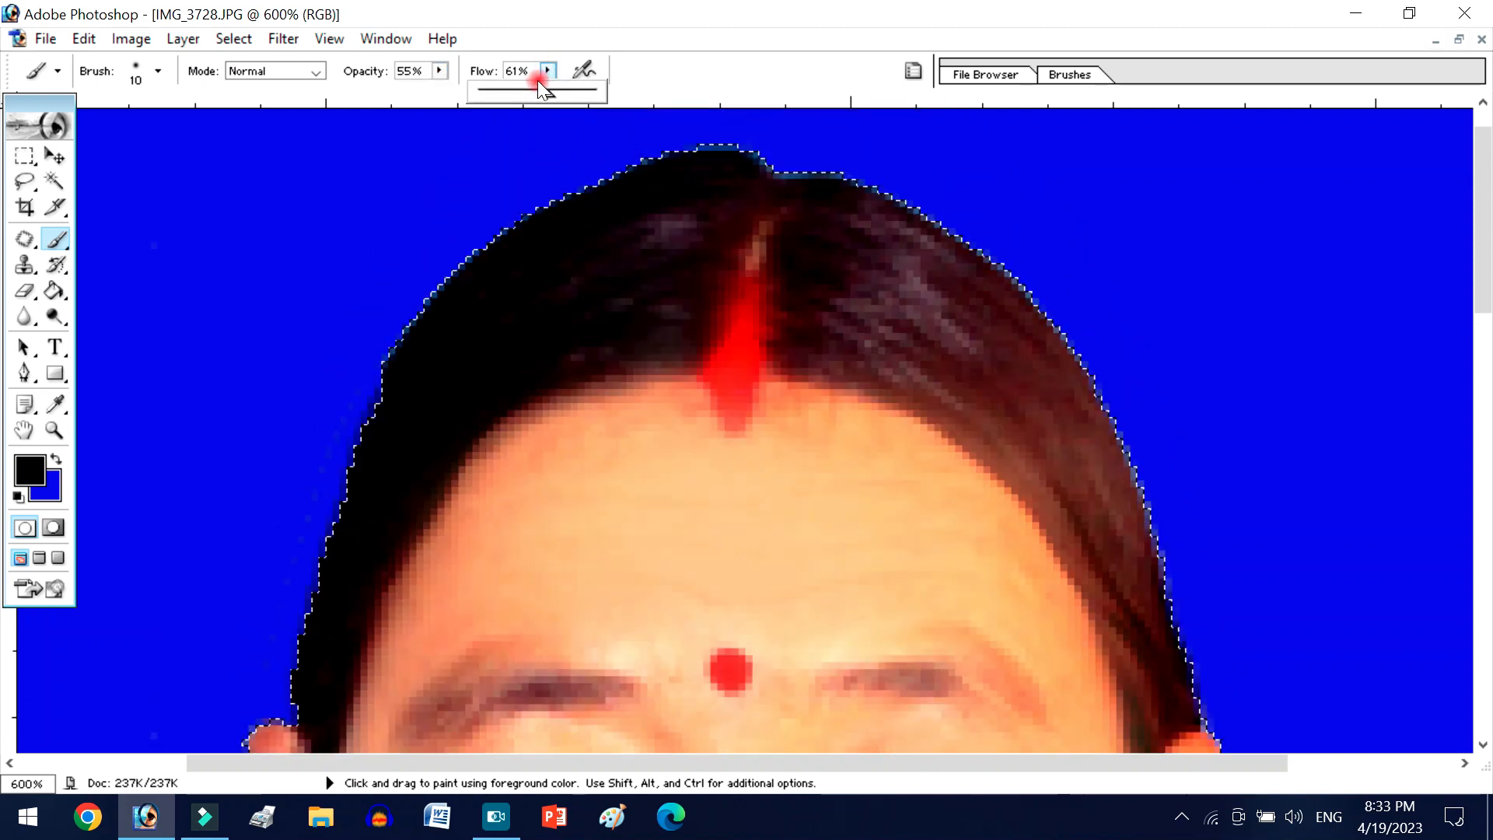
pyautogui.moveTo(881, 312)
pyautogui.mouseDown()
pyautogui.moveTo(909, 347)
pyautogui.moveTo(869, 298)
pyautogui.mouseUp()
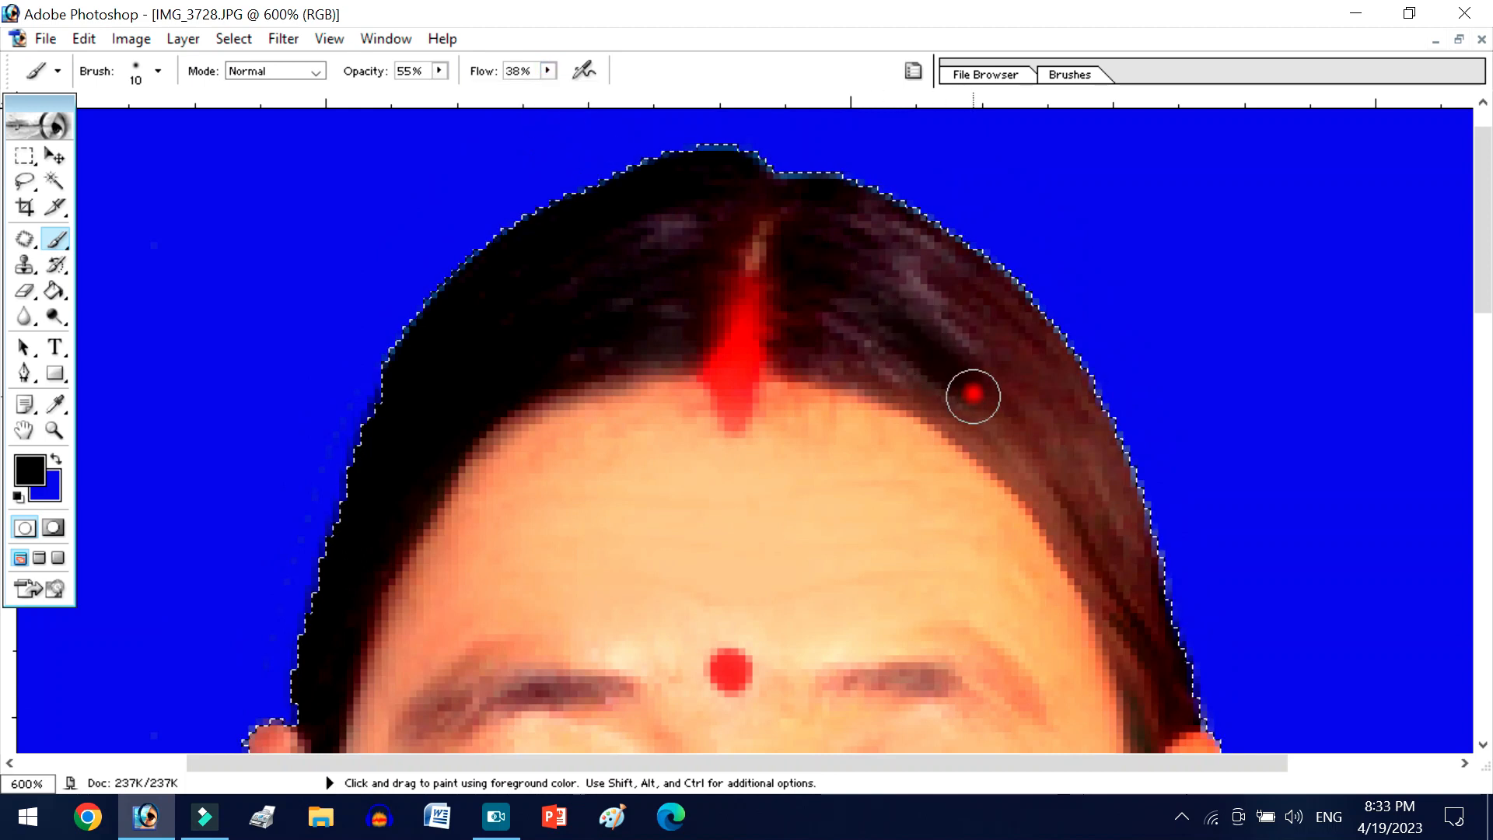
pyautogui.press(']')
pyautogui.press(']')
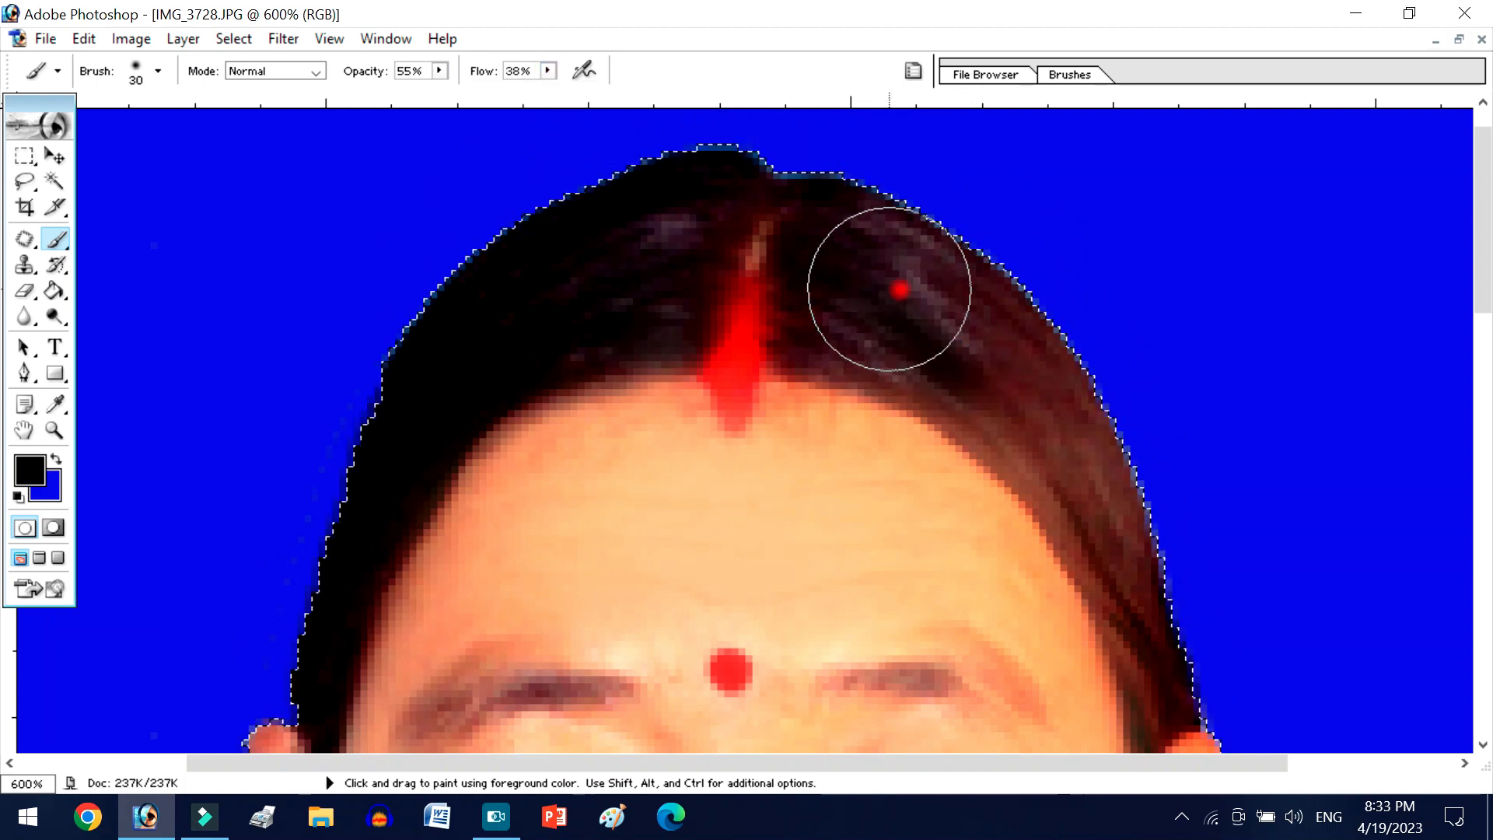
pyautogui.scroll(-3, 1159, 576)
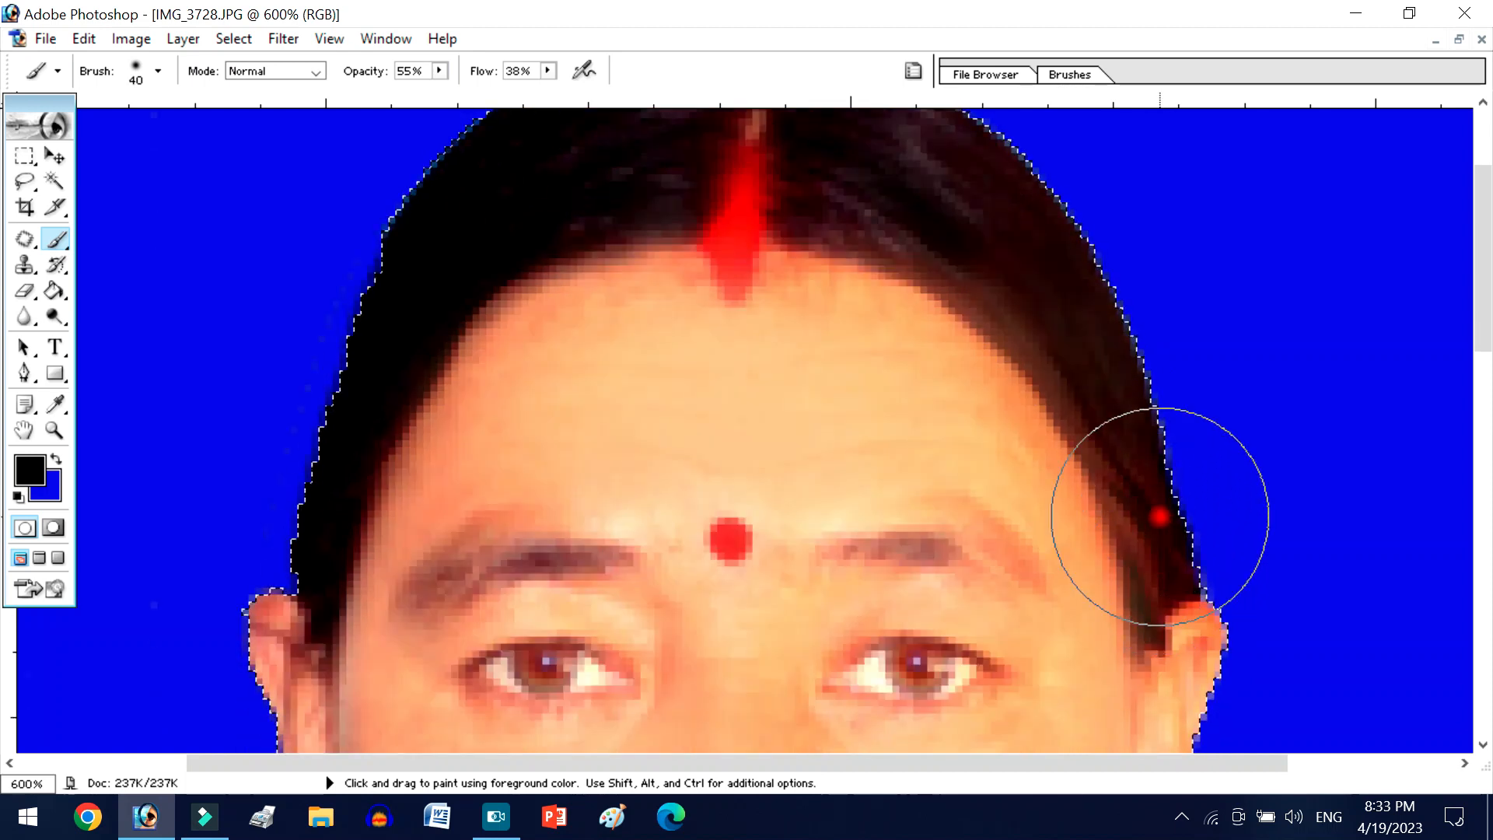
pyautogui.moveTo(1057, 395); pyautogui.dragTo(1058, 434)
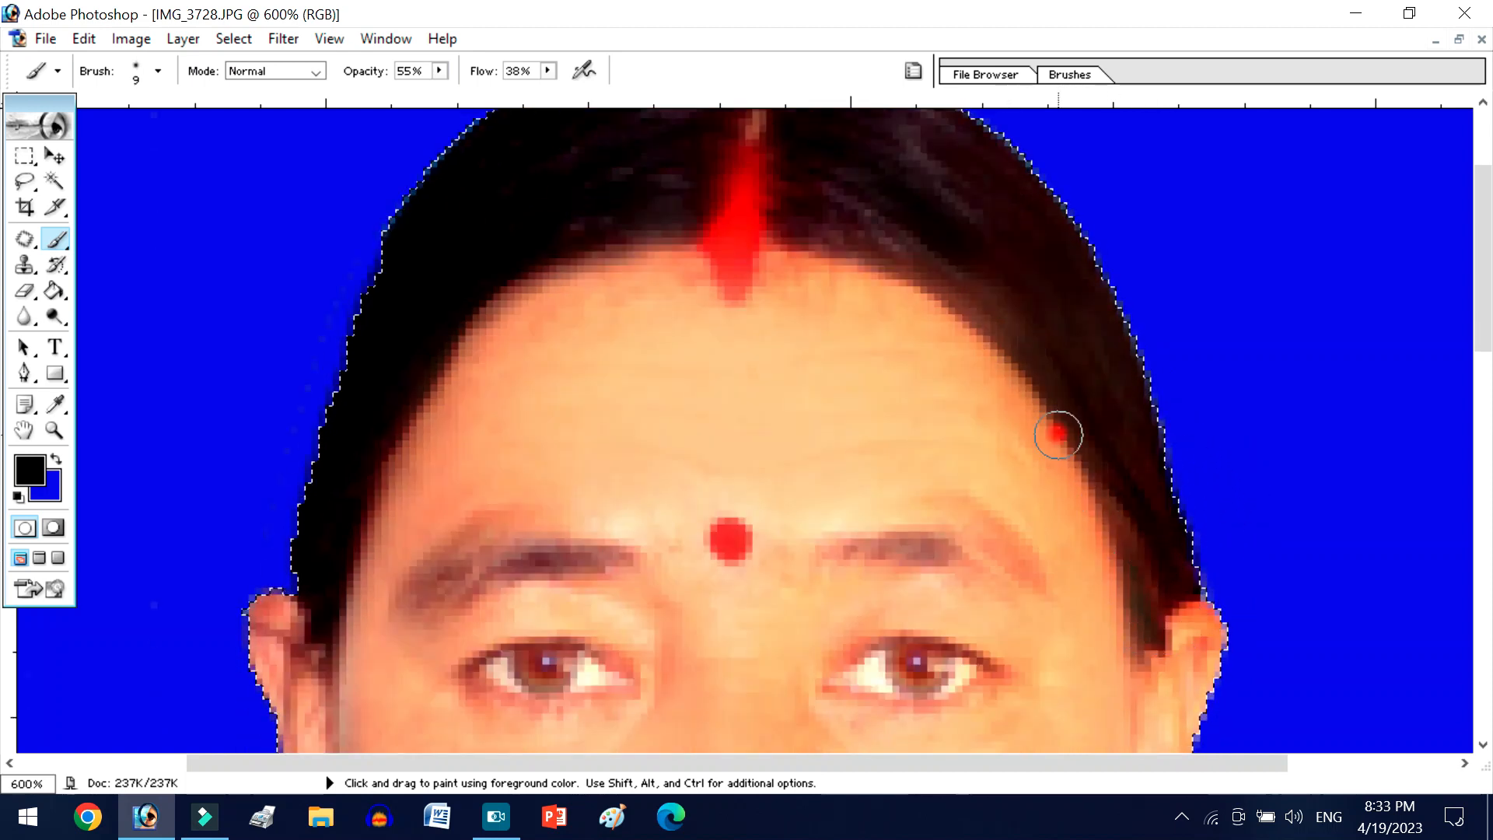
# - Paint both eyebrows darker along their full length with the 9 px black Brush
pyautogui.moveTo(833, 550)
pyautogui.mouseDown()
pyautogui.moveTo(899, 543)
pyautogui.moveTo(984, 564)
pyautogui.moveTo(980, 550)
pyautogui.moveTo(1025, 570)
pyautogui.moveTo(998, 544)
pyautogui.moveTo(895, 548)
pyautogui.mouseUp()
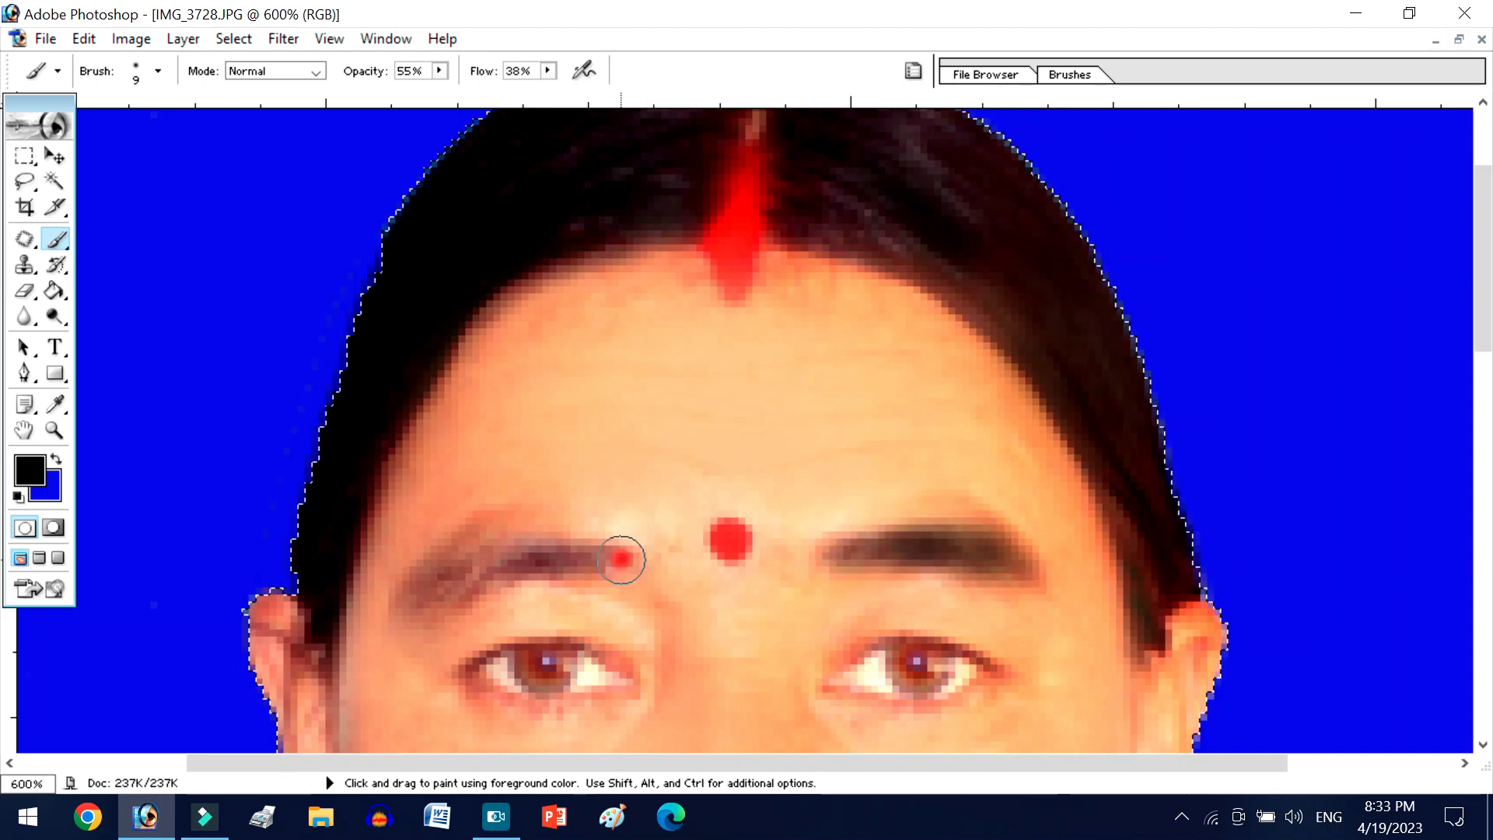
pyautogui.moveTo(623, 557); pyautogui.dragTo(557, 552)
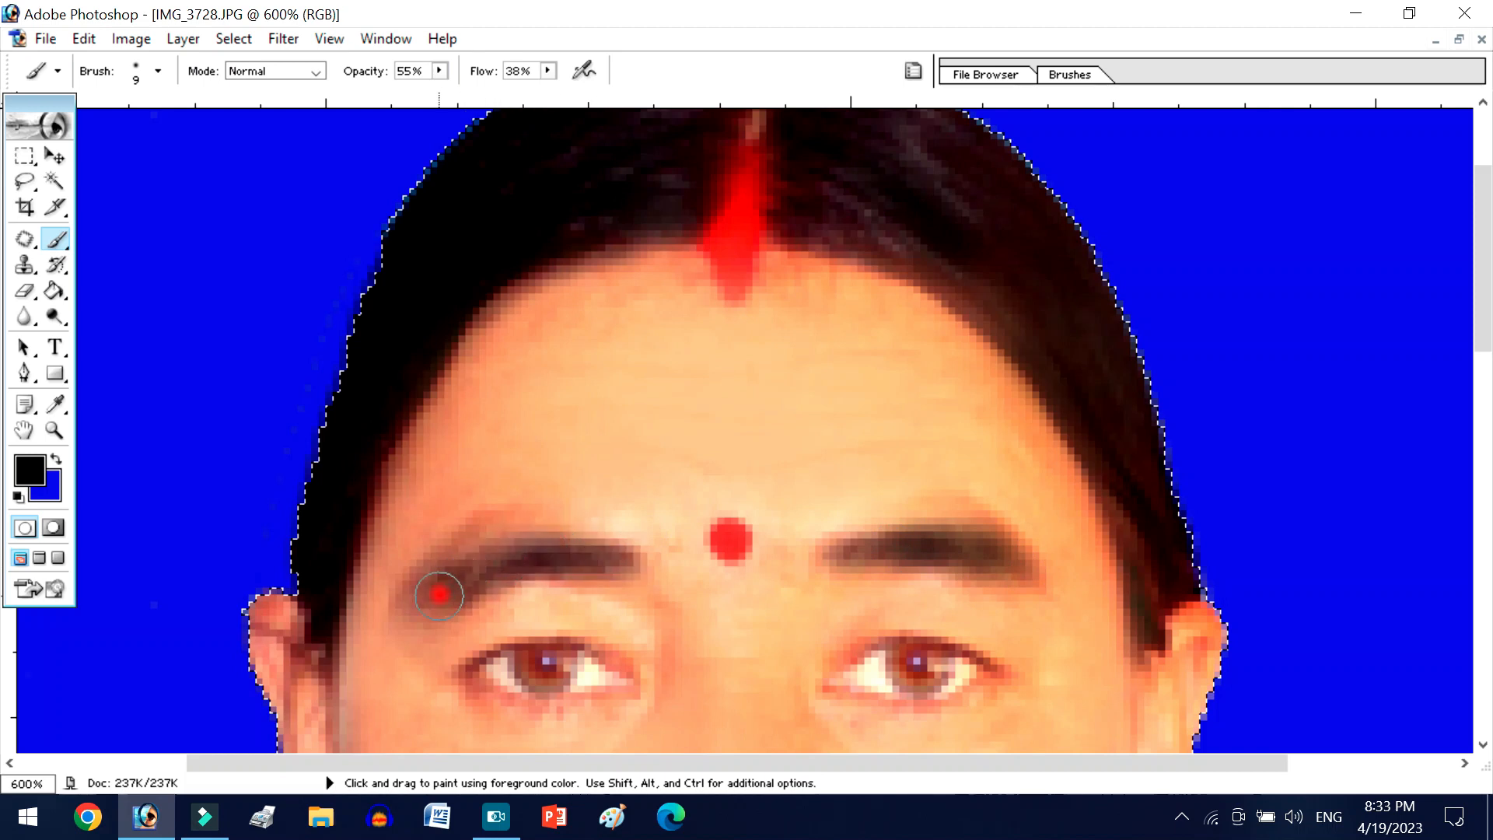
pyautogui.moveTo(553, 557); pyautogui.dragTo(425, 592)
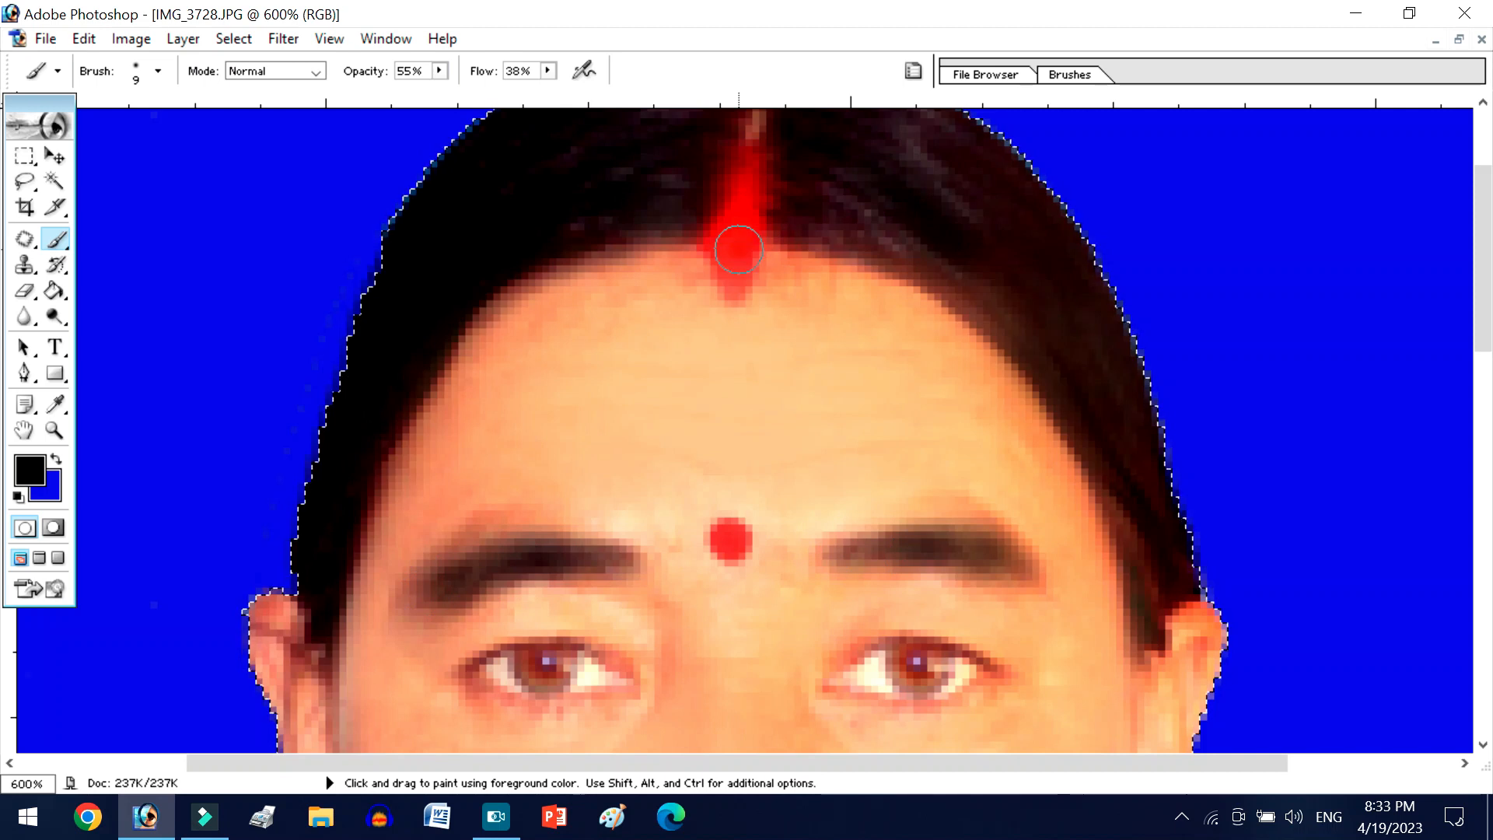
# - Sample a bright red and paint over the vermilion in the hair parting and the bindi
pyautogui.keyDown('alt'); pyautogui.click(739, 248); pyautogui.keyUp('alt')
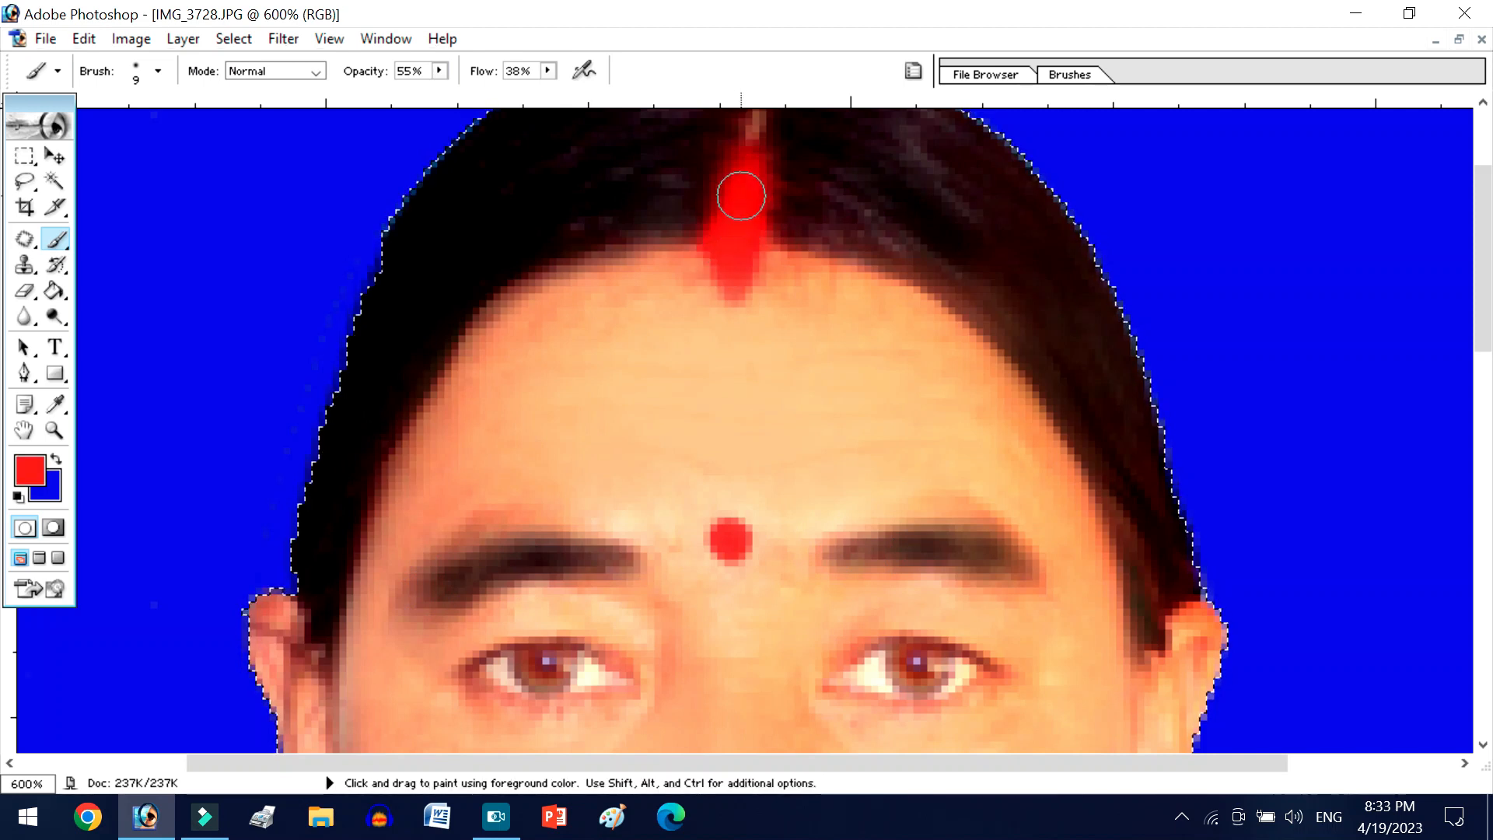
pyautogui.scroll(-3, 737, 327)
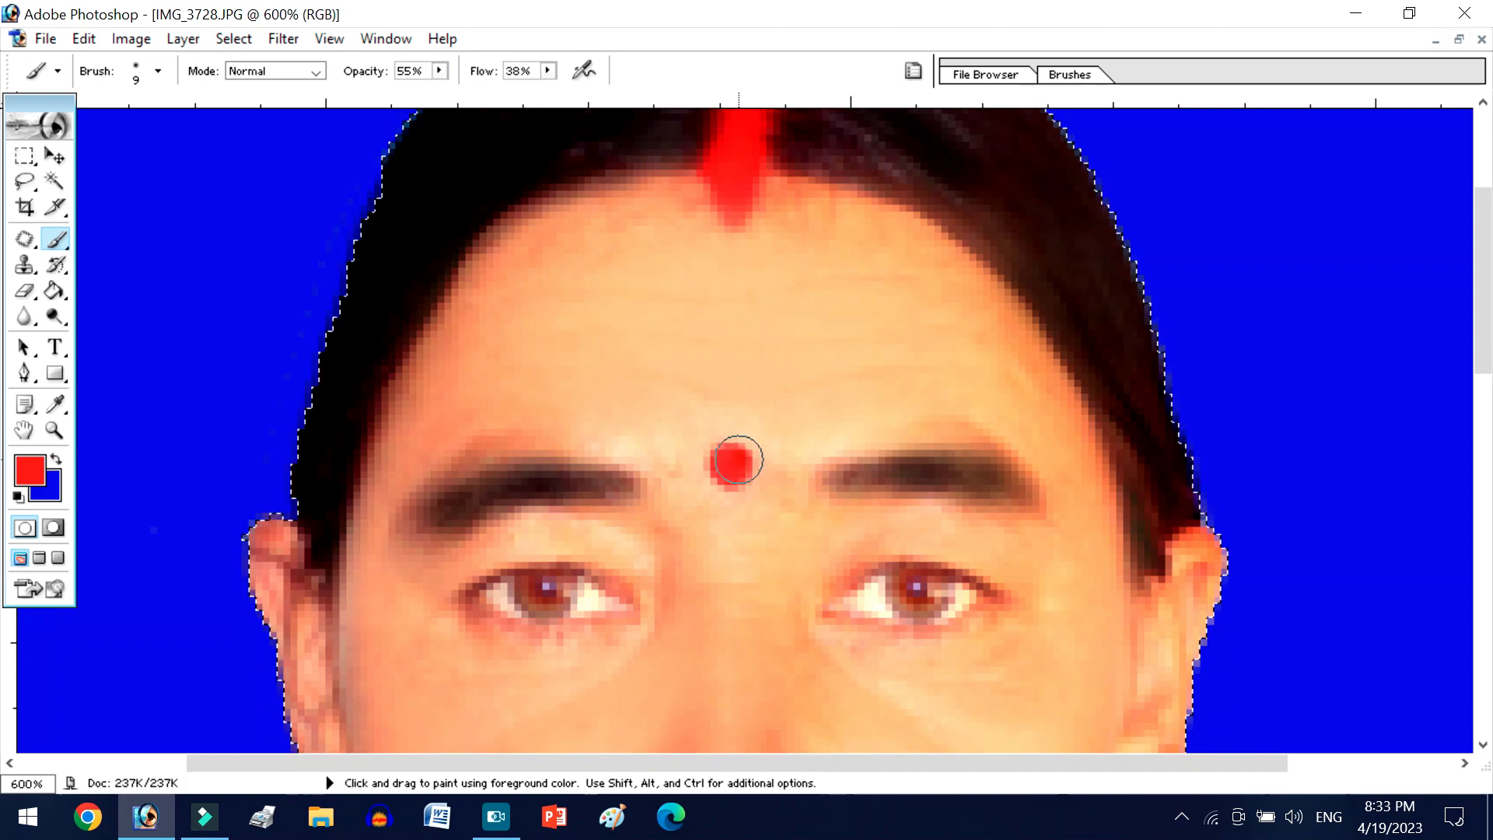
pyautogui.click(733, 466)
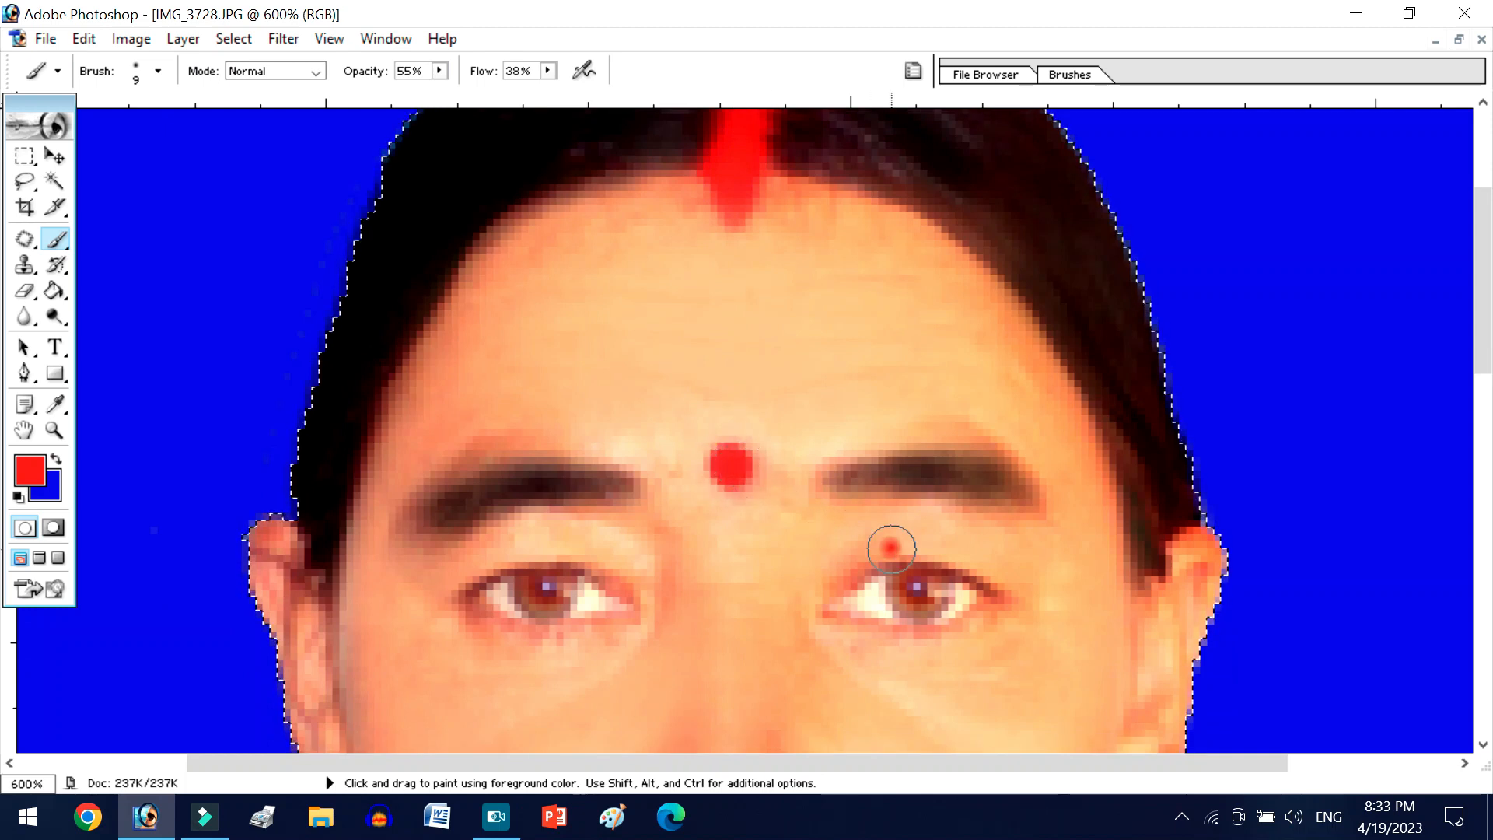
# - Apply Auto Color to the selected person and check the face up close and at full view
pyautogui.hotkey('ctrl', '-')
pyautogui.hotkey('ctrl', '-')
pyautogui.hotkey('ctrl', '-')
pyautogui.hotkey('ctrl', '-')
pyautogui.hotkey('ctrl', '-')
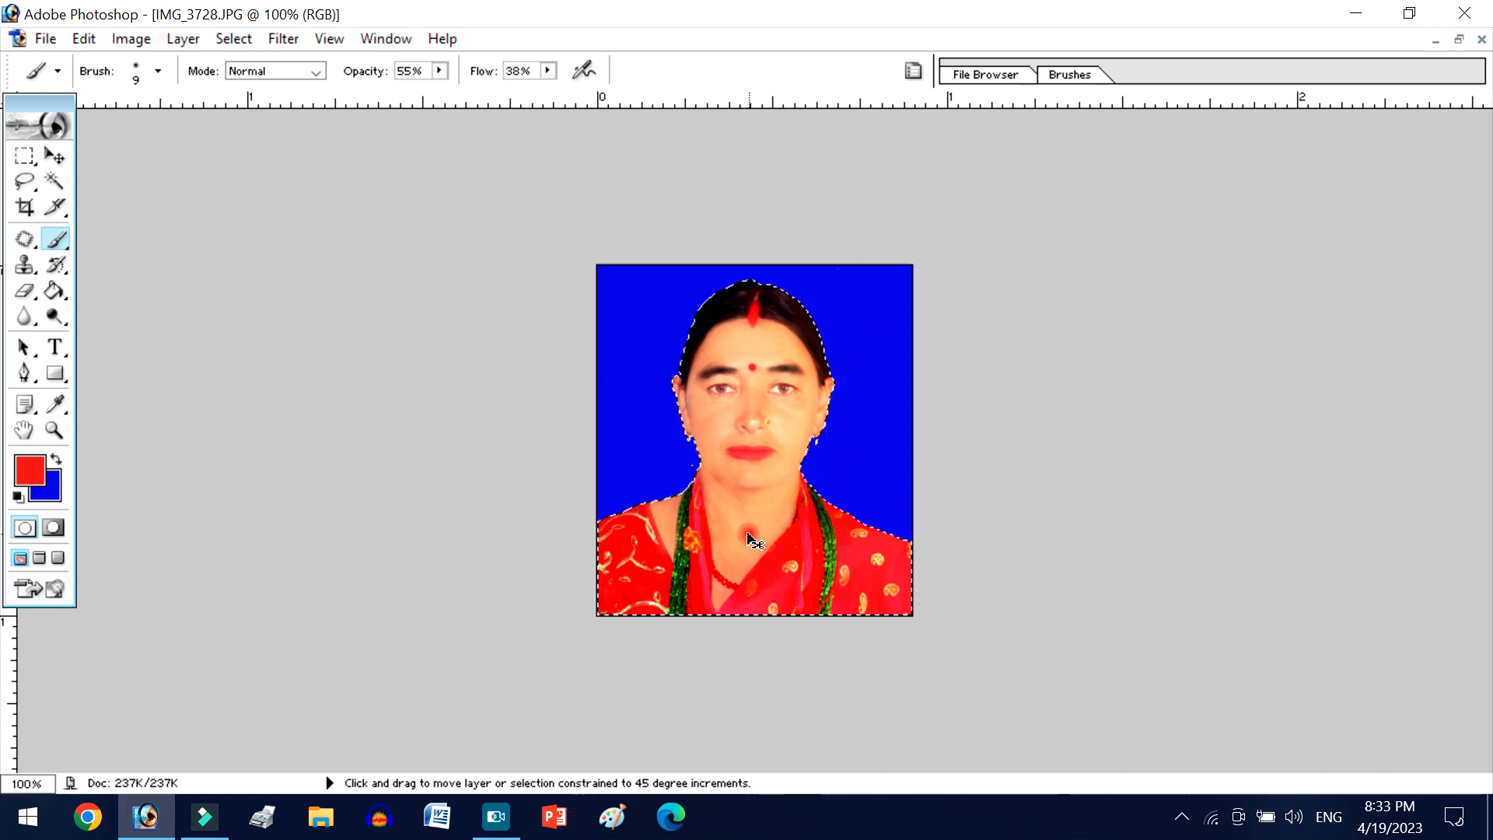
pyautogui.hotkey('ctrl', 'shift', 'b')
pyautogui.hotkey('ctrl', '+')
pyautogui.hotkey('ctrl', '+')
pyautogui.hotkey('ctrl', '+')
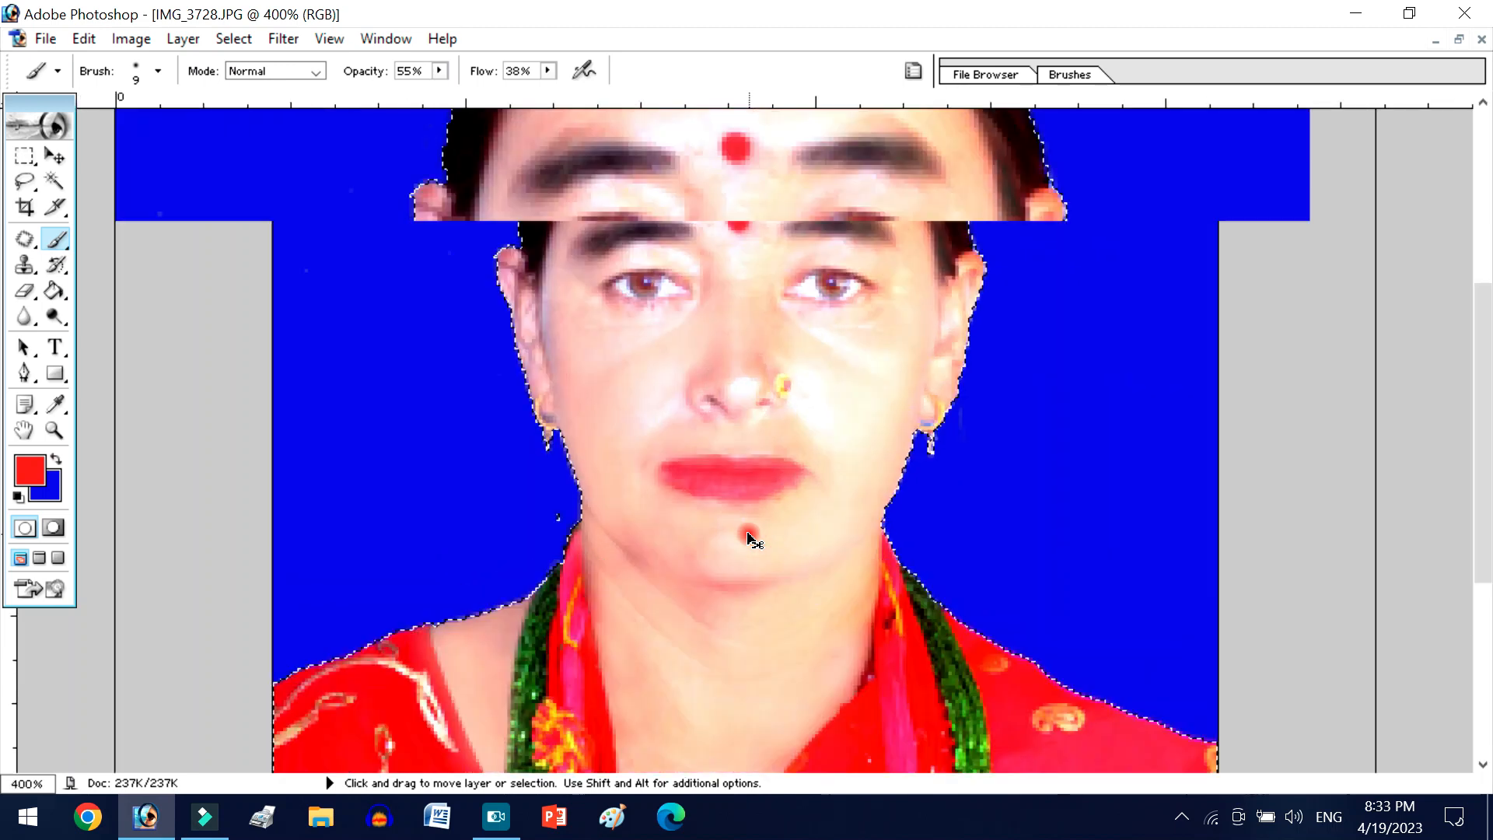
pyautogui.hotkey('ctrl', '-')
pyautogui.hotkey('ctrl', '-')
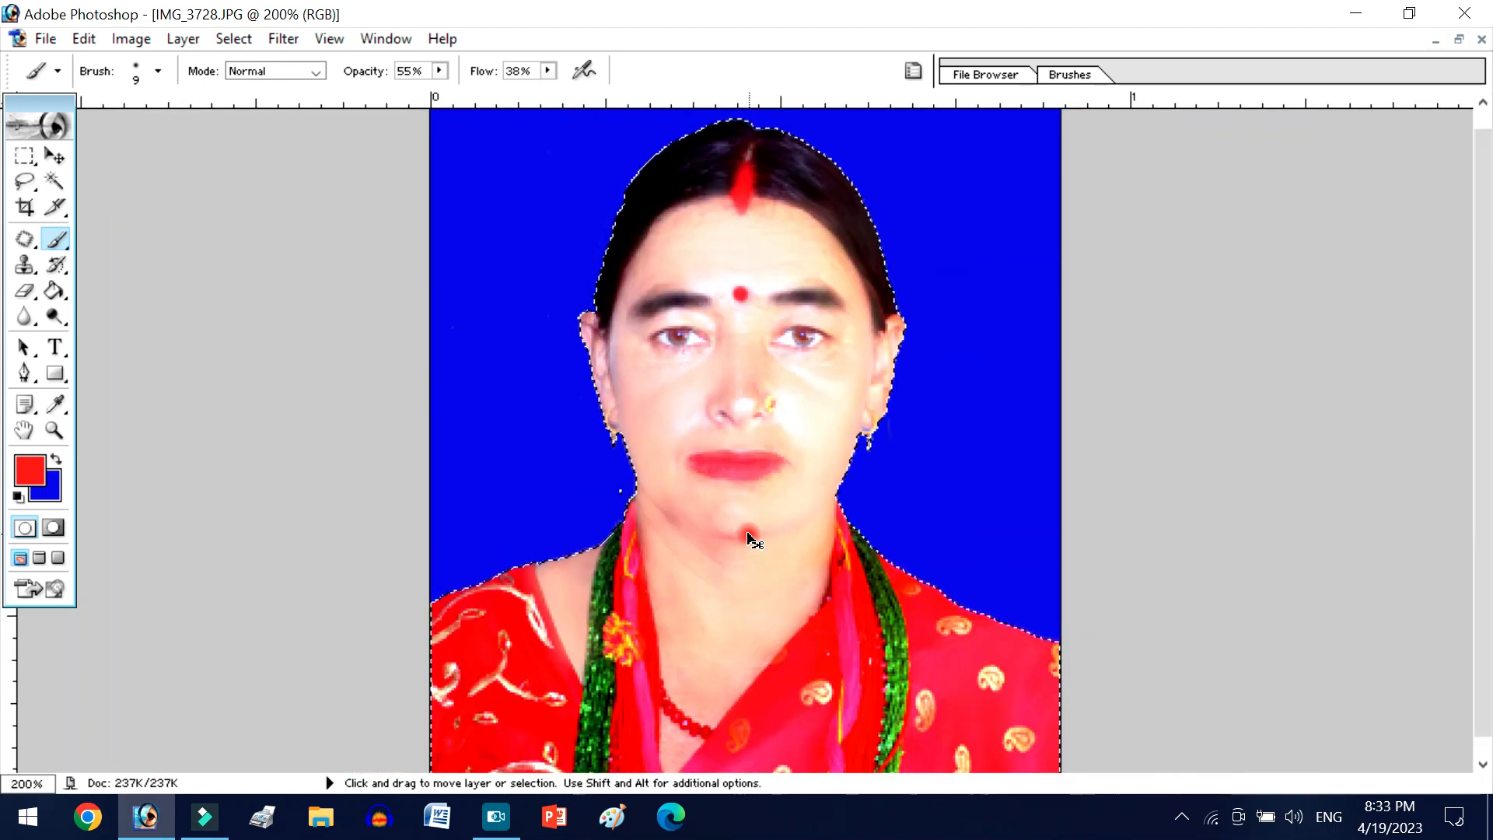
pyautogui.scroll(-1, 772, 510)
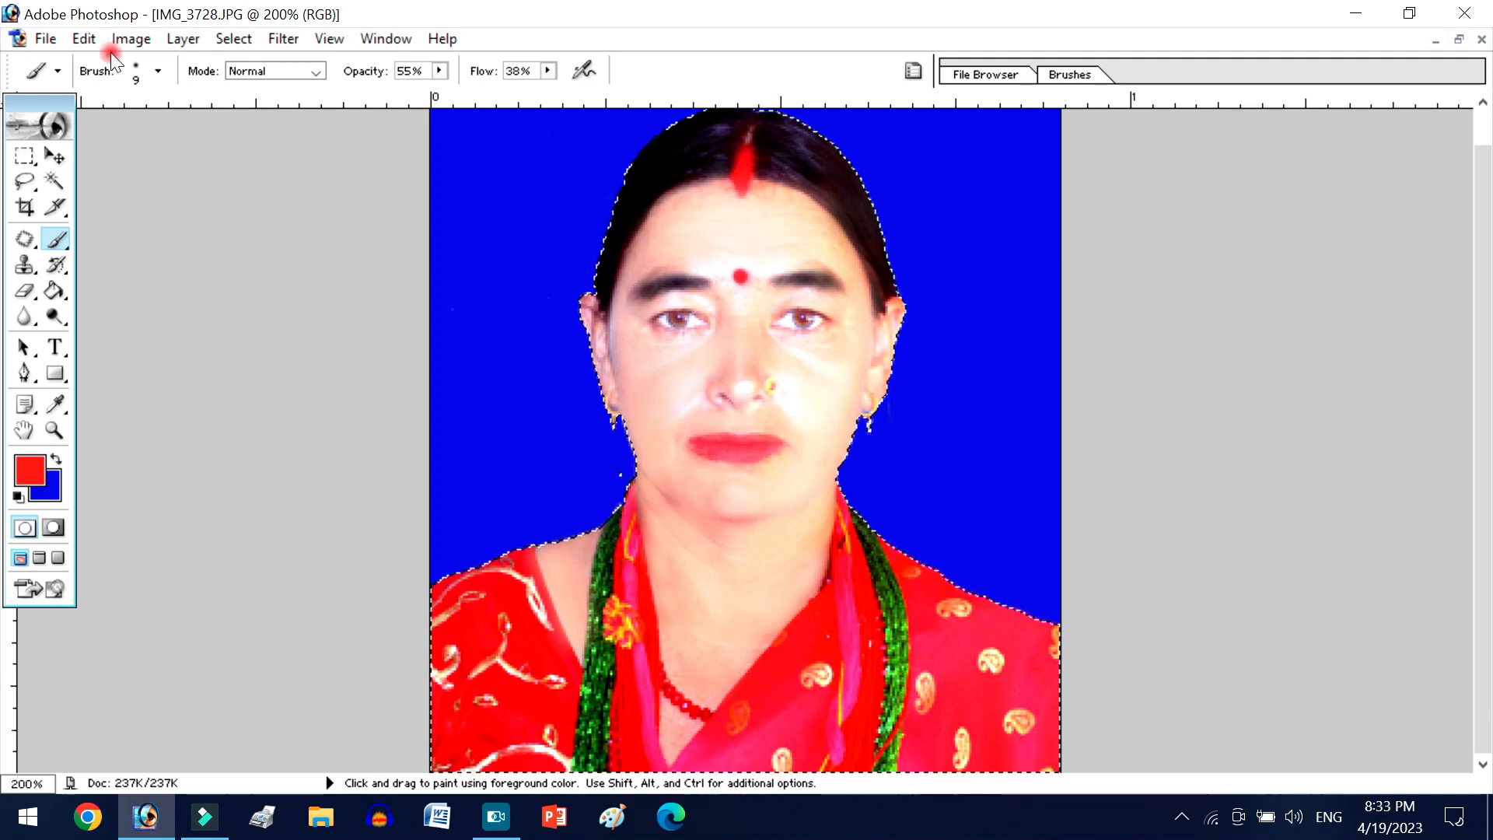
# - Smooth the selected person with the JPEG Clean Up filter at Smoothness 10, and clear the selection
pyautogui.click(283, 39)
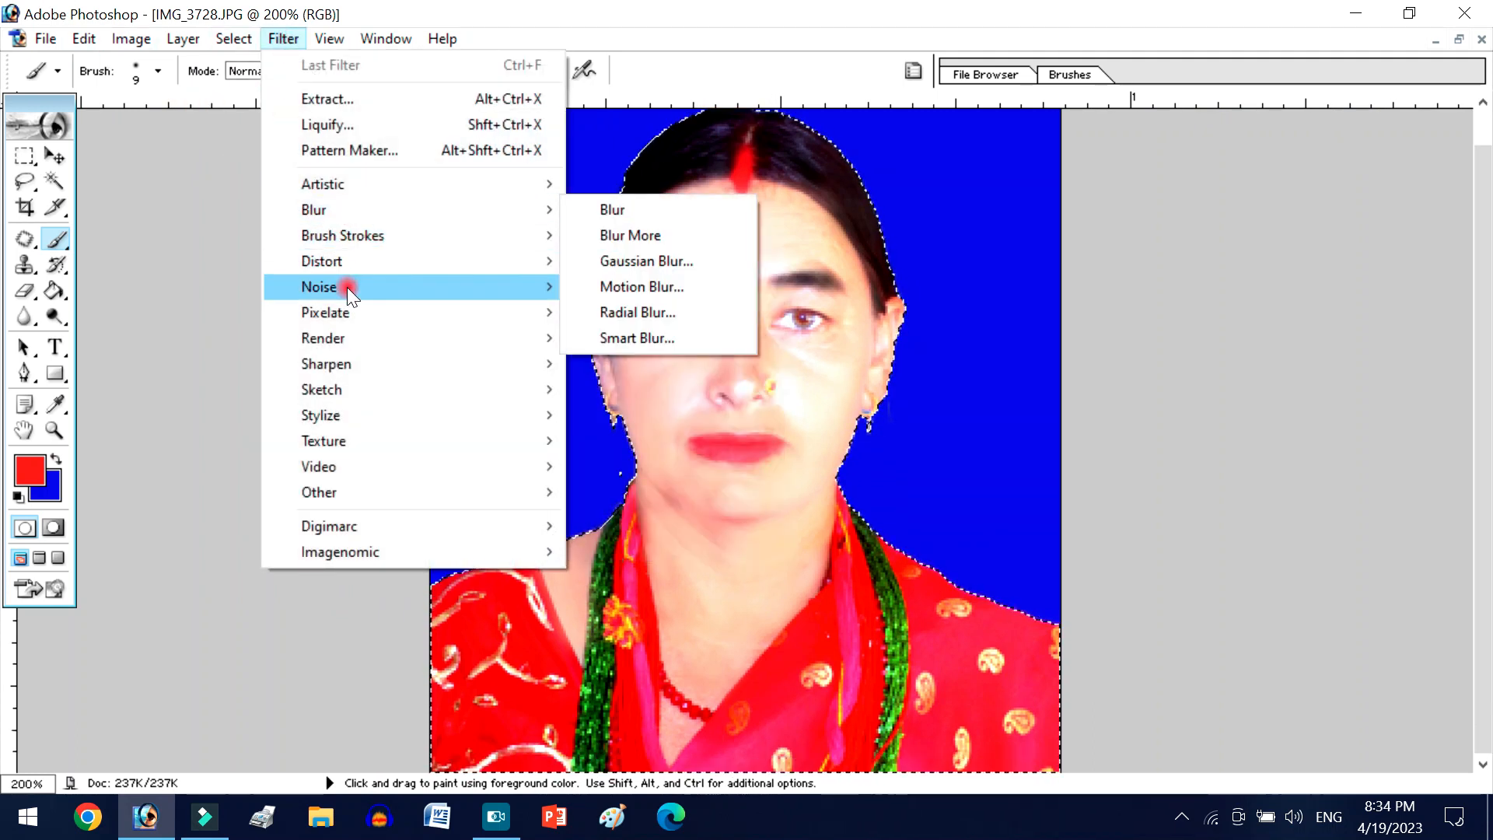
pyautogui.moveTo(402, 293)
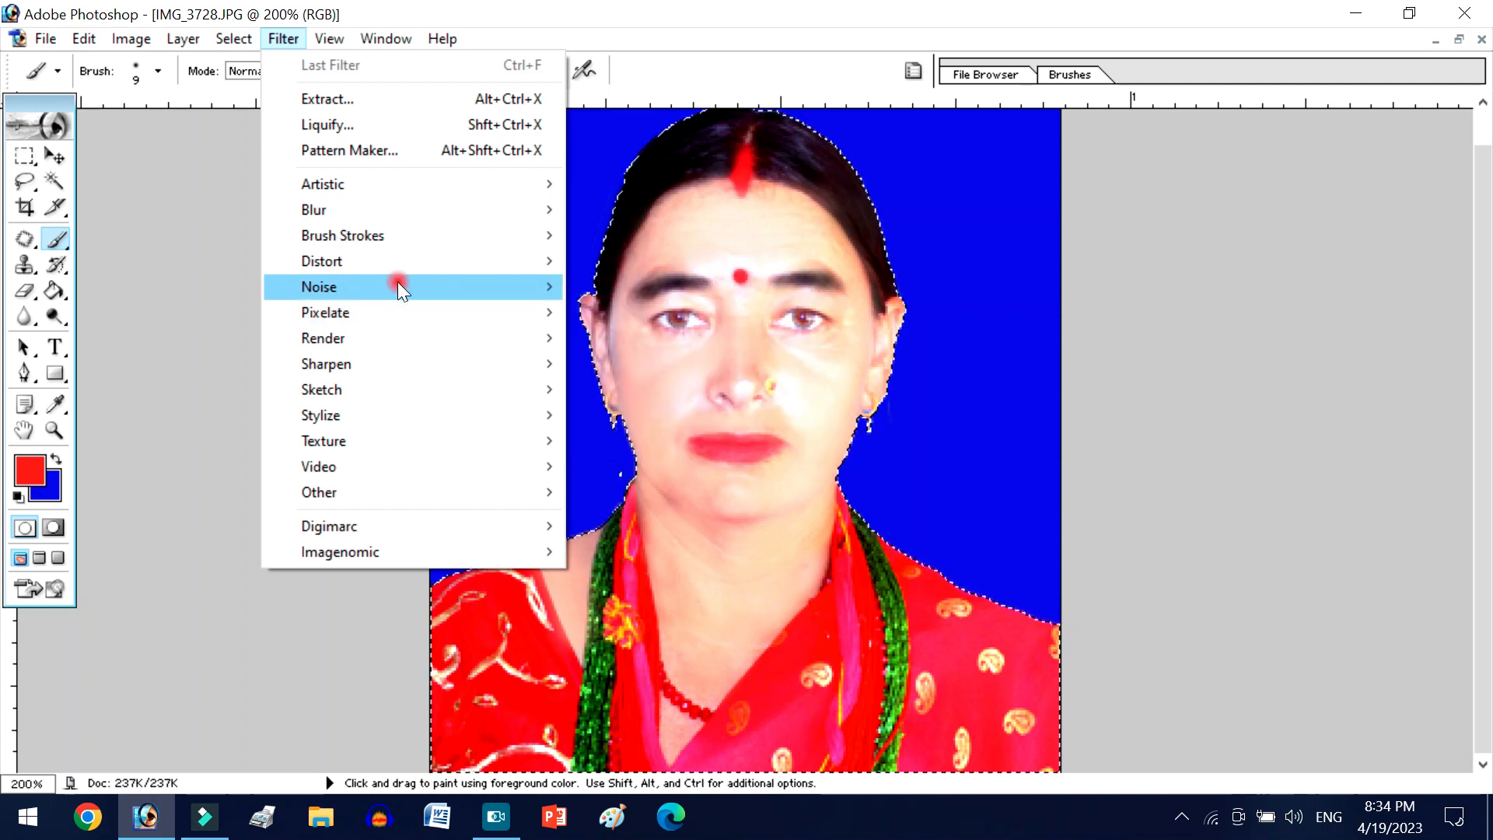
pyautogui.click(641, 364)
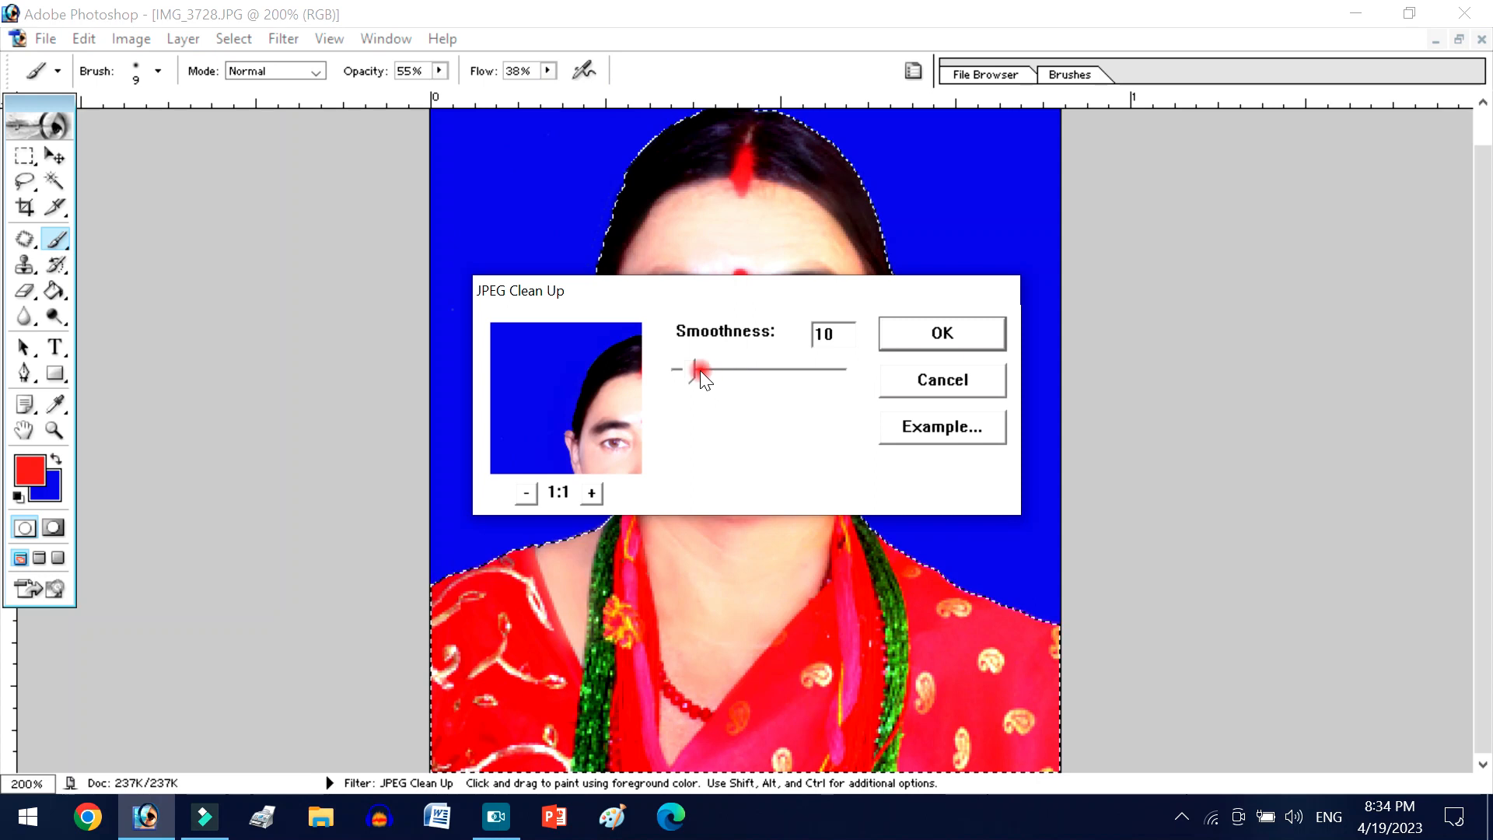
pyautogui.click(699, 370)
pyautogui.click(945, 334)
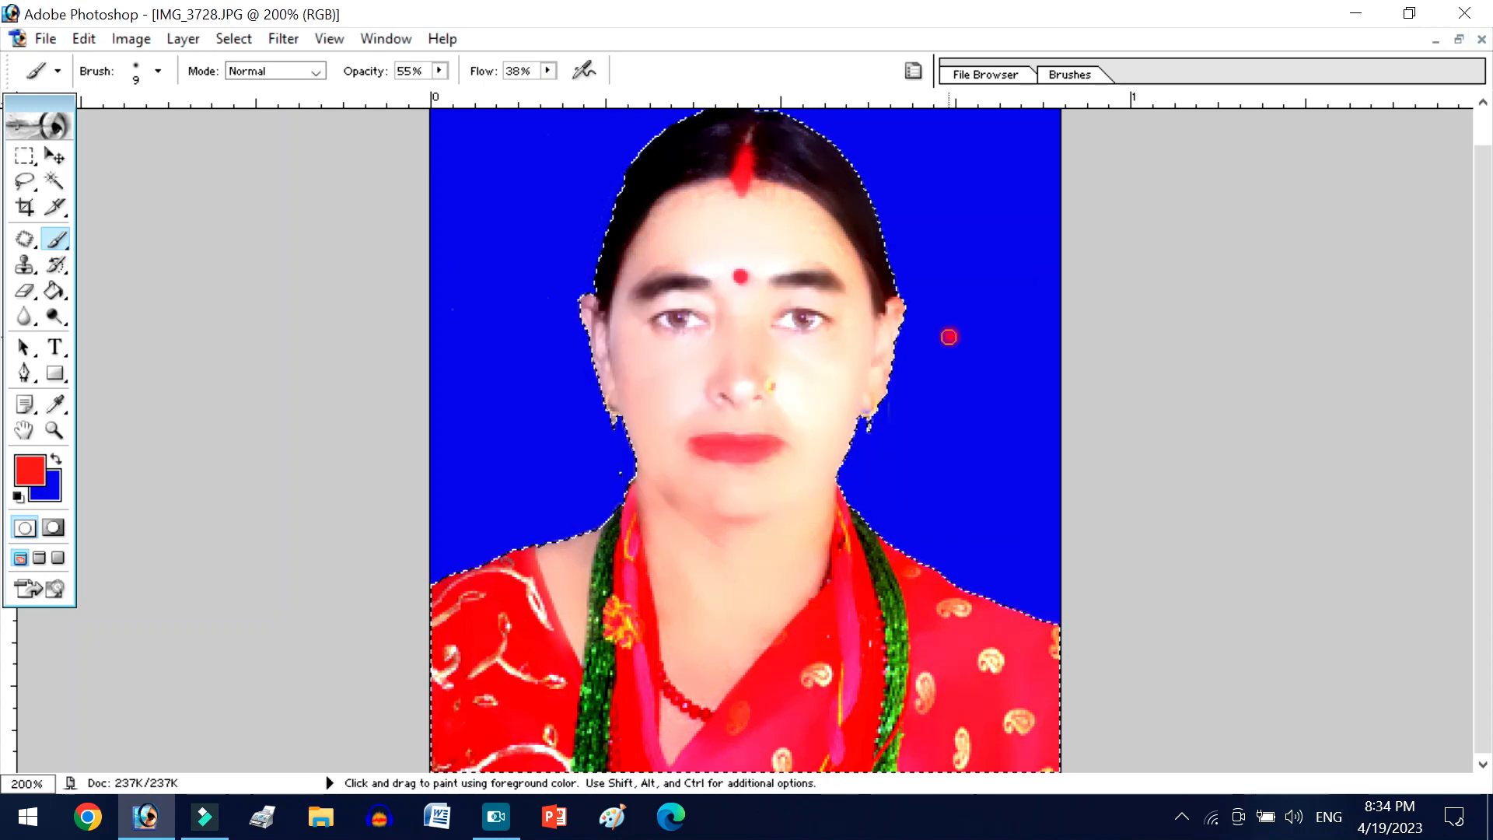
pyautogui.hotkey('ctrl', '-')
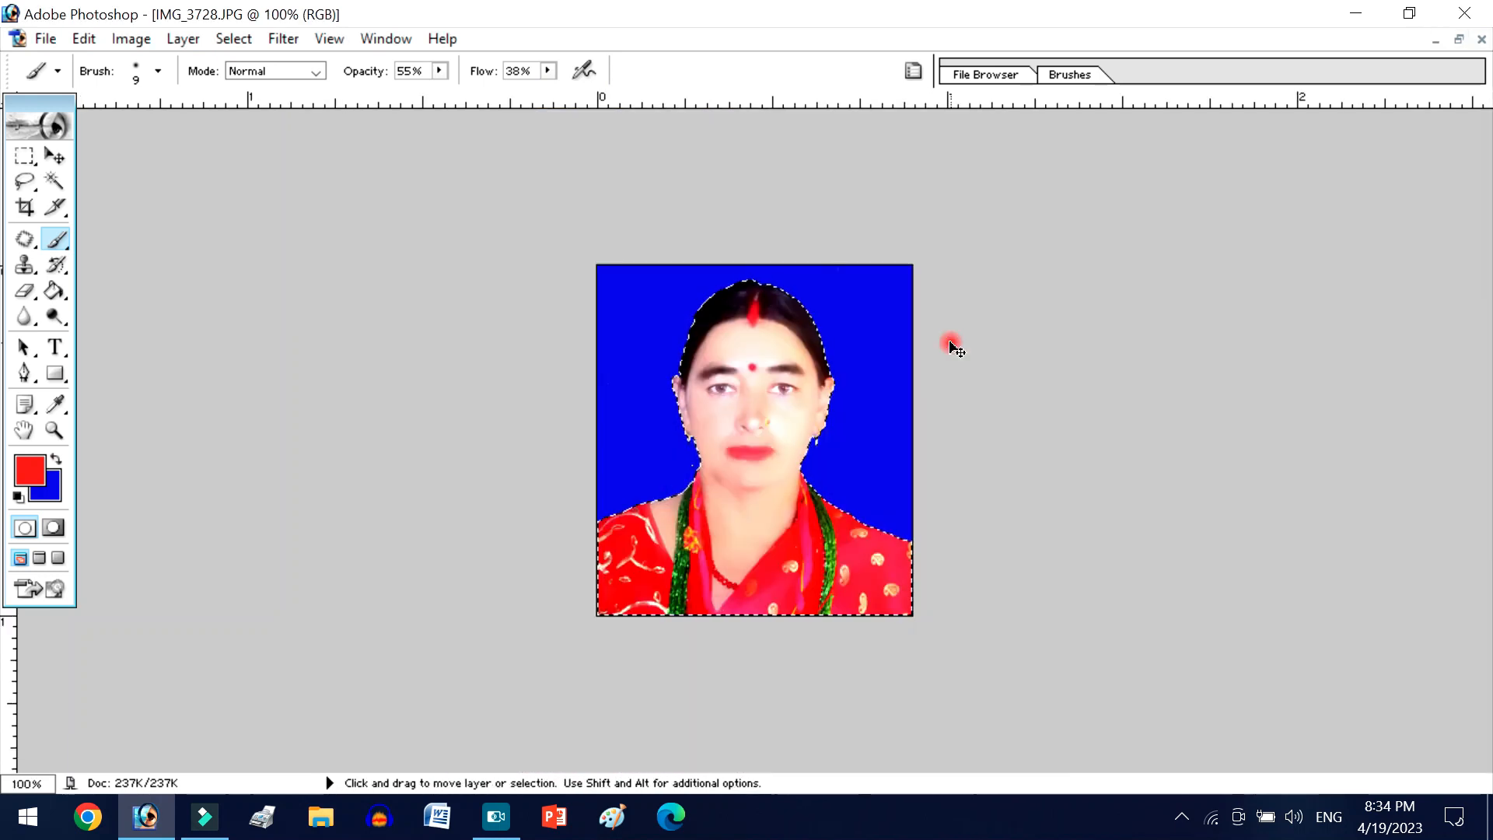
pyautogui.hotkey('ctrl', '+')
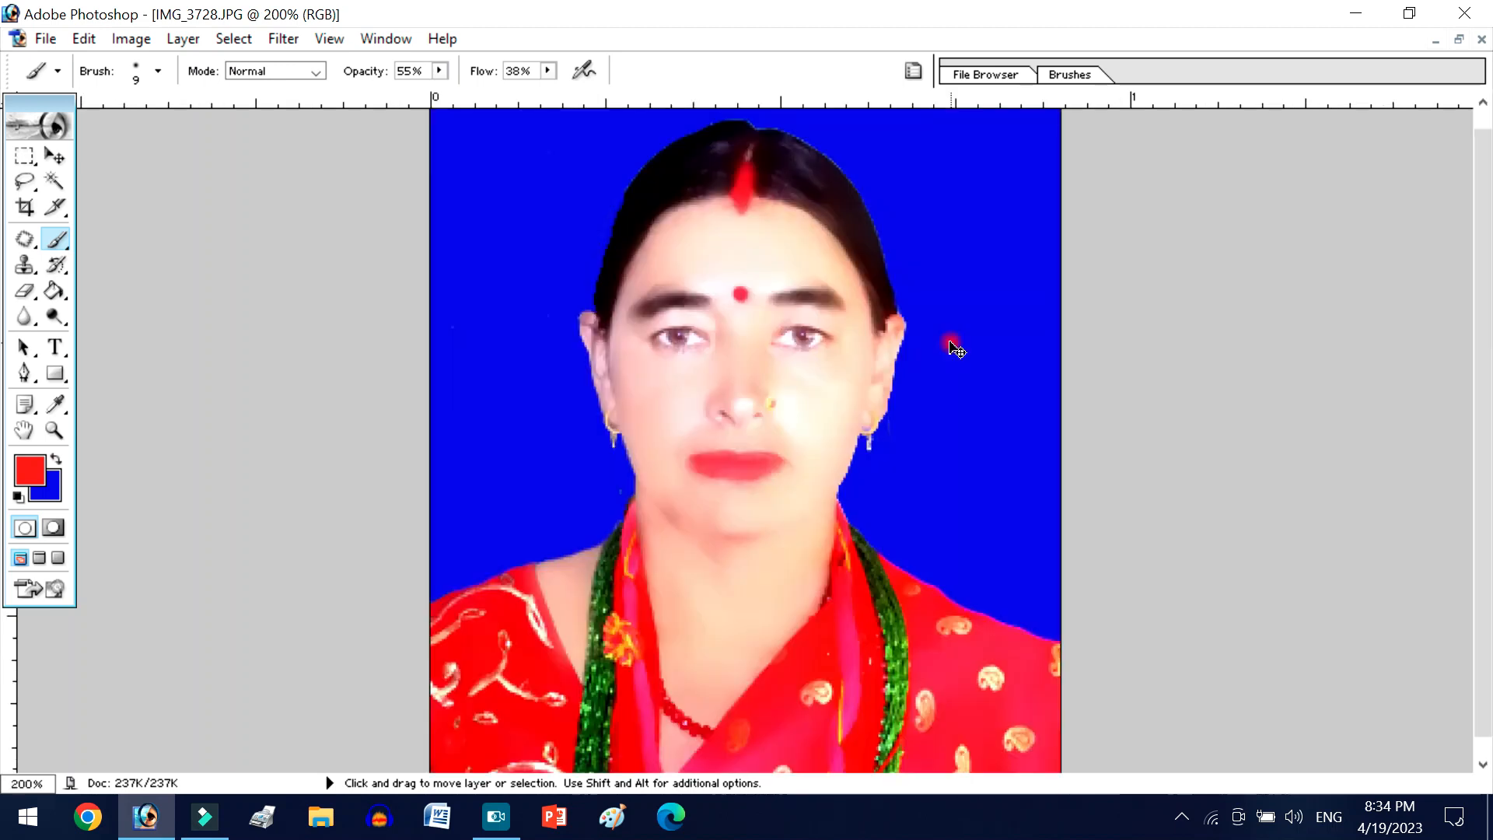
pyautogui.hotkey('ctrl', '+')
pyautogui.hotkey('ctrl', '-')
pyautogui.hotkey('ctrl', '-')
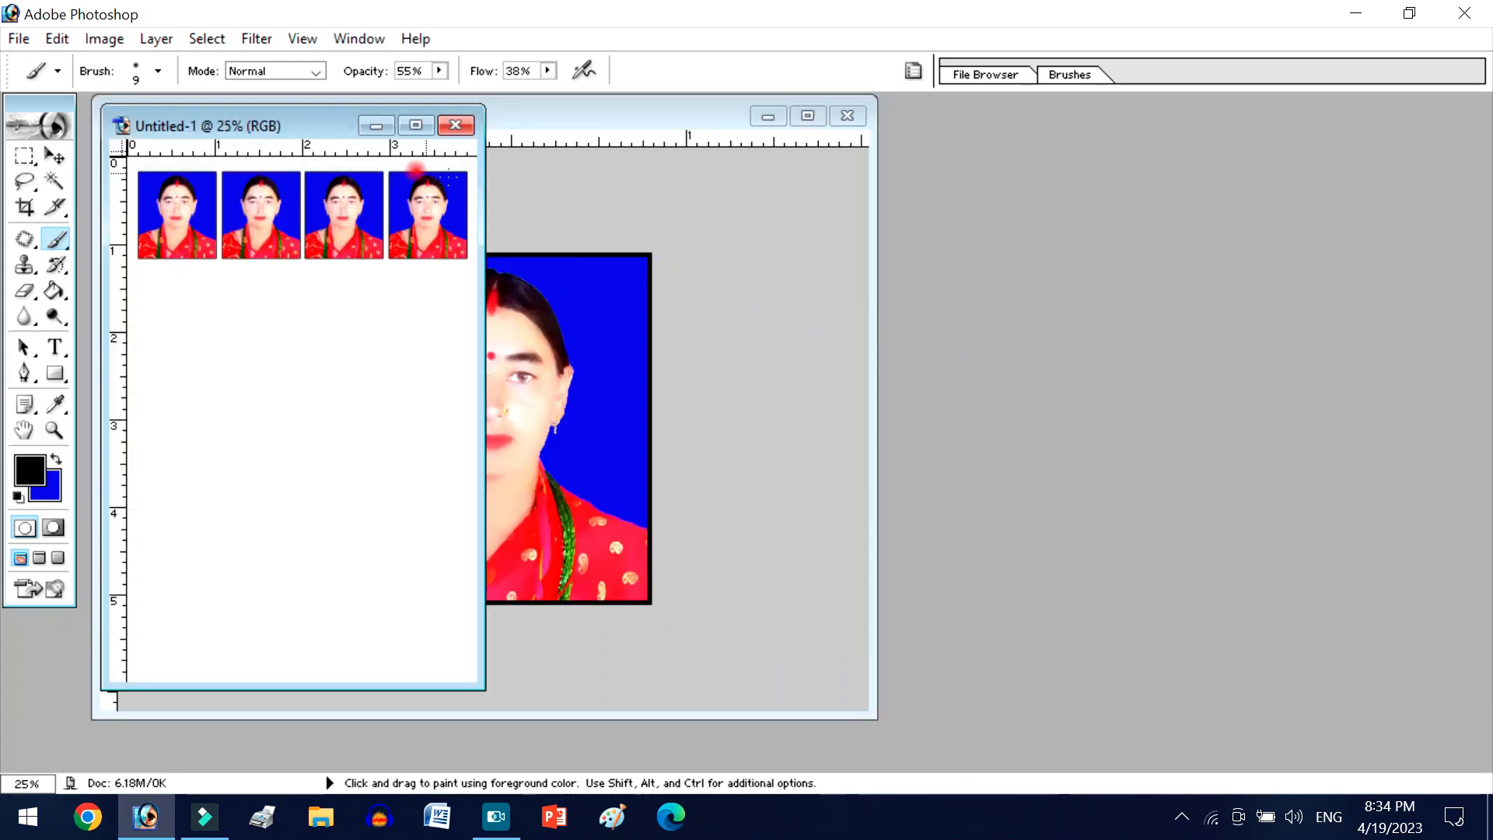
# - Maximize the sheet Untitled-1 and select the whole row of four photos with the Rectangular Marquee
pyautogui.click(416, 125)
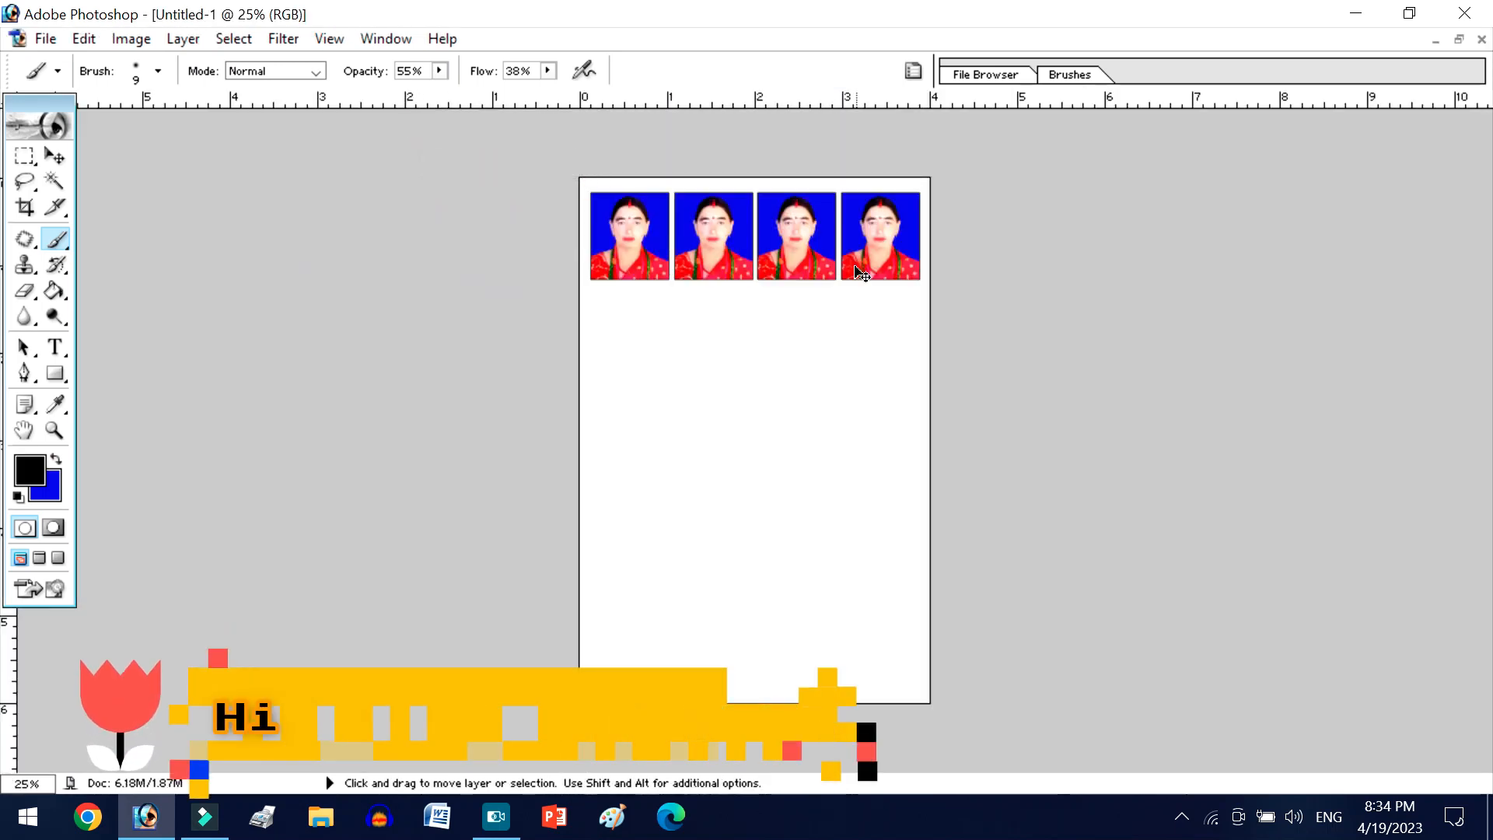
pyautogui.hotkey('ctrl', '+')
pyautogui.hotkey('ctrl', '+')
pyautogui.hotkey('ctrl', '+')
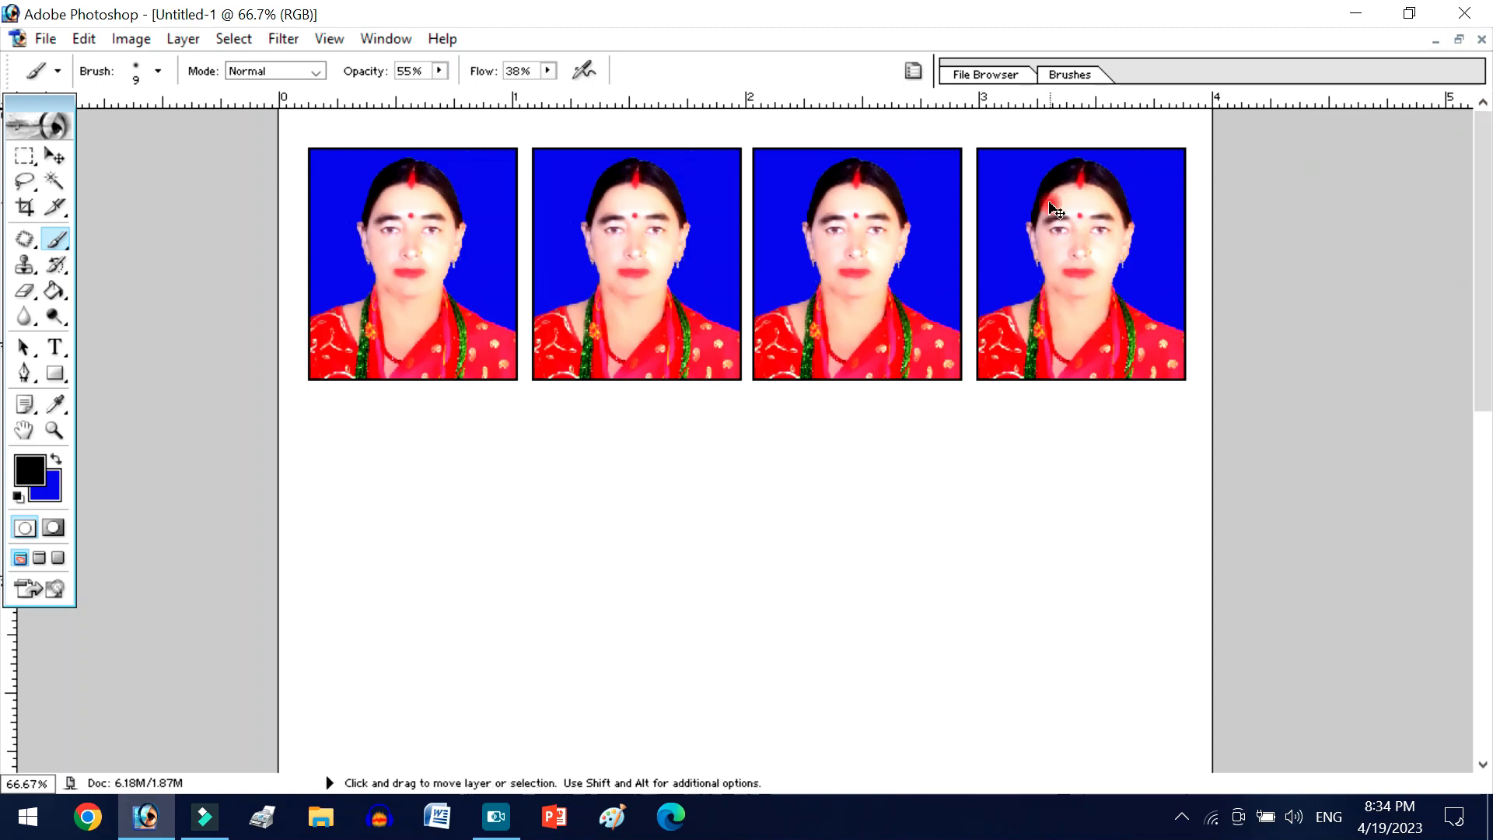
pyautogui.hotkey('ctrl', '-')
pyautogui.press('m')
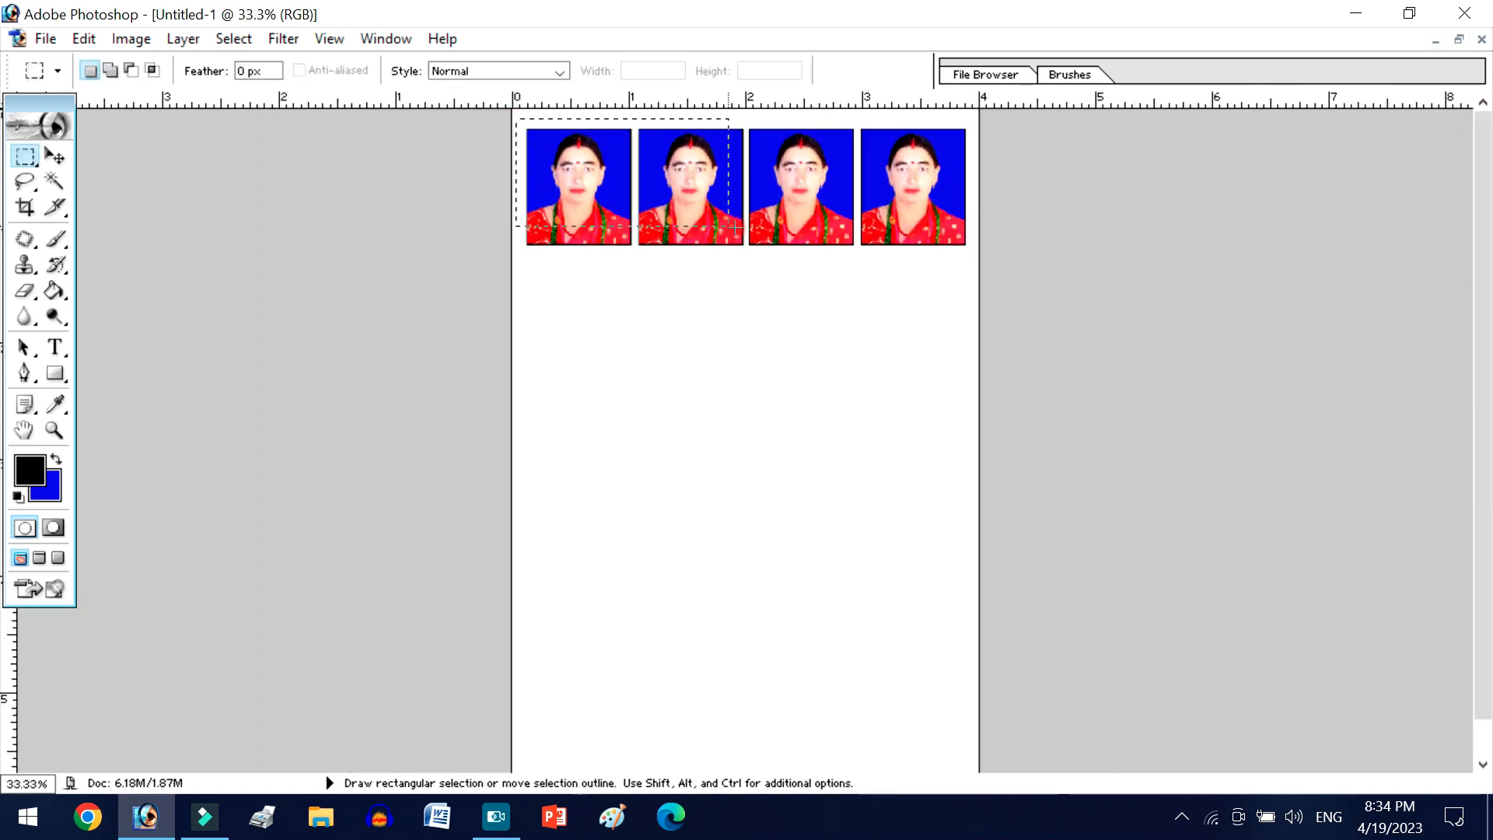
pyautogui.moveTo(953, 276); pyautogui.dragTo(974, 260)
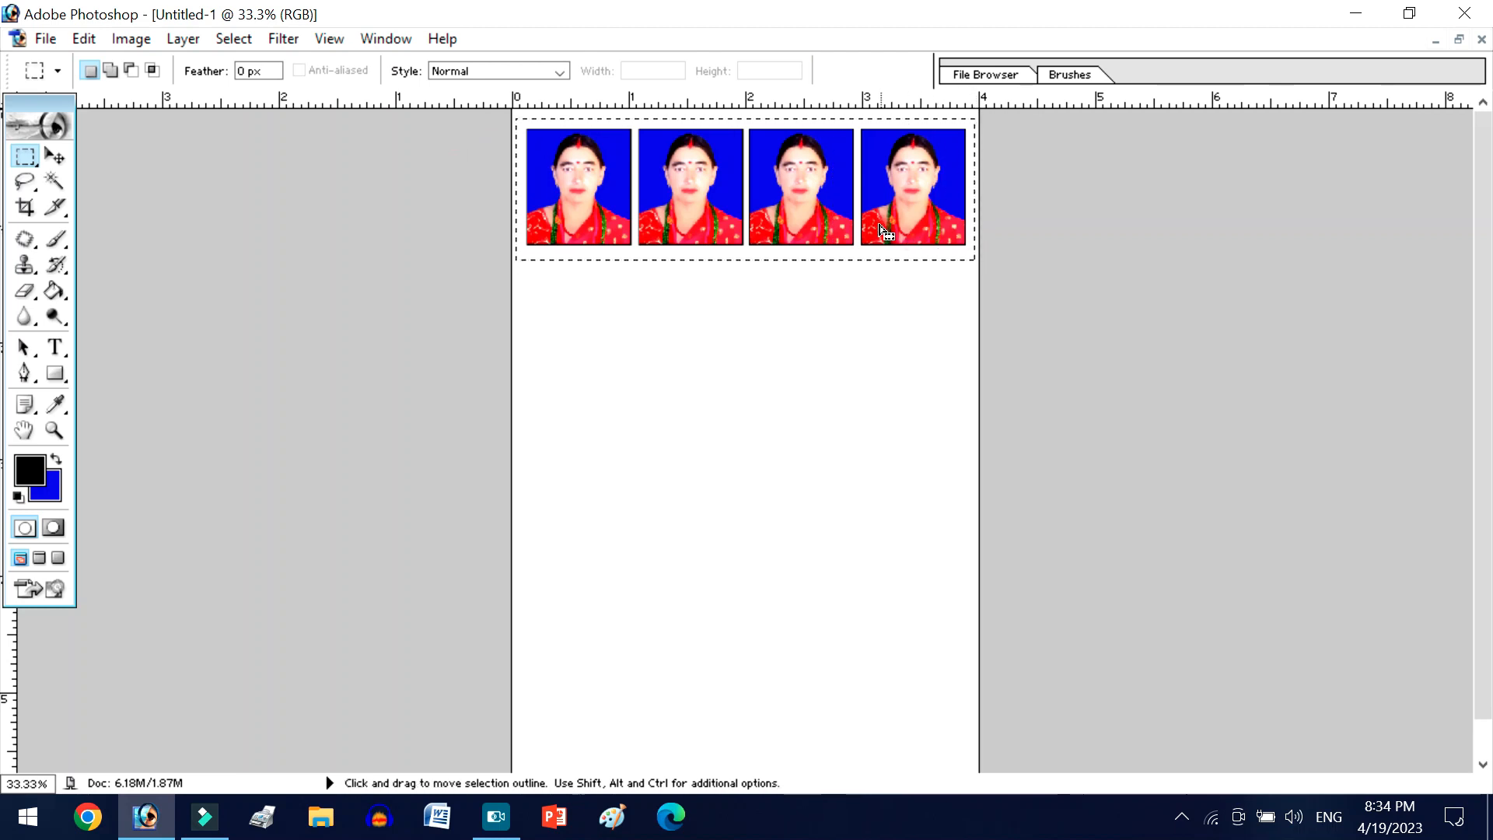
# - Duplicate the selected row of photos directly below as a second row and nudge it slightly right and down
pyautogui.press('v')
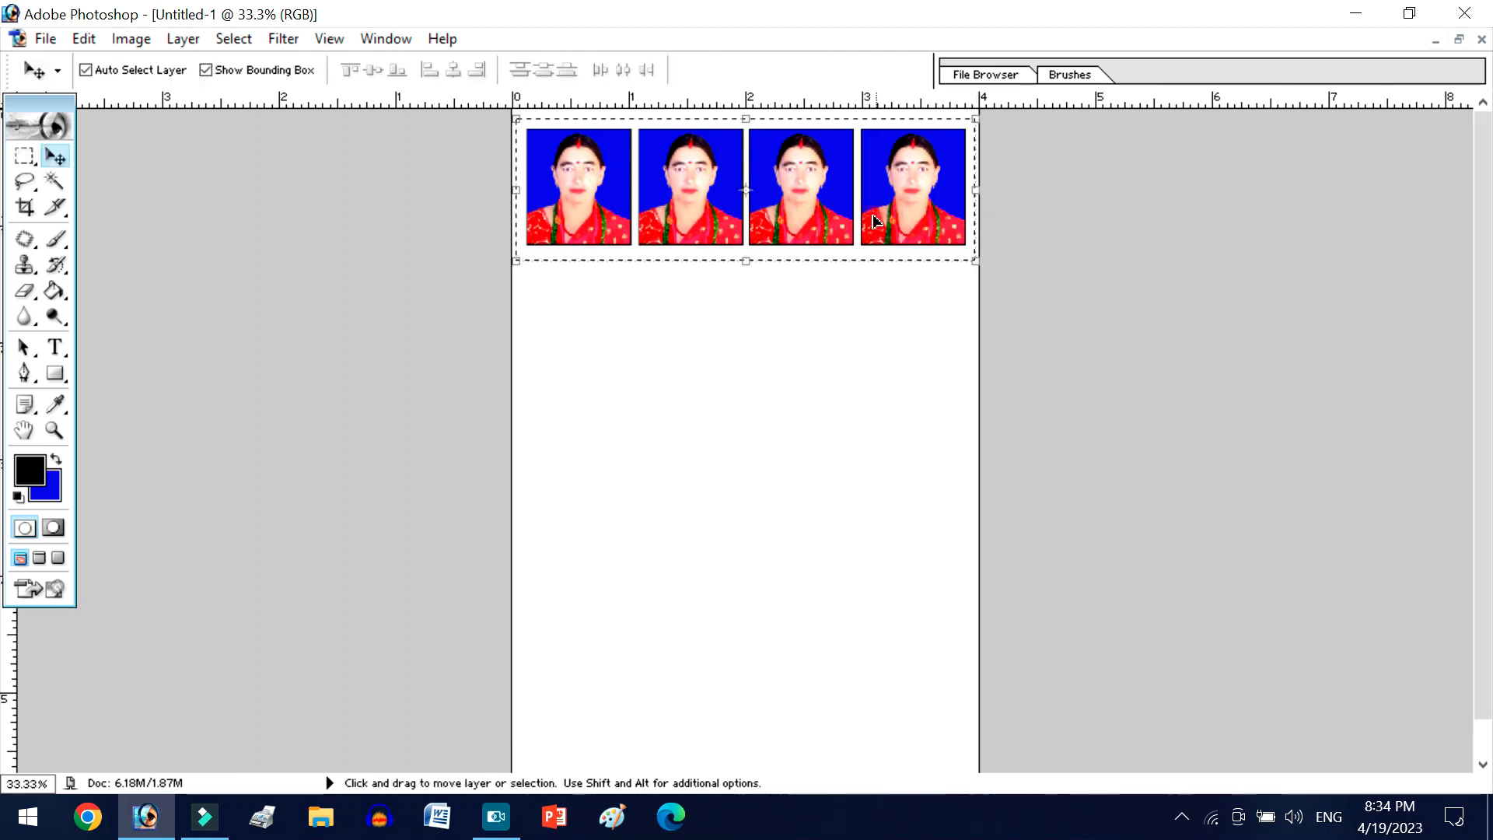
pyautogui.moveTo(860, 203); pyautogui.dragTo(854, 325)
pyautogui.press('Right')
pyautogui.press('Right')
pyautogui.press('Right')
pyautogui.press('Right')
pyautogui.press('Right')
pyautogui.press('Right')
pyautogui.press('Right')
pyautogui.press('Right')
pyautogui.press('Right')
pyautogui.press('Right')
pyautogui.press('Right')
pyautogui.press('Right')
pyautogui.press('Right')
pyautogui.press('Right')
pyautogui.press('Right')
pyautogui.press('Right')
pyautogui.press('Right')
pyautogui.press('Right')
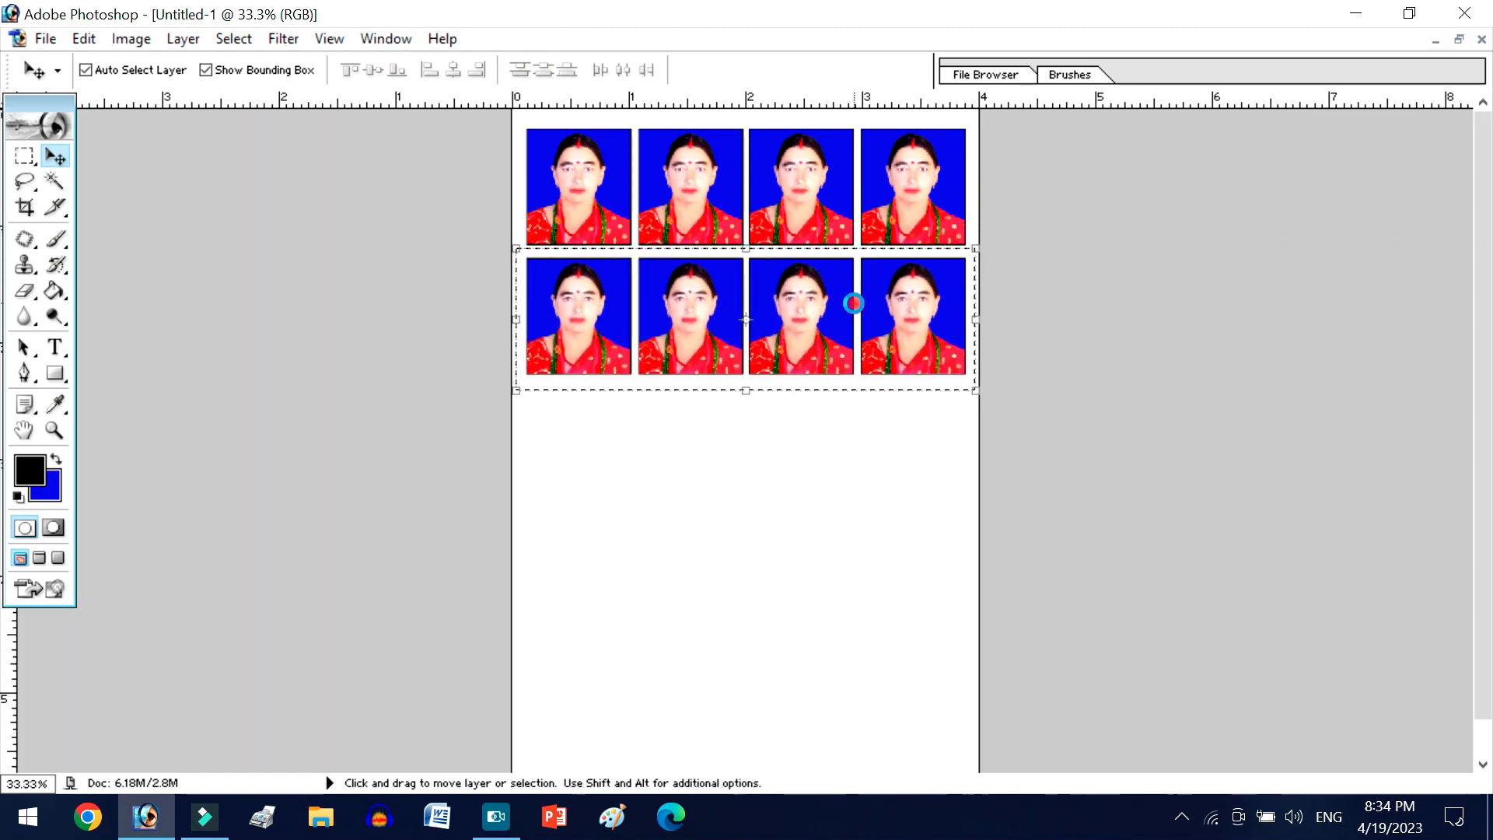
pyautogui.press('Down')
pyautogui.press('Down')
pyautogui.press('Down')
pyautogui.press('Down')
pyautogui.press('Down')
pyautogui.press('Down')
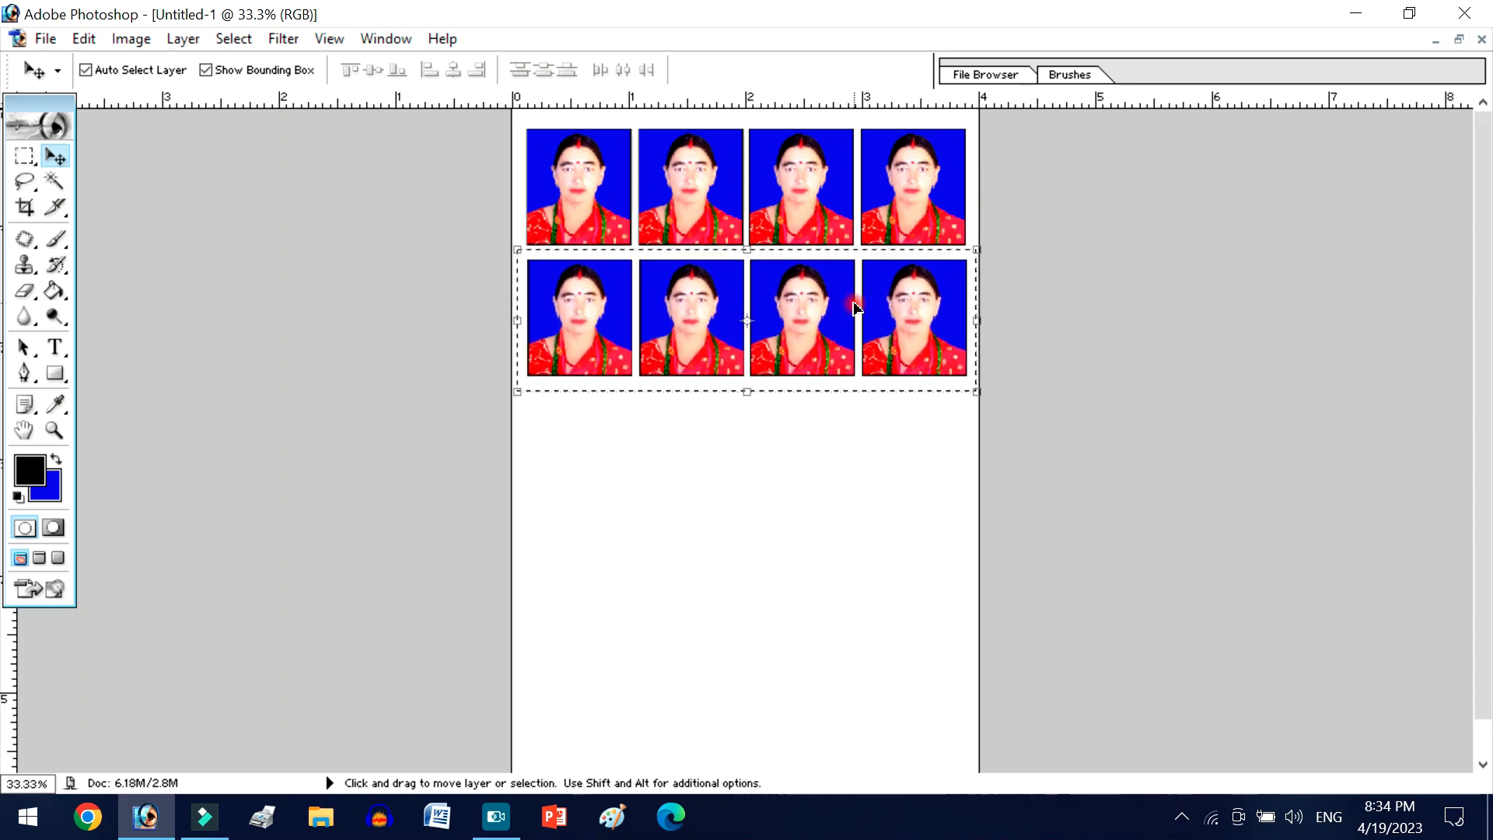
# - Duplicate the row again as a third row and nudge it left and up to align with the rows above
pyautogui.moveTo(853, 307); pyautogui.dragTo(832, 427)
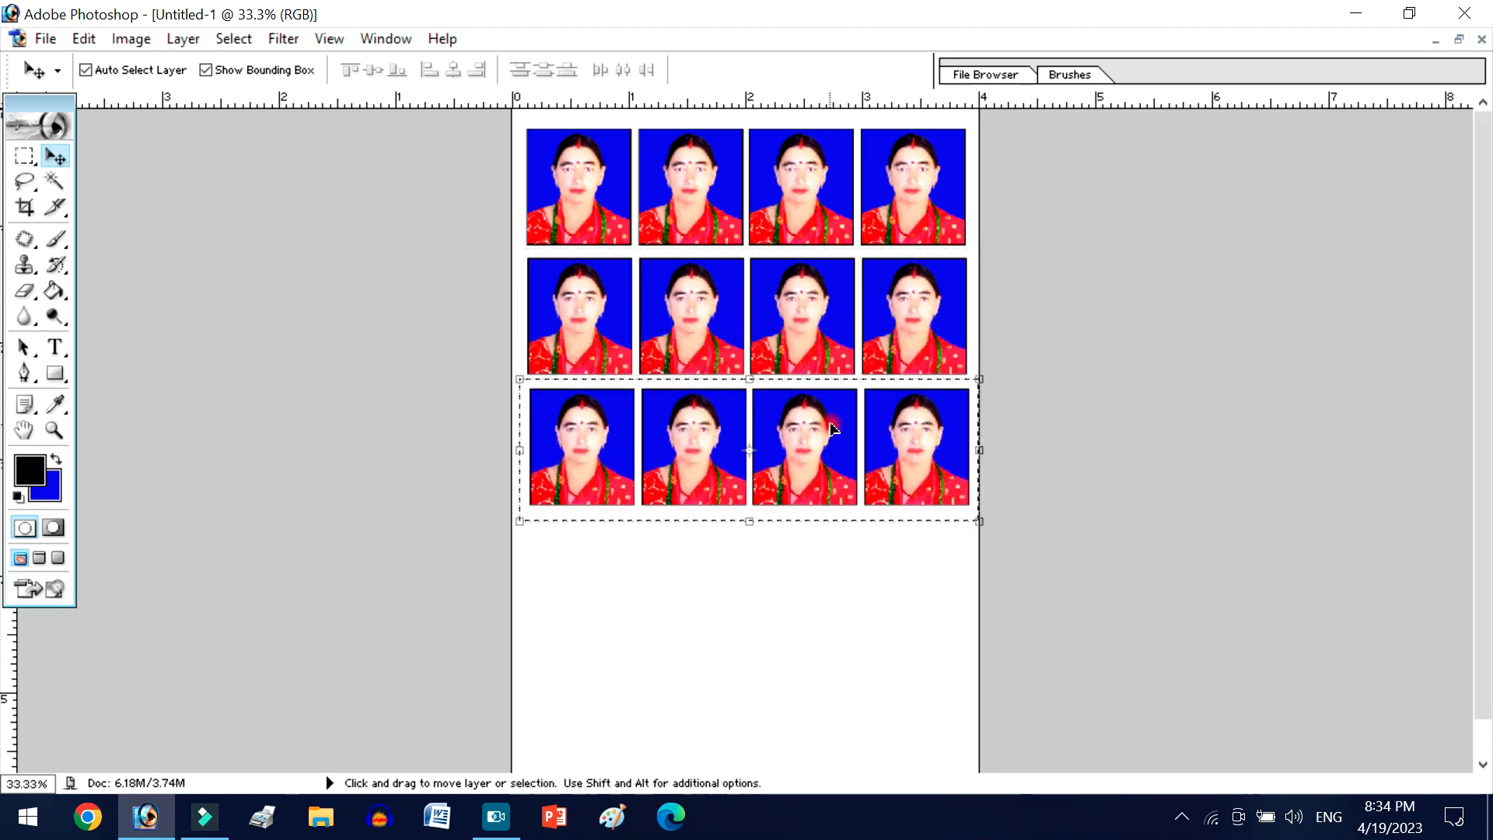
pyautogui.press('Left')
pyautogui.press('Left')
pyautogui.press('Left')
pyautogui.press('Left')
pyautogui.press('Left')
pyautogui.press('Left')
pyautogui.press('Up')
pyautogui.press('Up')
pyautogui.press('Up')
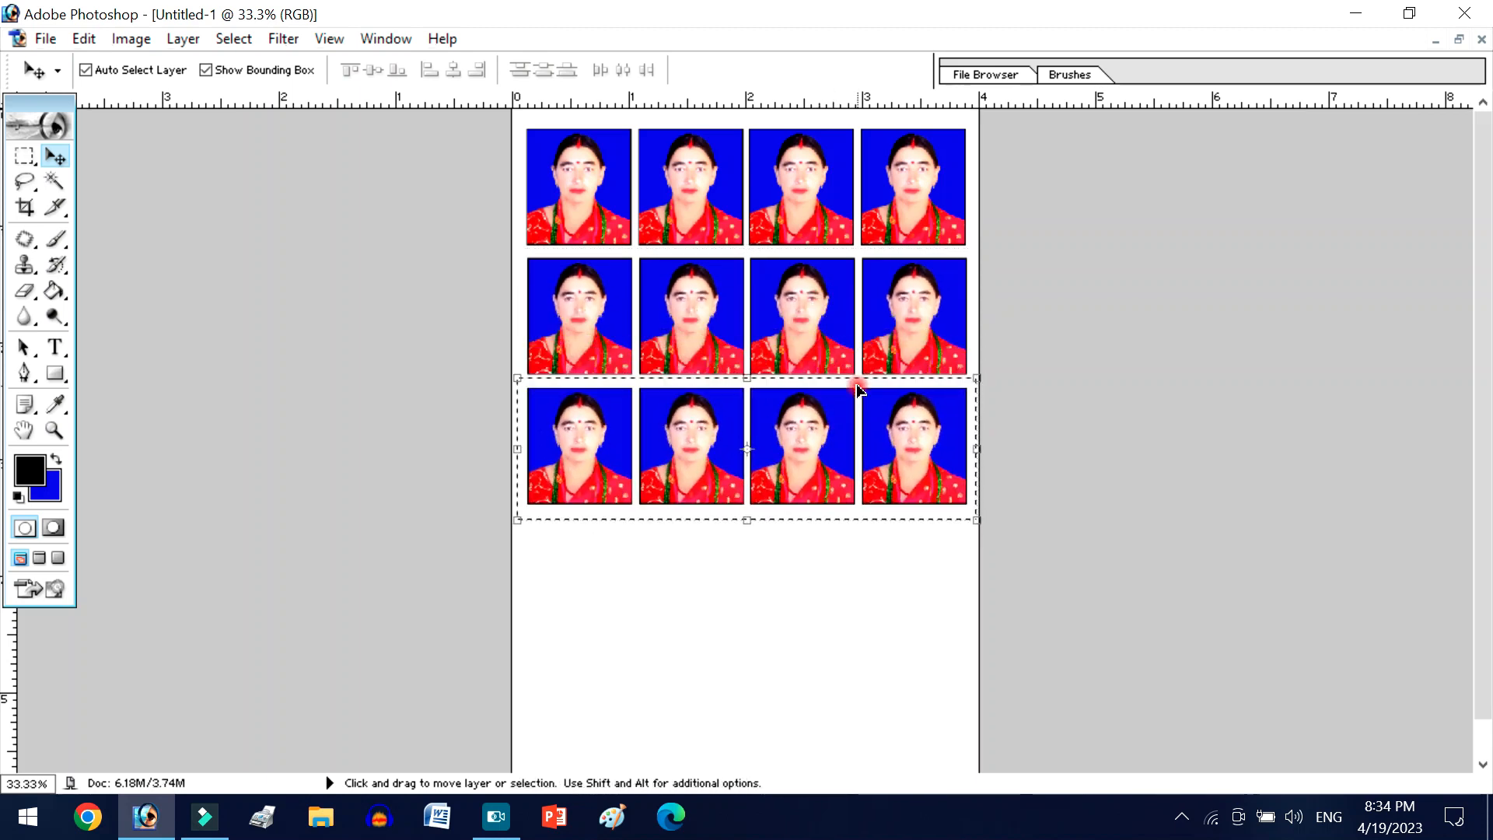
# - Fill the rest of the sheet with a fourth and a fifth copy of the photo row
pyautogui.hotkey('ctrl', '-')
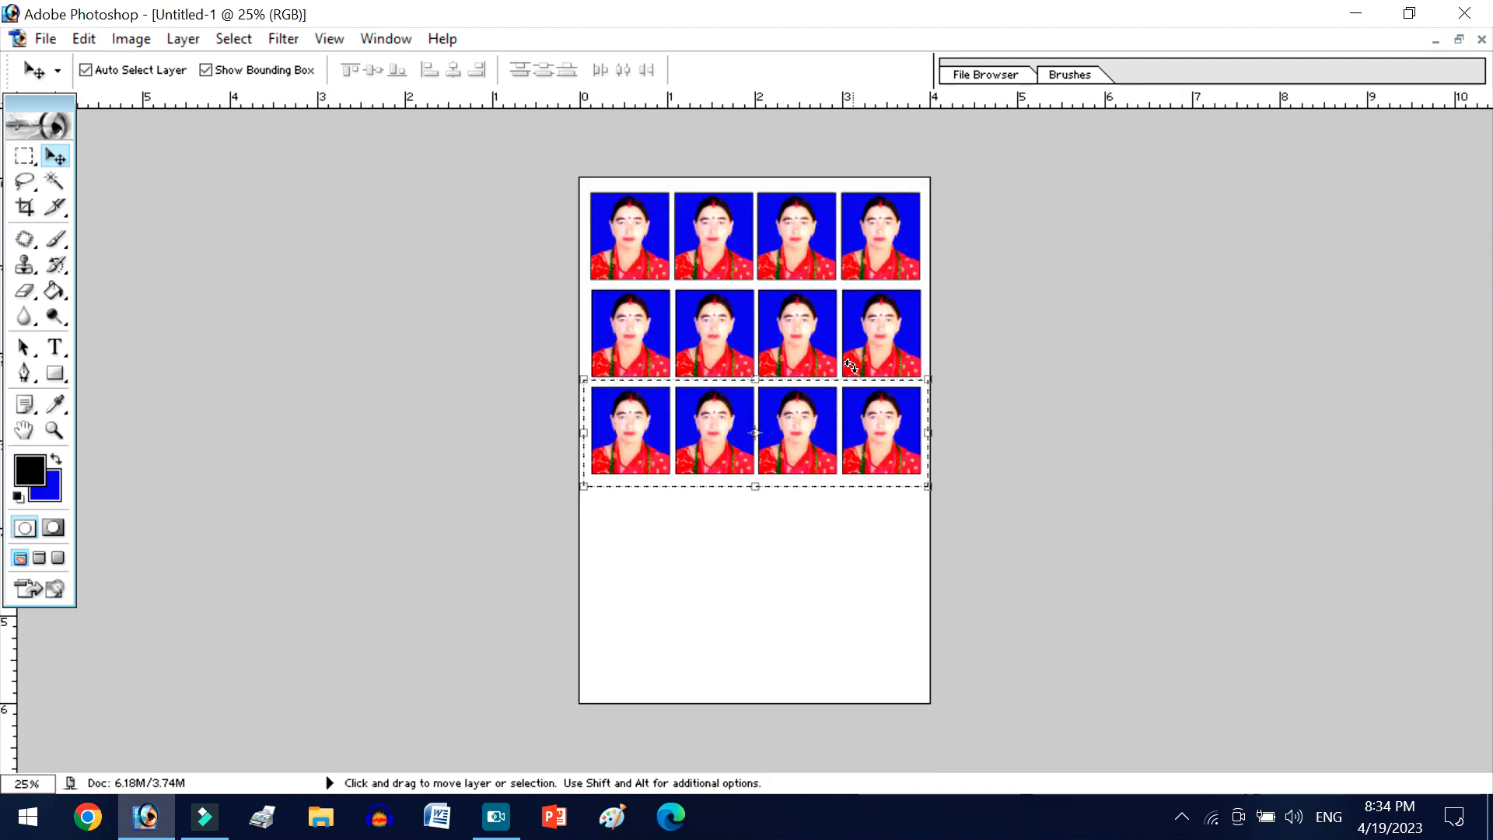
pyautogui.click(1031, 669)
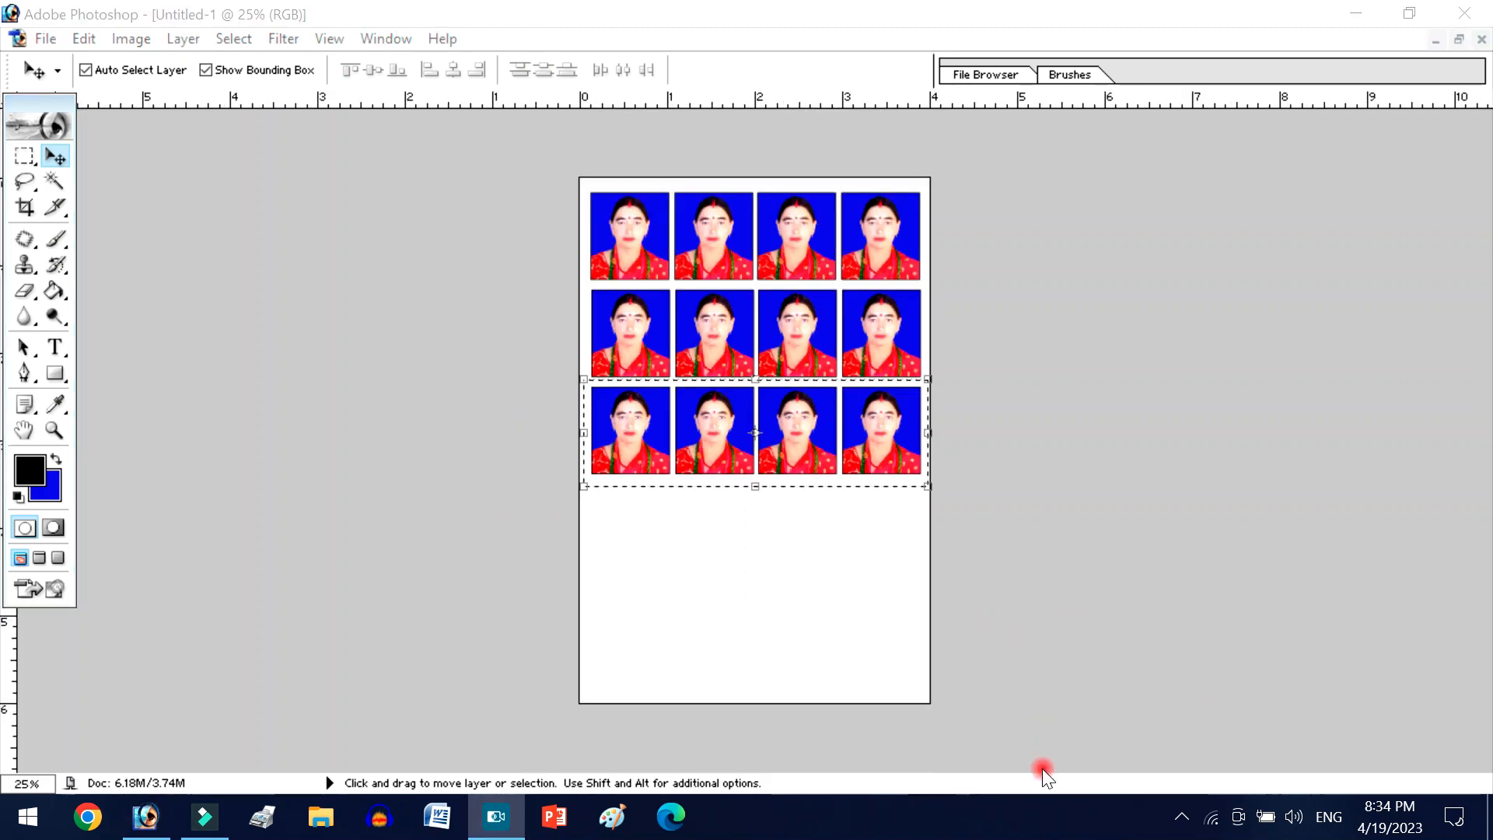
pyautogui.click(869, 435)
pyautogui.moveTo(869, 435); pyautogui.dragTo(863, 637)
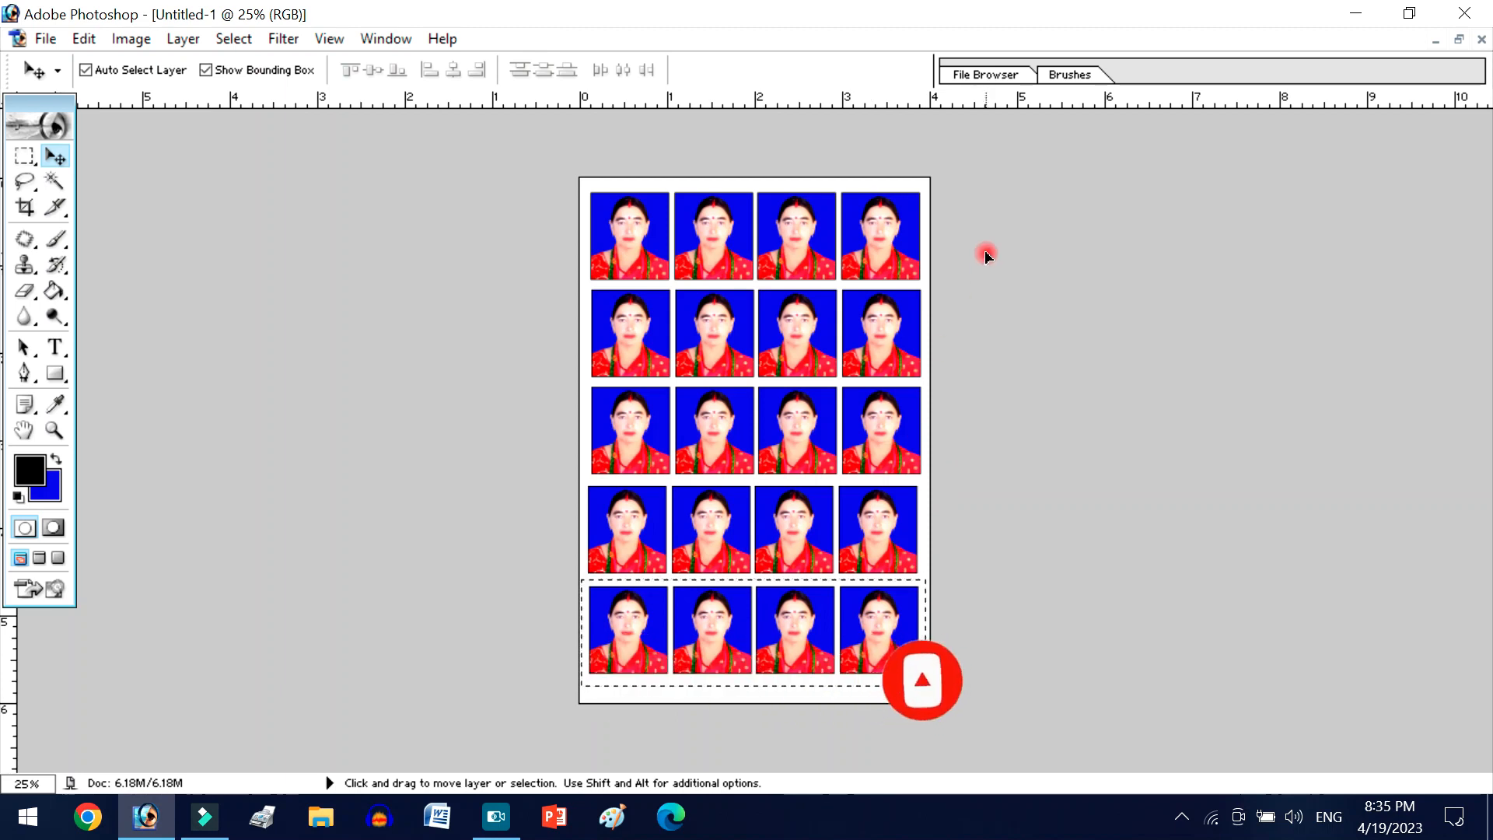
# - Nudge the bottom row of photos slightly up and align it horizontally with the fourth row
pyautogui.press('Right')
pyautogui.press('Right')
pyautogui.press('Right')
pyautogui.press('Right')
pyautogui.press('Up')
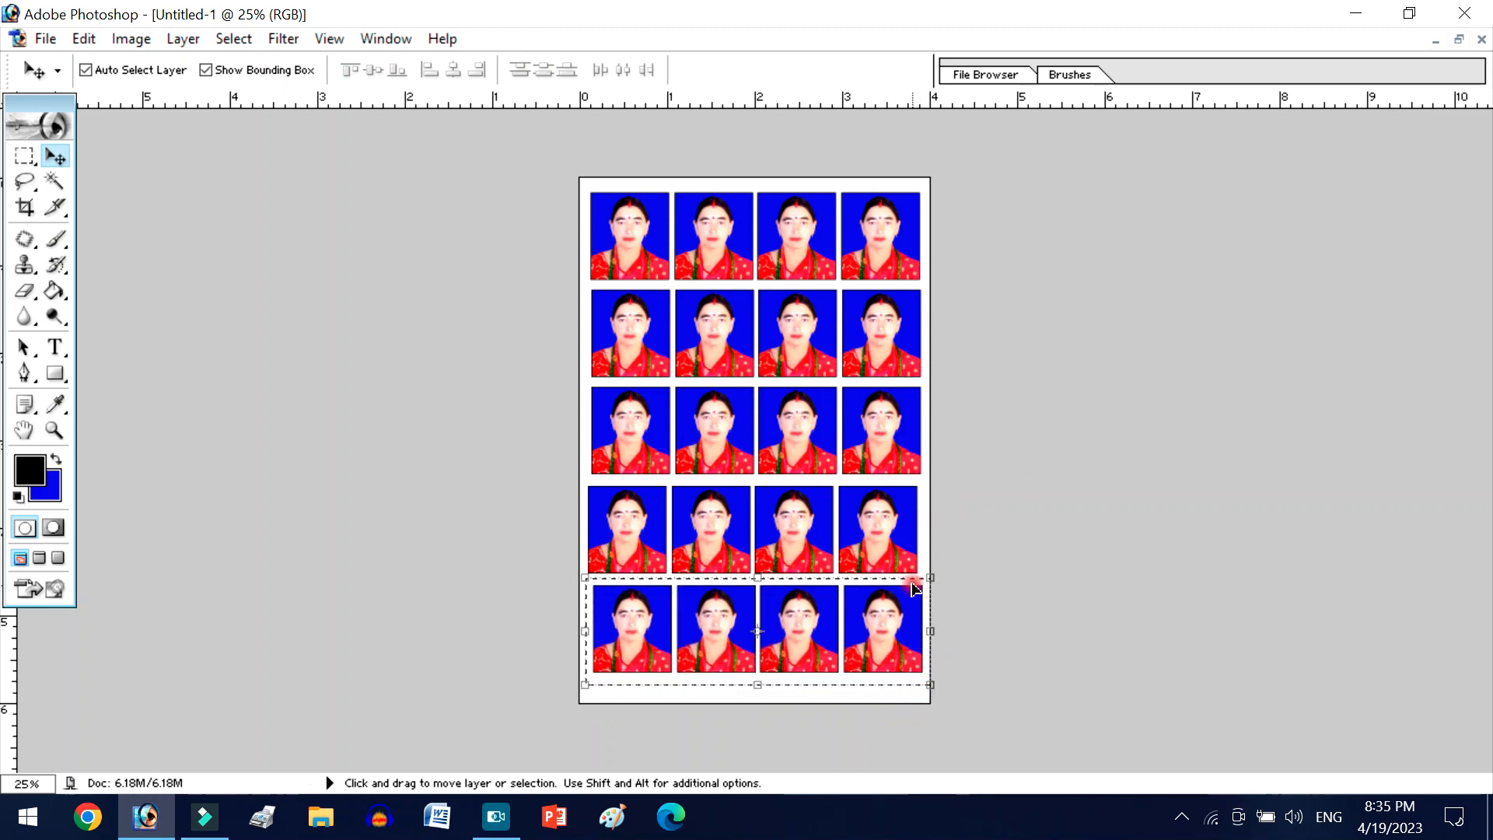
pyautogui.hotkey('shift', 'Left')
pyautogui.hotkey('shift', 'Left')
pyautogui.hotkey('shift', 'Left')
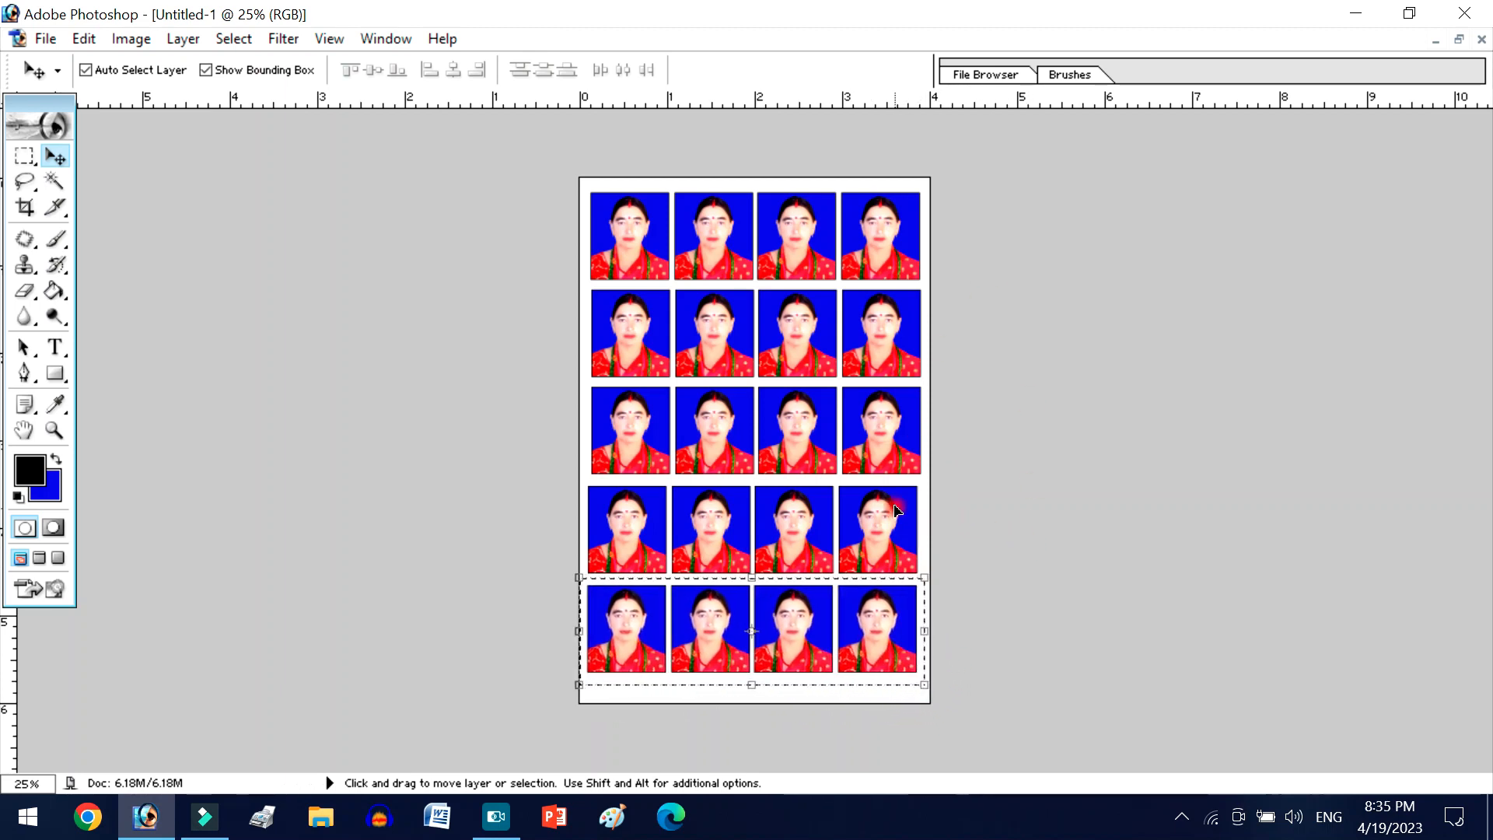